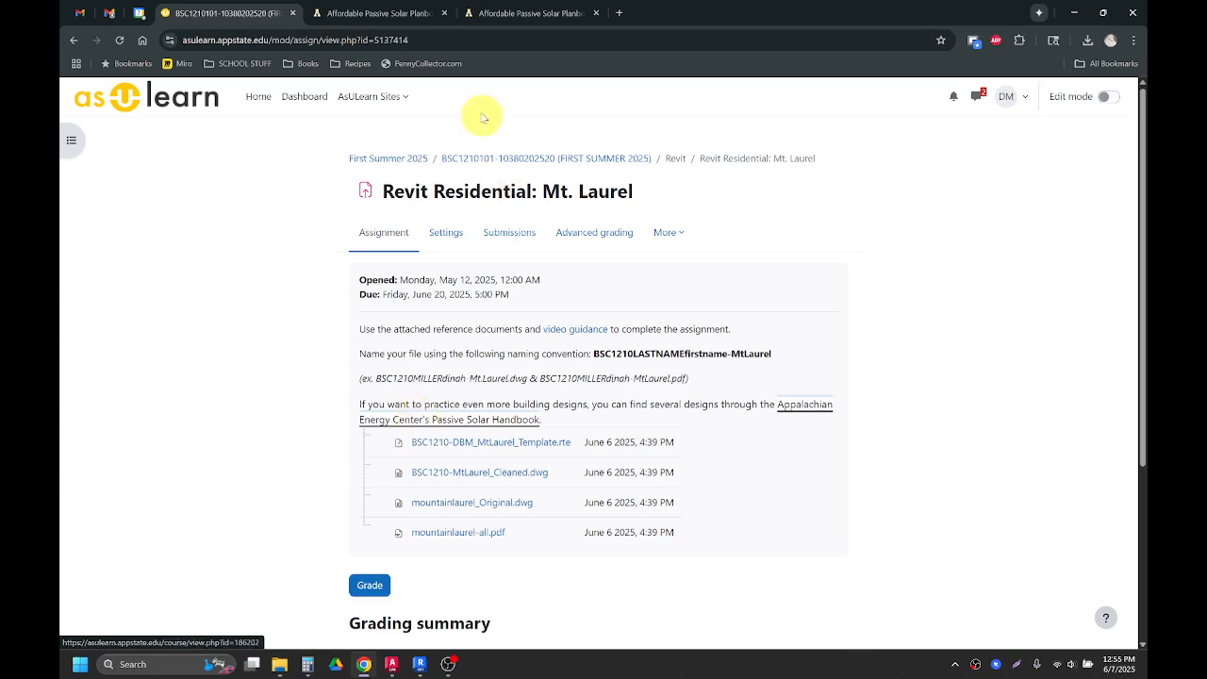
Step: Browse the house plans on the Affordable Passive Solar Planbook page, down to Mountain Laurel
{"action": "left_click", "coordinate": [401, 13]}
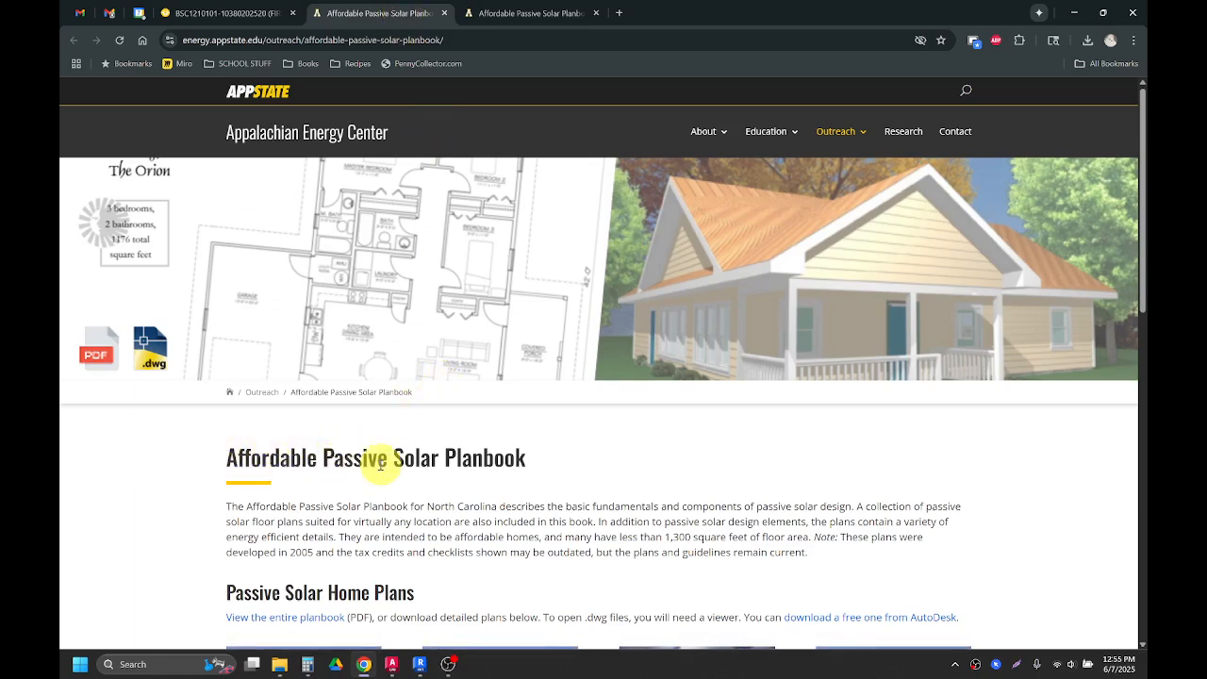
{"action": "scroll", "coordinate": [423, 465], "scroll_direction": "down", "scroll_amount": 3}
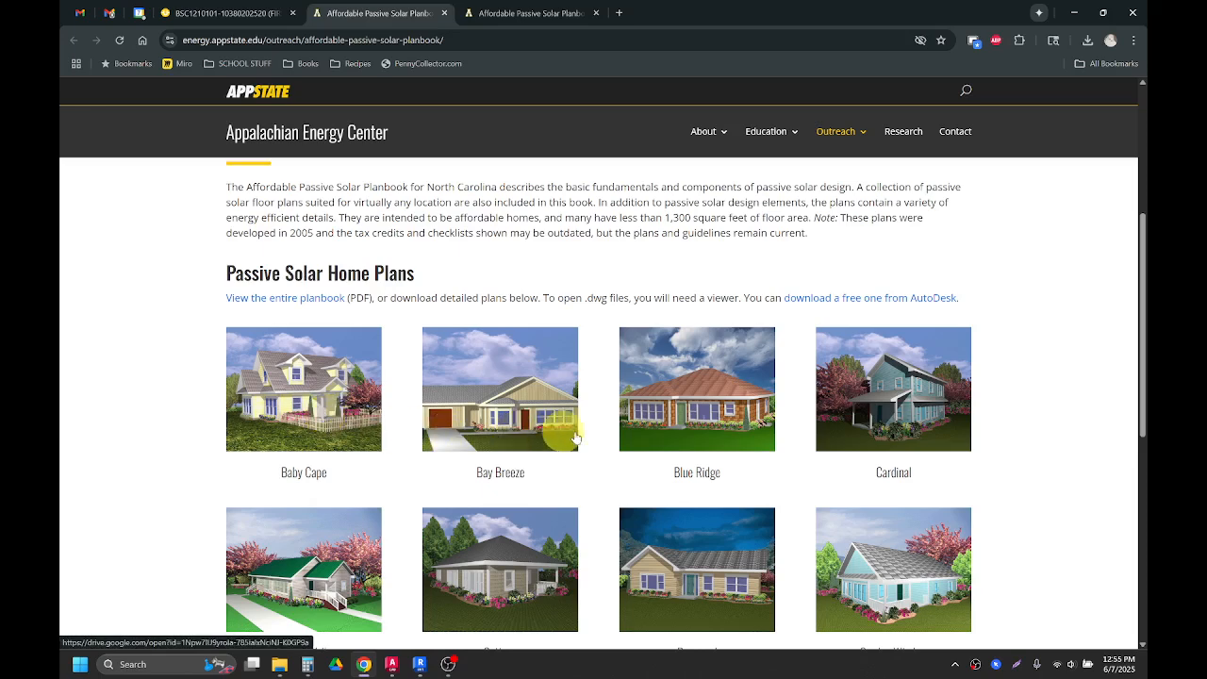
{"action": "scroll", "coordinate": [884, 508], "scroll_direction": "down", "scroll_amount": 1}
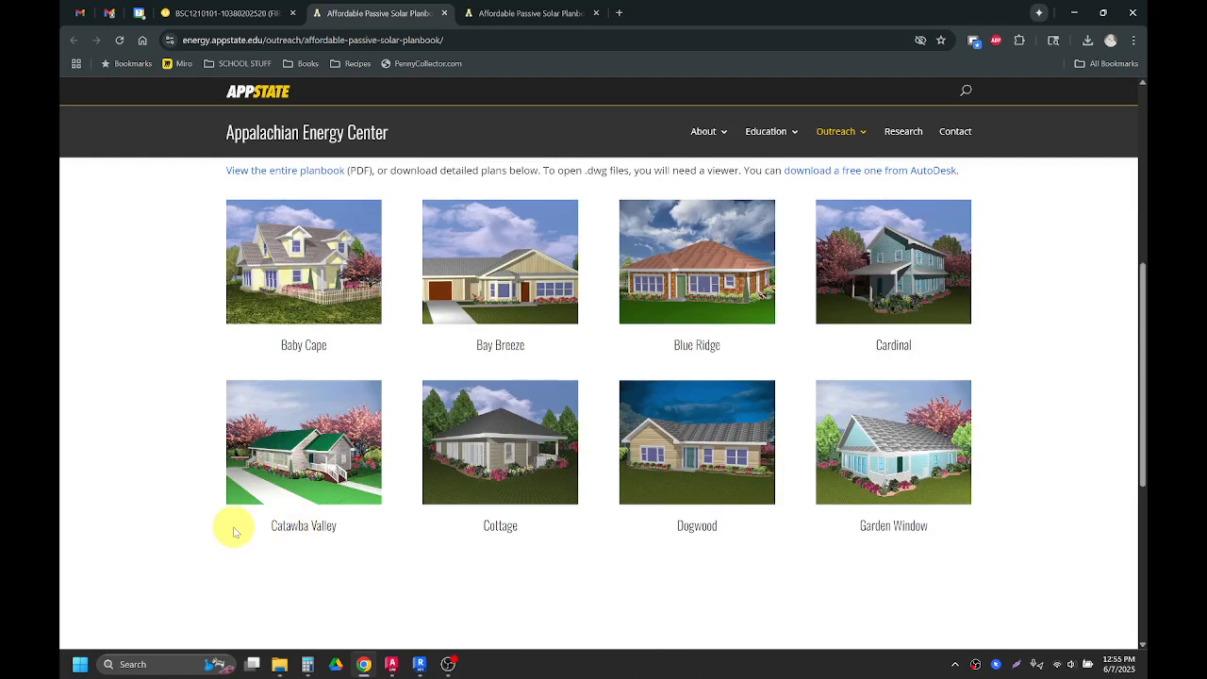
{"action": "scroll", "coordinate": [221, 528], "scroll_direction": "down", "scroll_amount": 1}
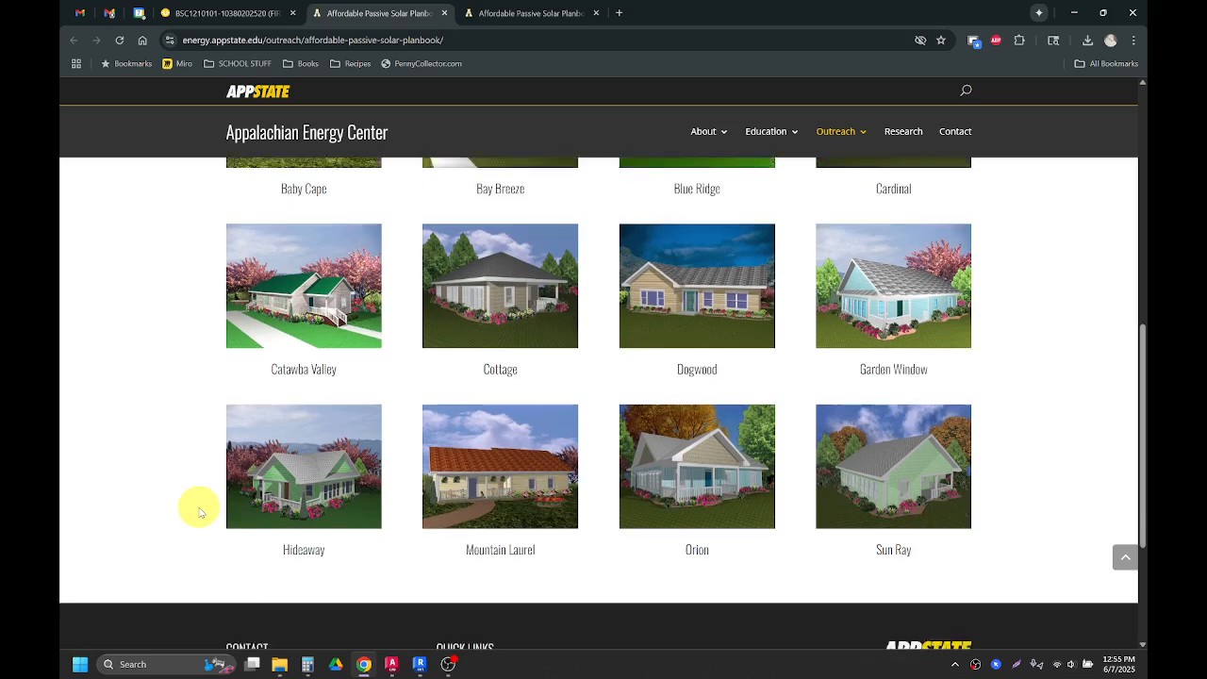
{"action": "scroll", "coordinate": [198, 509], "scroll_direction": "down", "scroll_amount": 1}
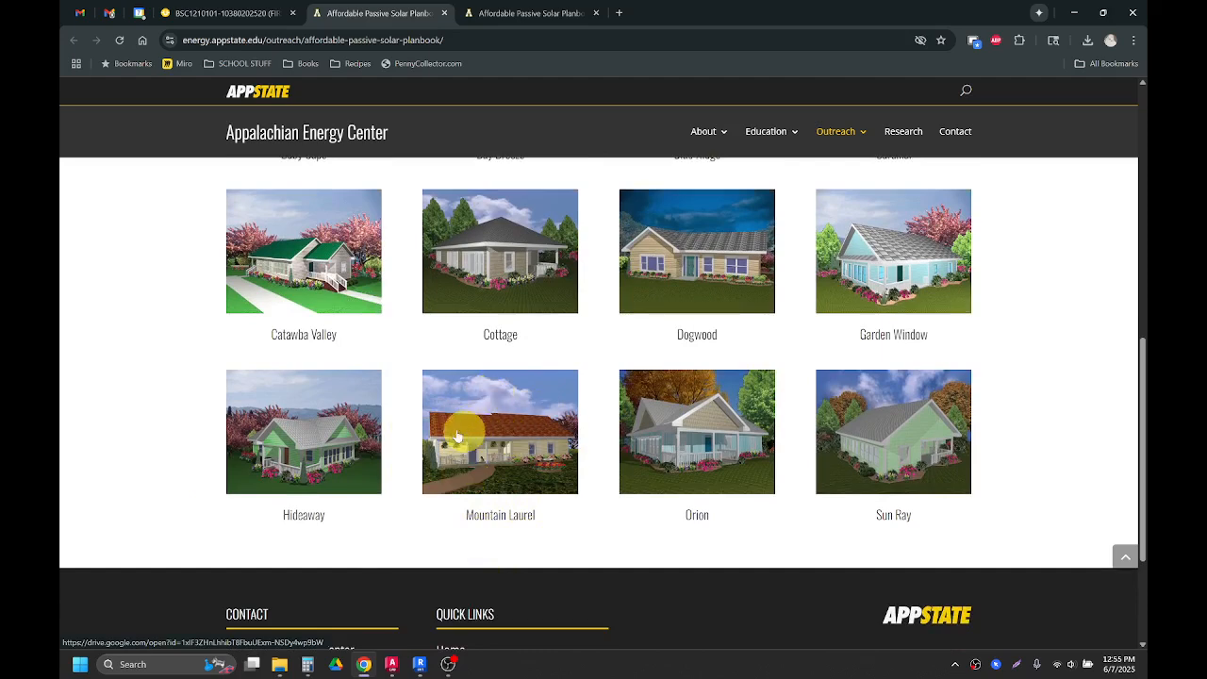
{"action": "left_click", "coordinate": [242, 19]}
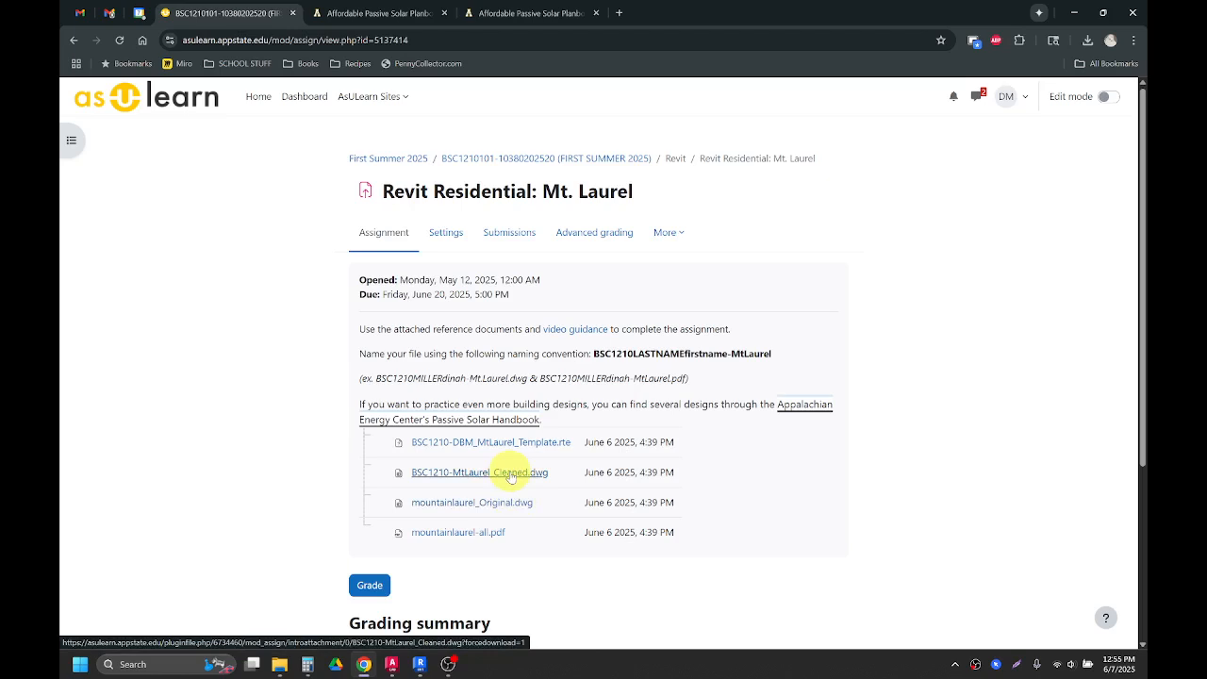
Step: Download the mountainlaurel-all.pdf reference file in a new window and open it
{"action": "left_click", "coordinate": [493, 534]}
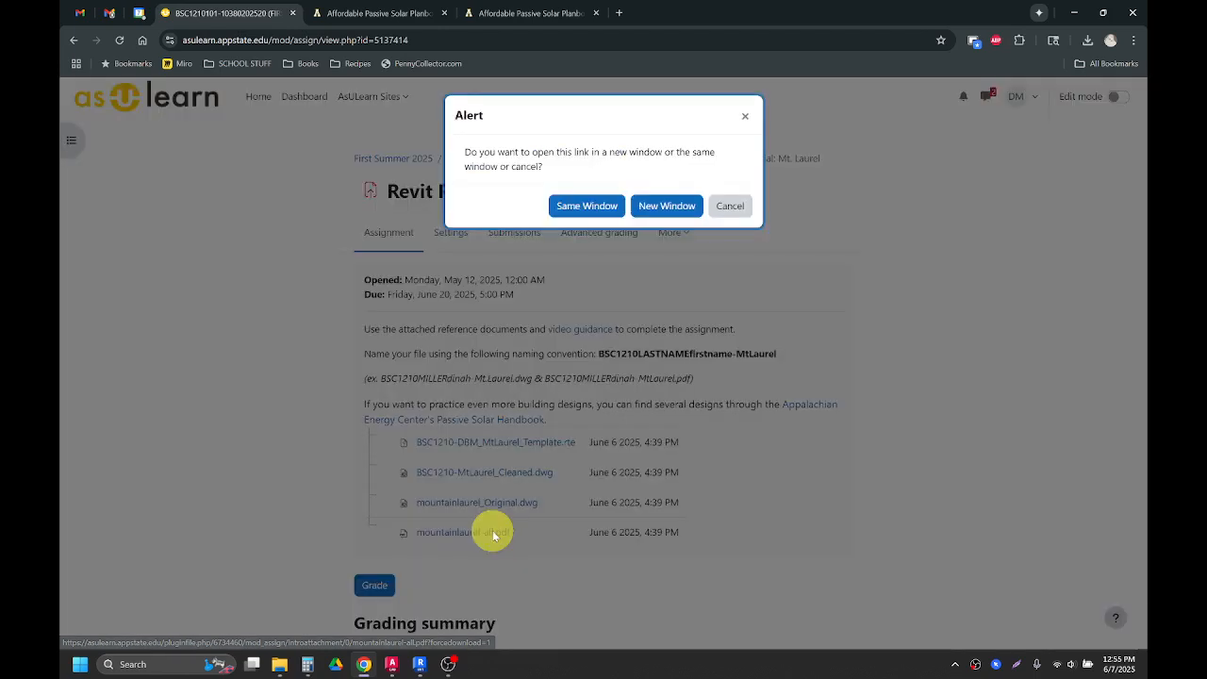
{"action": "left_click", "coordinate": [678, 205]}
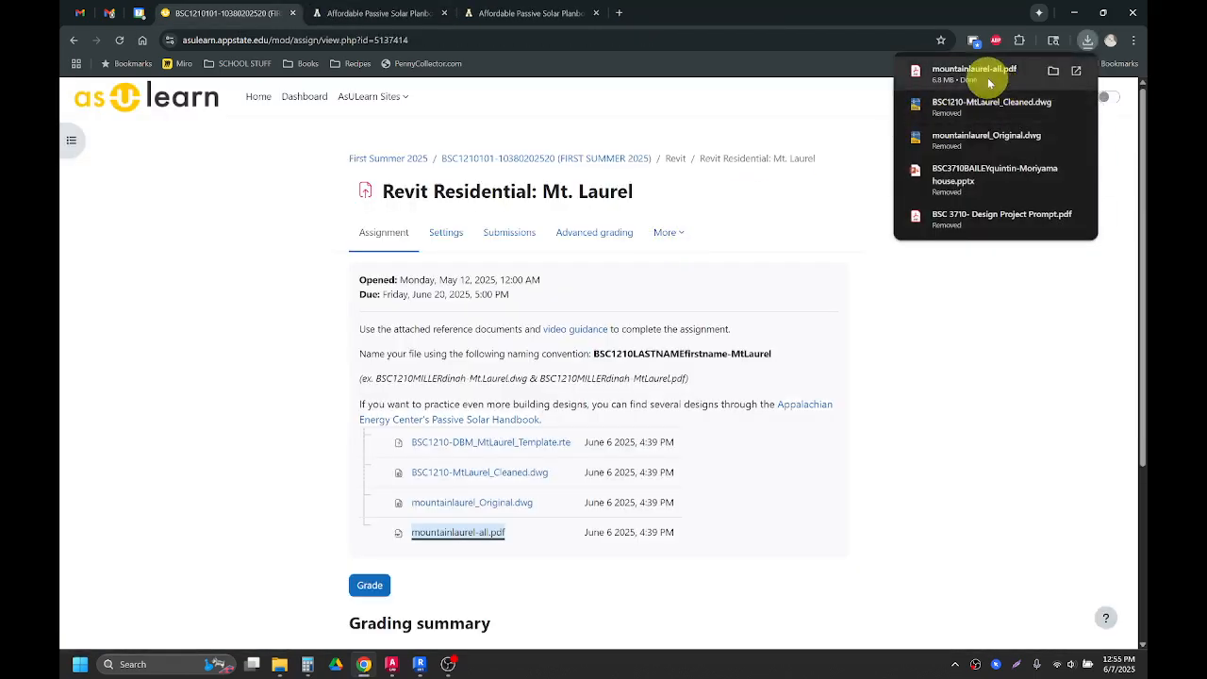
{"action": "left_click", "coordinate": [981, 72]}
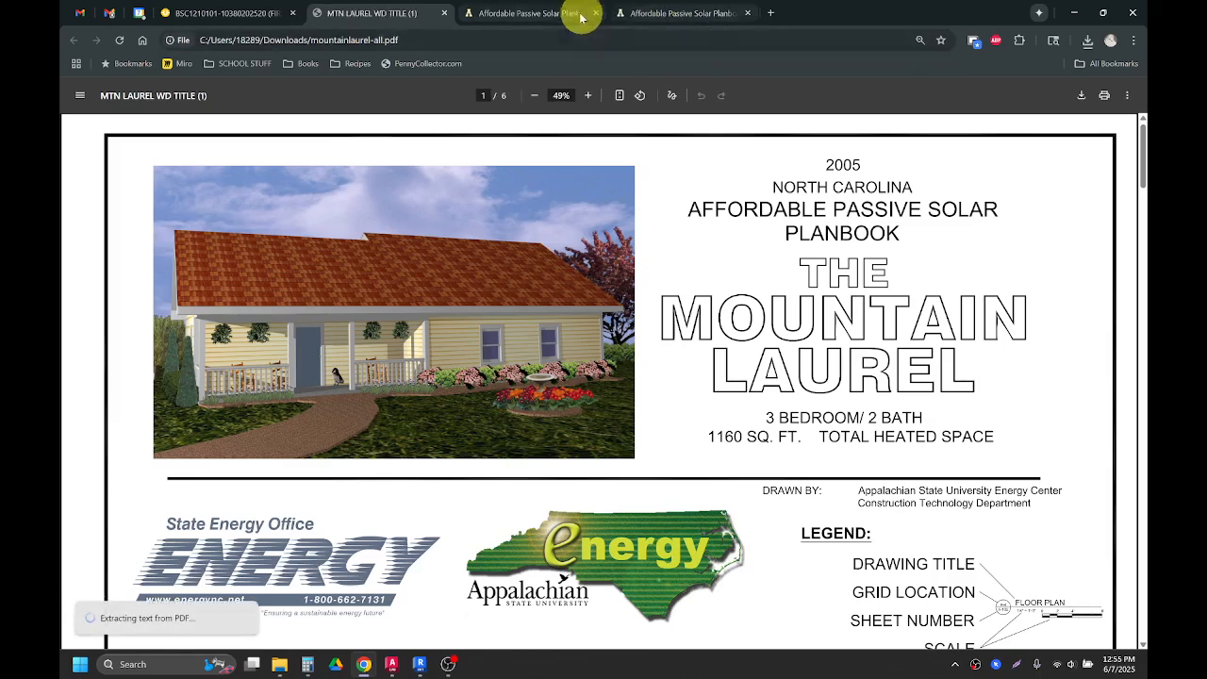
Step: Close the two planbook tabs and page through the PDF's foundation plan, floor plan and elevation sheets
{"action": "left_click", "coordinate": [598, 16]}
{"action": "left_click", "coordinate": [598, 16]}
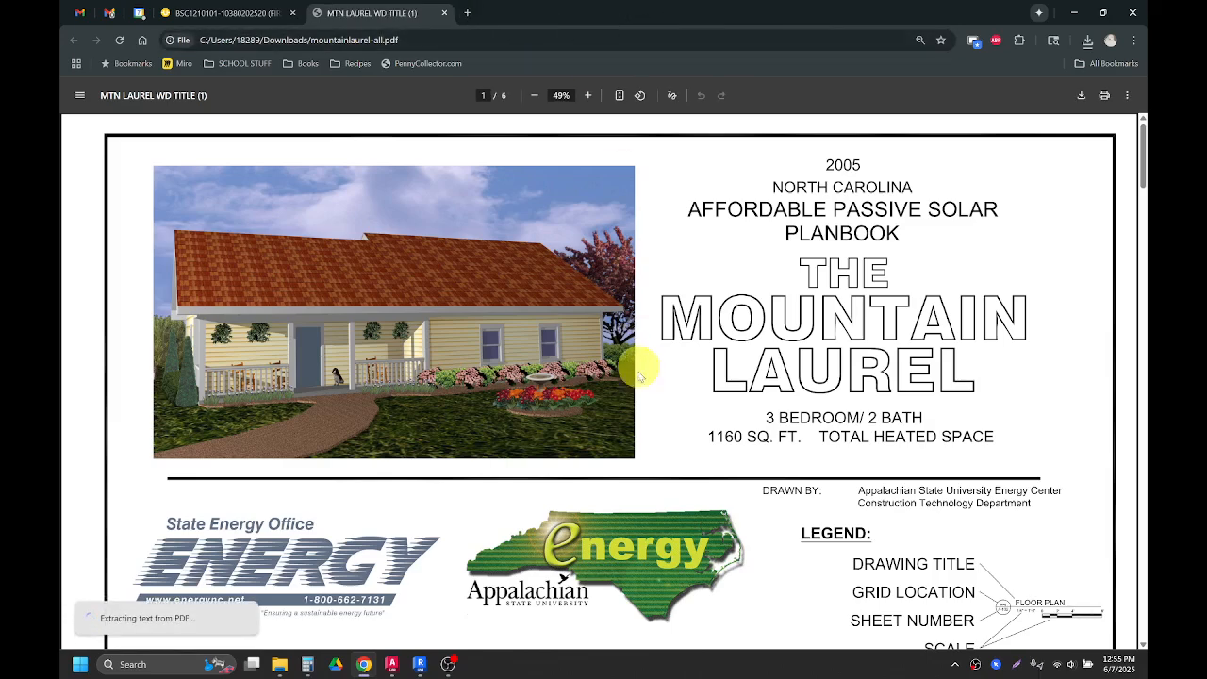
{"action": "scroll", "coordinate": [632, 361], "scroll_direction": "down", "scroll_amount": 8}
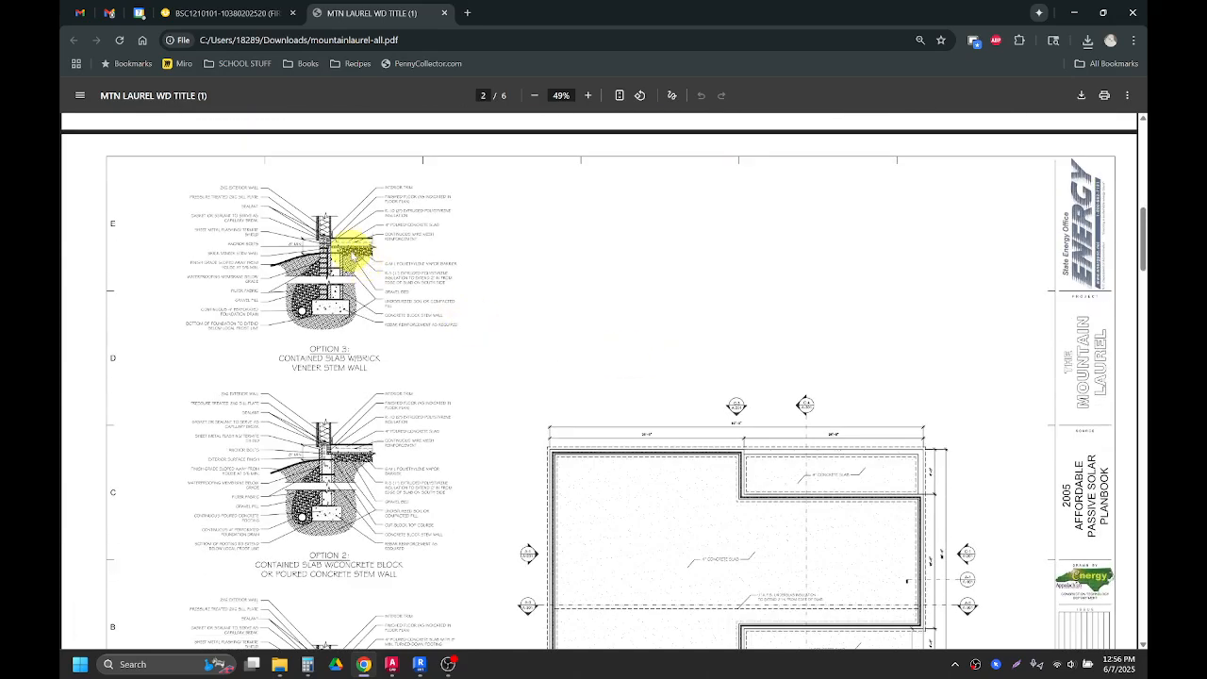
{"action": "scroll", "coordinate": [334, 324], "scroll_direction": "down", "scroll_amount": 2}
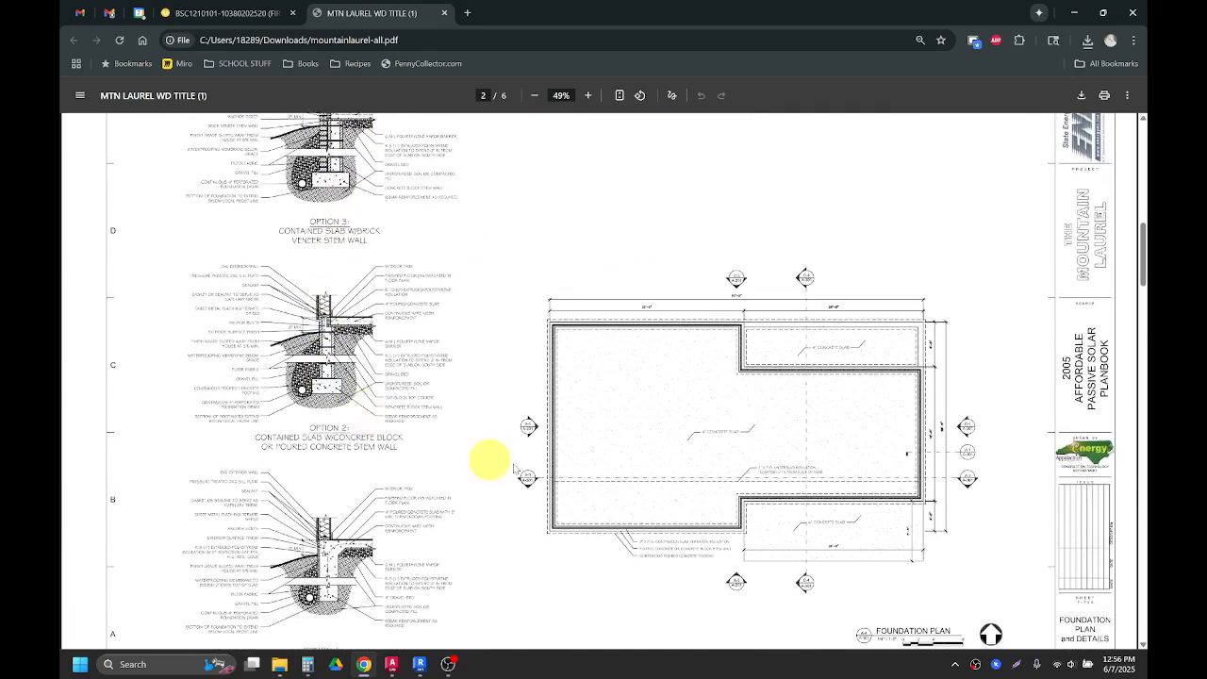
{"action": "scroll", "coordinate": [550, 479], "scroll_direction": "down", "scroll_amount": 6}
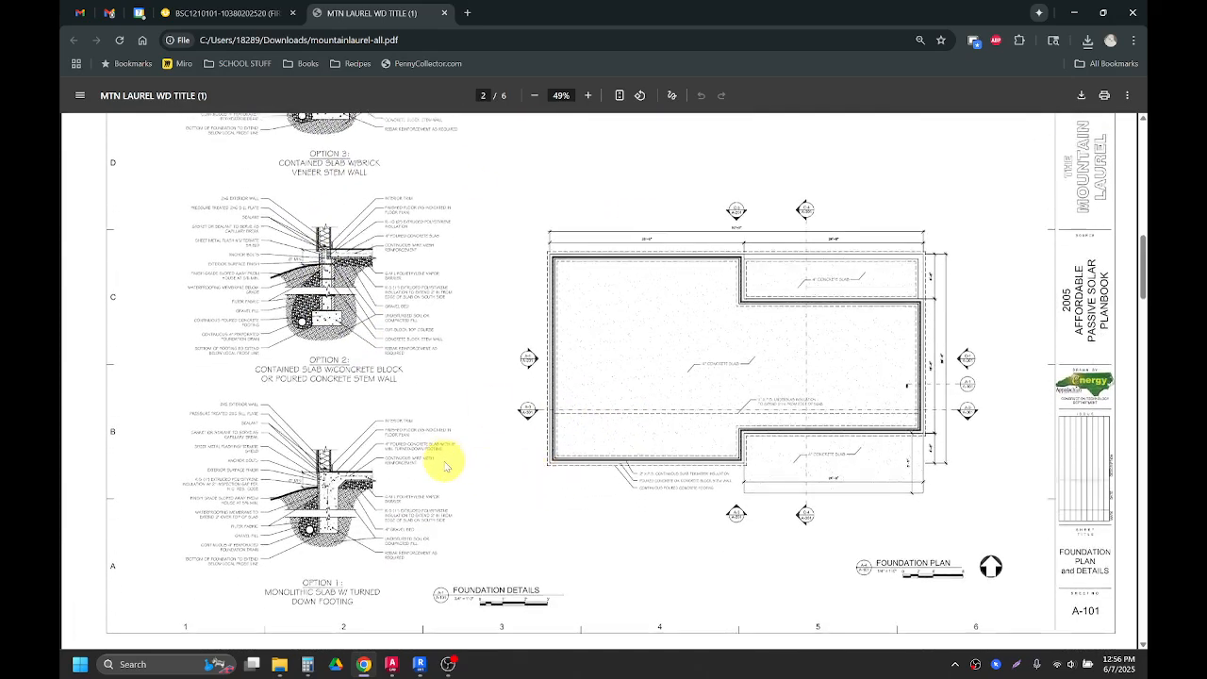
{"action": "scroll", "coordinate": [440, 454], "scroll_direction": "down", "scroll_amount": 6}
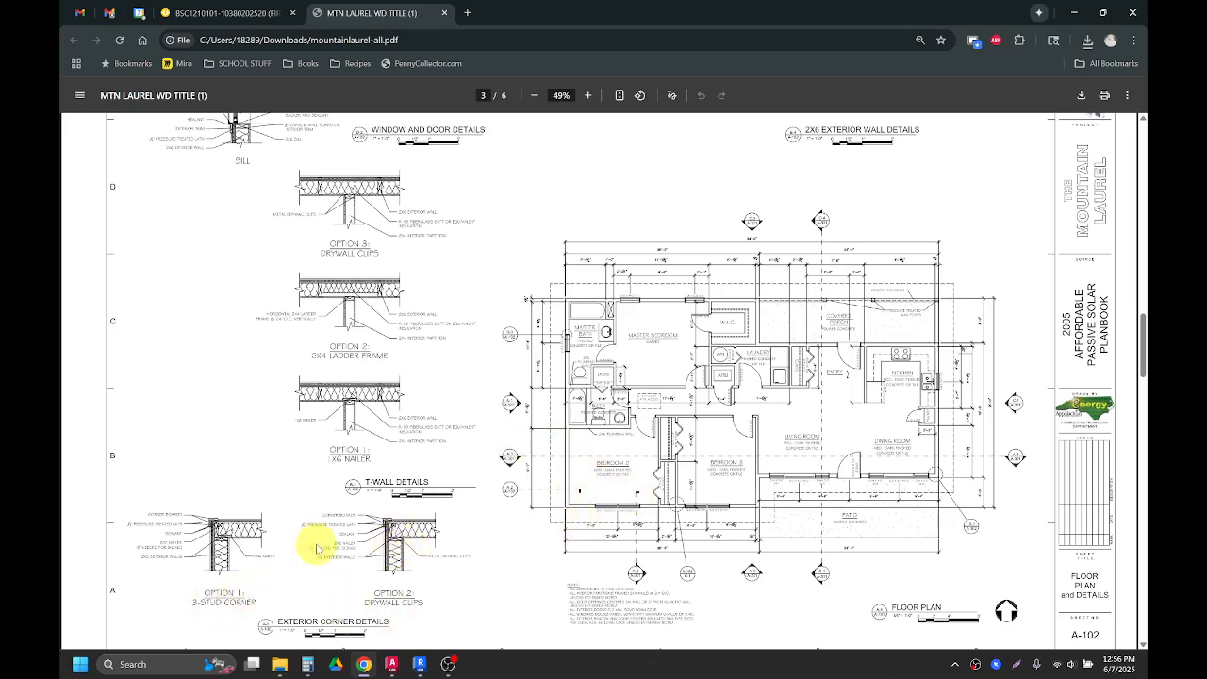
{"action": "scroll", "coordinate": [344, 479], "scroll_direction": "up", "scroll_amount": 3}
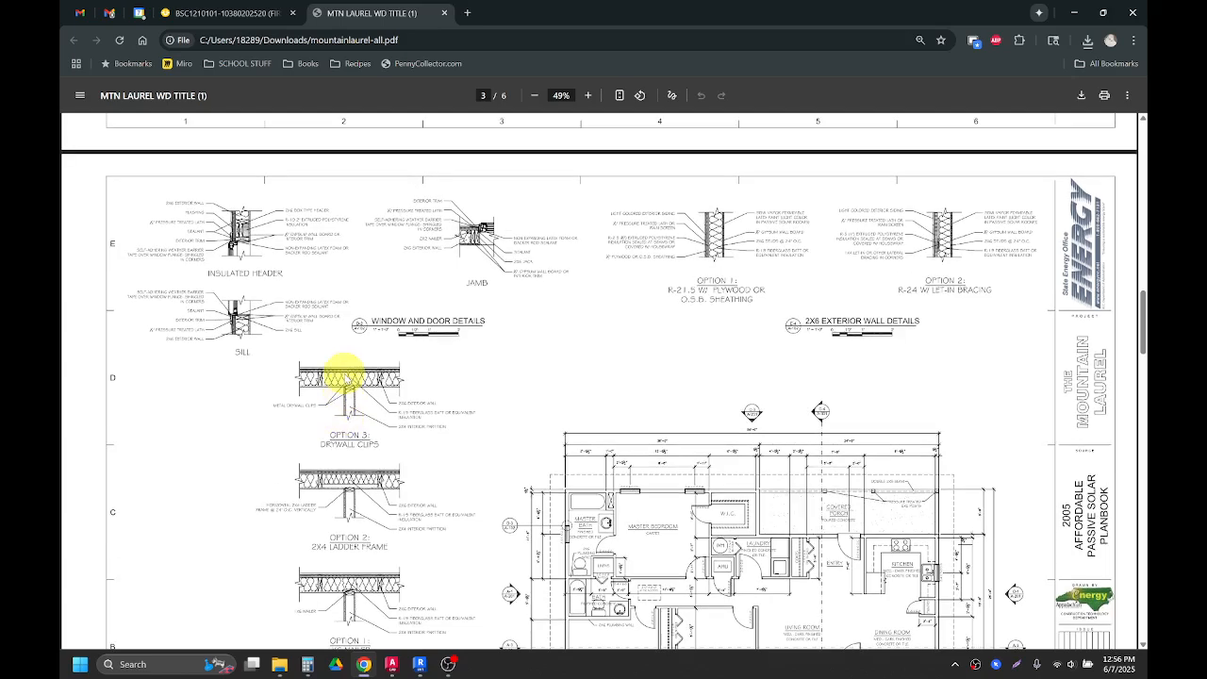
{"action": "scroll", "coordinate": [344, 376], "scroll_direction": "up", "scroll_amount": 10}
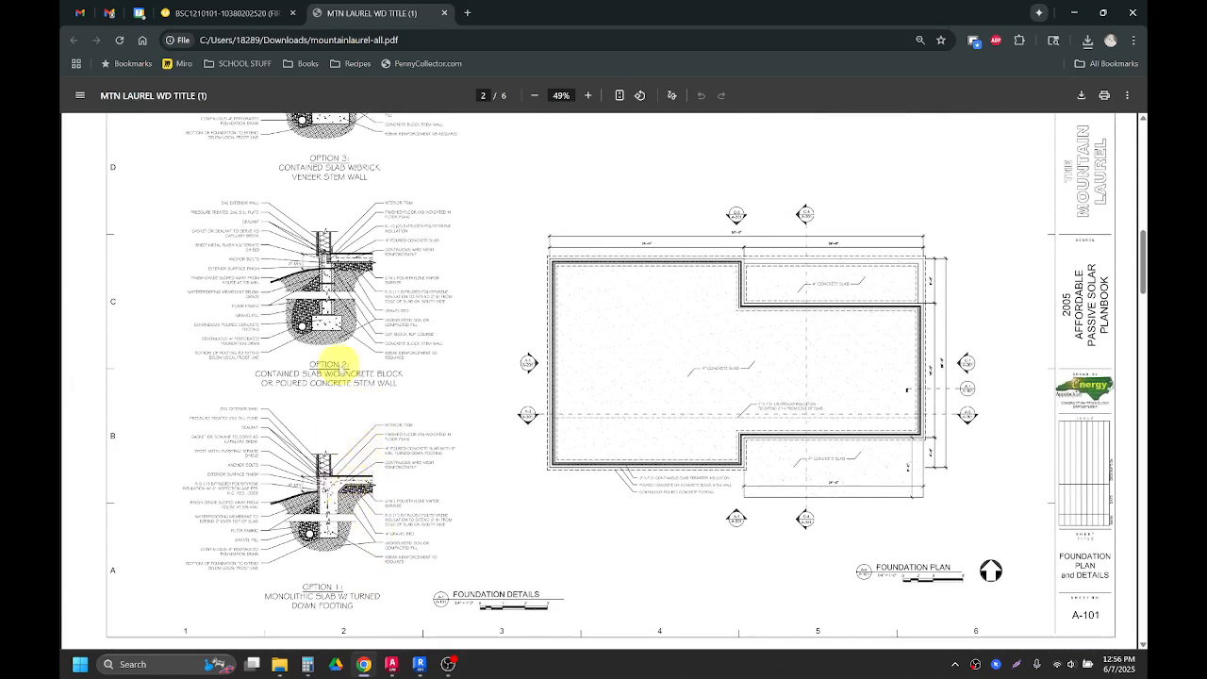
{"action": "scroll", "coordinate": [332, 319], "scroll_direction": "up", "scroll_amount": 4}
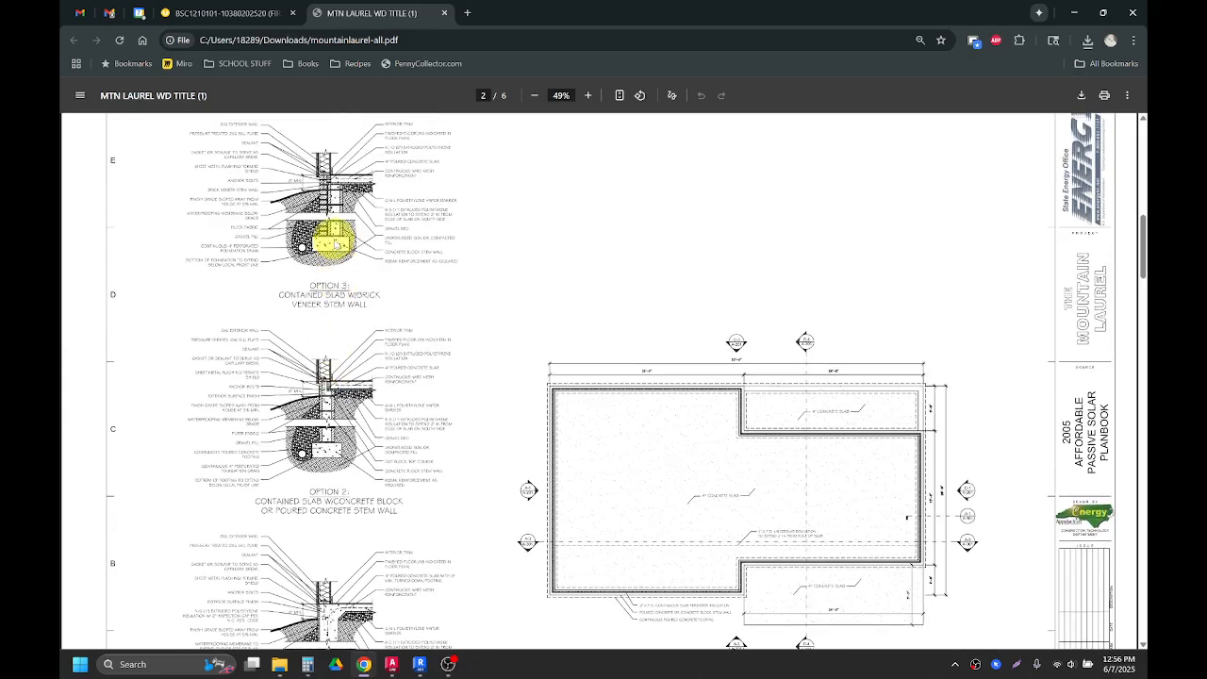
{"action": "scroll", "coordinate": [358, 273], "scroll_direction": "down", "scroll_amount": 1}
{"action": "scroll", "coordinate": [377, 298], "scroll_direction": "down", "scroll_amount": 3}
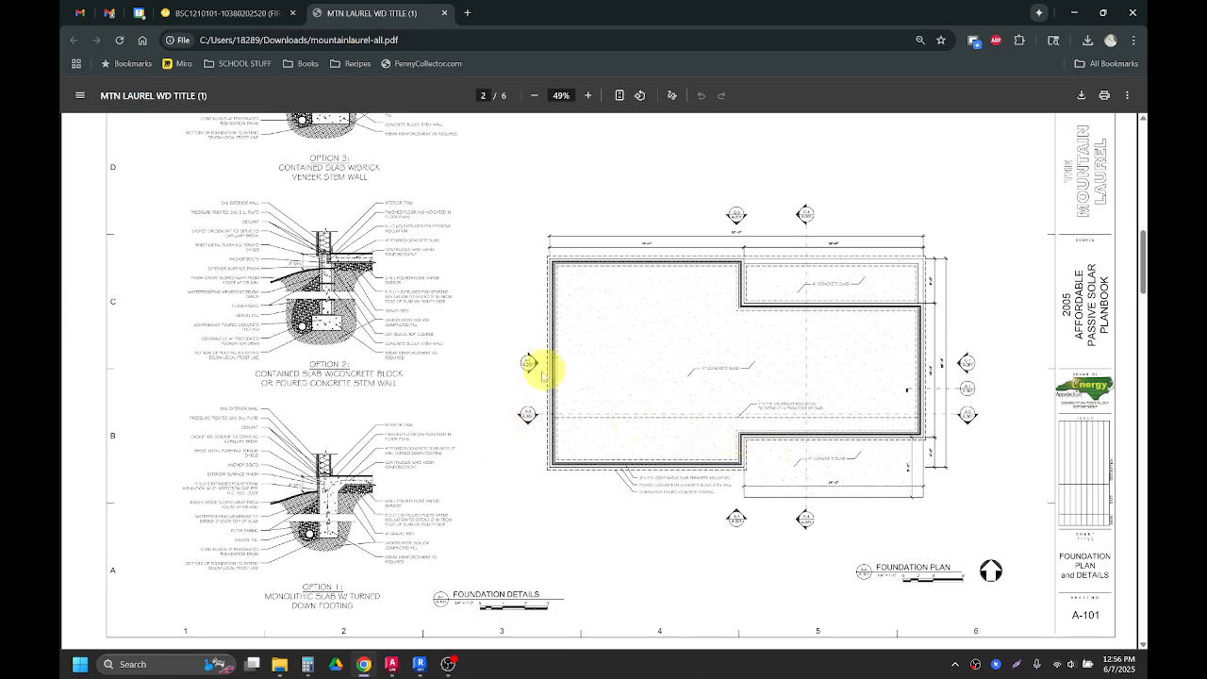
{"action": "scroll", "coordinate": [592, 370], "scroll_direction": "down", "scroll_amount": 4}
{"action": "scroll", "coordinate": [602, 379], "scroll_direction": "down", "scroll_amount": 5}
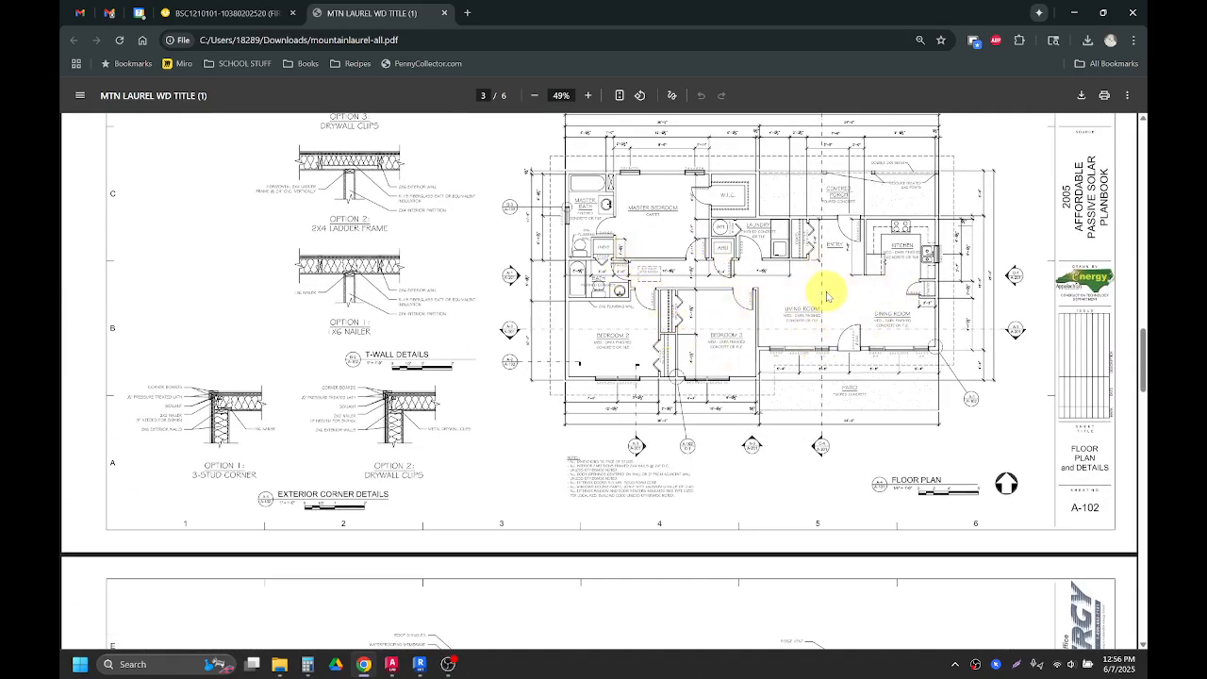
{"action": "scroll", "coordinate": [830, 305], "scroll_direction": "down", "scroll_amount": 5}
{"action": "scroll", "coordinate": [833, 316], "scroll_direction": "down", "scroll_amount": 8}
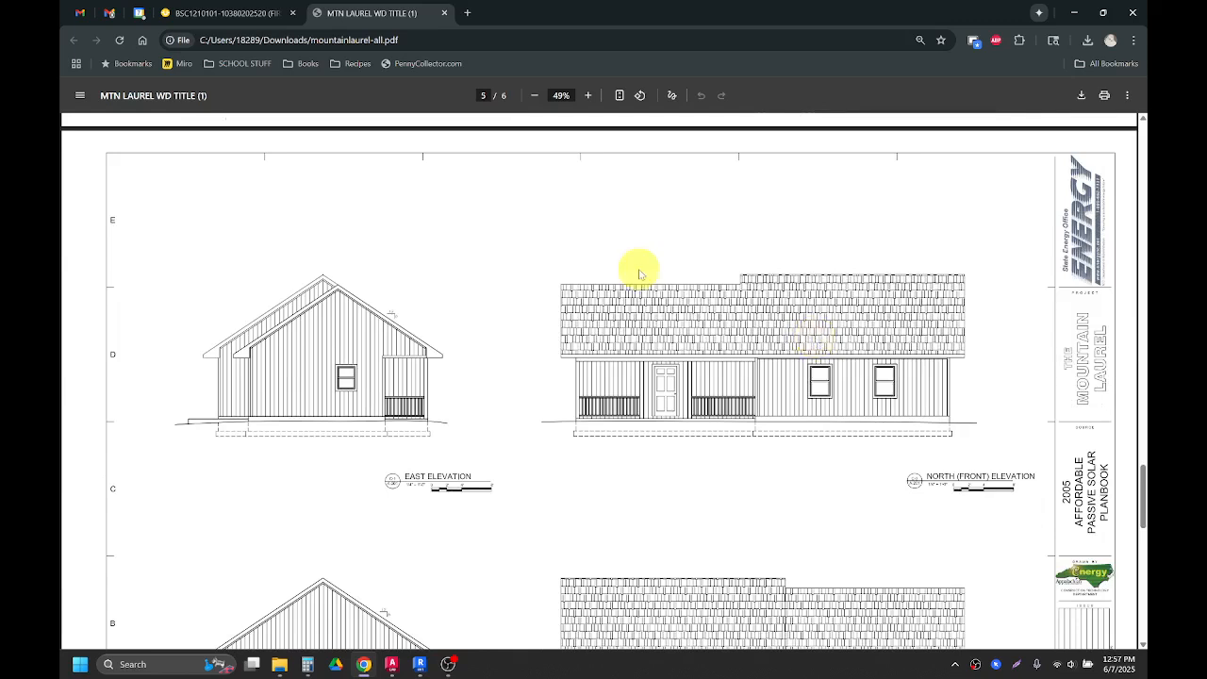
{"action": "scroll", "coordinate": [581, 297], "scroll_direction": "down", "scroll_amount": 1}
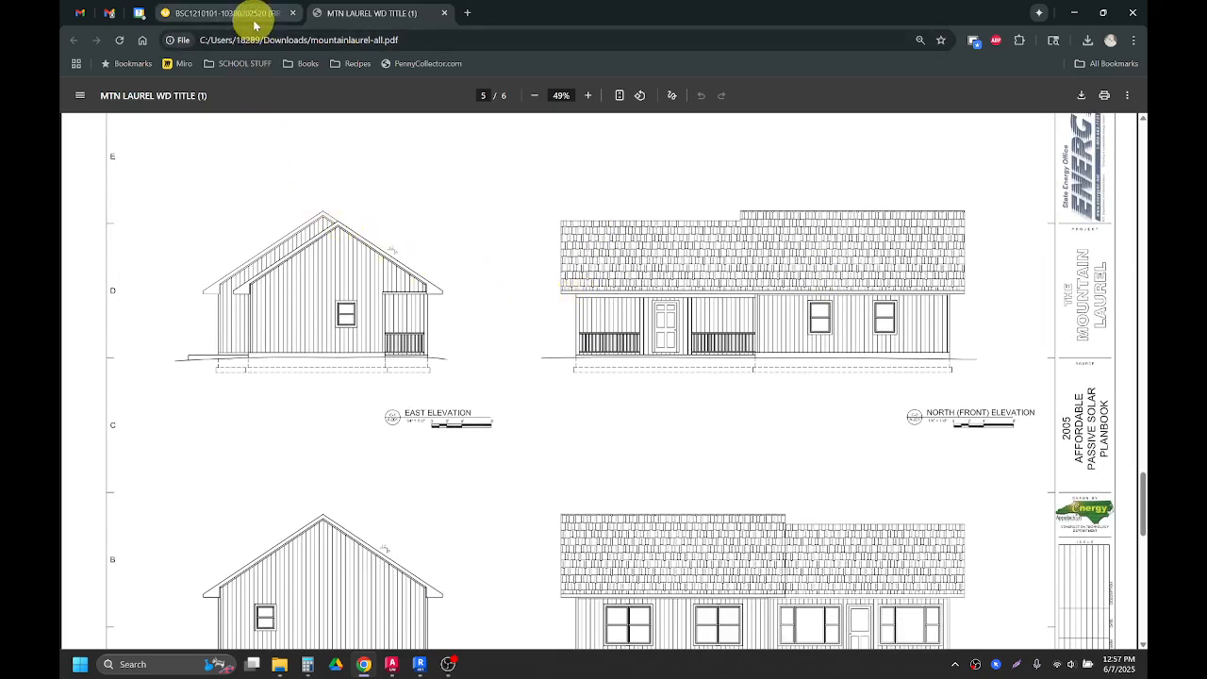
Step: Download mountainlaurel_Original.dwg, open it in AutoCAD, and ignore the unresolved reference files
{"action": "left_click", "coordinate": [253, 18]}
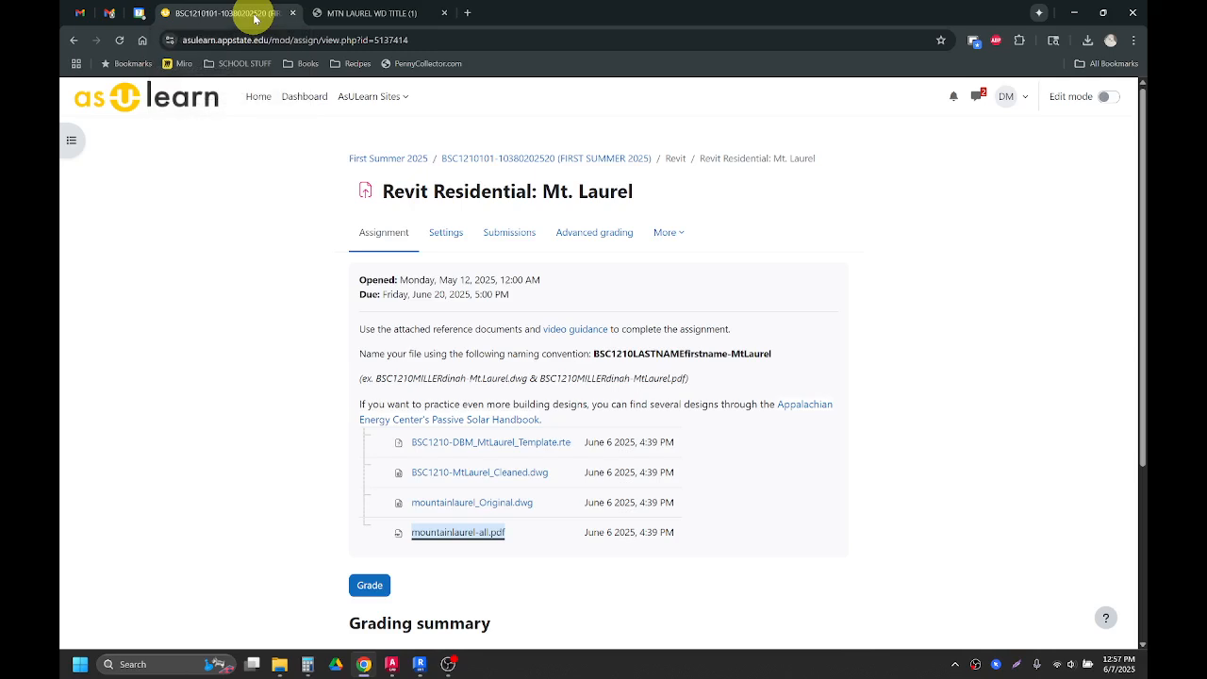
{"action": "left_click", "coordinate": [471, 505]}
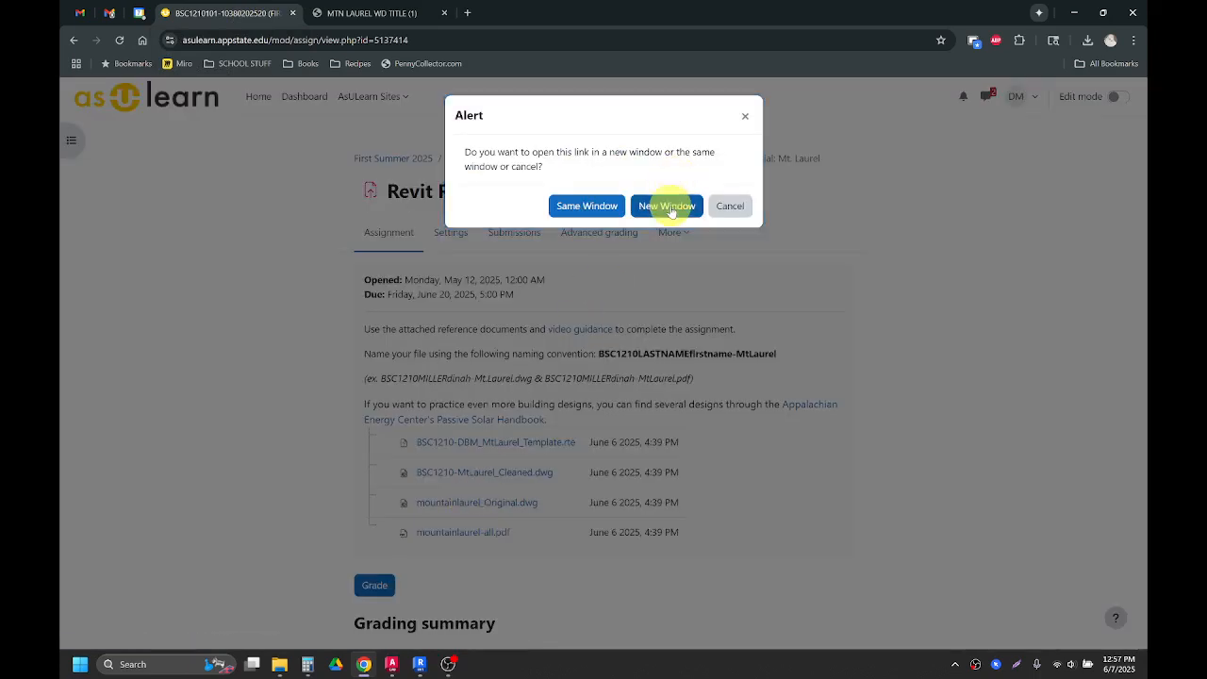
{"action": "left_click", "coordinate": [666, 206]}
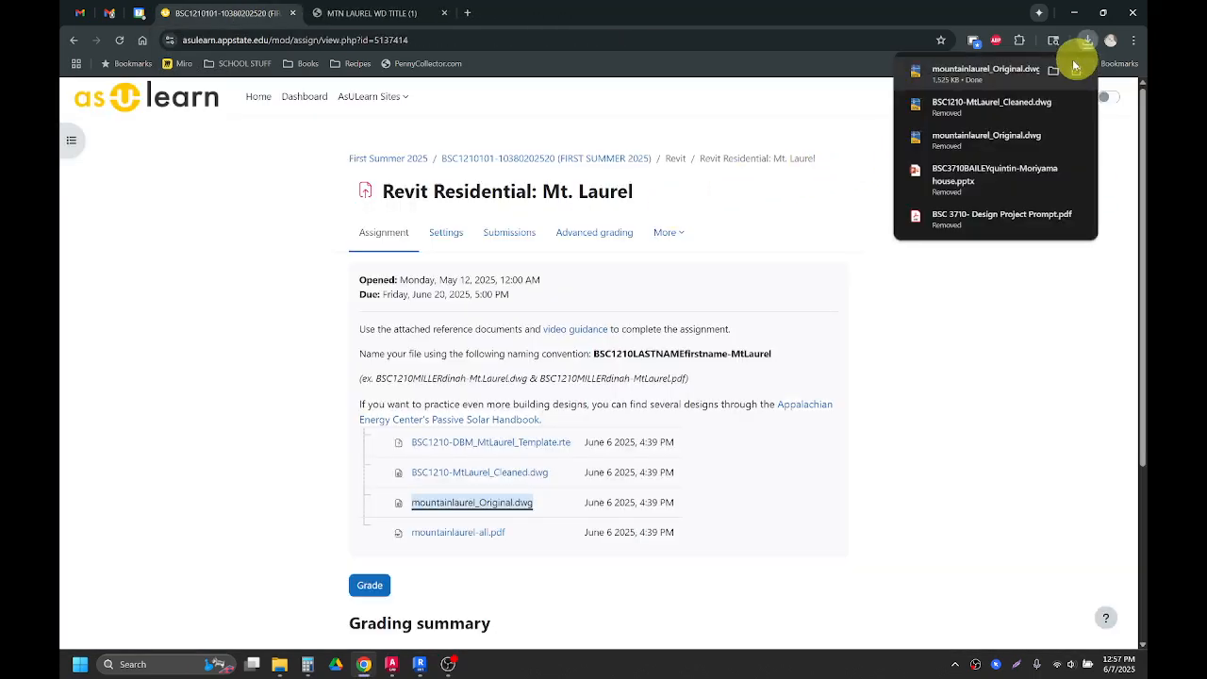
{"action": "left_click", "coordinate": [1014, 84]}
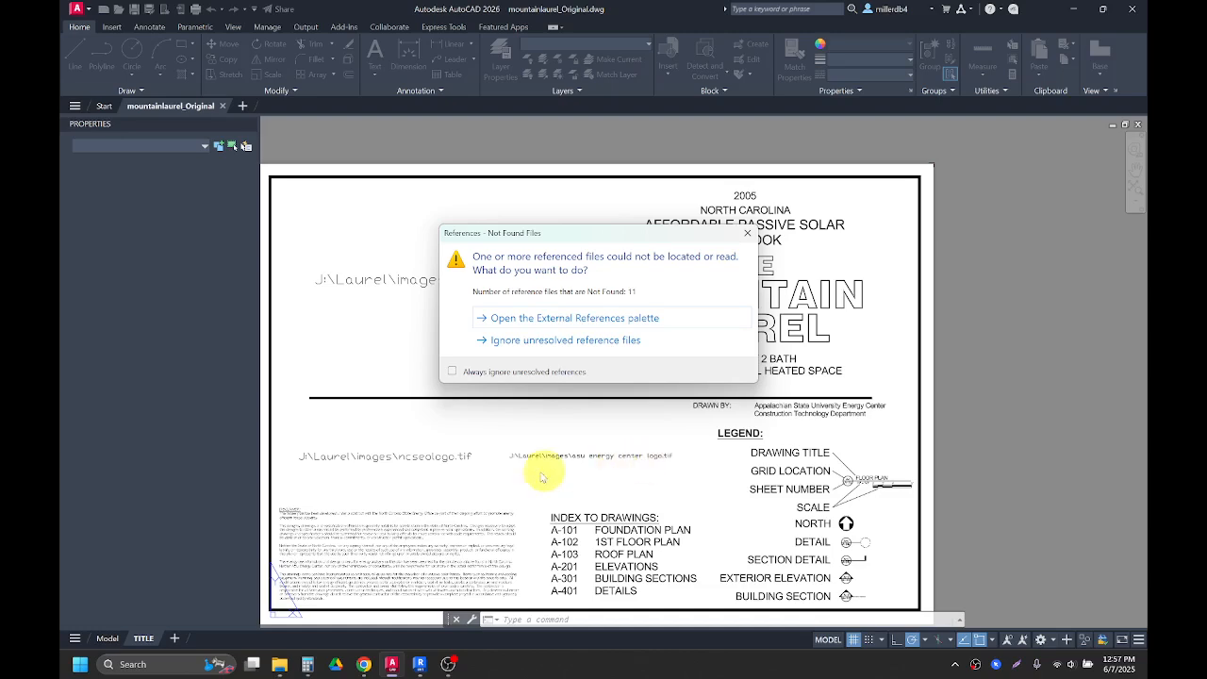
{"action": "left_click", "coordinate": [545, 341]}
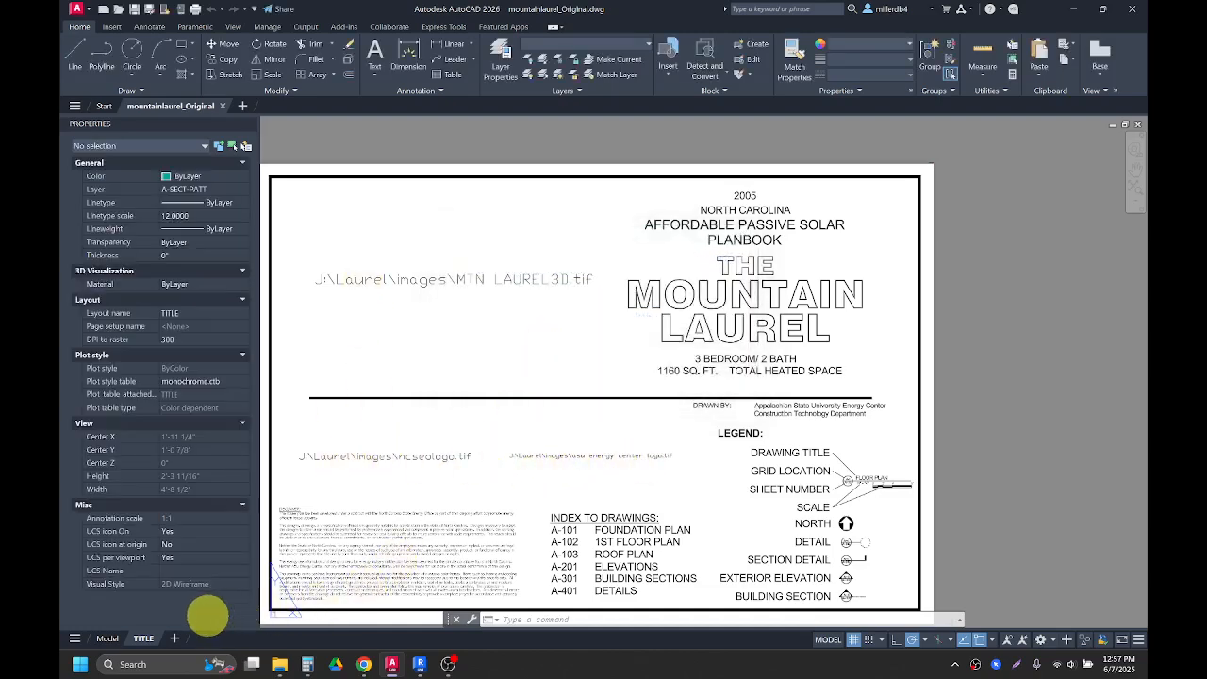
Step: In model space, erase everything except the floor plan, its details, the leftmost elevation and the leftmost section
{"action": "left_click", "coordinate": [109, 639]}
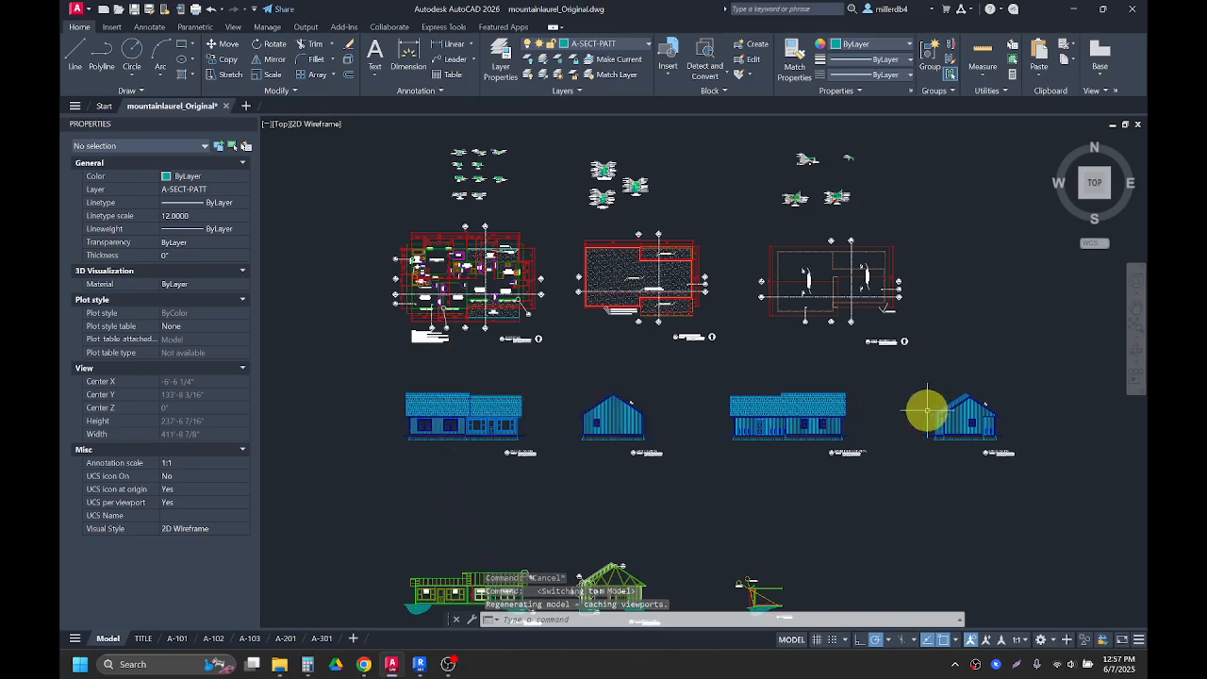
{"action": "scroll", "coordinate": [503, 292], "scroll_direction": "up", "scroll_amount": 4}
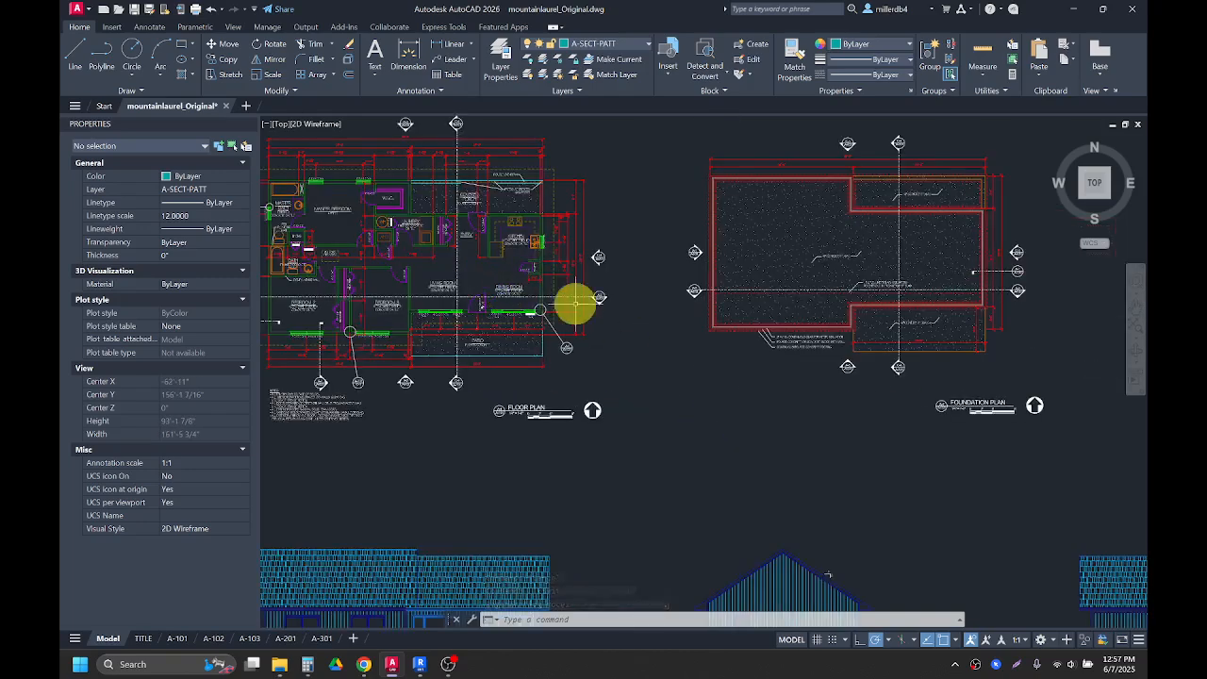
{"action": "scroll", "coordinate": [509, 453], "scroll_direction": "down", "scroll_amount": 2}
{"action": "middle_click_drag", "start_coordinate": [507, 464], "coordinate": [501, 339]}
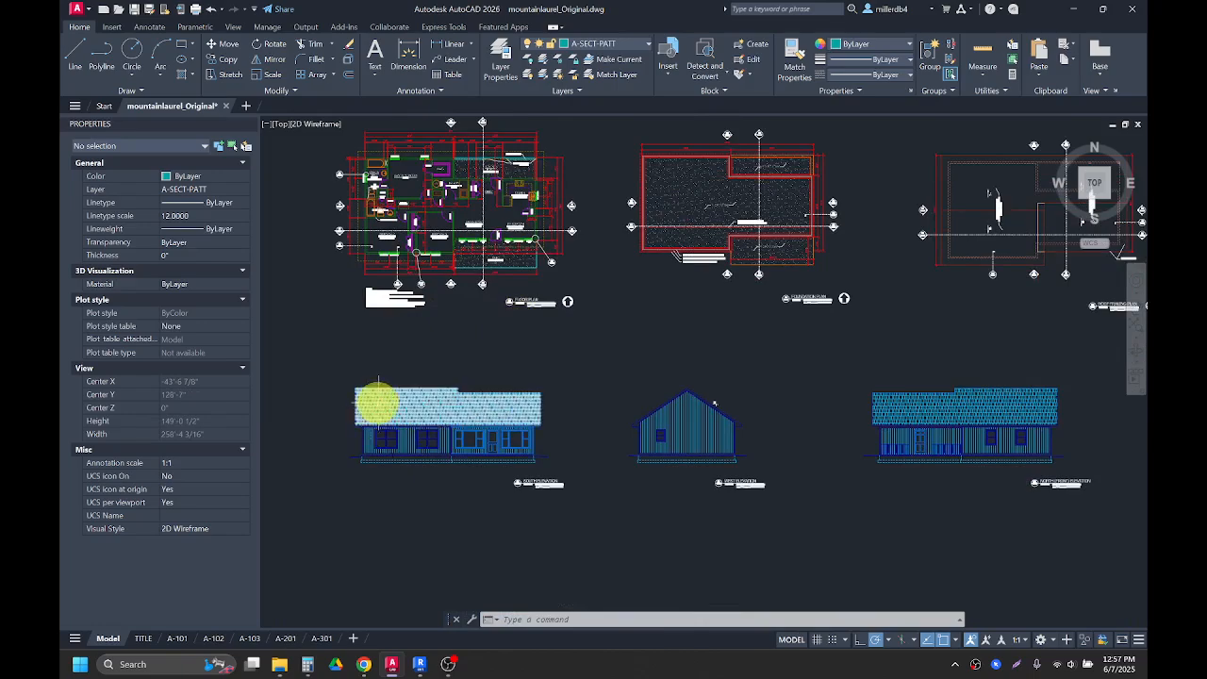
{"action": "middle_click_drag", "start_coordinate": [461, 346], "coordinate": [499, 407]}
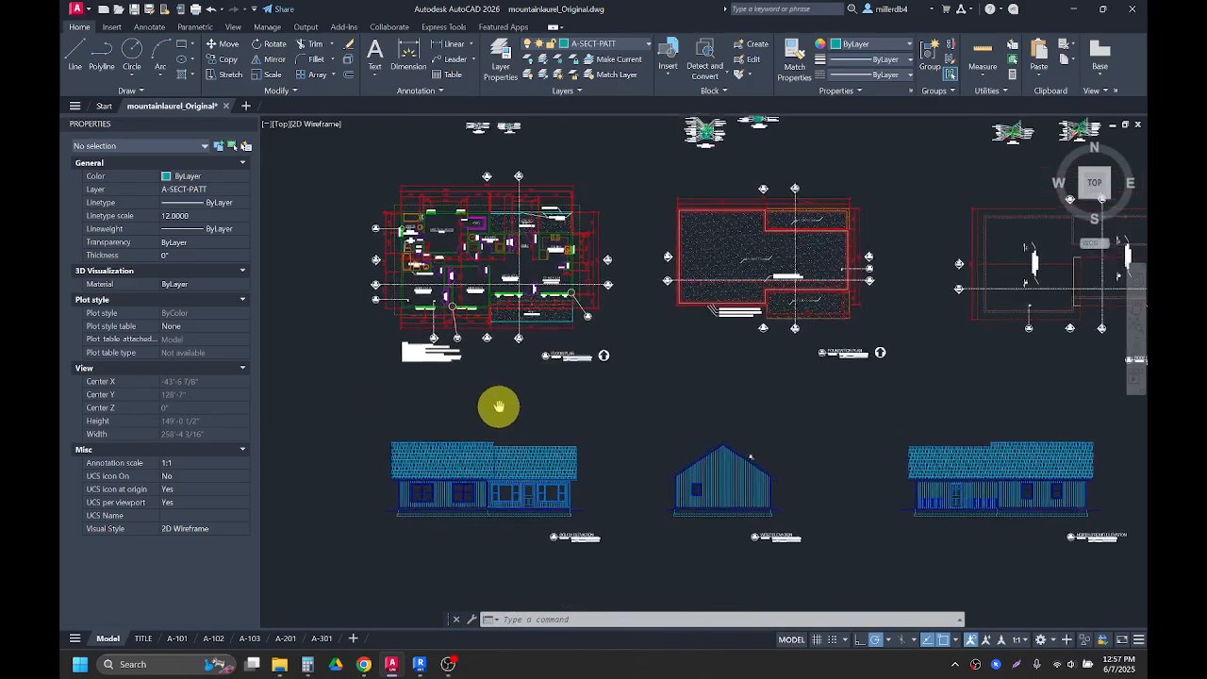
{"action": "scroll", "coordinate": [500, 408], "scroll_direction": "down", "scroll_amount": 4}
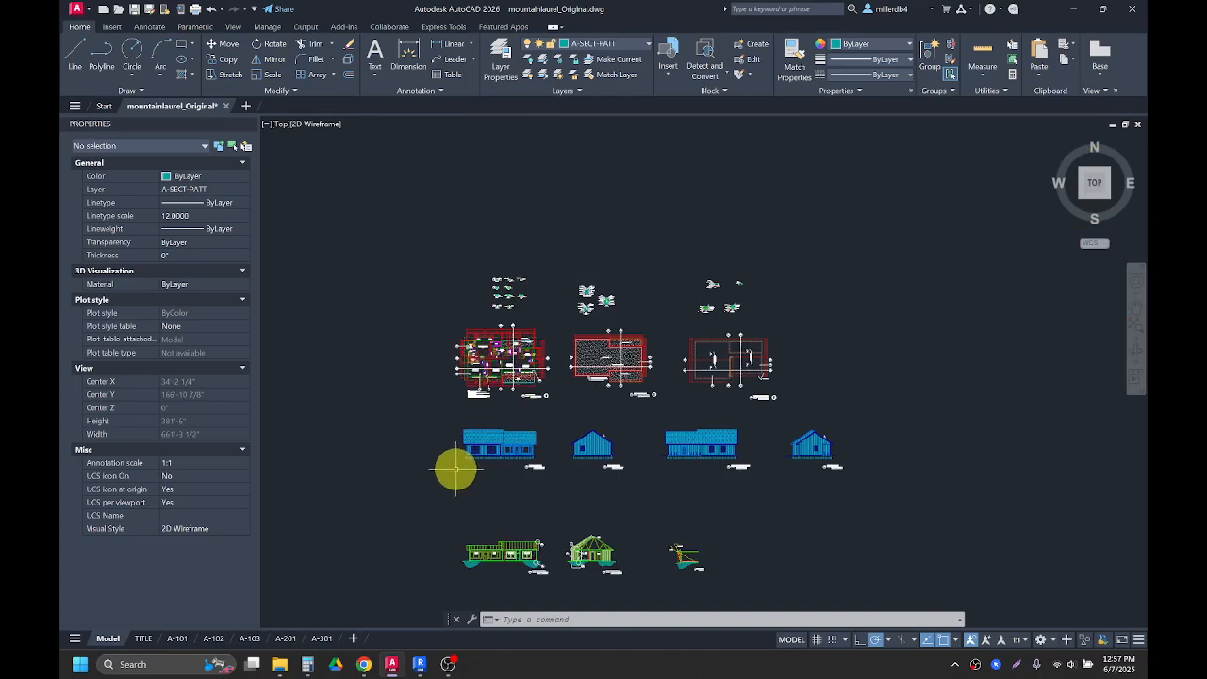
{"action": "left_click", "coordinate": [888, 589]}
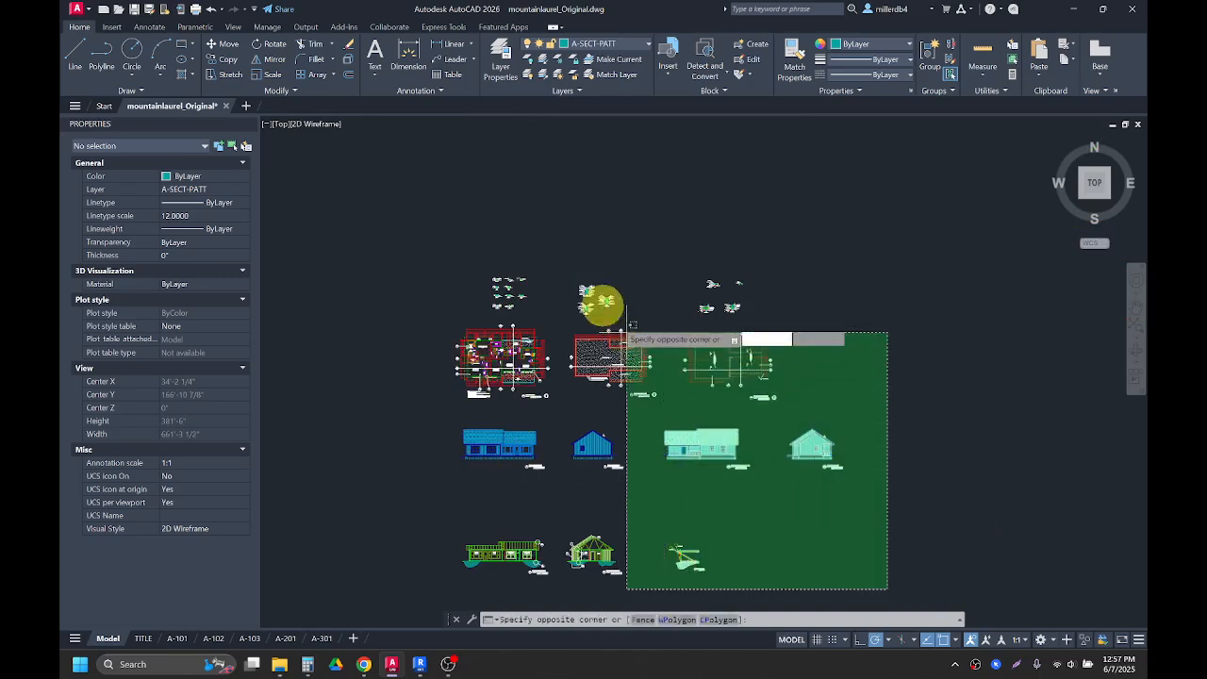
{"action": "left_click", "coordinate": [568, 255]}
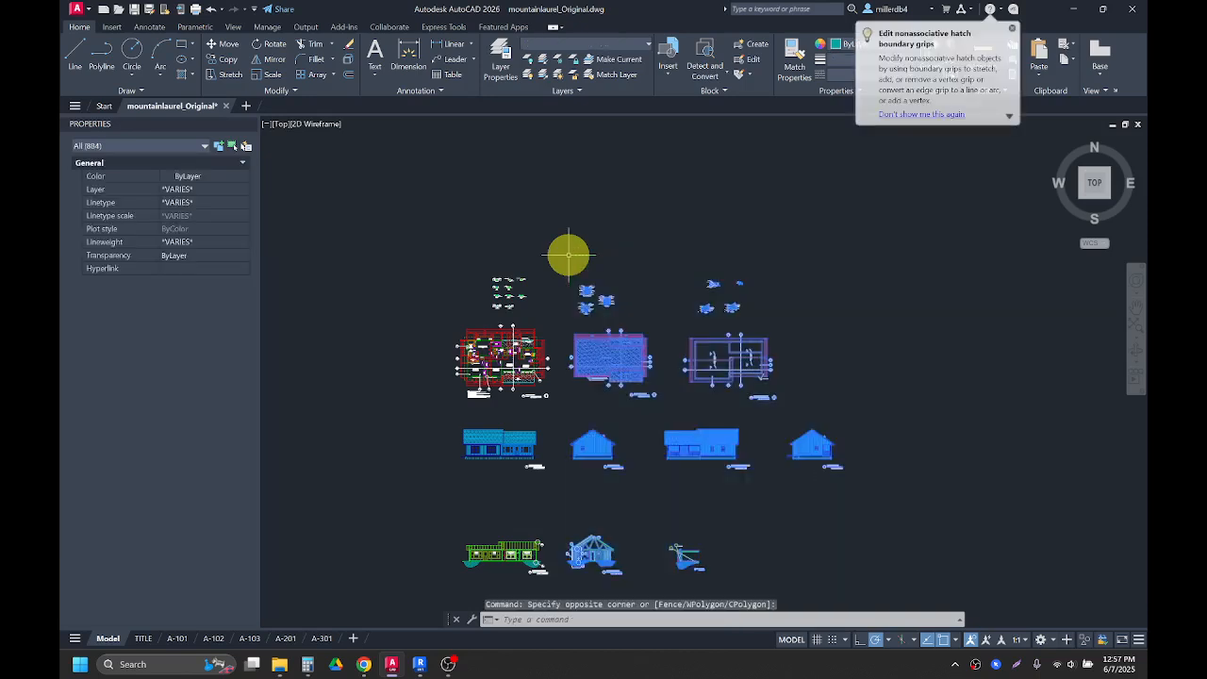
{"action": "key", "text": "Delete"}
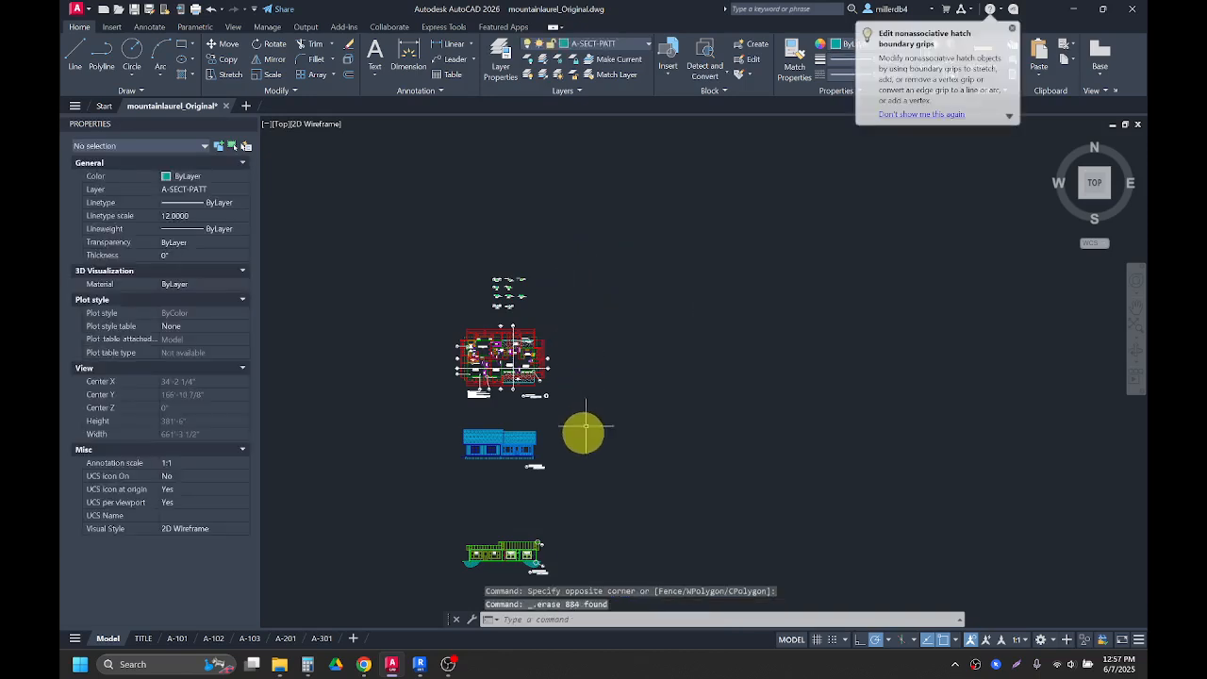
Step: Erase the elevation and section drawings below the floor plan with a window selection
{"action": "middle_click_drag", "start_coordinate": [571, 534], "coordinate": [587, 462]}
{"action": "left_click", "coordinate": [604, 538]}
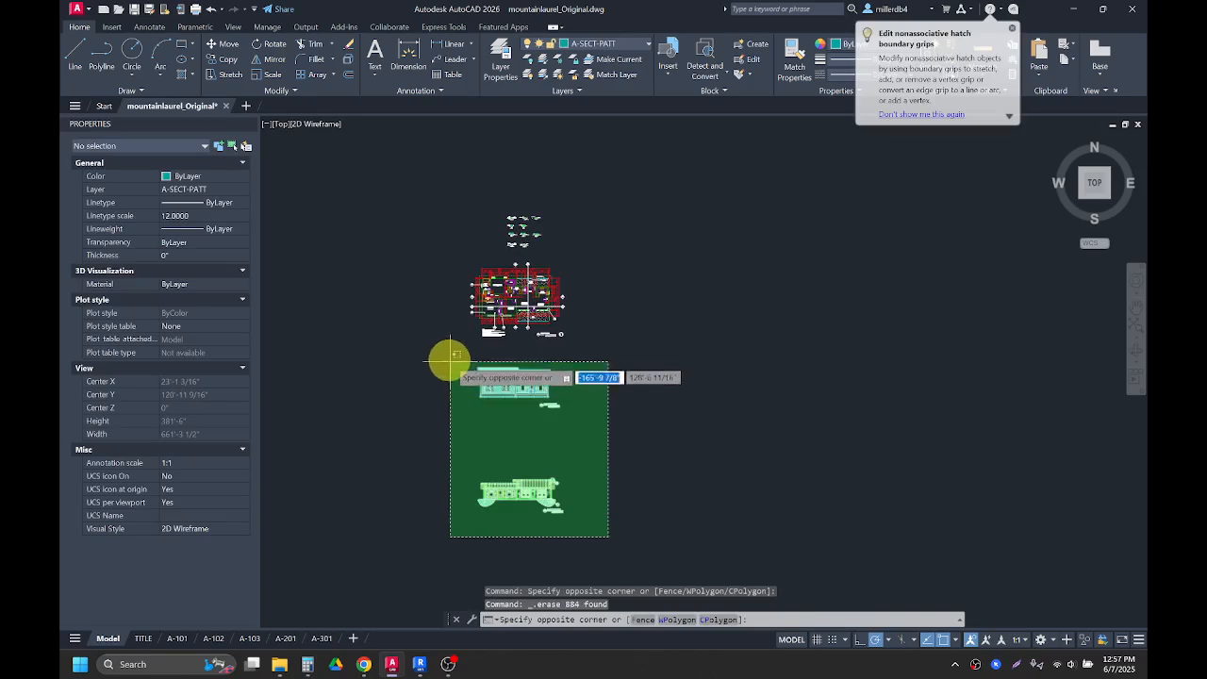
{"action": "left_click", "coordinate": [443, 348]}
{"action": "key", "text": "Delete"}
Step: Erase the detail groups above the floor plan, leaving only the floor plan
{"action": "left_click", "coordinate": [579, 253]}
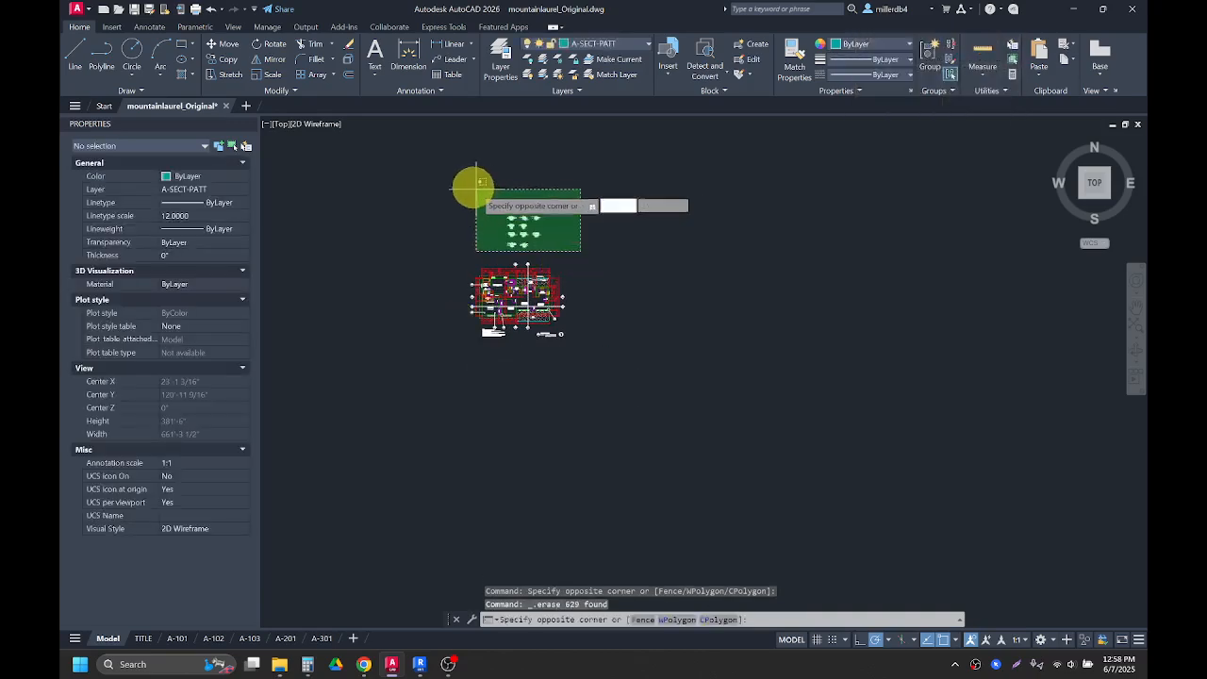
{"action": "left_click", "coordinate": [475, 189]}
{"action": "key", "text": "Delete"}
{"action": "scroll", "coordinate": [500, 216], "scroll_direction": "up", "scroll_amount": 2}
{"action": "scroll", "coordinate": [510, 227], "scroll_direction": "up", "scroll_amount": 4}
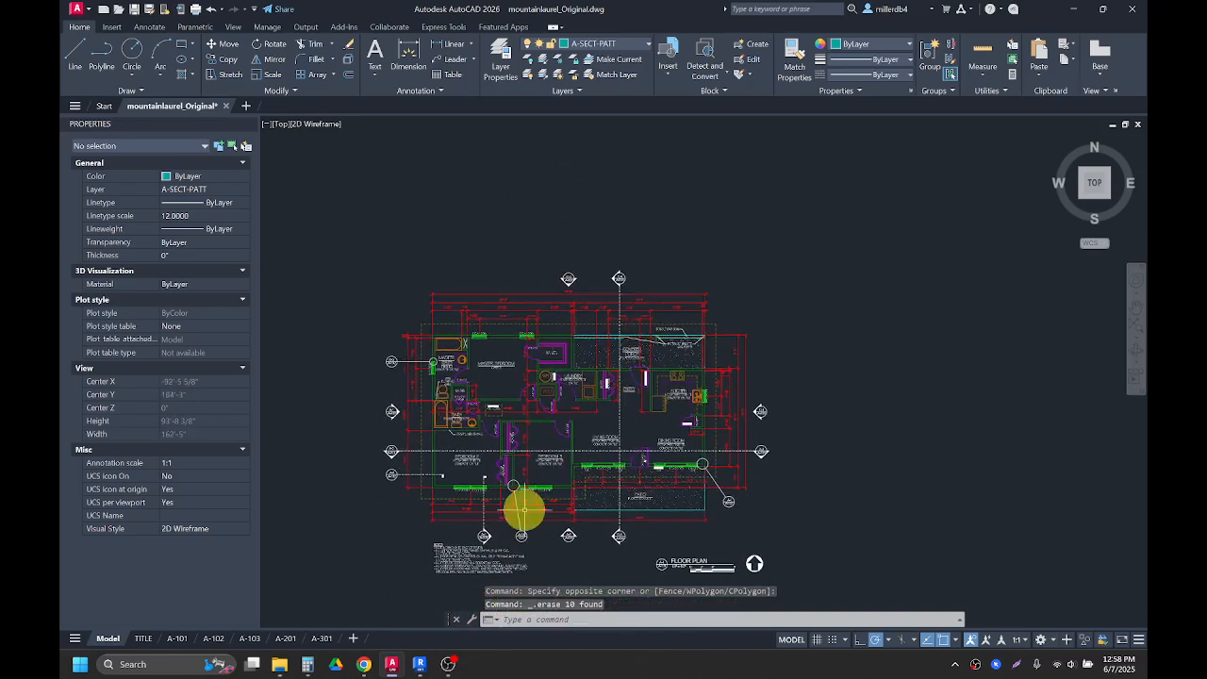
{"action": "scroll", "coordinate": [541, 486], "scroll_direction": "up", "scroll_amount": 2}
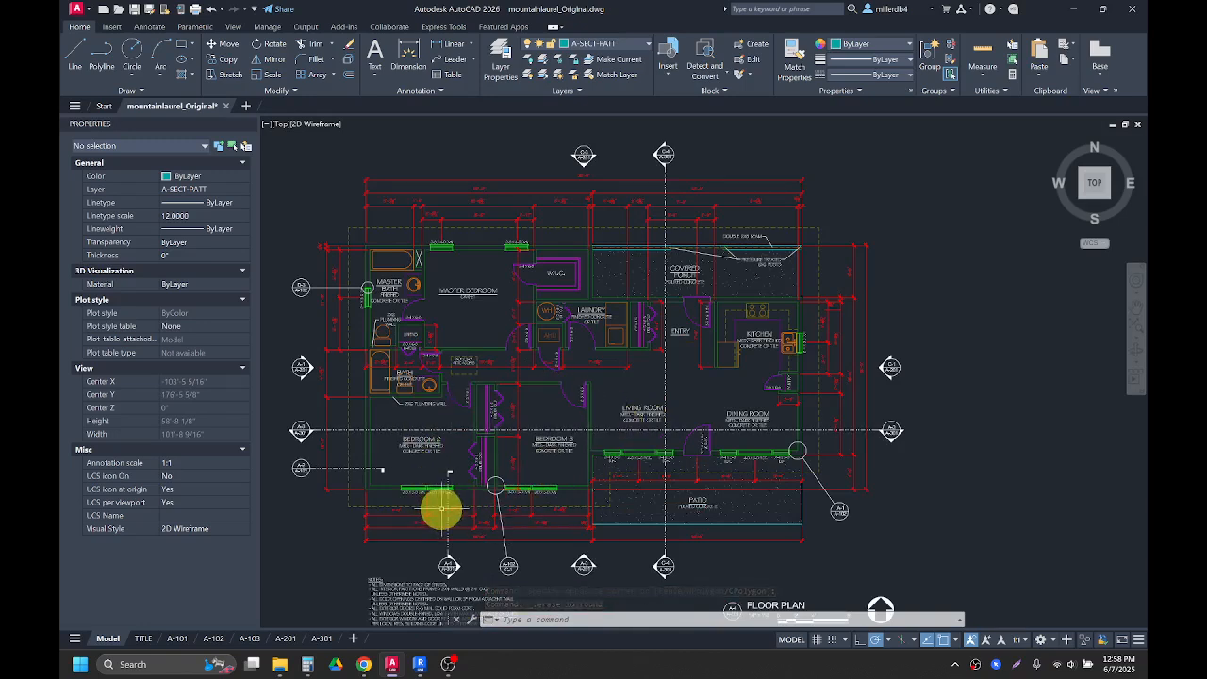
Step: Download BSC1210-MtLaurel_Cleaned.dwg in a new window, open it, and ignore the unresolved reference files
{"action": "mouse_move", "coordinate": [363, 664]}
{"action": "left_click", "coordinate": [424, 551]}
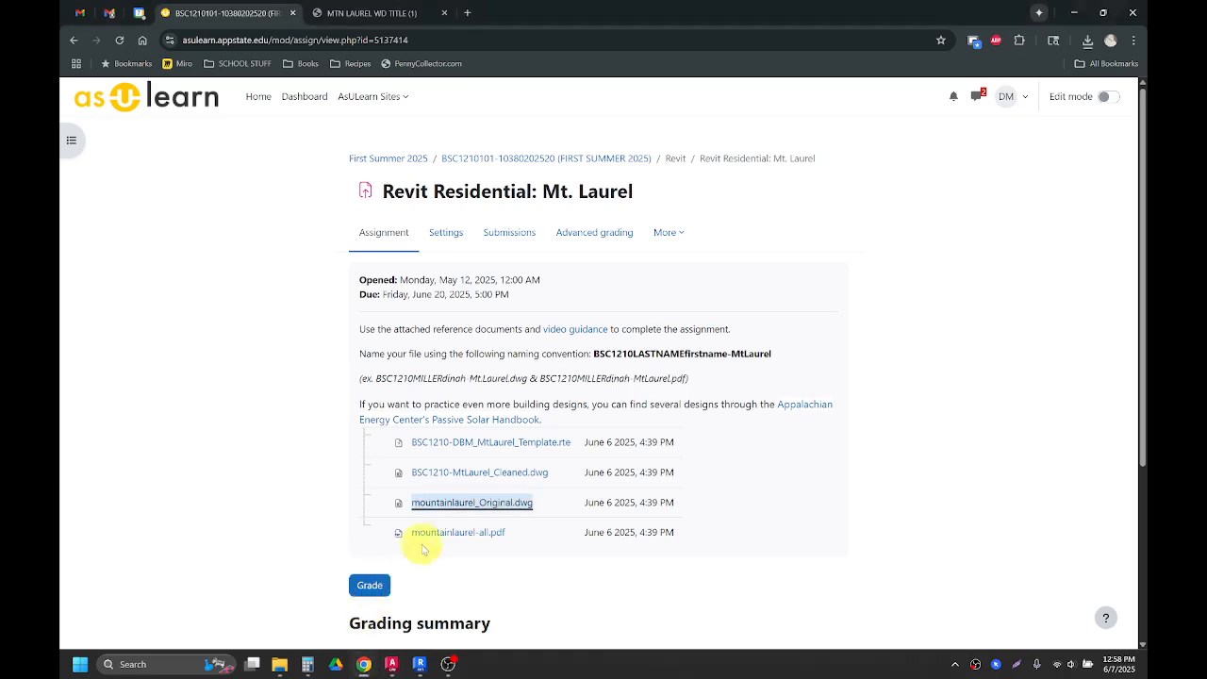
{"action": "left_click", "coordinate": [478, 477]}
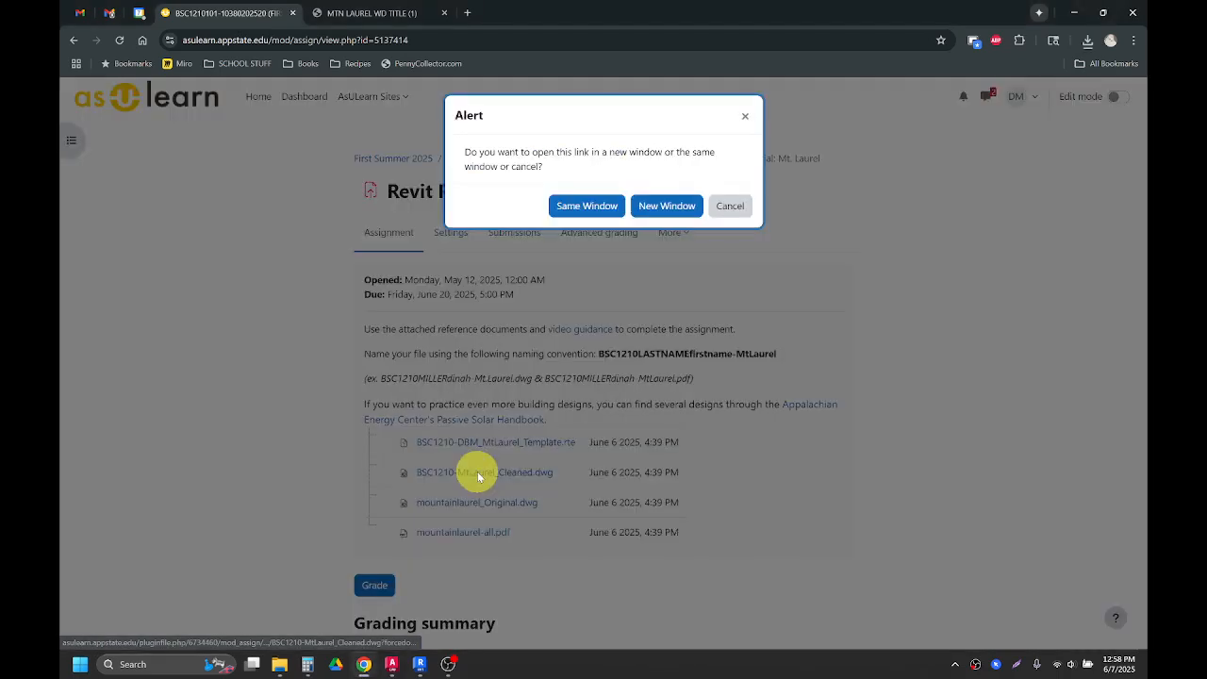
{"action": "left_click", "coordinate": [672, 204]}
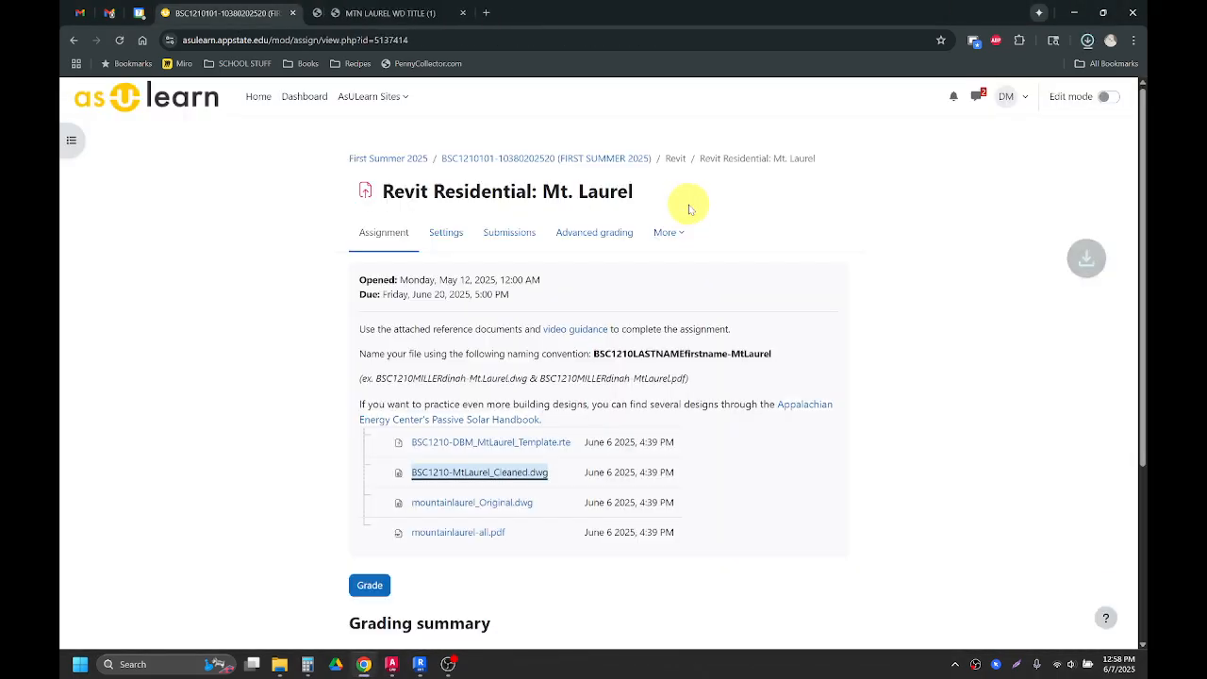
{"action": "left_click", "coordinate": [987, 77]}
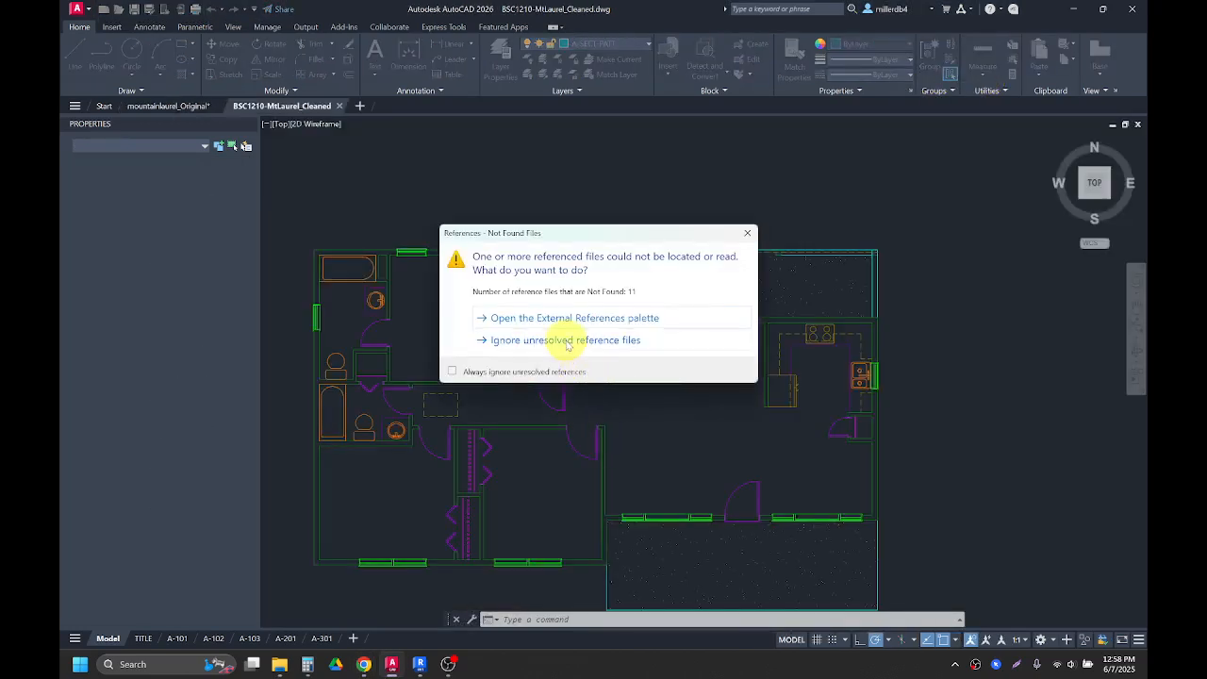
{"action": "left_click", "coordinate": [566, 339]}
{"action": "middle_click_drag", "start_coordinate": [587, 415], "coordinate": [598, 364]}
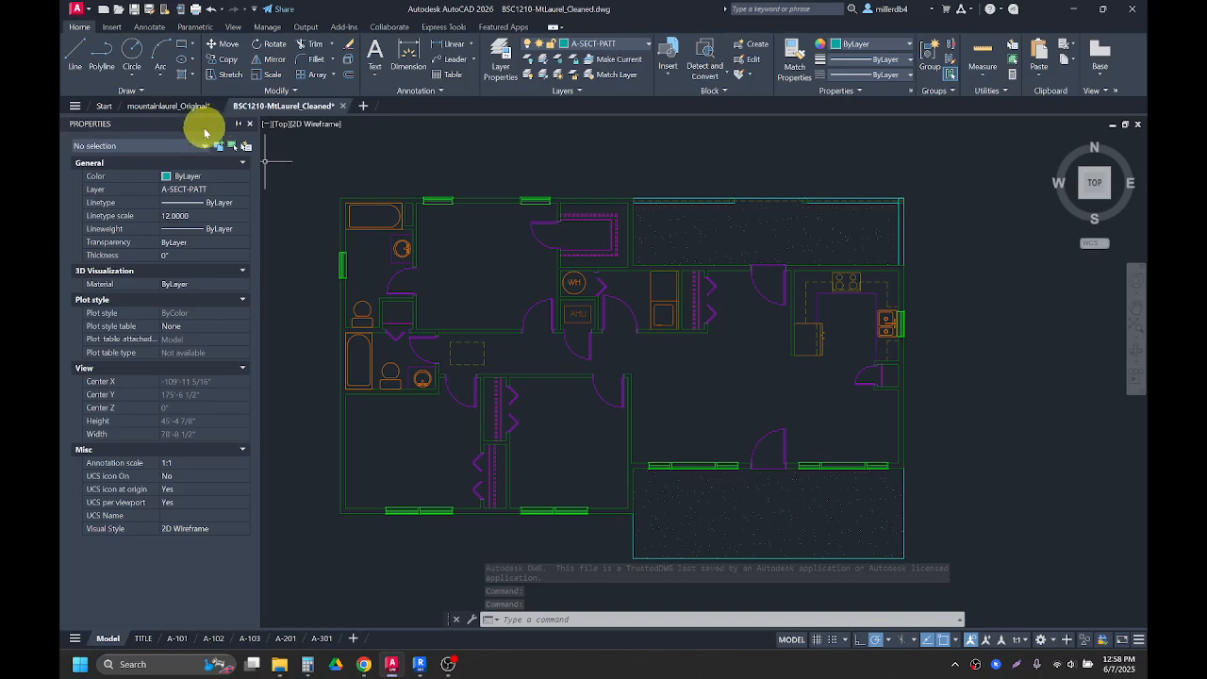
Step: Compare the original drawing with the cleaned drawing, zooming into the floor plan's door labels
{"action": "left_click", "coordinate": [183, 106]}
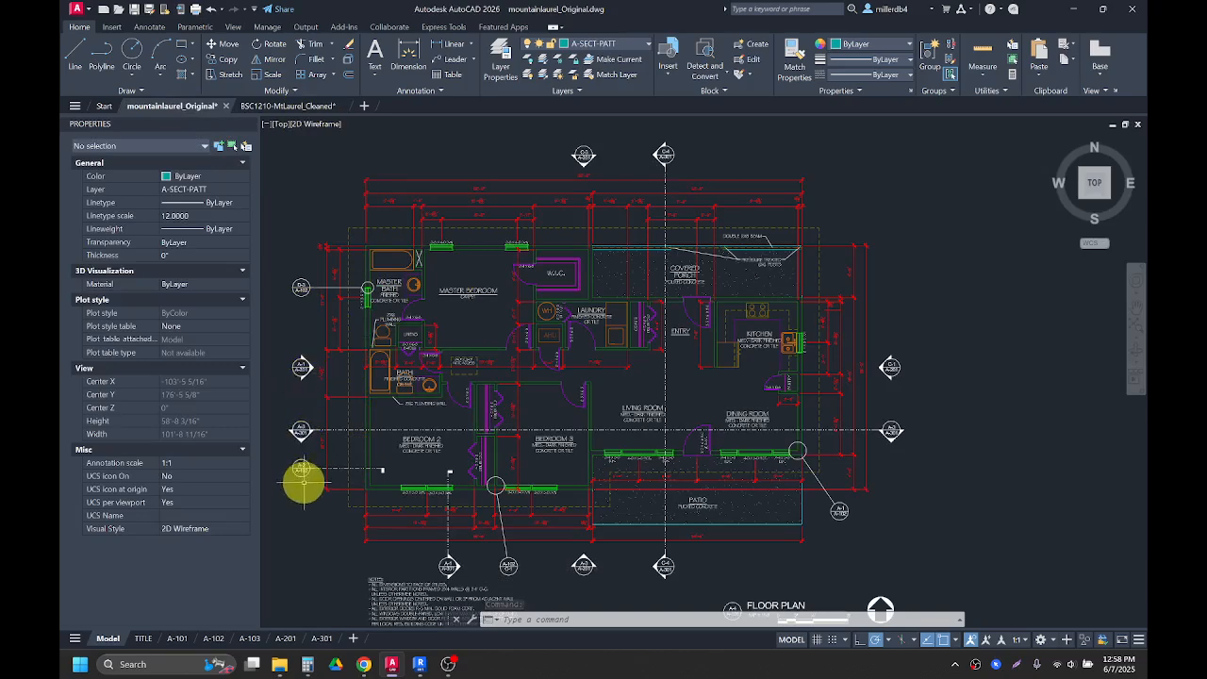
{"action": "left_click", "coordinate": [291, 109]}
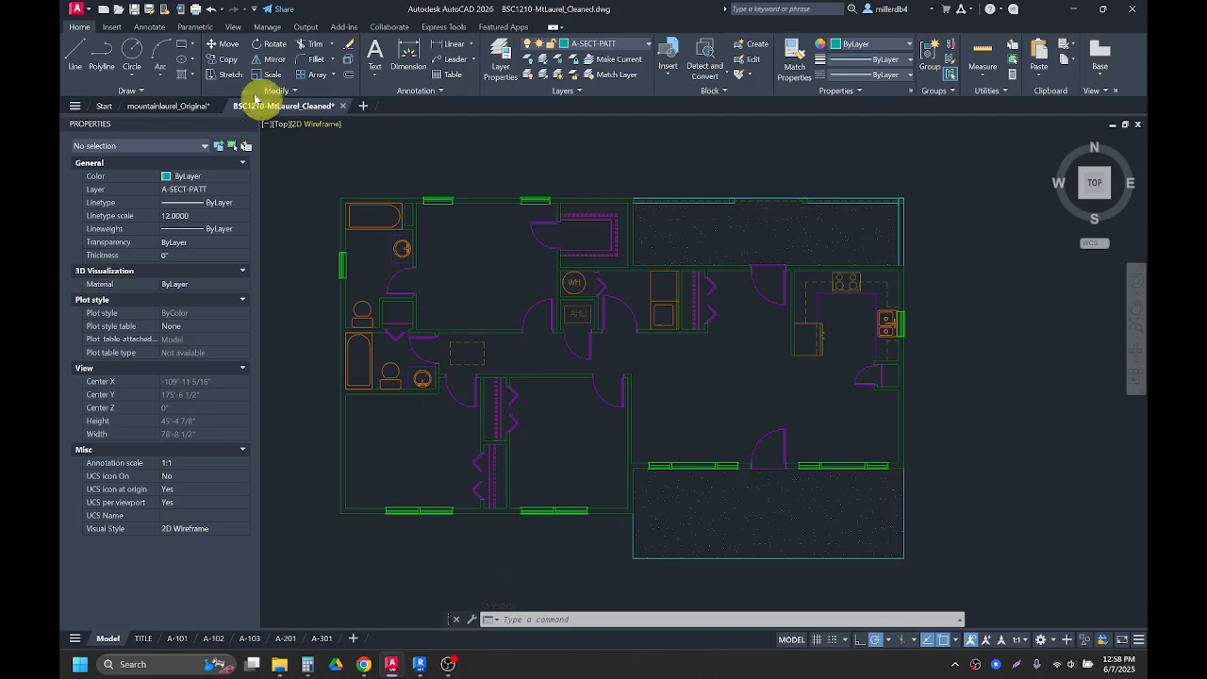
{"action": "mouse_move", "coordinate": [204, 113]}
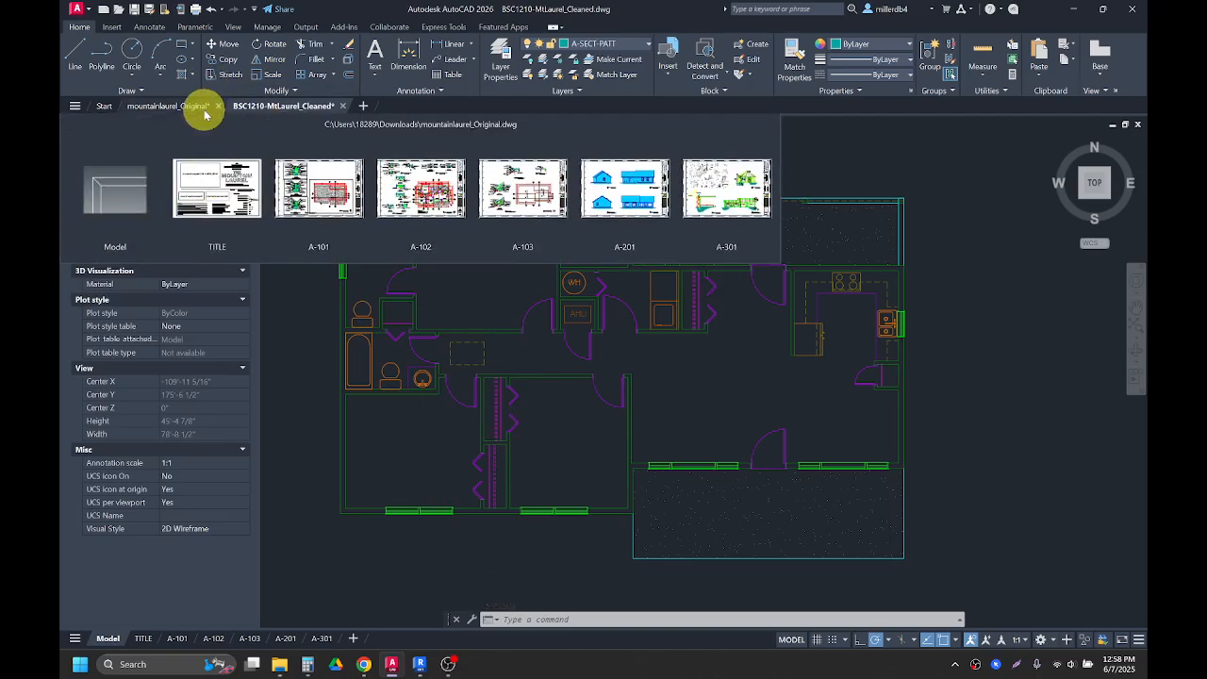
{"action": "left_click", "coordinate": [197, 106]}
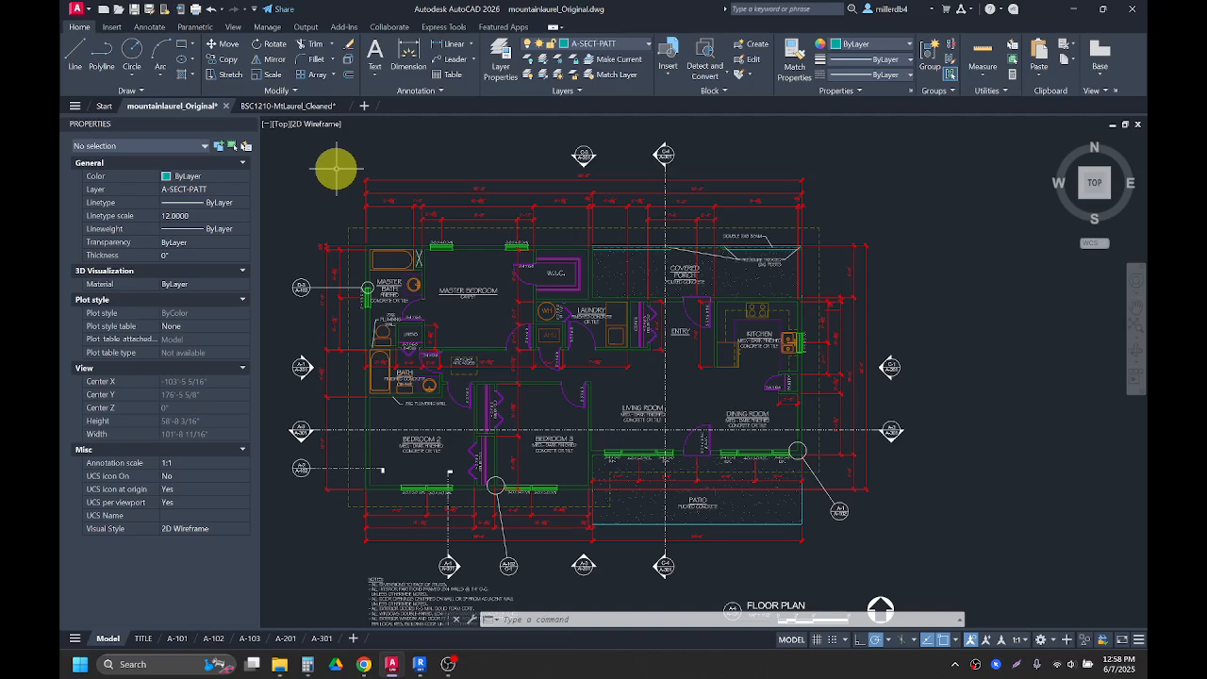
{"action": "scroll", "coordinate": [415, 316], "scroll_direction": "up", "scroll_amount": 2}
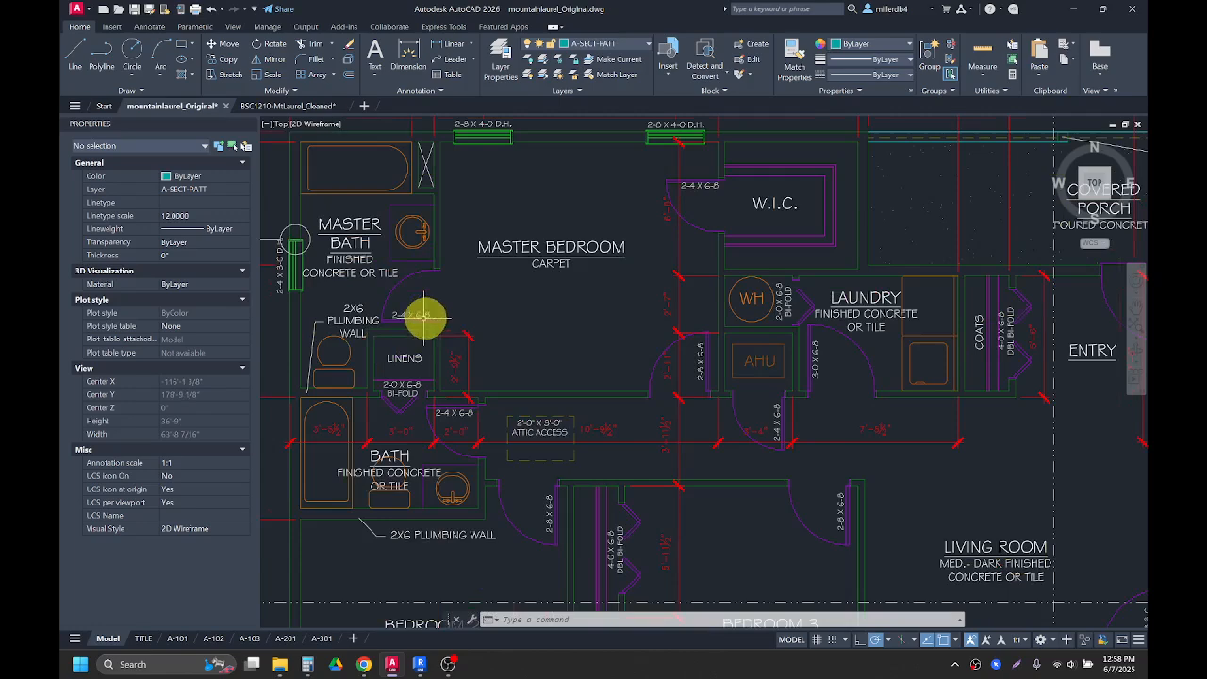
{"action": "scroll", "coordinate": [406, 312], "scroll_direction": "up", "scroll_amount": 5}
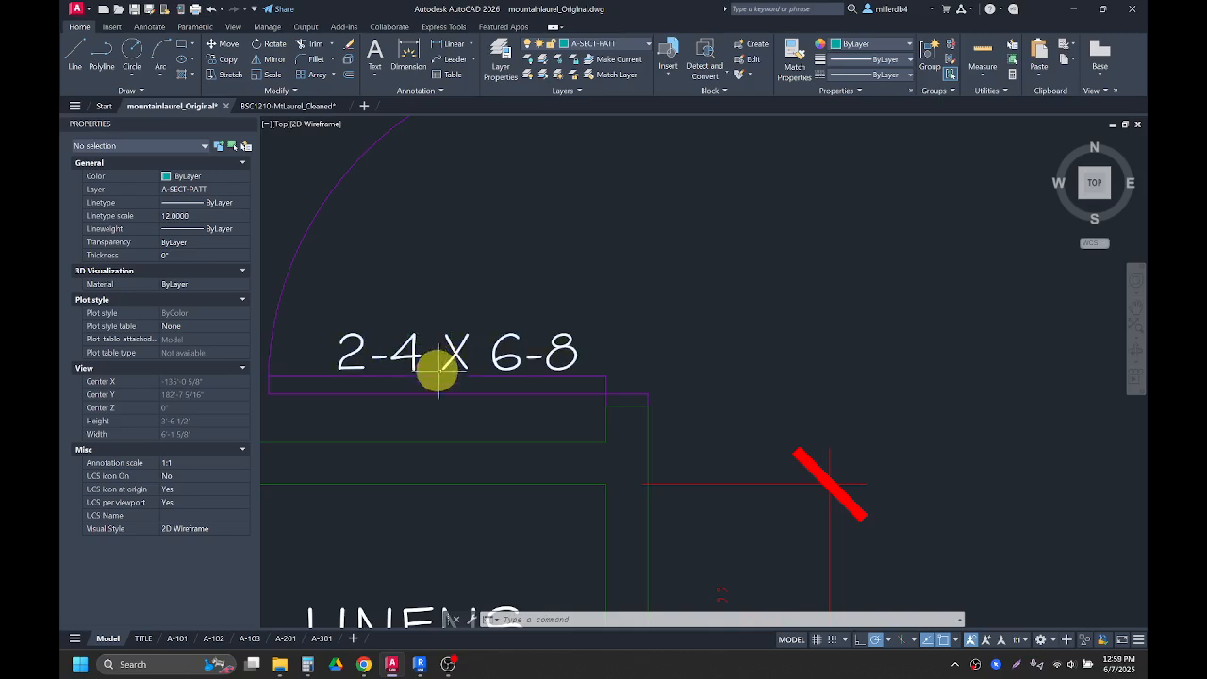
{"action": "scroll", "coordinate": [439, 373], "scroll_direction": "down", "scroll_amount": 2}
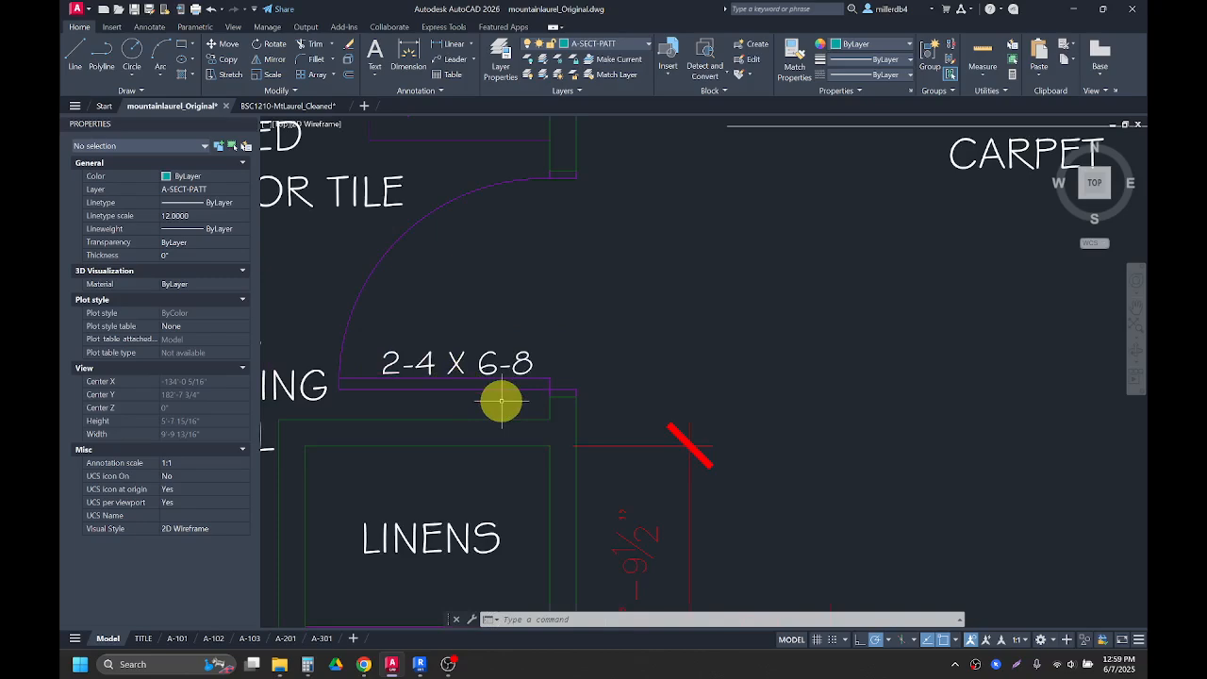
{"action": "scroll", "coordinate": [501, 401], "scroll_direction": "down", "scroll_amount": 6}
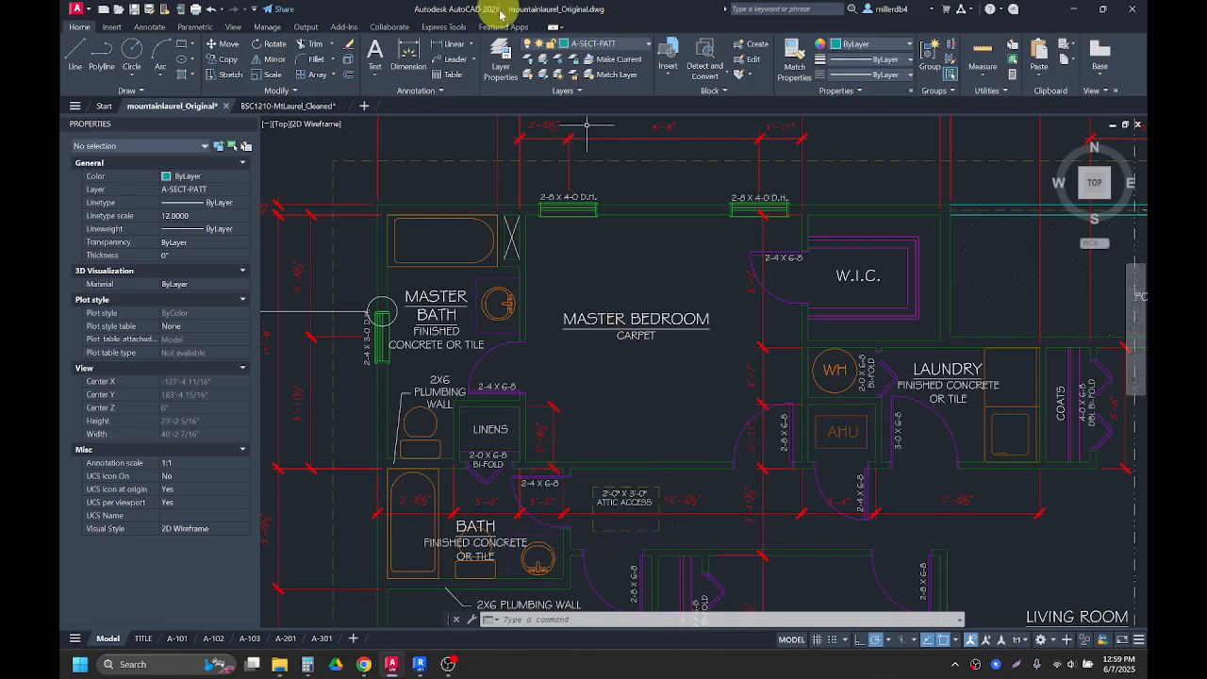
{"action": "left_click_drag", "start_coordinate": [509, 7], "coordinate": [1141, 0]}
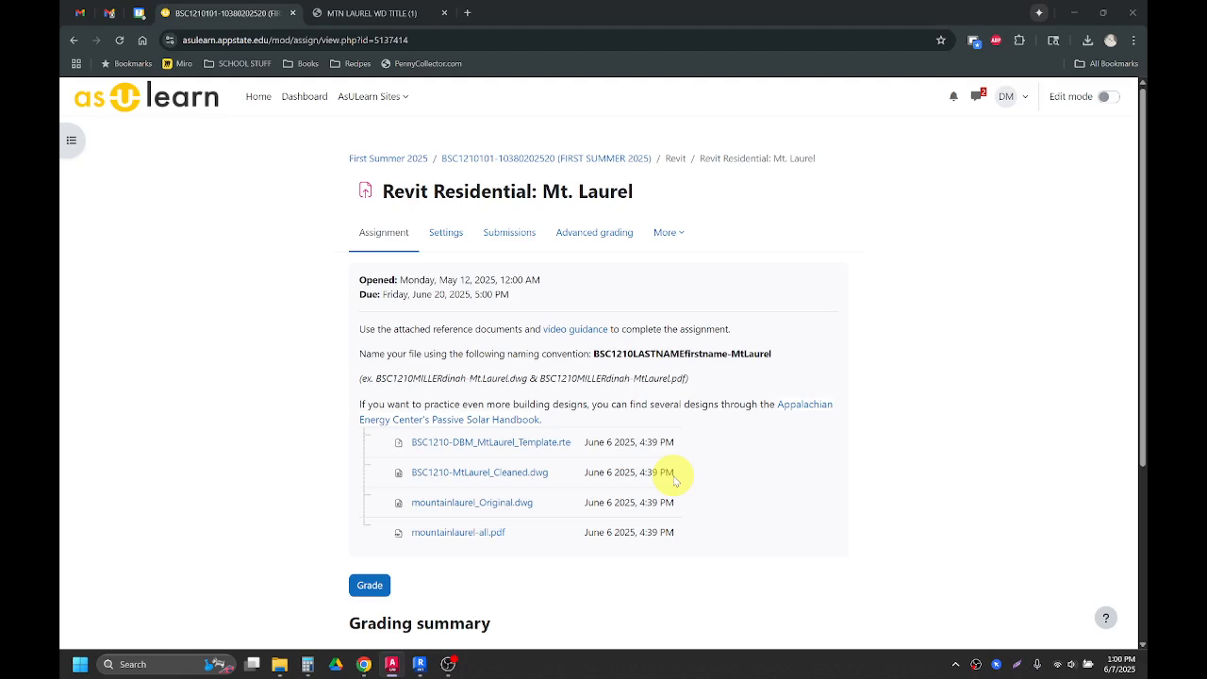
Step: Download the BSC1210-DBM_MtLaurel_Template.rte file in a new window and switch to Revit
{"action": "left_click", "coordinate": [560, 446]}
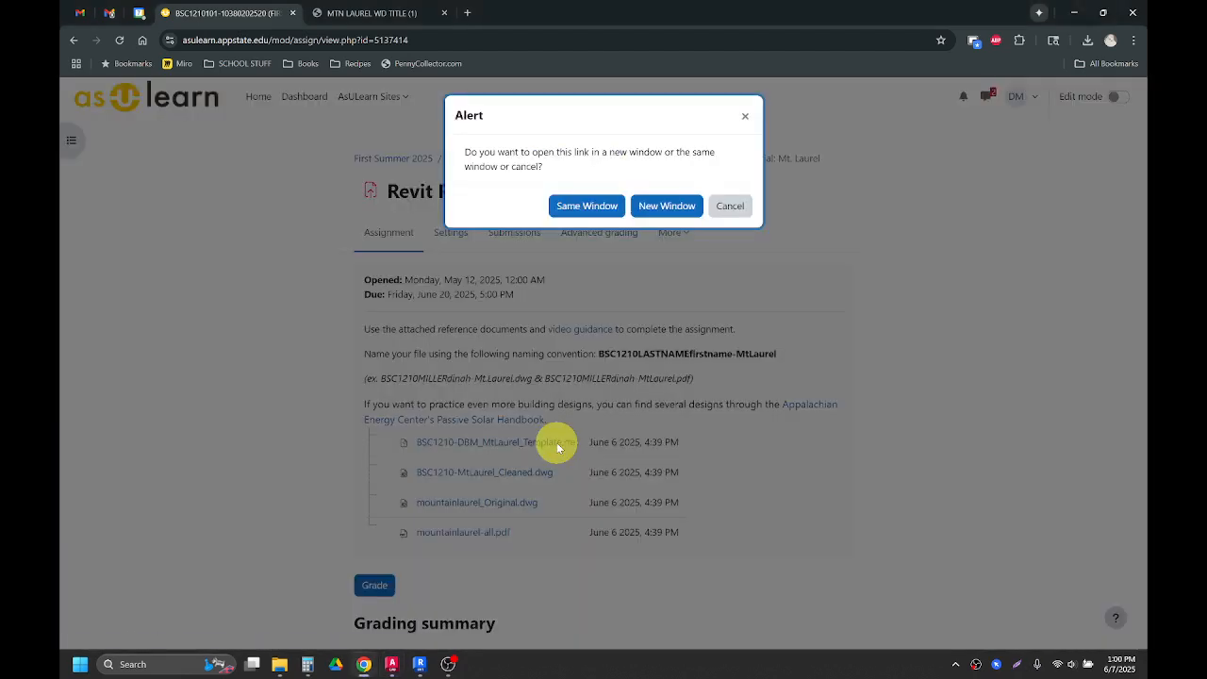
{"action": "left_click", "coordinate": [667, 205]}
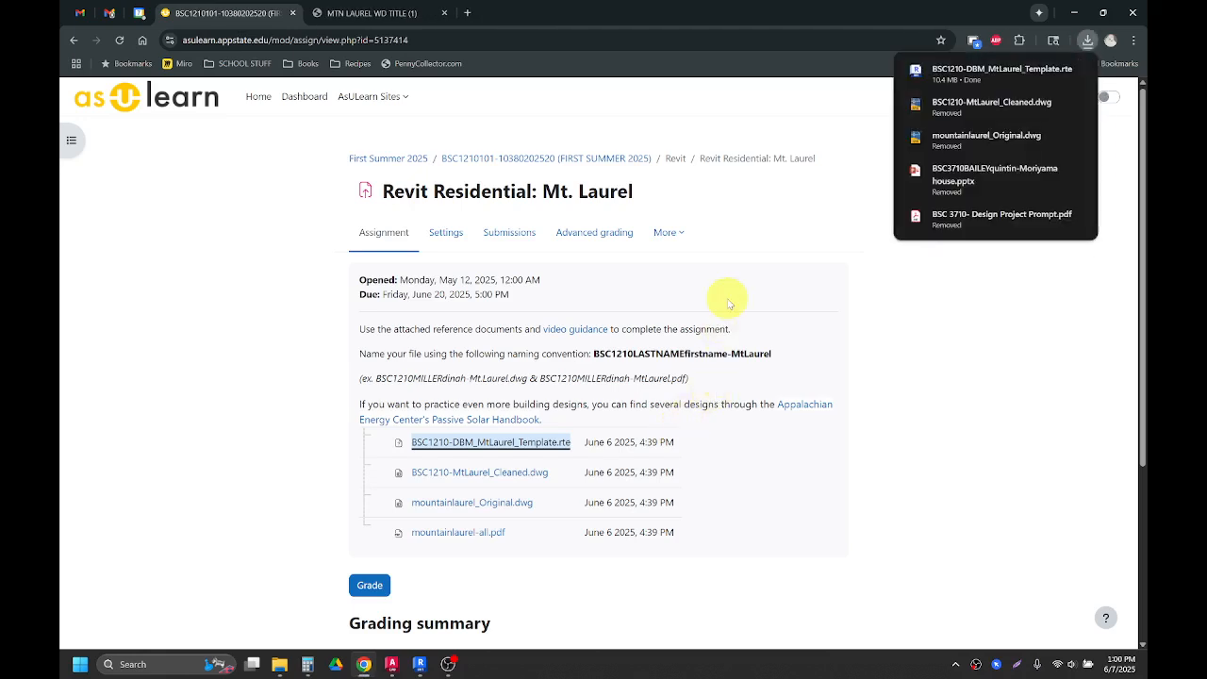
{"action": "left_click", "coordinate": [418, 666]}
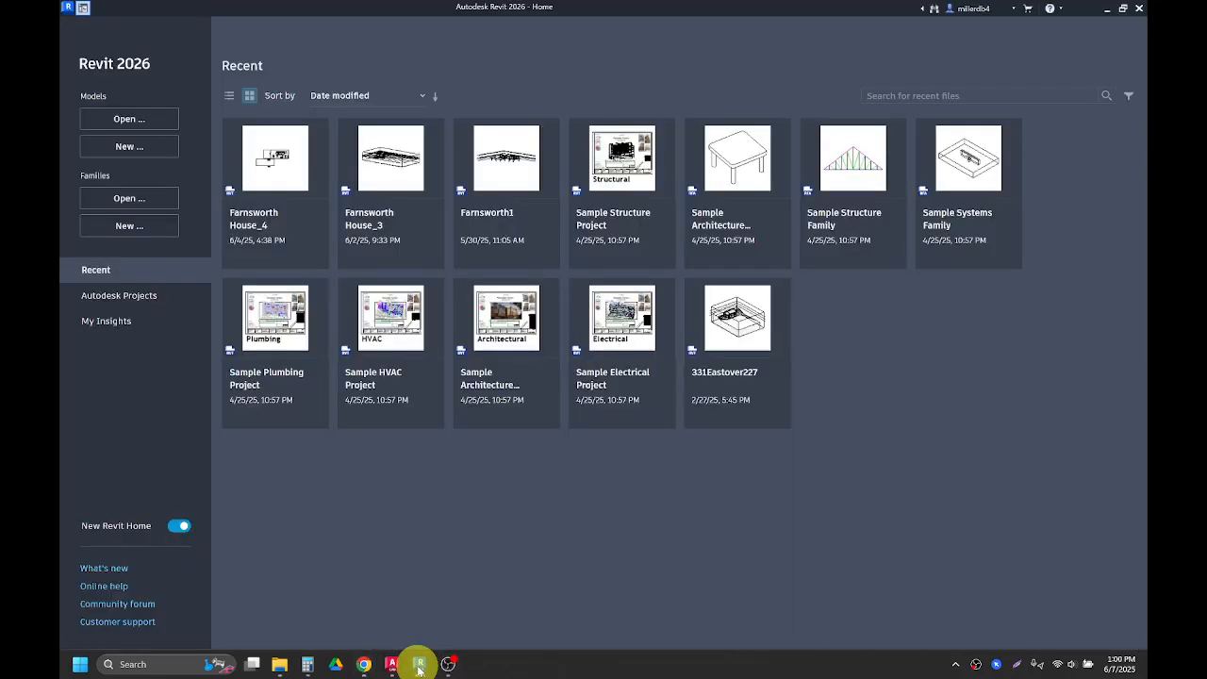
Step: Start a new project using the BSC1210-DBM_MtLaurel_Template.rte template from the Downloads folder
{"action": "left_click", "coordinate": [129, 148]}
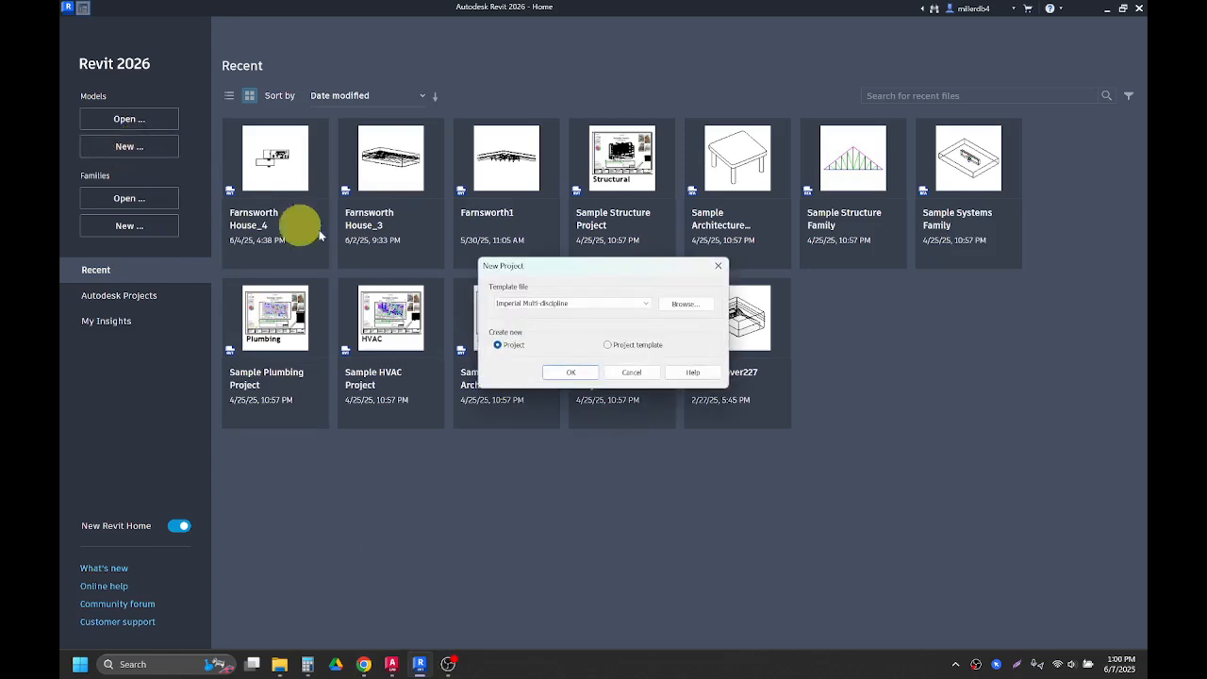
{"action": "left_click", "coordinate": [686, 304]}
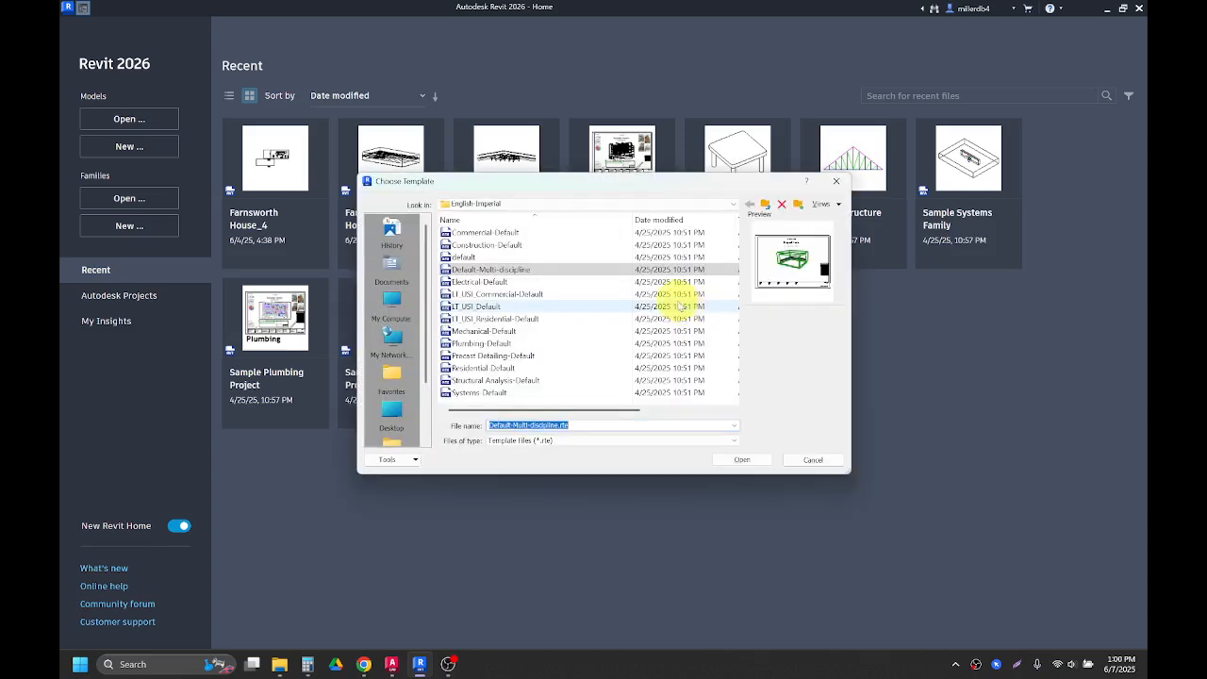
{"action": "left_click", "coordinate": [587, 204]}
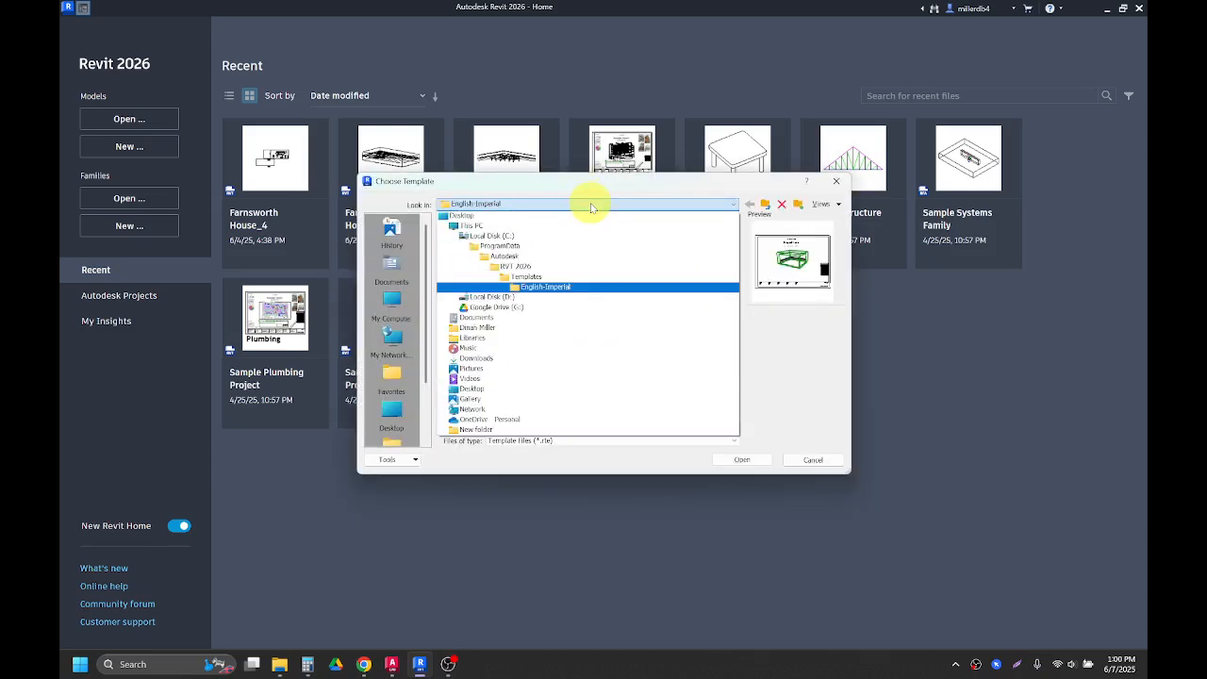
{"action": "left_click", "coordinate": [494, 360]}
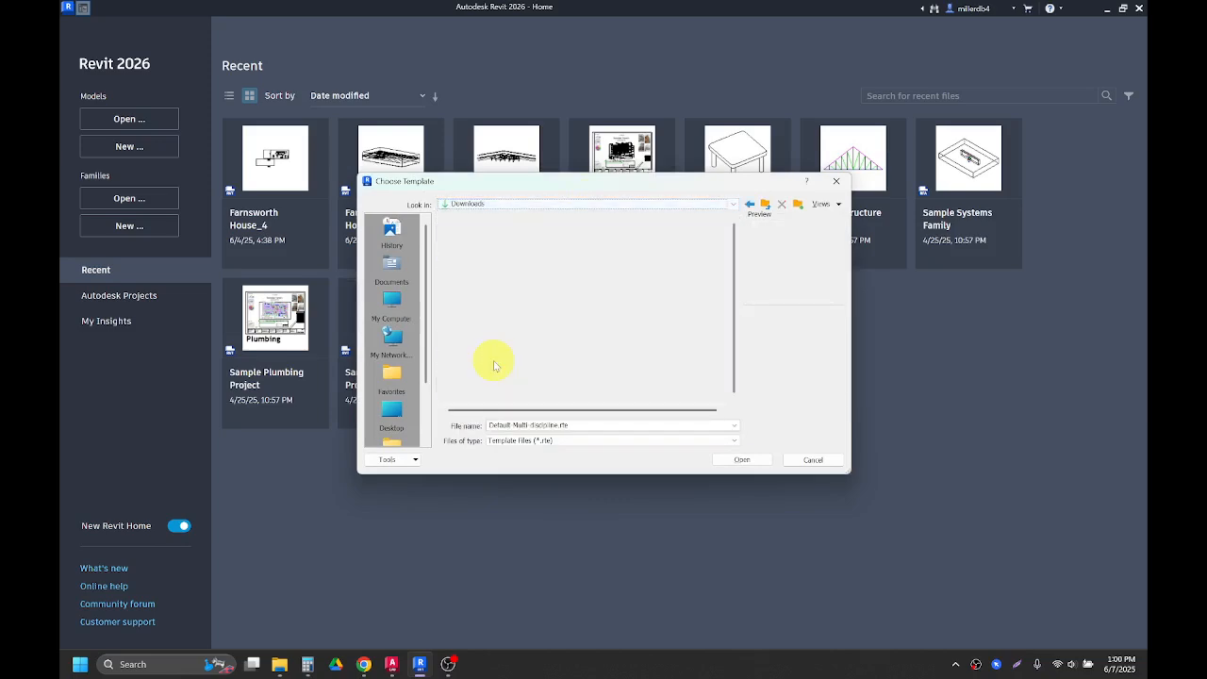
{"action": "left_click", "coordinate": [493, 247]}
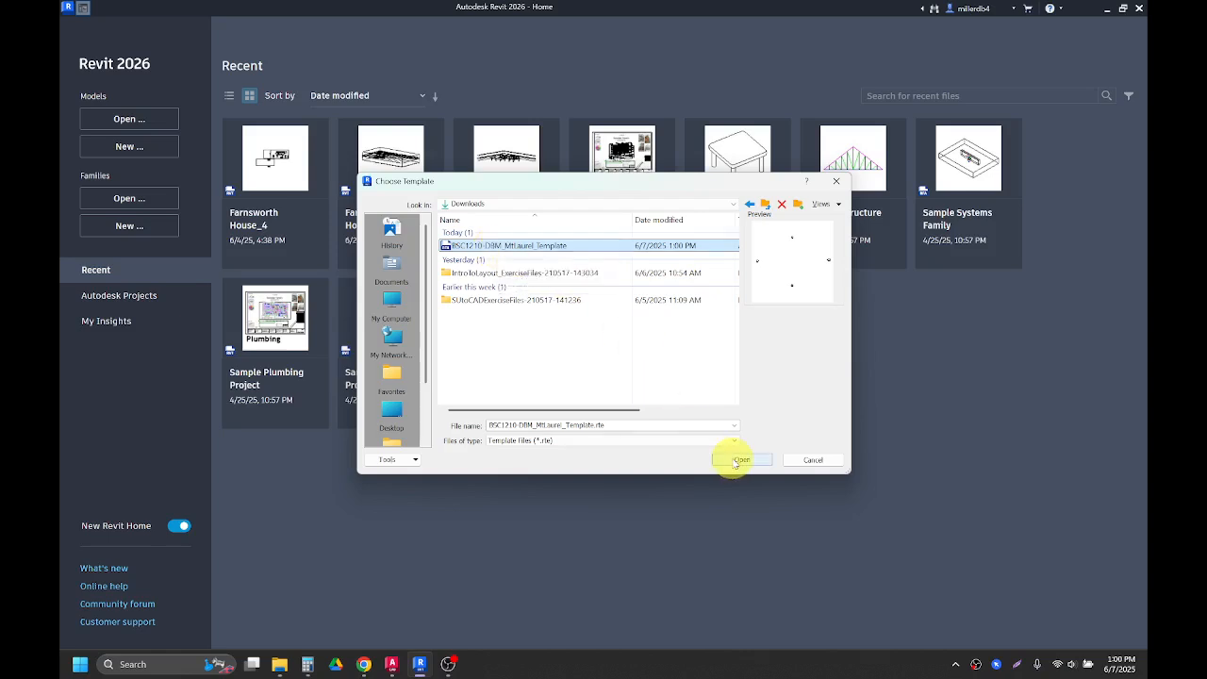
{"action": "left_click", "coordinate": [739, 460]}
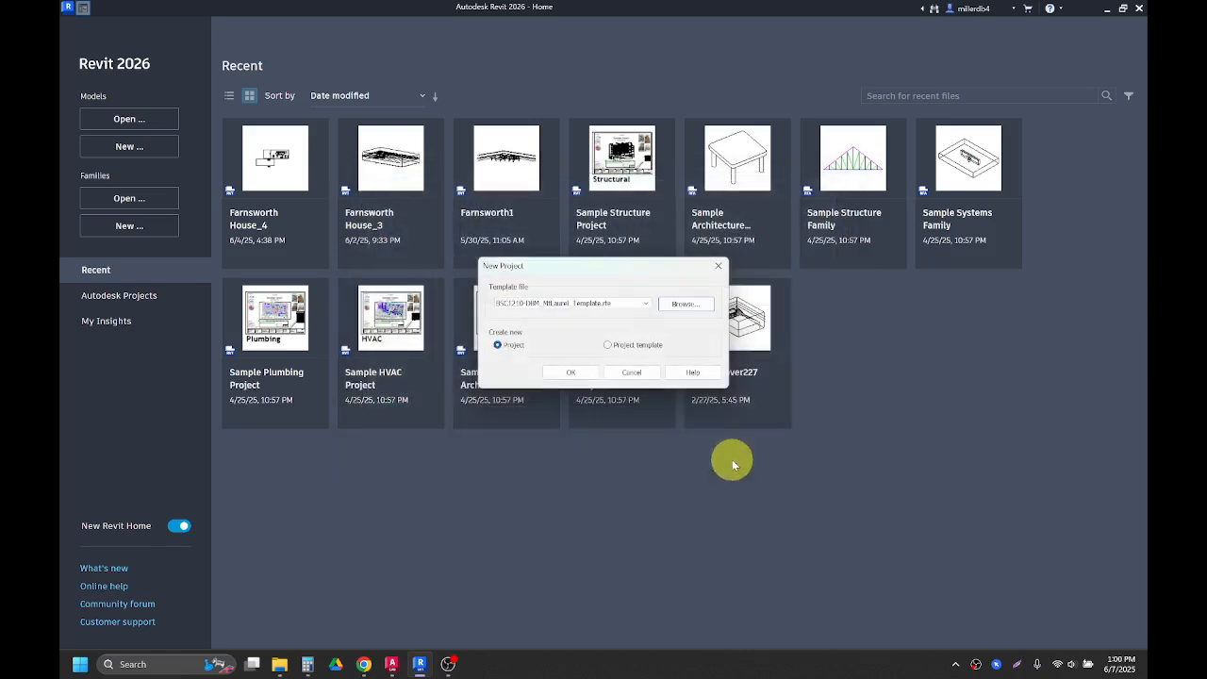
{"action": "left_click", "coordinate": [569, 372]}
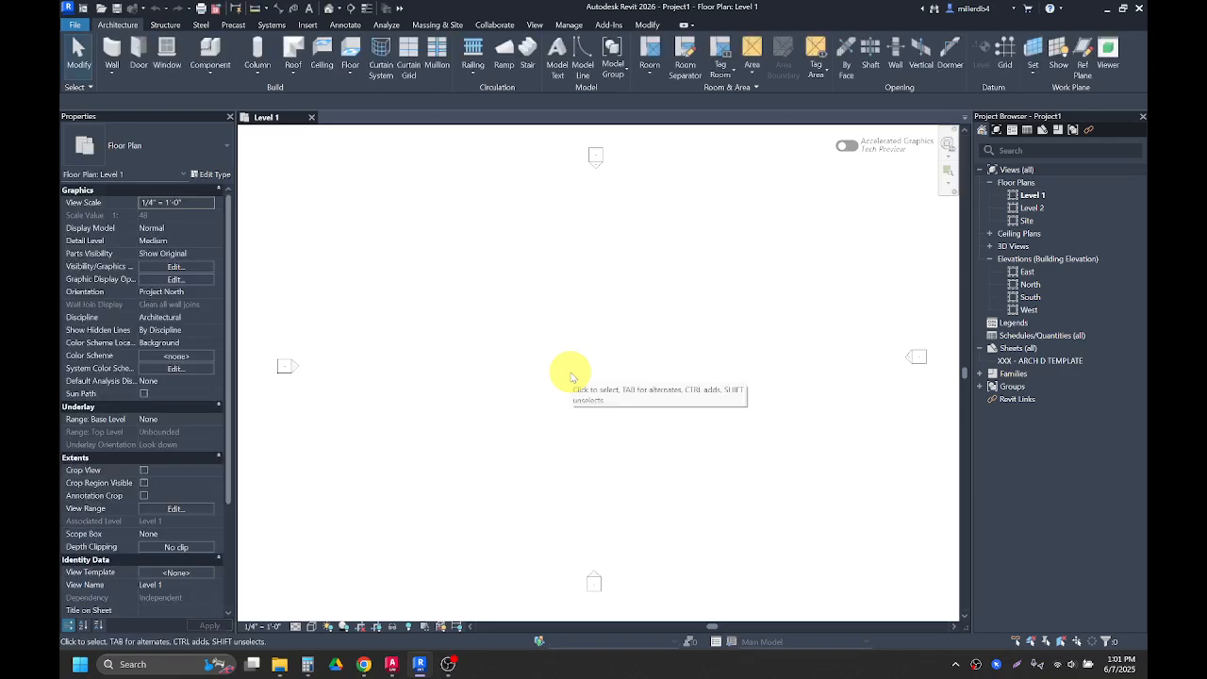
{"action": "left_click_drag", "start_coordinate": [1003, 116], "coordinate": [705, 312]}
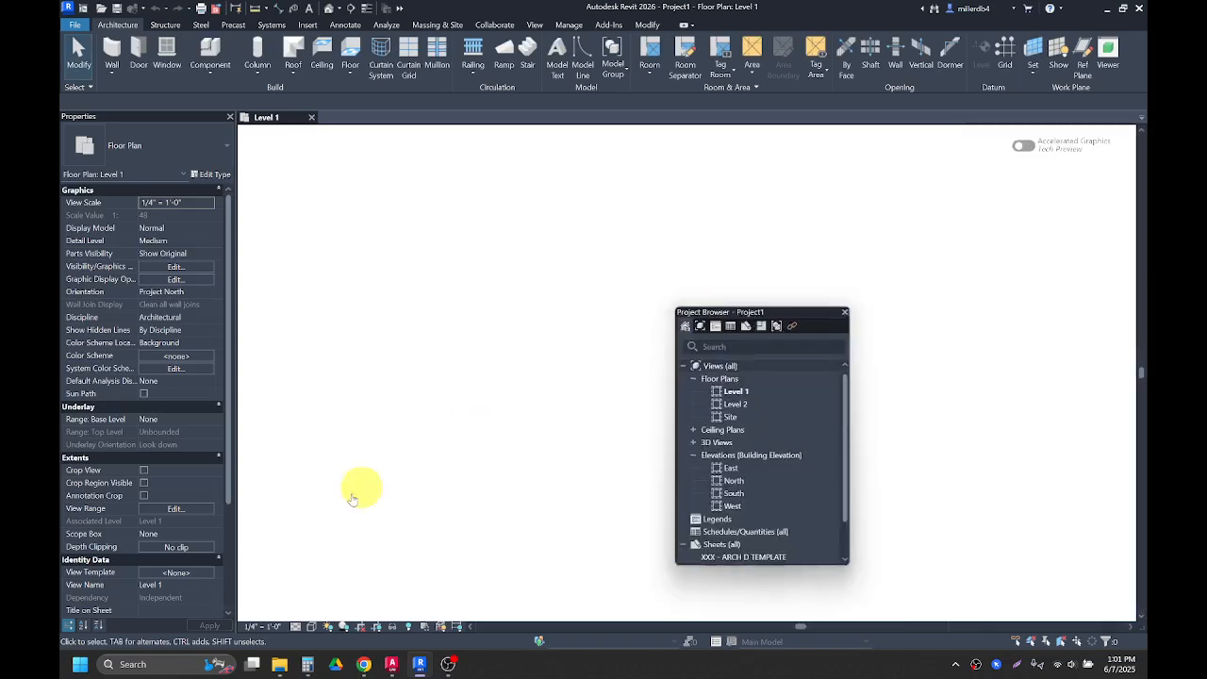
{"action": "left_click_drag", "start_coordinate": [352, 498], "coordinate": [65, 632]}
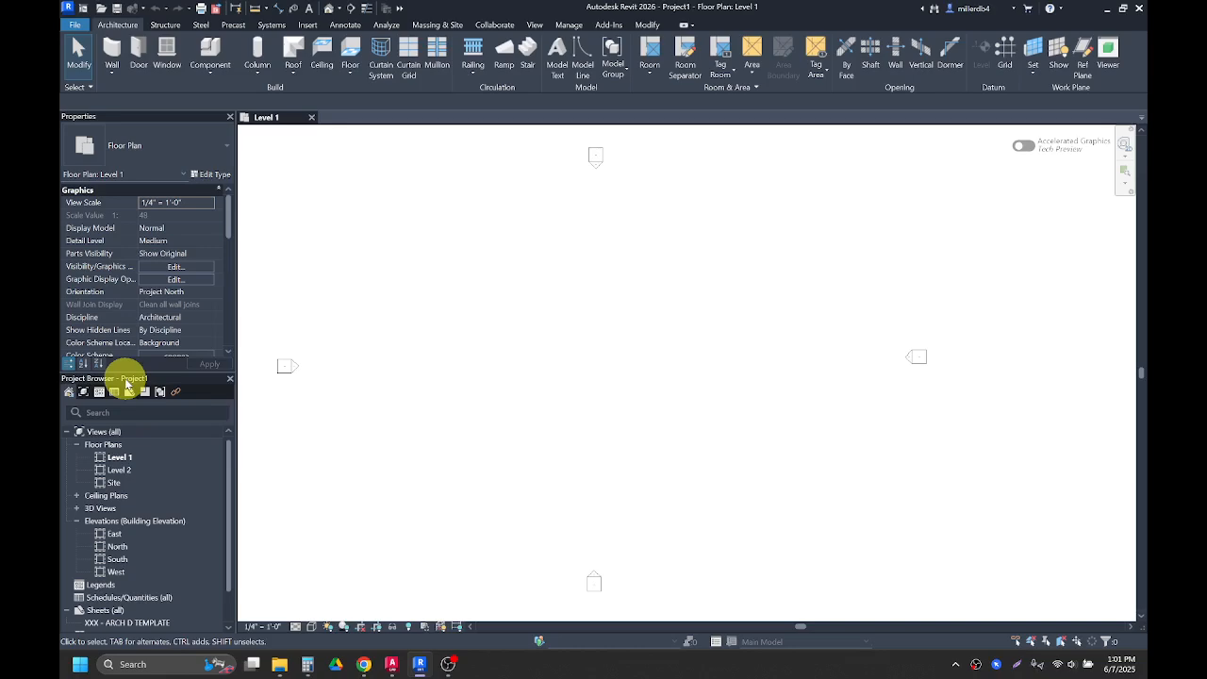
{"action": "left_click_drag", "start_coordinate": [125, 381], "coordinate": [1137, 321]}
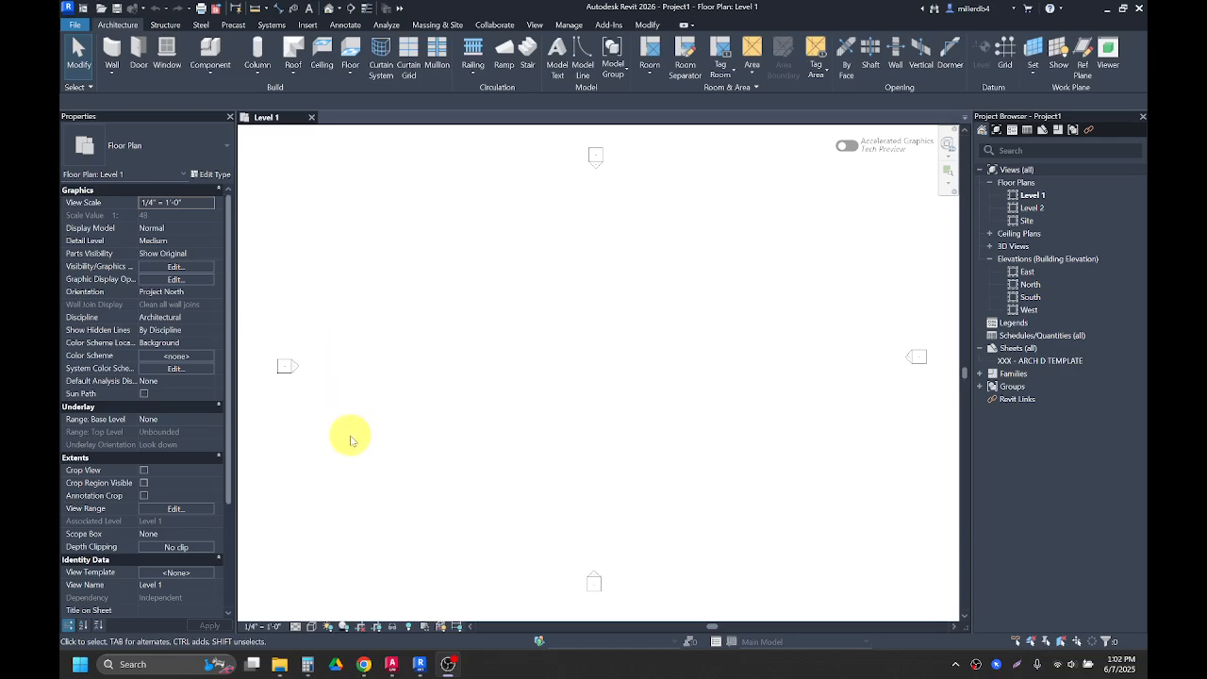
Step: Download the DBM-KeyboardShortcuts.xml file from the assignment page and return to Revit
{"action": "left_click", "coordinate": [364, 664]}
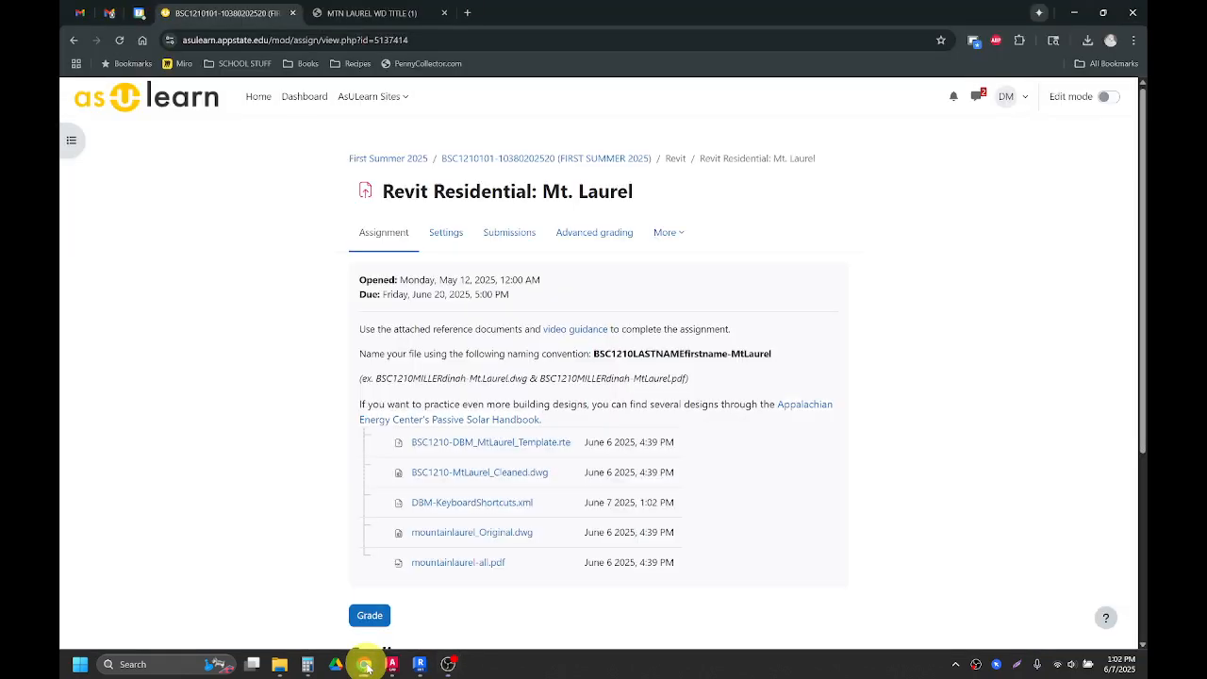
{"action": "left_click", "coordinate": [457, 506]}
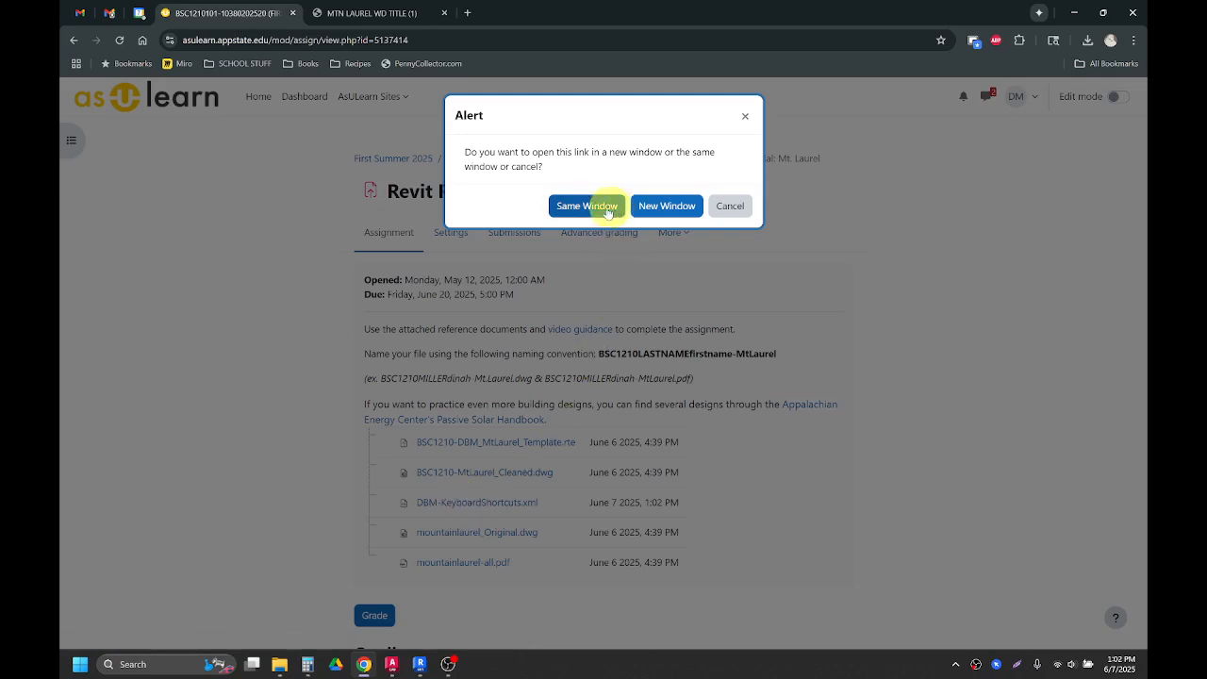
{"action": "left_click", "coordinate": [659, 207]}
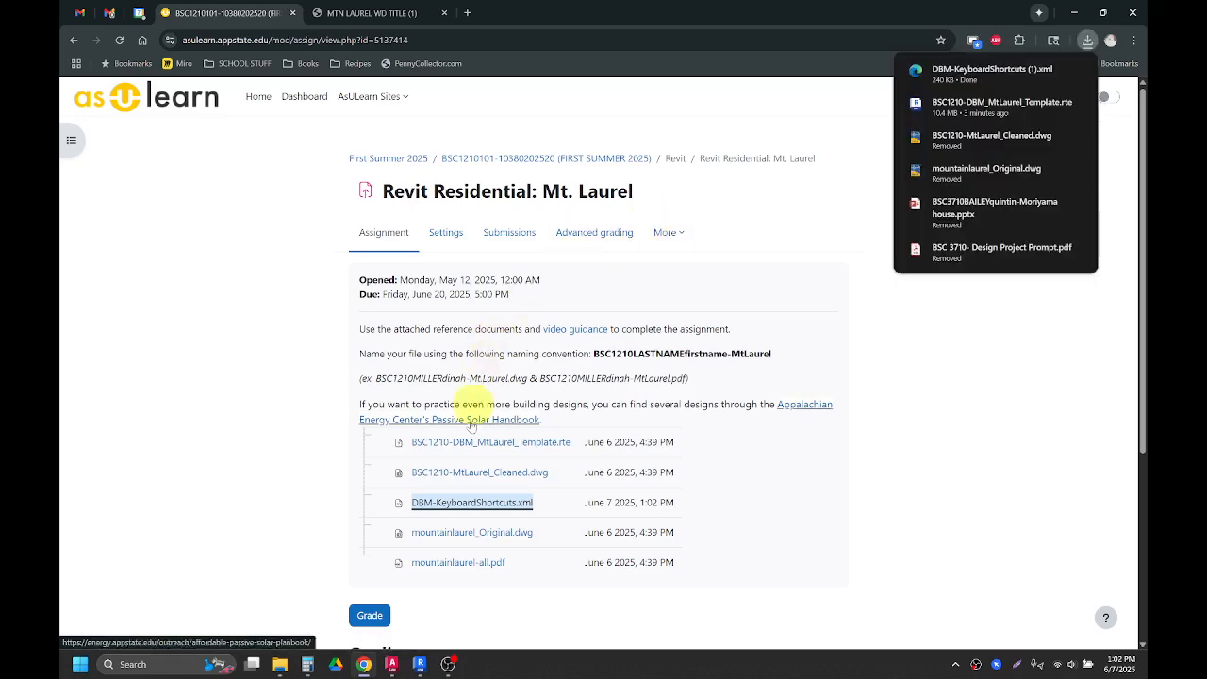
{"action": "left_click", "coordinate": [421, 666]}
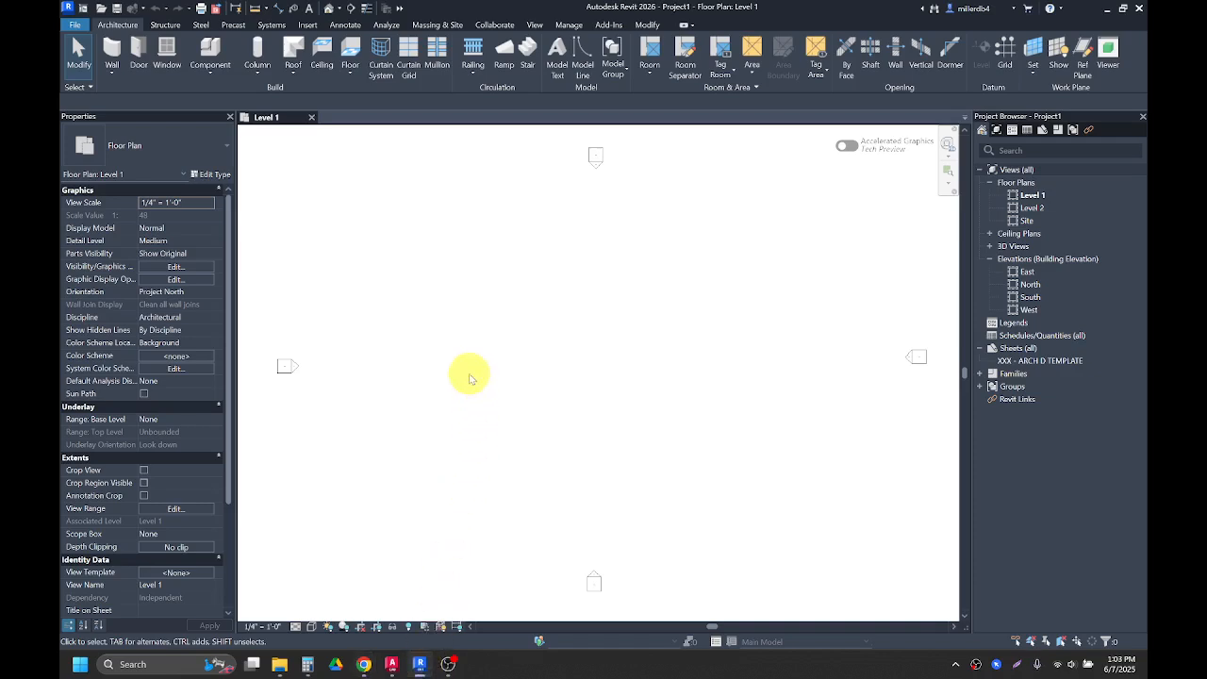
{"action": "key", "text": "k"}
{"action": "key", "text": "s"}
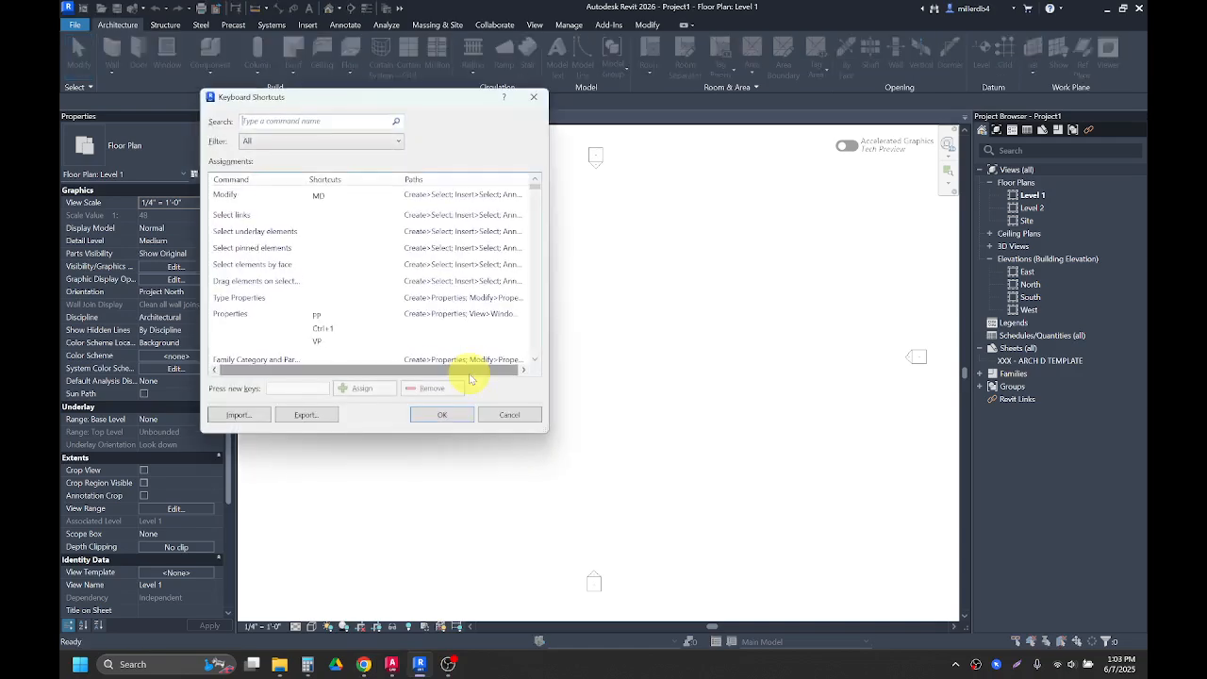
{"action": "left_click", "coordinate": [533, 96]}
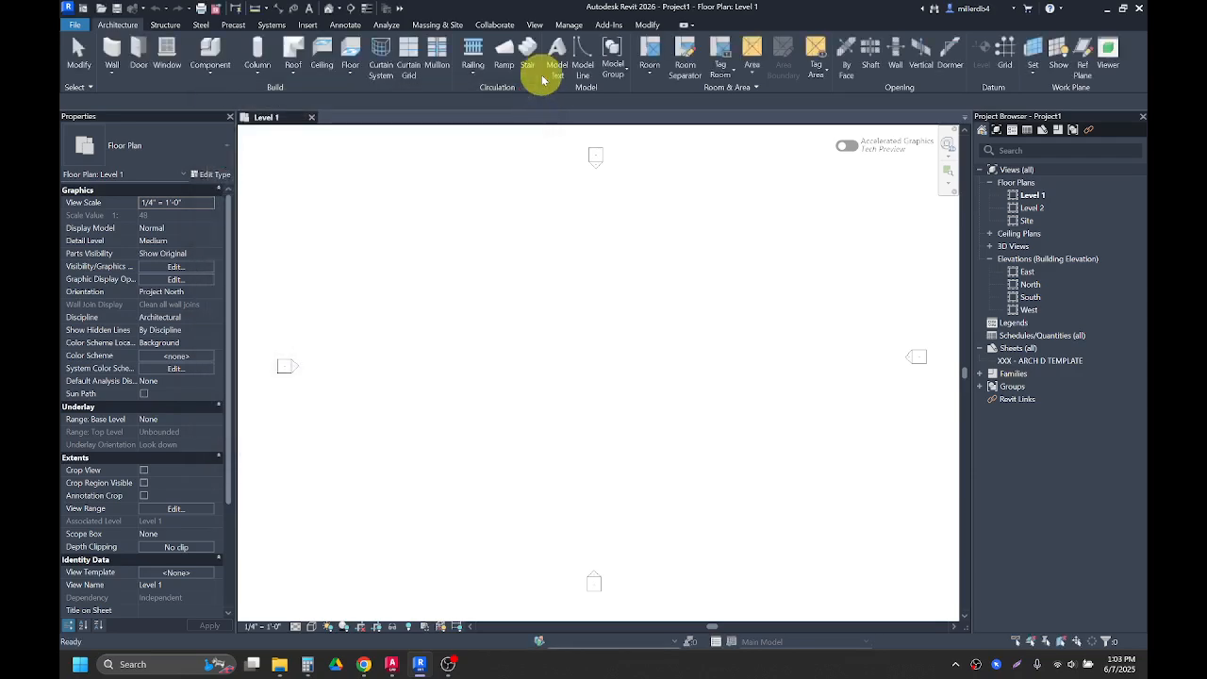
Step: Import the DBM-KeyboardShortcuts.xml file from Downloads into Keyboard Shortcuts, overwriting the existing shortcut settings
{"action": "left_click", "coordinate": [536, 26]}
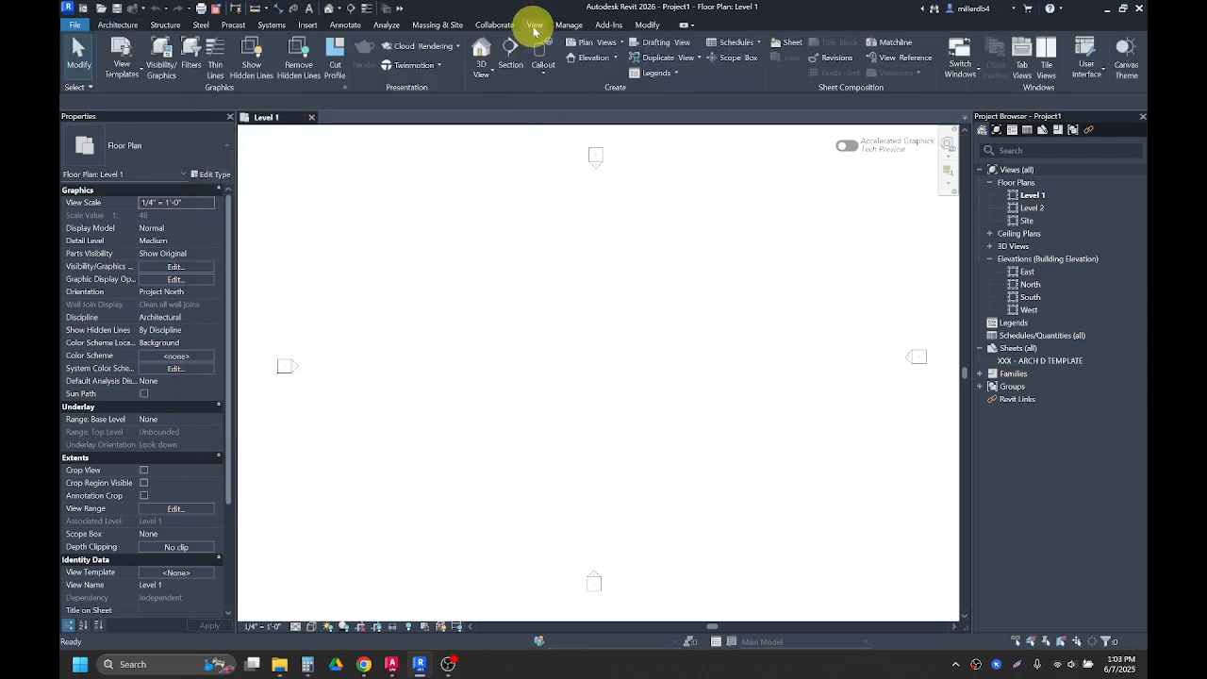
{"action": "left_click", "coordinate": [1102, 73]}
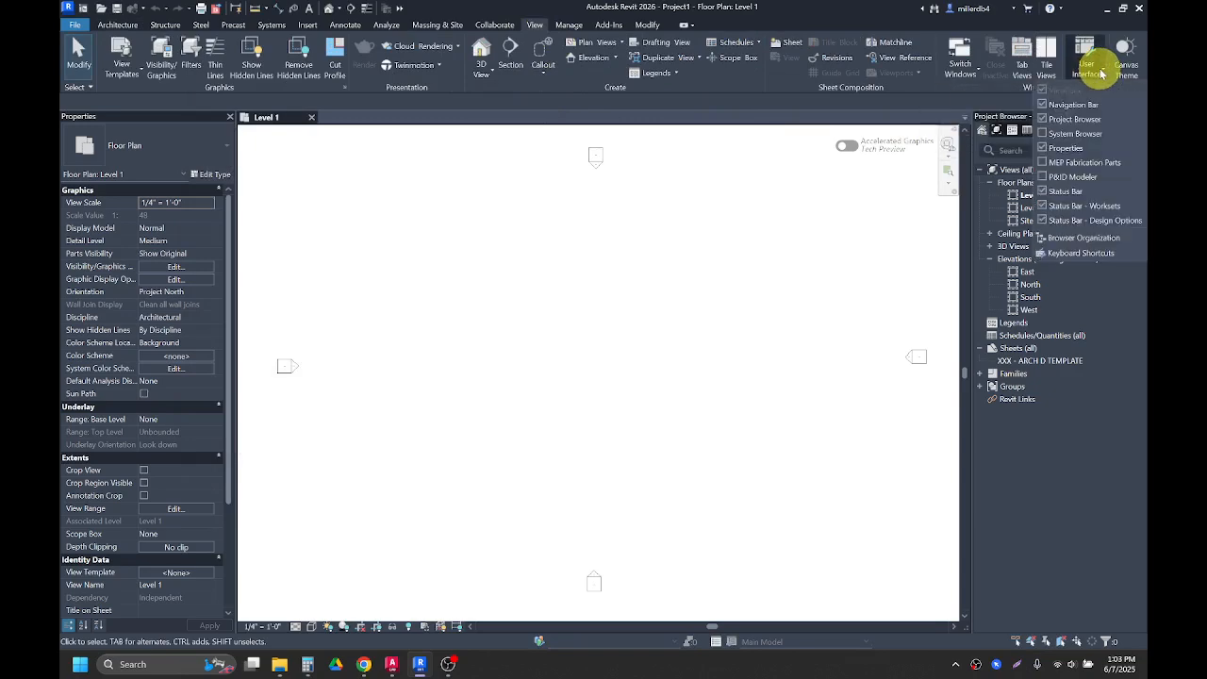
{"action": "left_click", "coordinate": [1075, 253]}
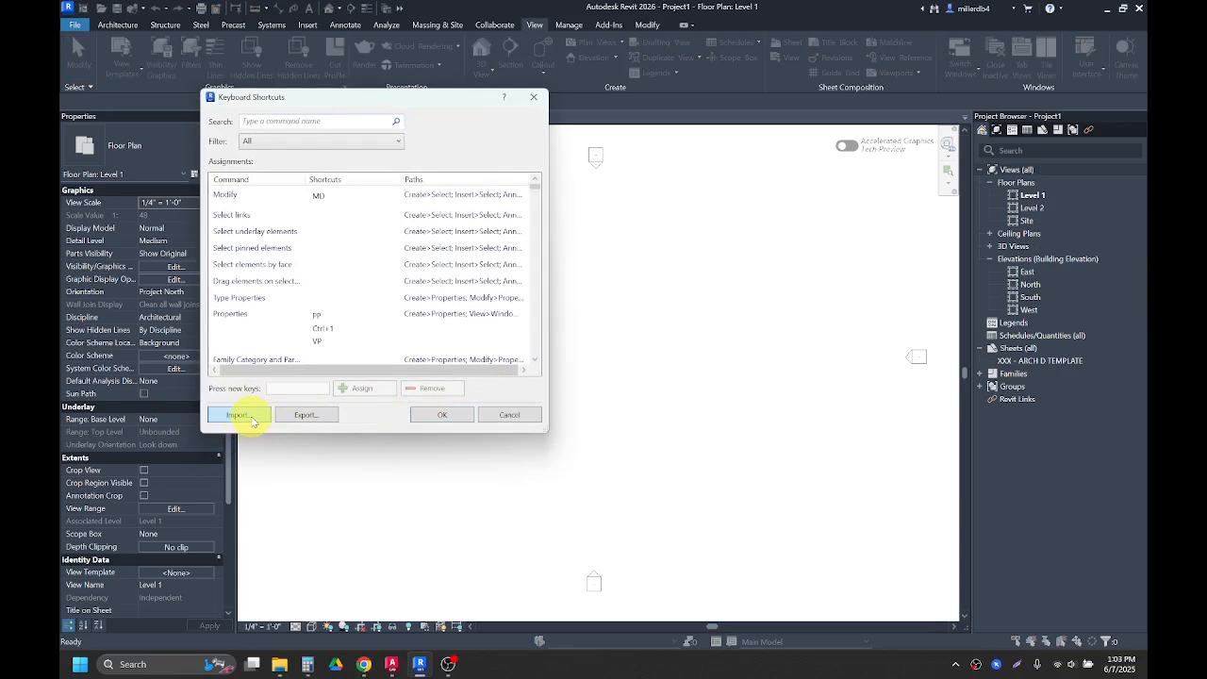
{"action": "left_click", "coordinate": [252, 418]}
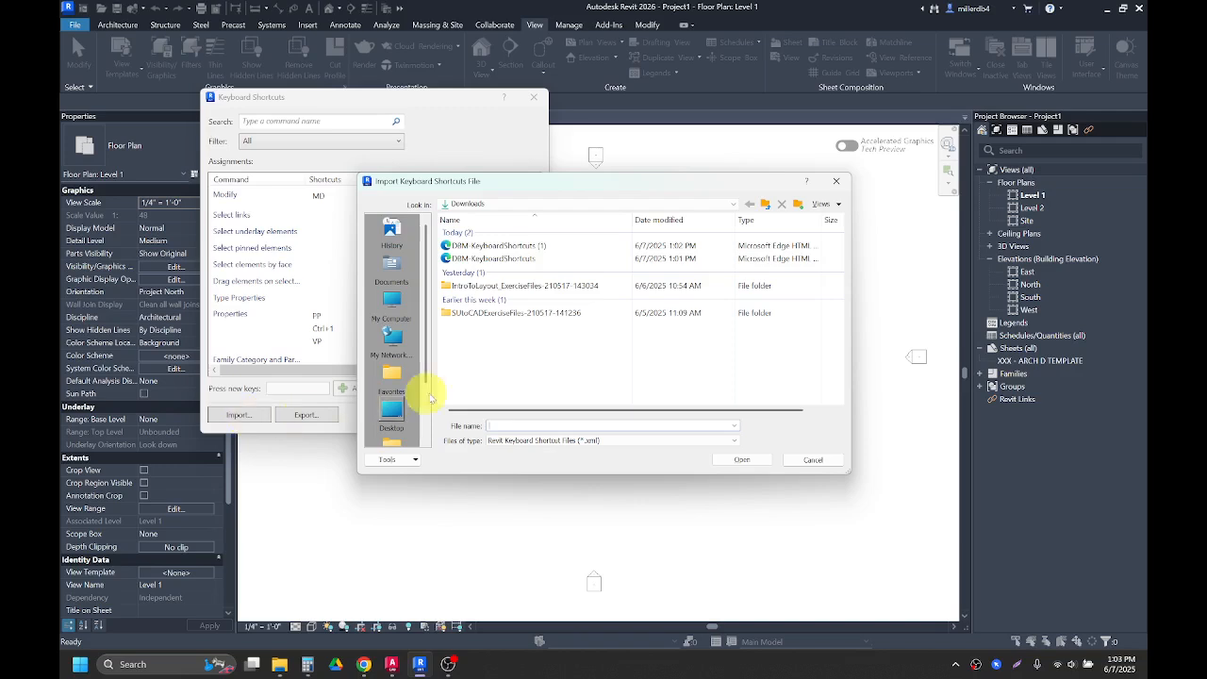
{"action": "left_click", "coordinate": [469, 203]}
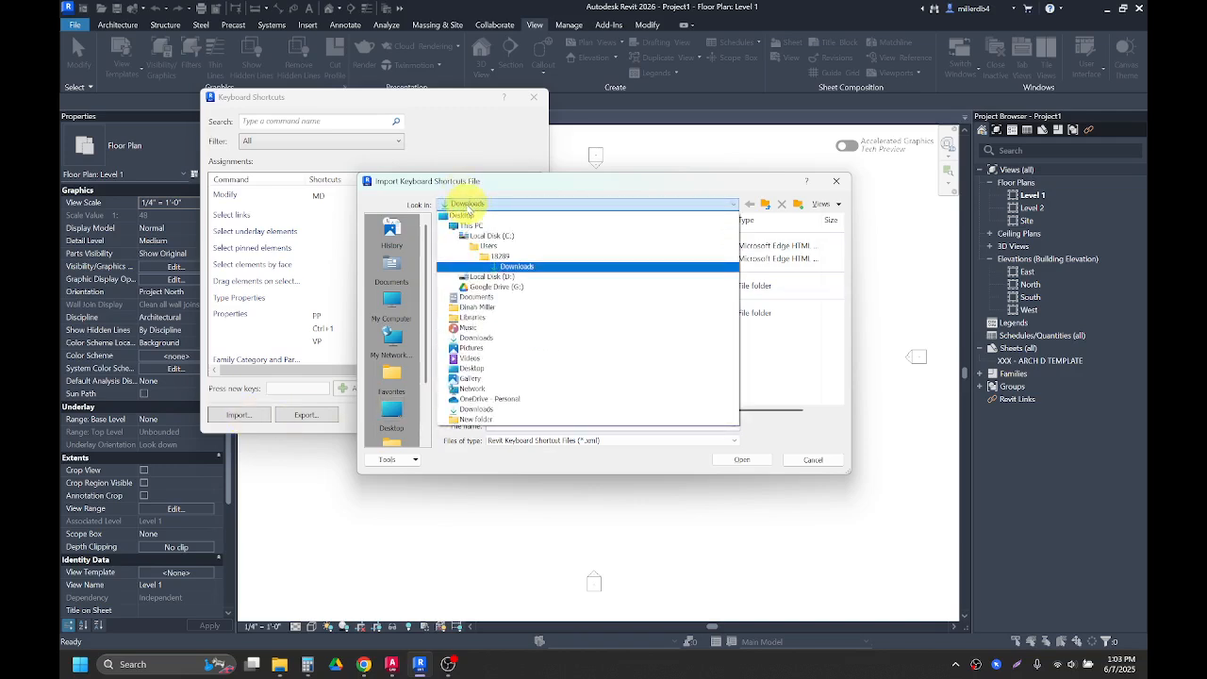
{"action": "left_click", "coordinate": [501, 268]}
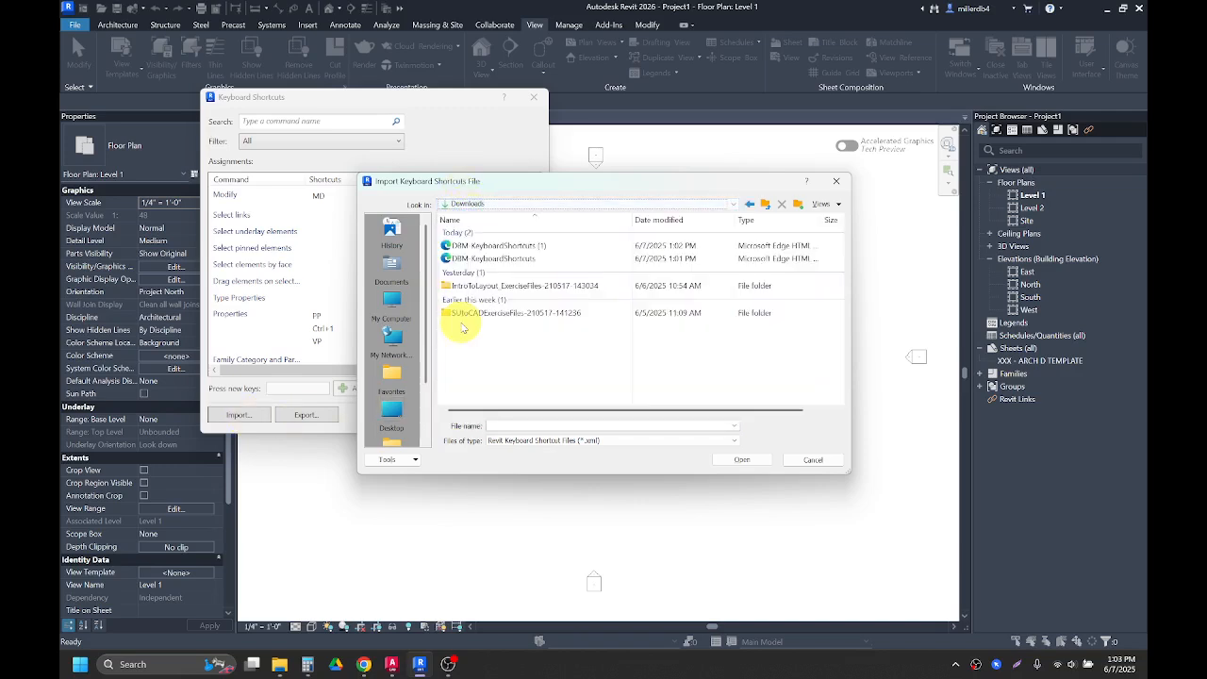
{"action": "left_click", "coordinate": [458, 260]}
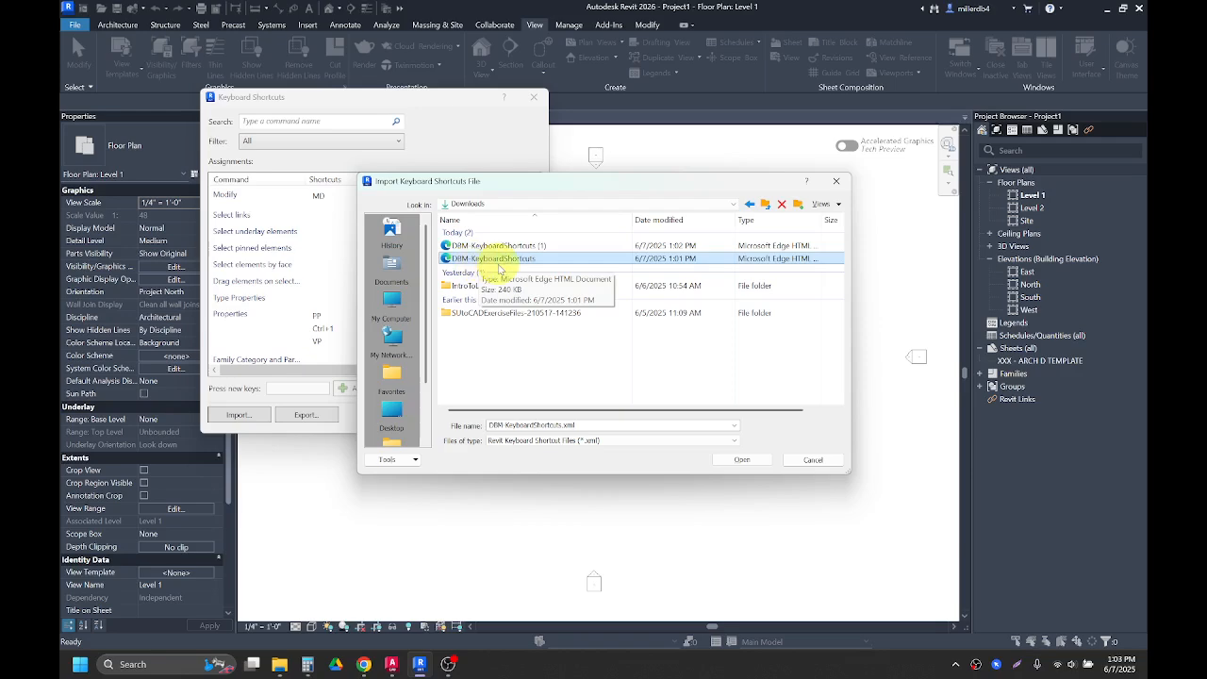
{"action": "left_click", "coordinate": [744, 459]}
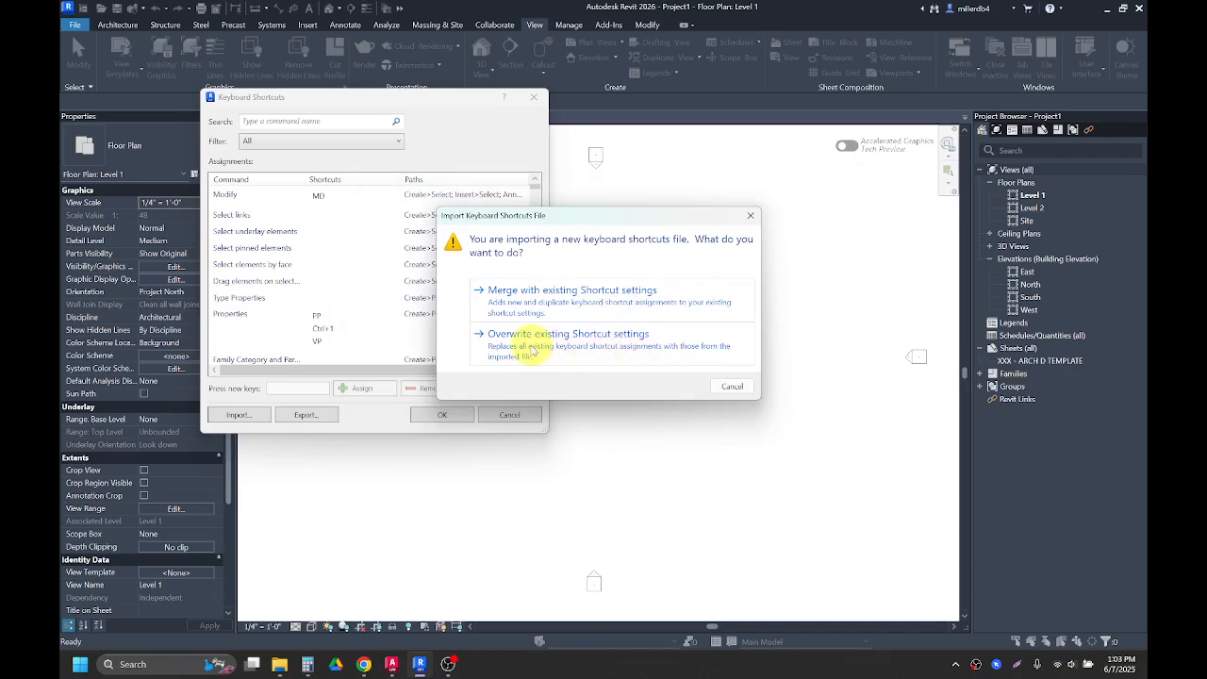
{"action": "left_click", "coordinate": [532, 350]}
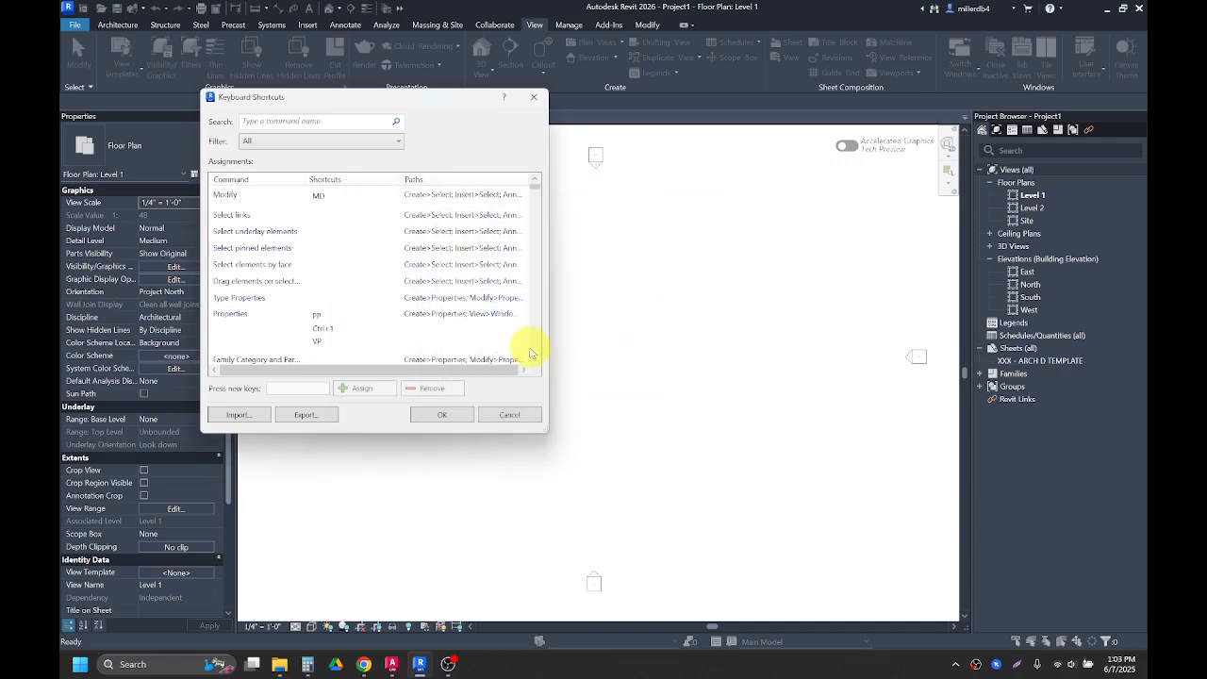
{"action": "left_click", "coordinate": [443, 416]}
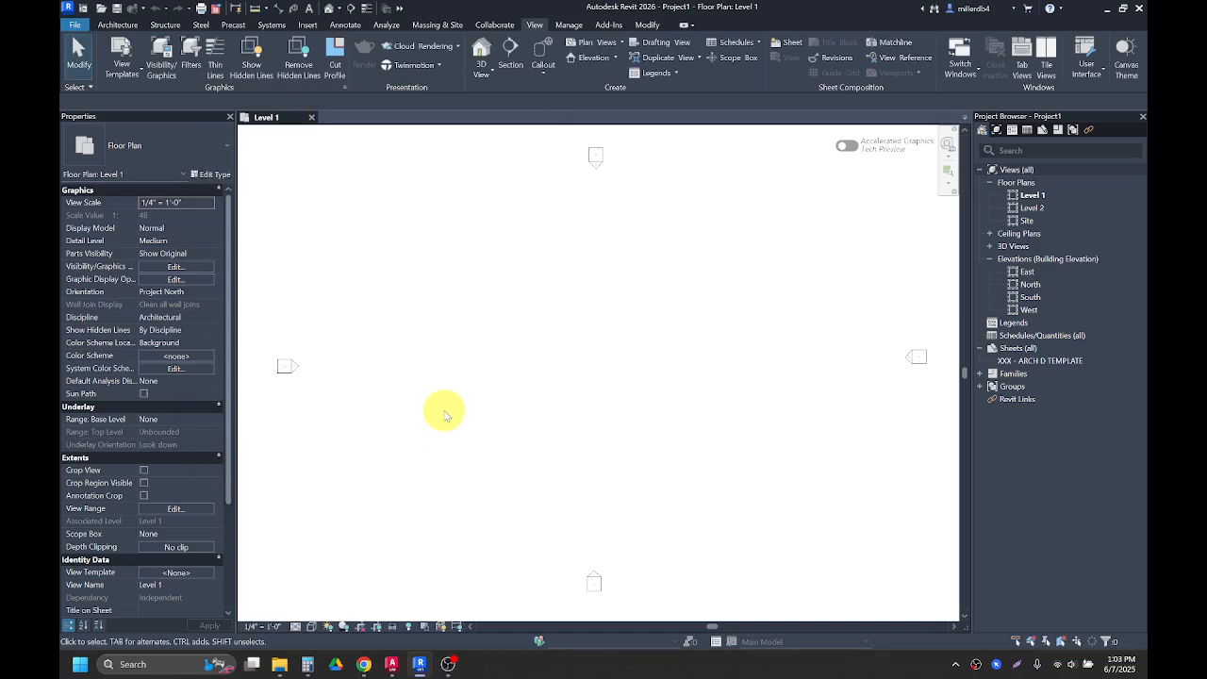
Step: Download the BSC1210-MtLaurel_Cleaned.dwg file from the assignment page in a new window and return to Revit
{"action": "left_click", "coordinate": [366, 660]}
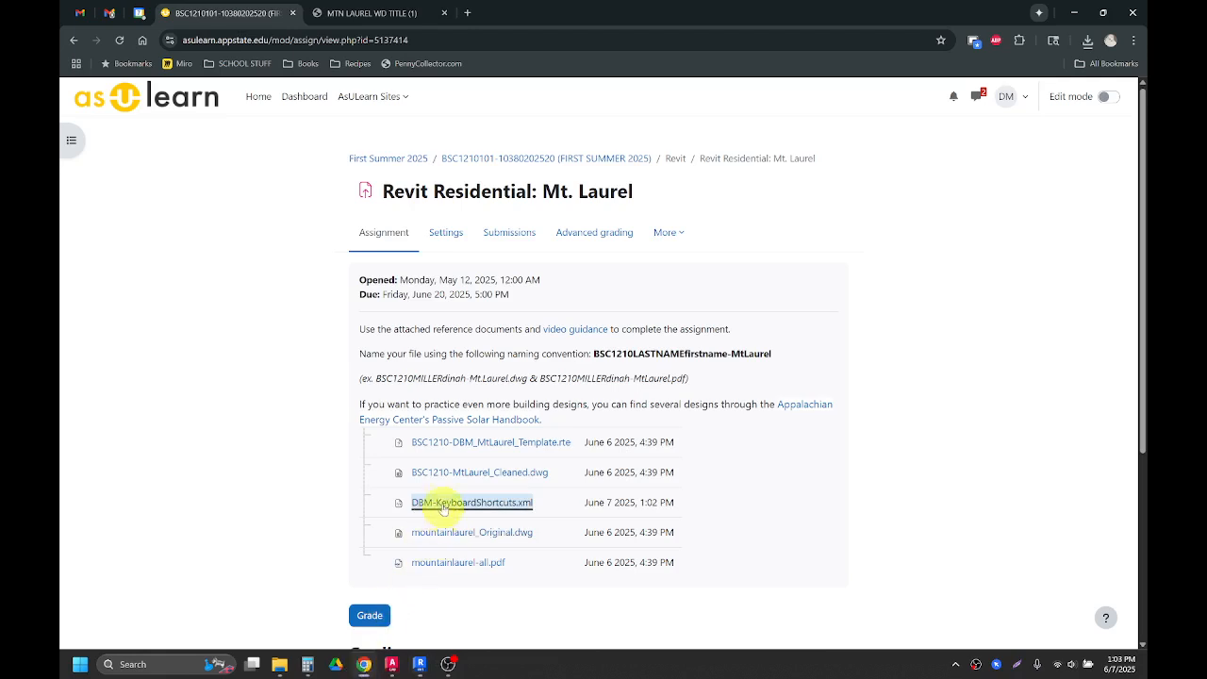
{"action": "left_click", "coordinate": [500, 477]}
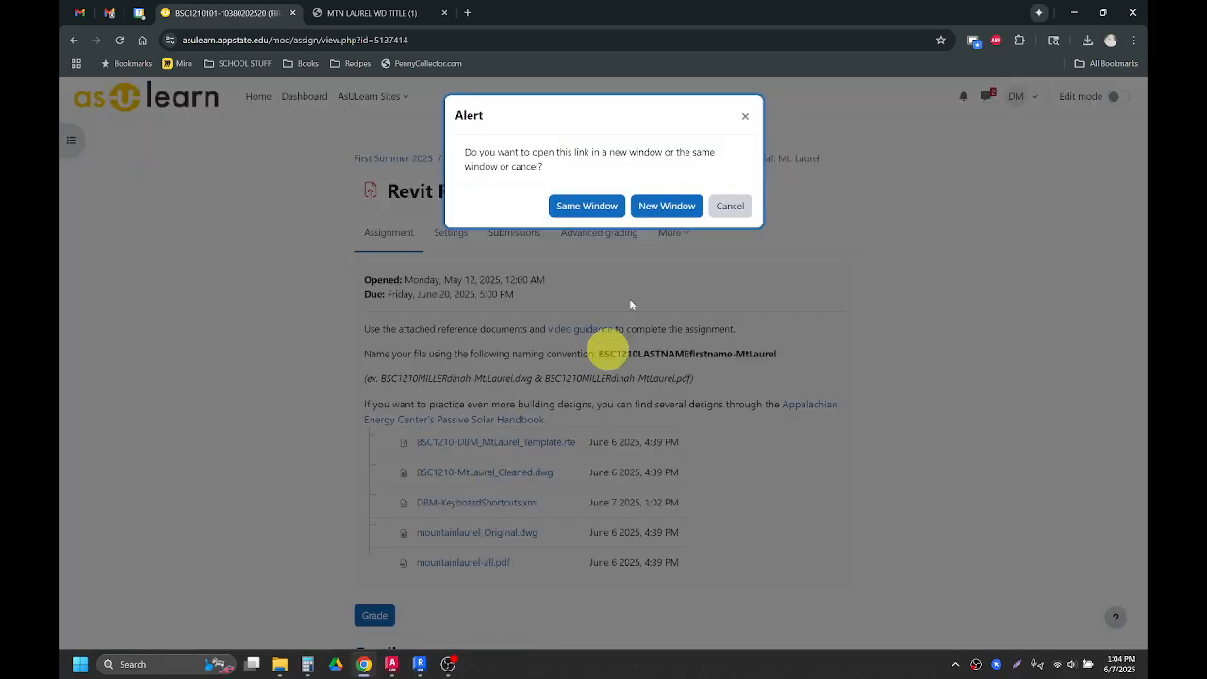
{"action": "left_click", "coordinate": [669, 211]}
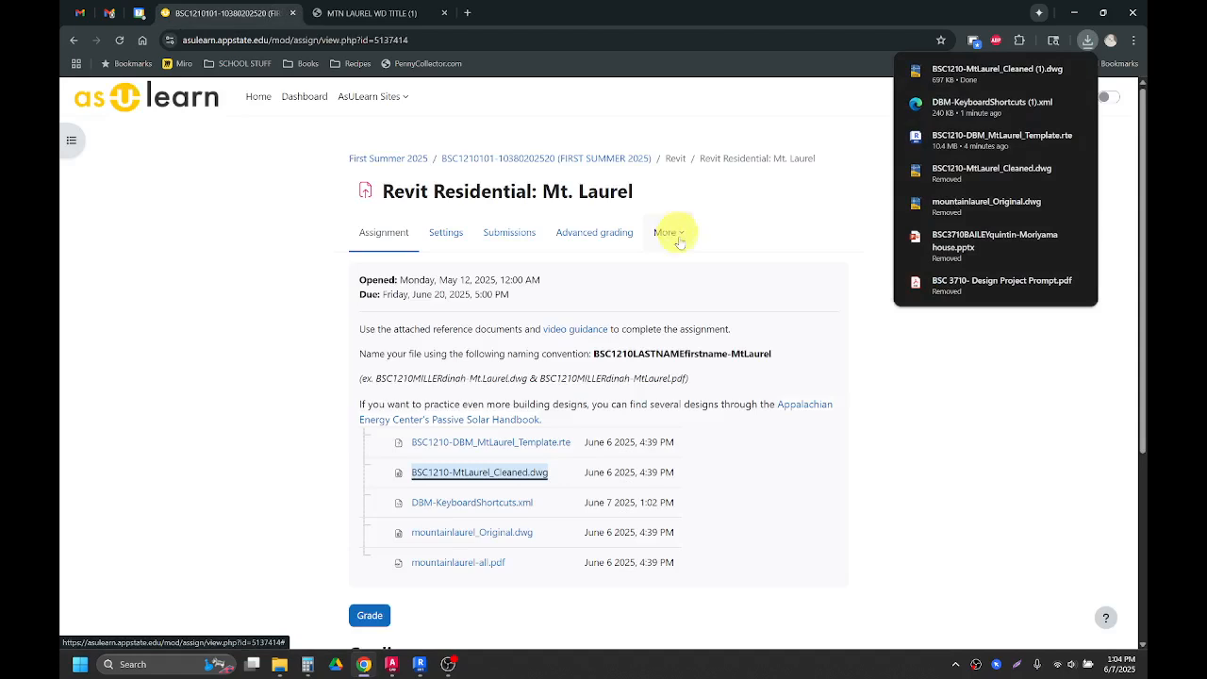
{"action": "left_click", "coordinate": [420, 664]}
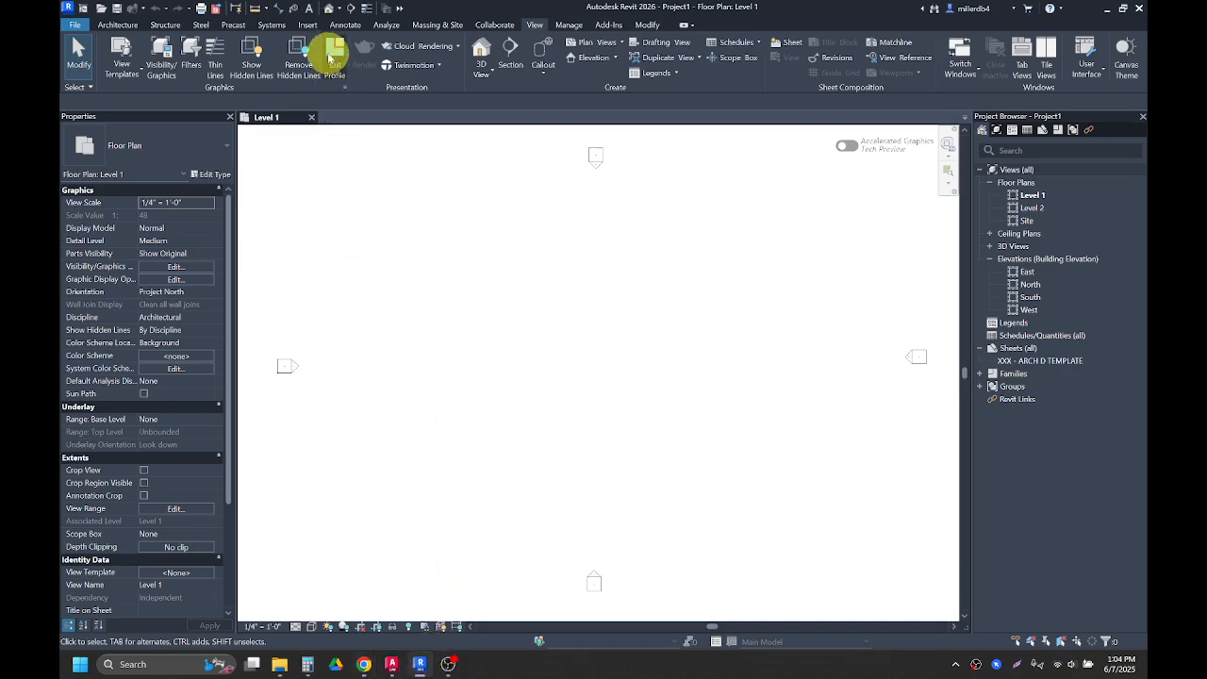
Step: Link the BSC1210-MtLaurel_Cleaned.dwg drawing from Downloads into Level 1 with all layers, origin to internal origin
{"action": "left_click", "coordinate": [310, 25]}
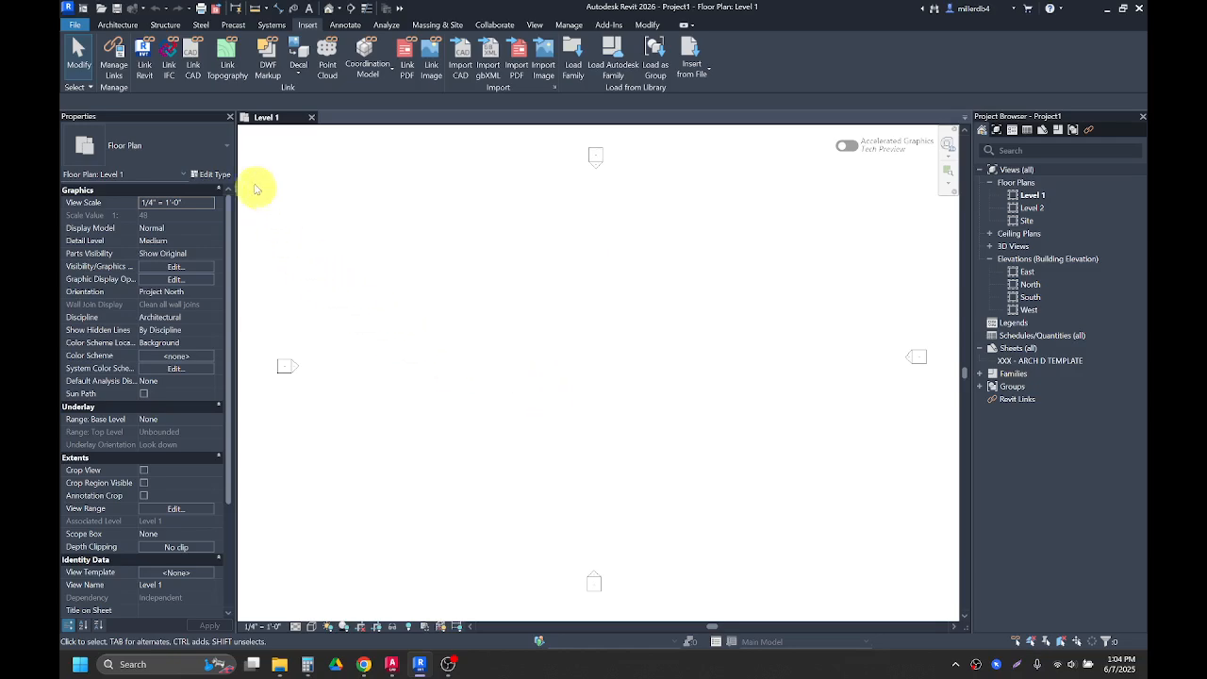
{"action": "left_click", "coordinate": [193, 67]}
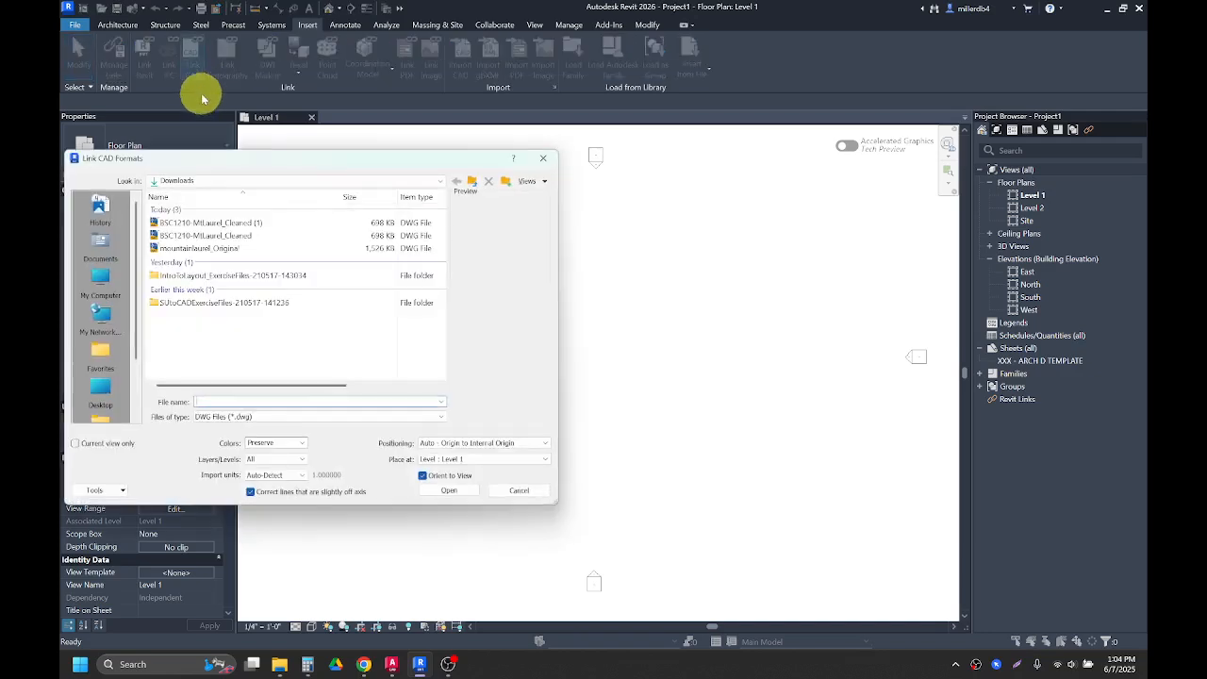
{"action": "left_click", "coordinate": [224, 182]}
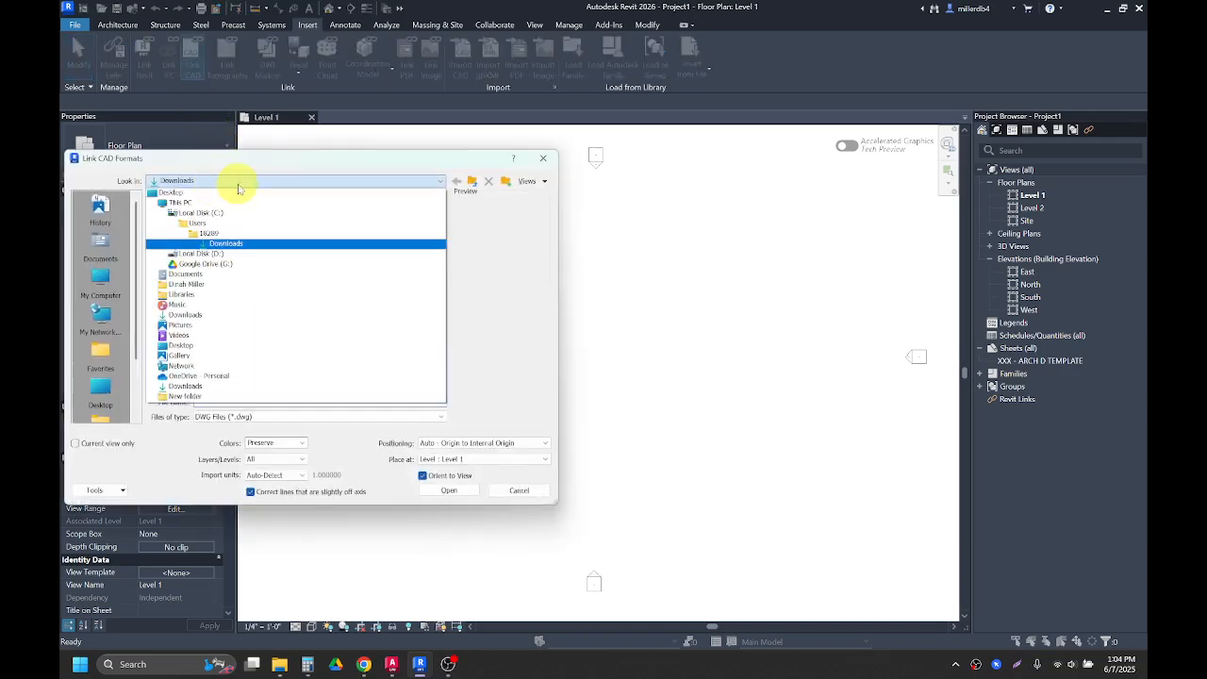
{"action": "left_click", "coordinate": [215, 314]}
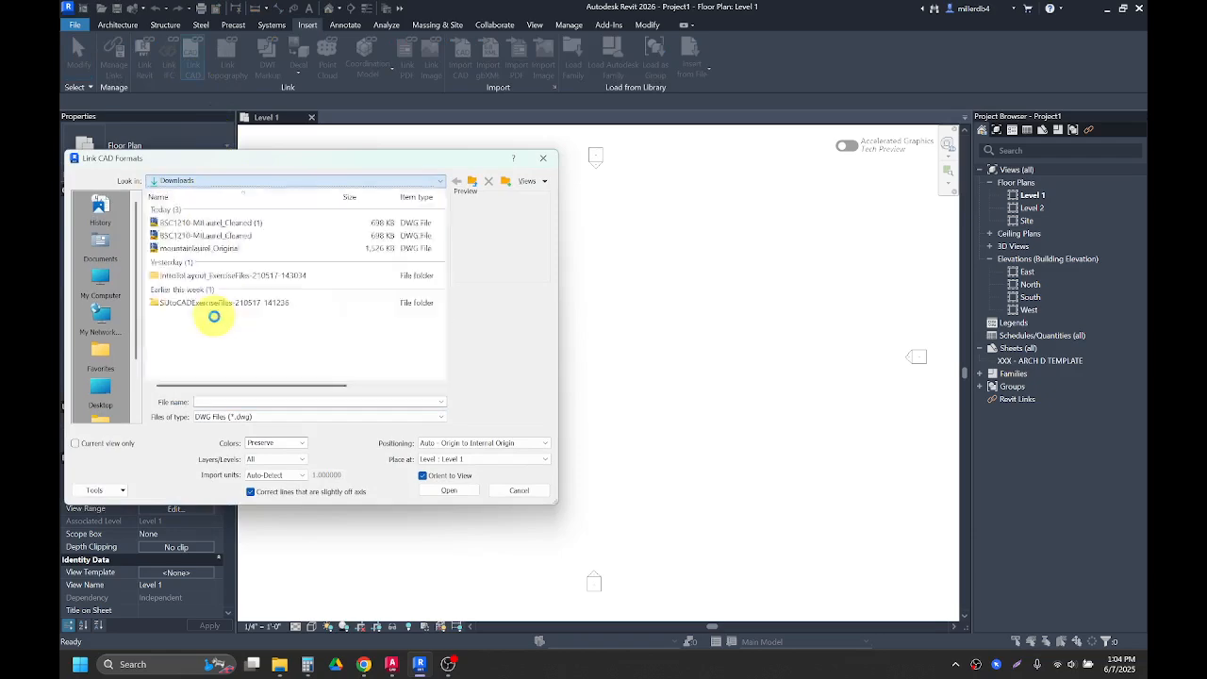
{"action": "left_click", "coordinate": [193, 237]}
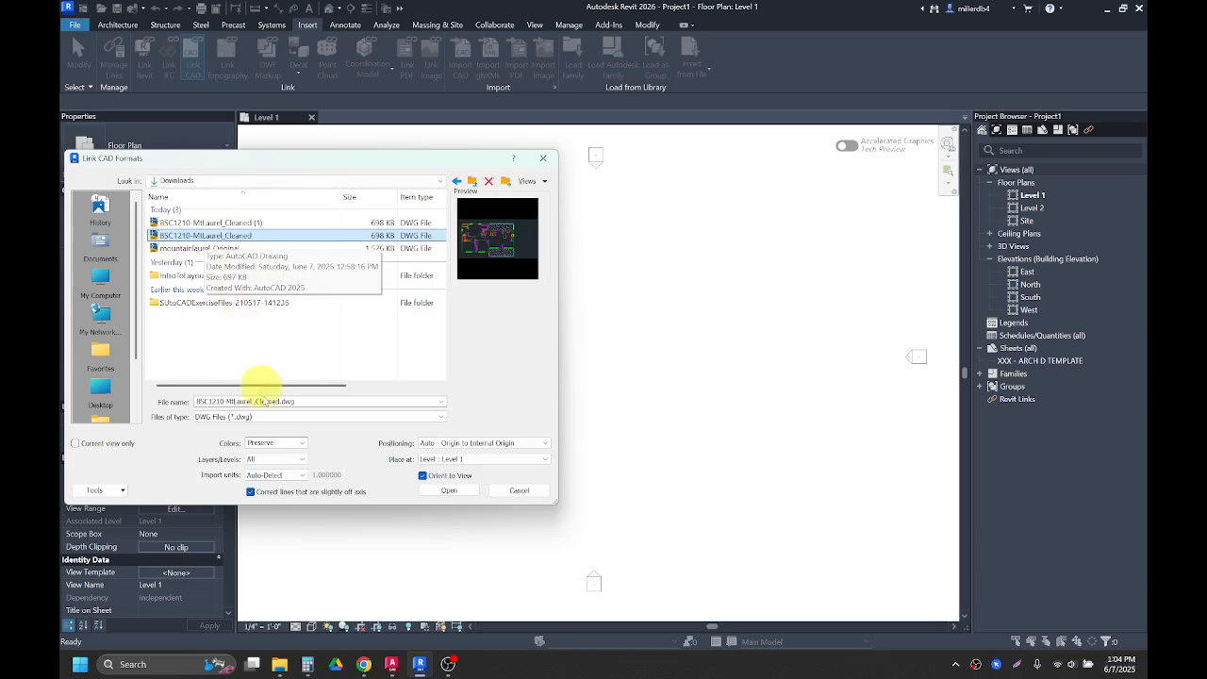
{"action": "left_click", "coordinate": [273, 459]}
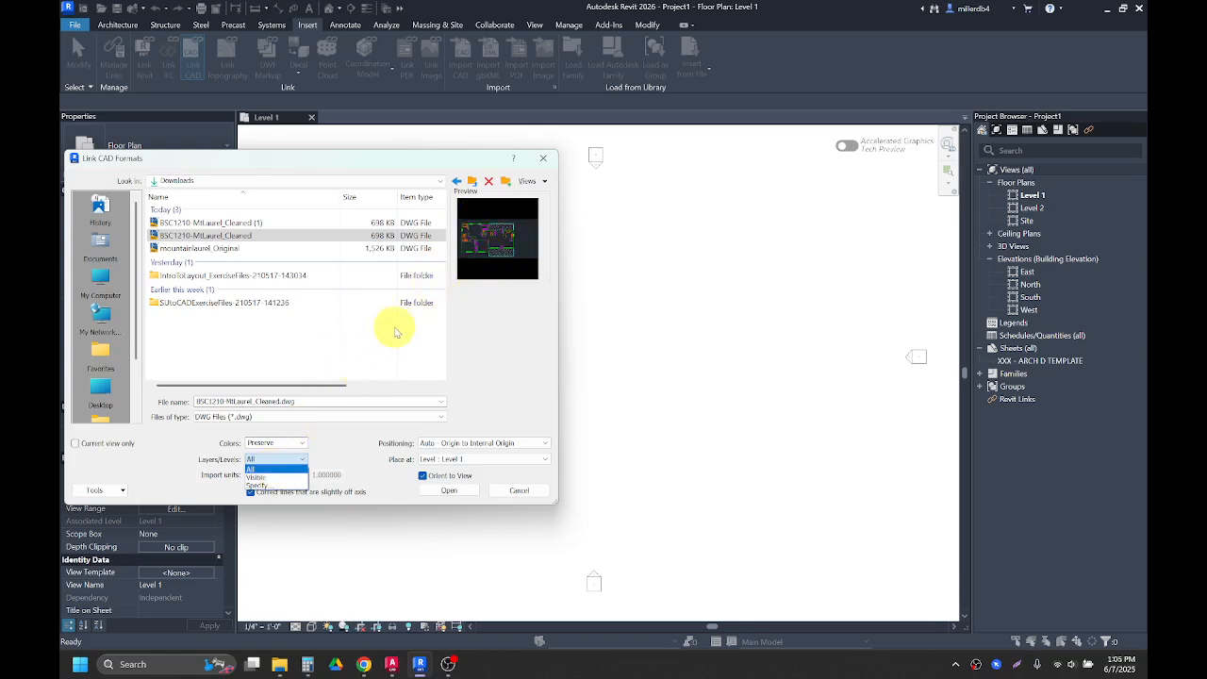
{"action": "left_click", "coordinate": [281, 469]}
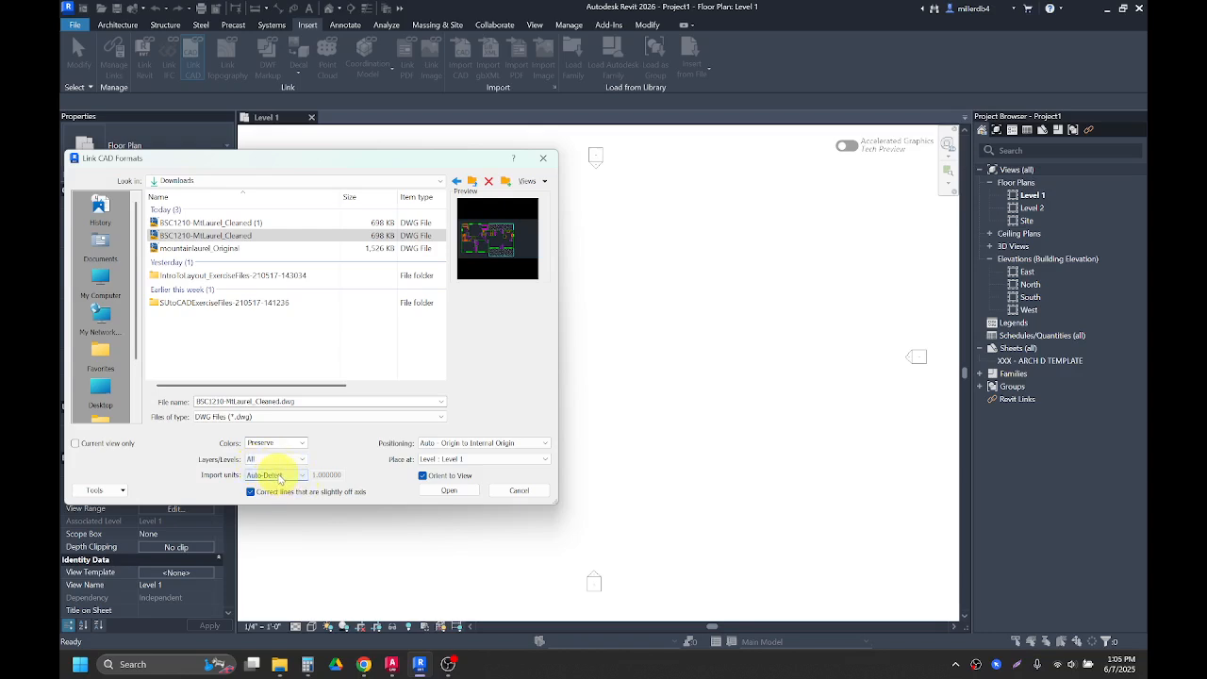
{"action": "left_click", "coordinate": [447, 491]}
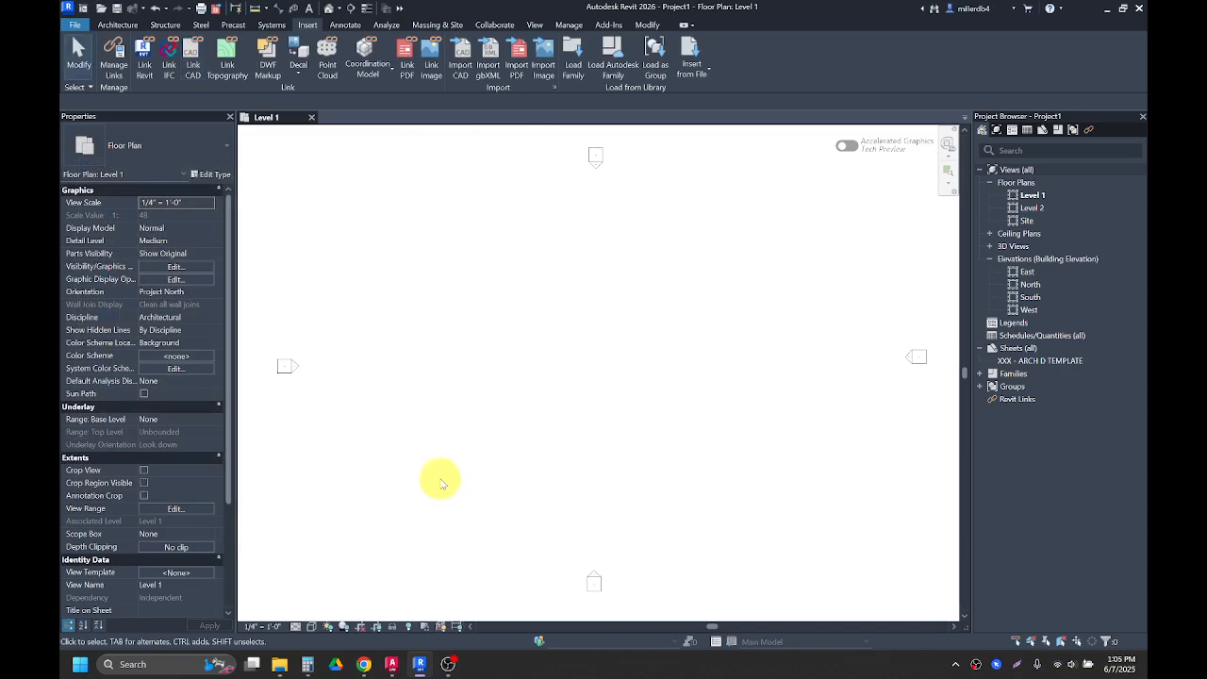
Step: Move the linked drawing from the corner into the middle of the four elevation markers
{"action": "scroll", "coordinate": [415, 375], "scroll_direction": "down", "scroll_amount": 1}
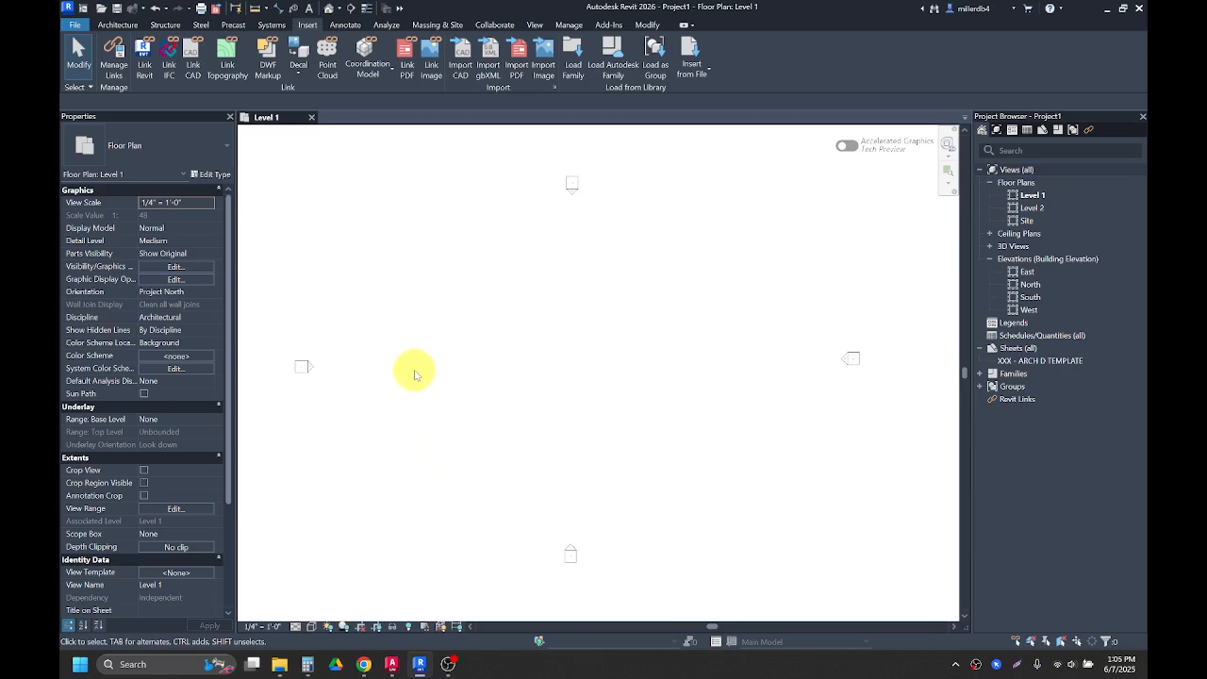
{"action": "scroll", "coordinate": [415, 375], "scroll_direction": "down", "scroll_amount": 5}
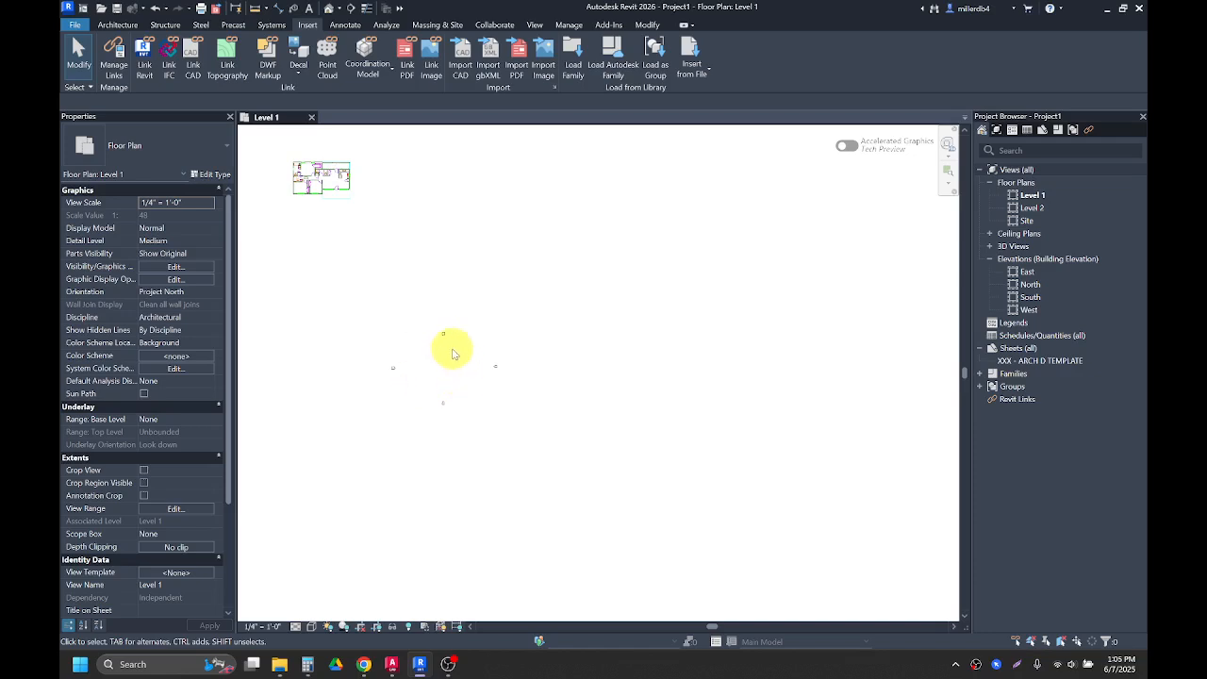
{"action": "left_click", "coordinate": [321, 177]}
{"action": "left_click_drag", "start_coordinate": [381, 243], "coordinate": [408, 305]}
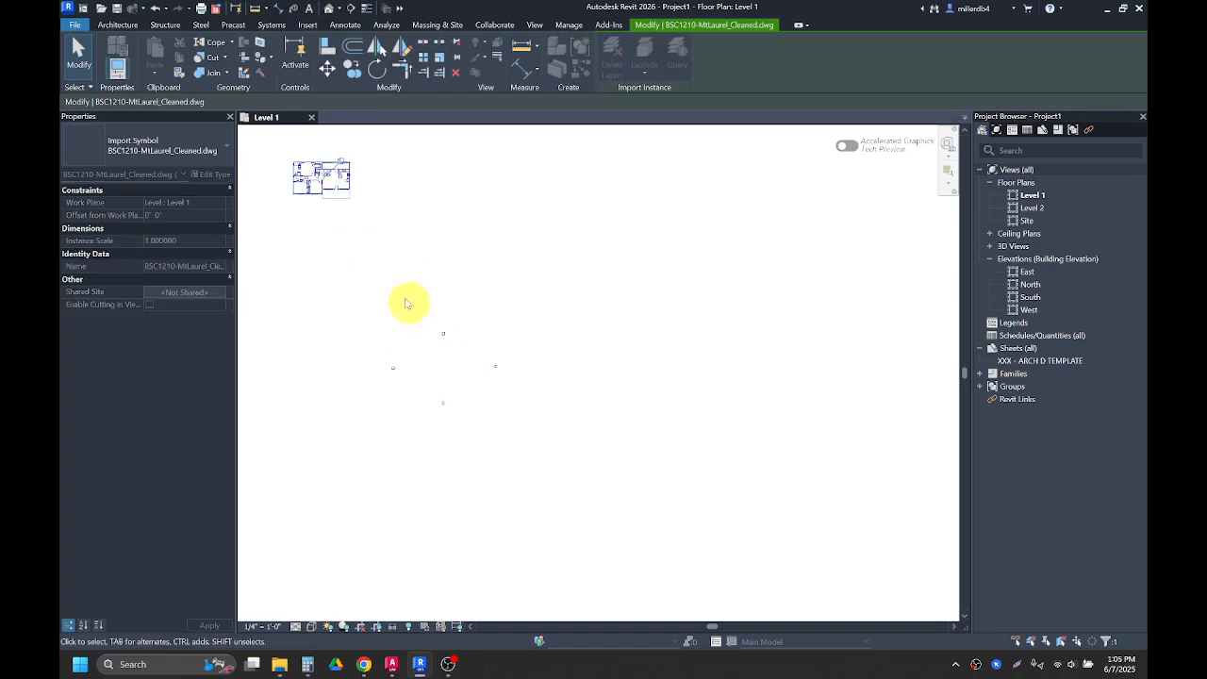
{"action": "left_click_drag", "start_coordinate": [317, 189], "coordinate": [361, 258]}
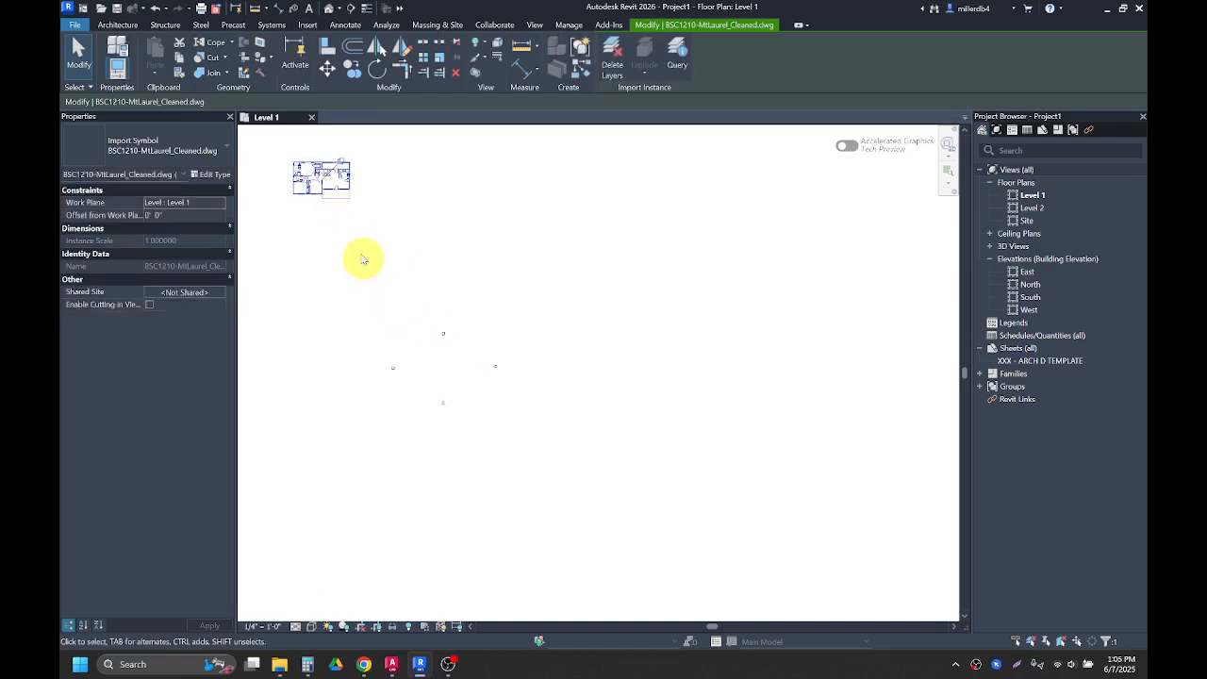
{"action": "left_click_drag", "start_coordinate": [318, 188], "coordinate": [383, 318]}
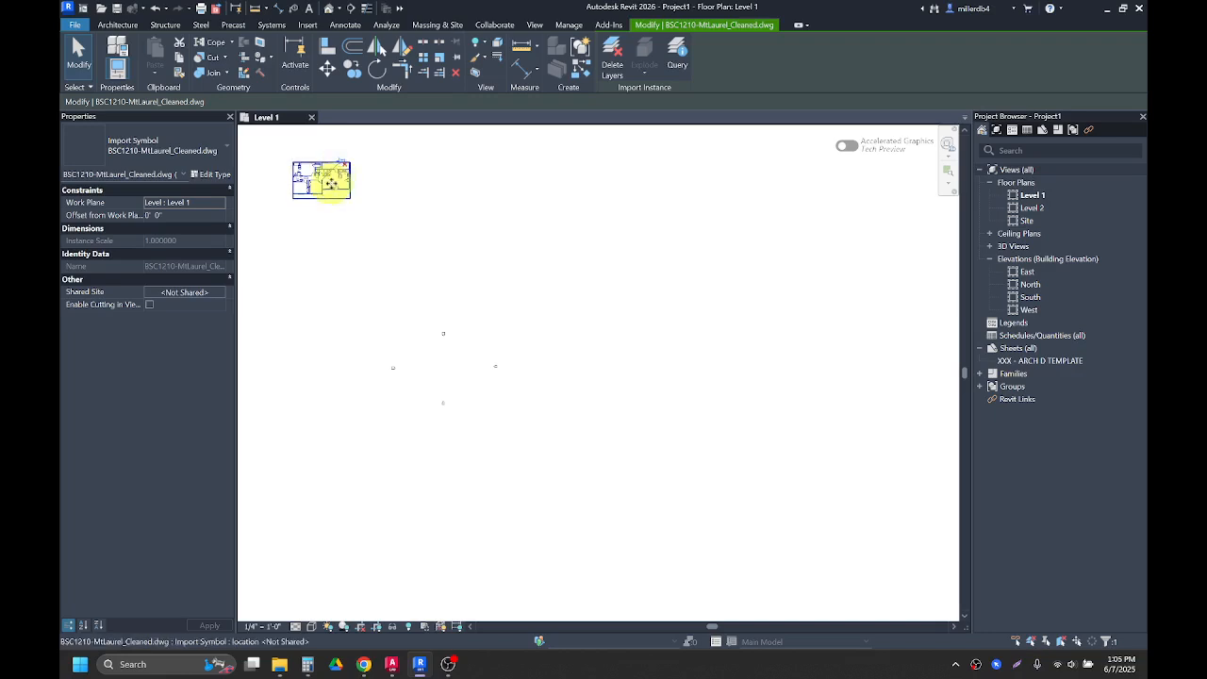
{"action": "left_click_drag", "start_coordinate": [322, 182], "coordinate": [444, 372]}
{"action": "scroll", "coordinate": [440, 368], "scroll_direction": "up", "scroll_amount": 6}
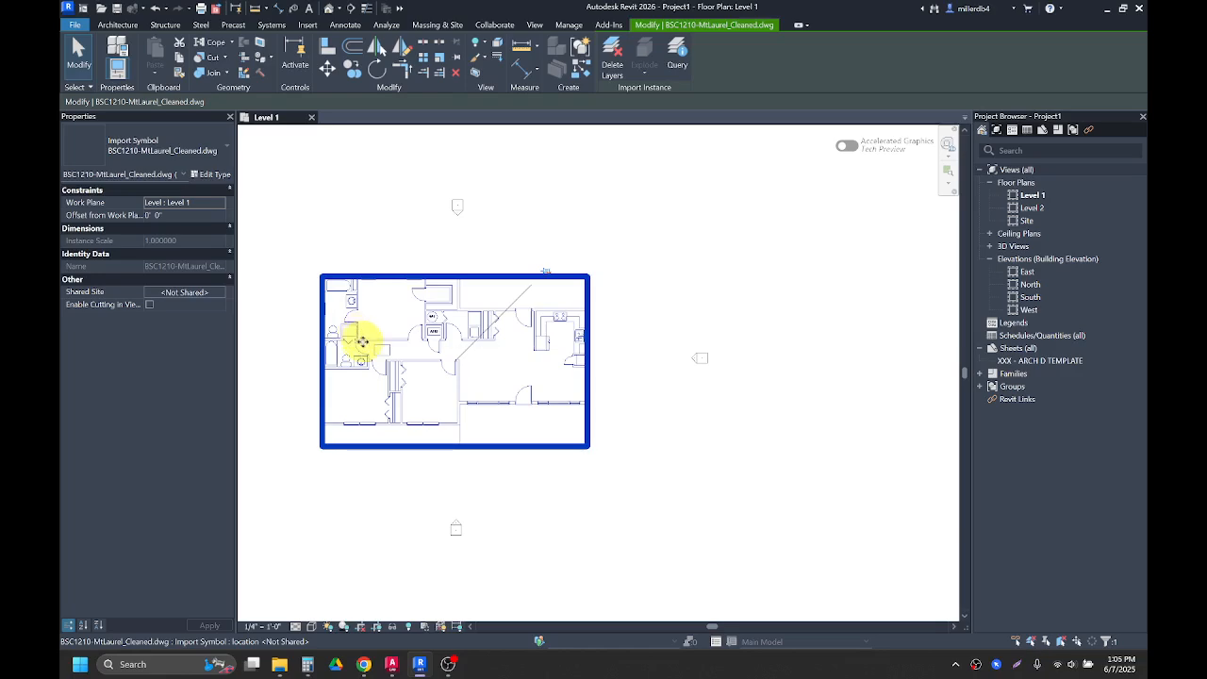
{"action": "left_click", "coordinate": [628, 285]}
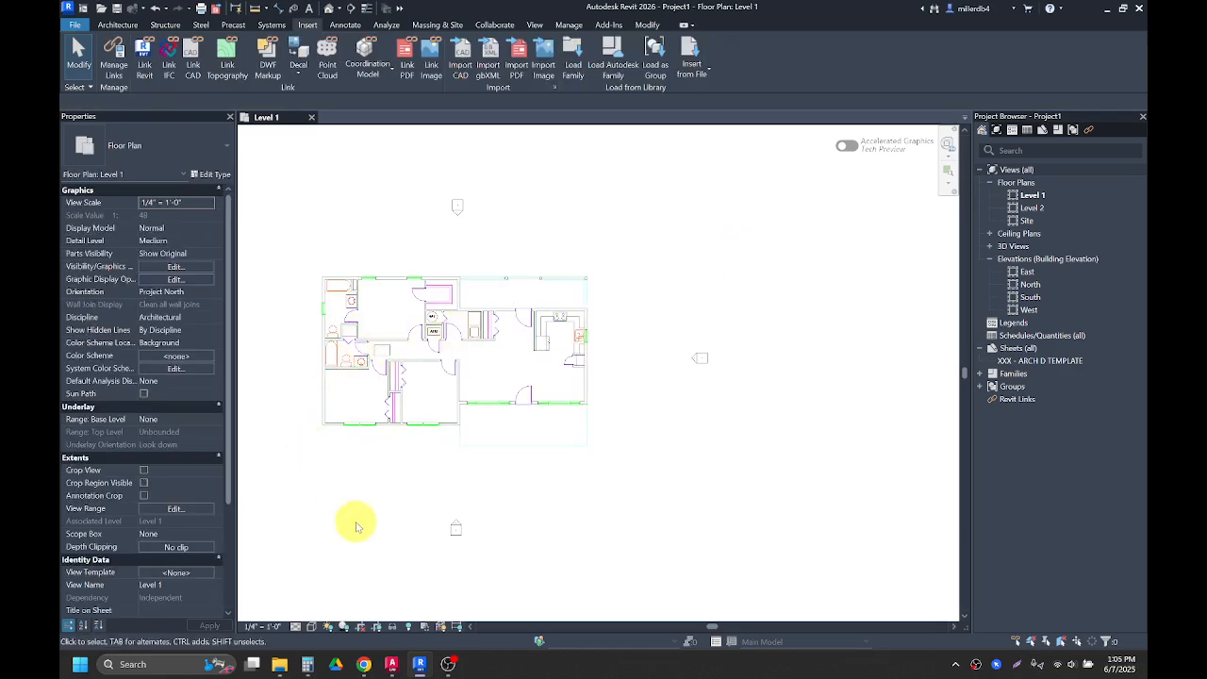
Step: Examine the linked floor plan inside the elevation markers
{"action": "scroll", "coordinate": [357, 524], "scroll_direction": "up", "scroll_amount": 2}
{"action": "middle_click_drag", "start_coordinate": [423, 487], "coordinate": [497, 527]}
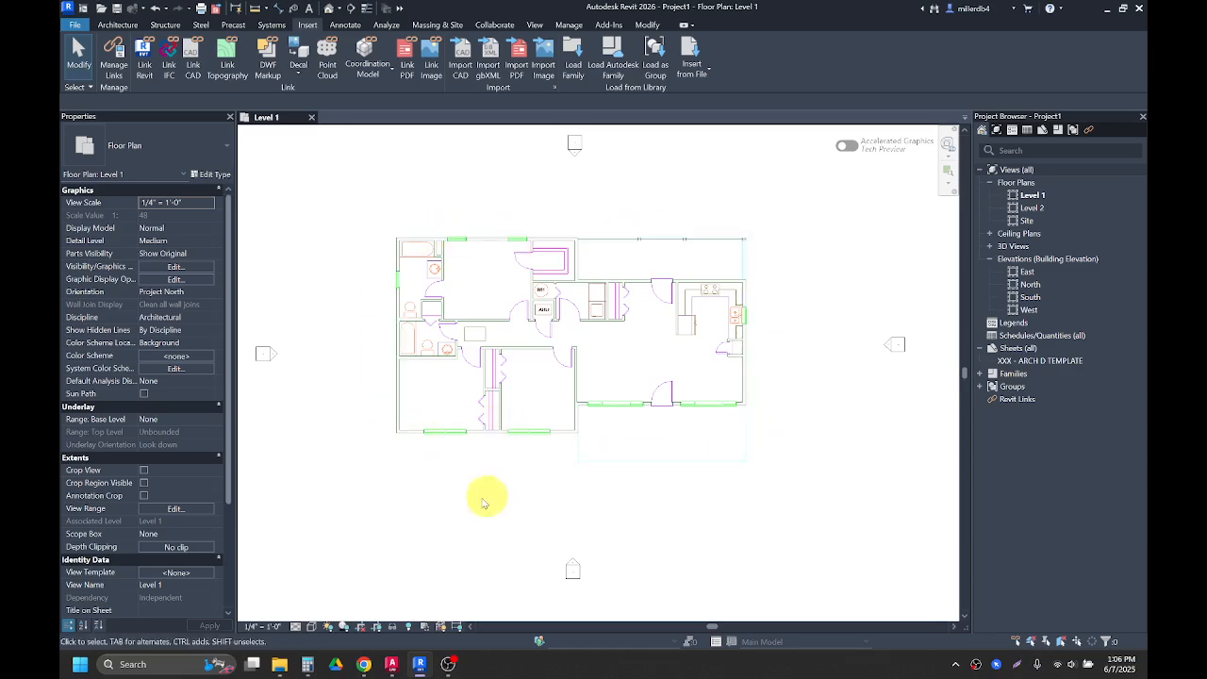
{"action": "scroll", "coordinate": [393, 417], "scroll_direction": "up", "scroll_amount": 1}
{"action": "middle_click_drag", "start_coordinate": [655, 369], "coordinate": [595, 425]}
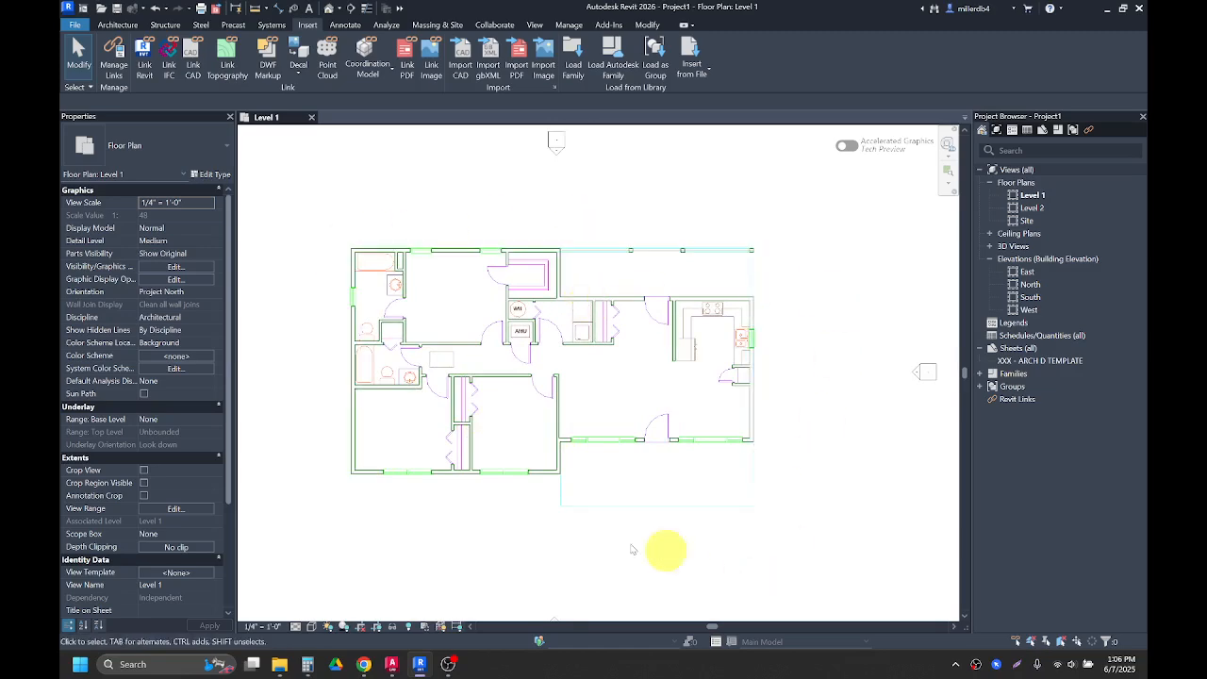
{"action": "scroll", "coordinate": [505, 555], "scroll_direction": "down", "scroll_amount": 1}
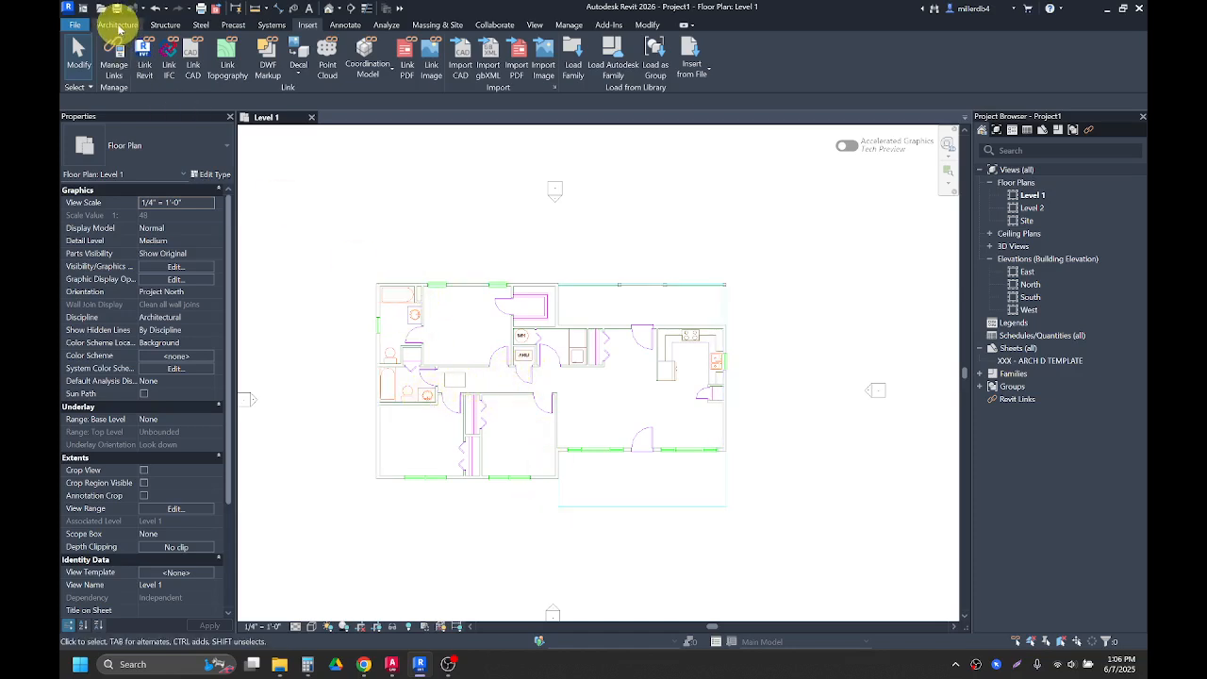
{"action": "left_click", "coordinate": [117, 25]}
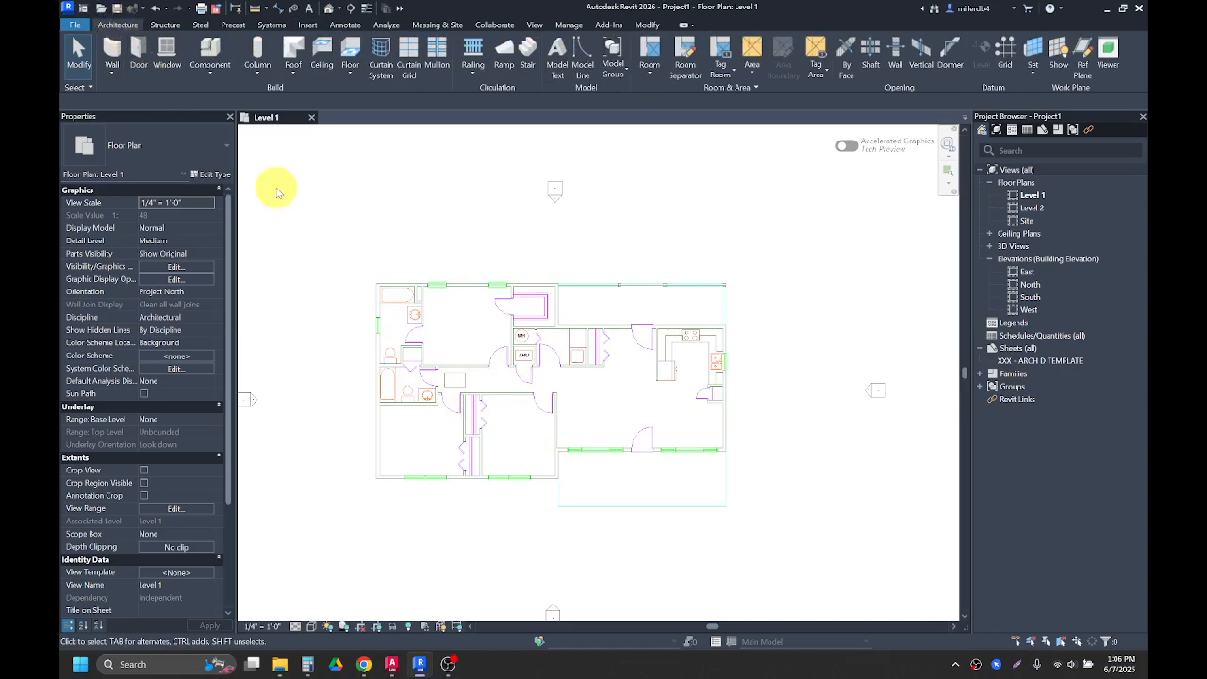
{"action": "key", "text": "w"}
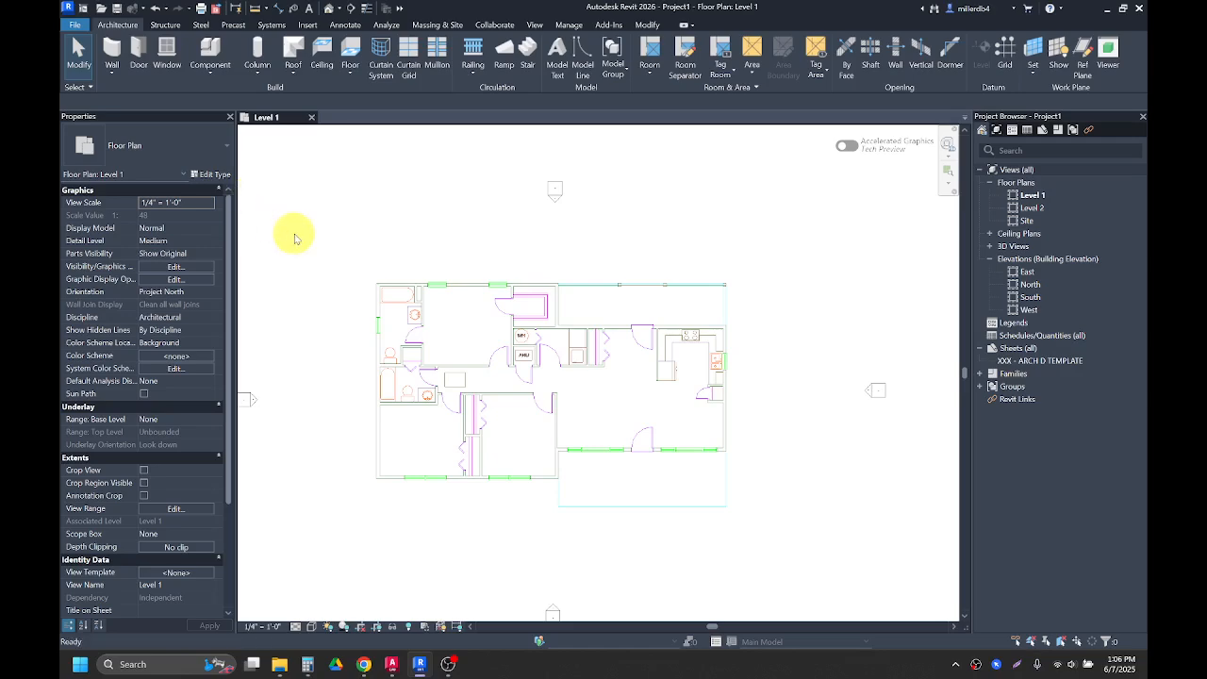
{"action": "key", "text": "a"}
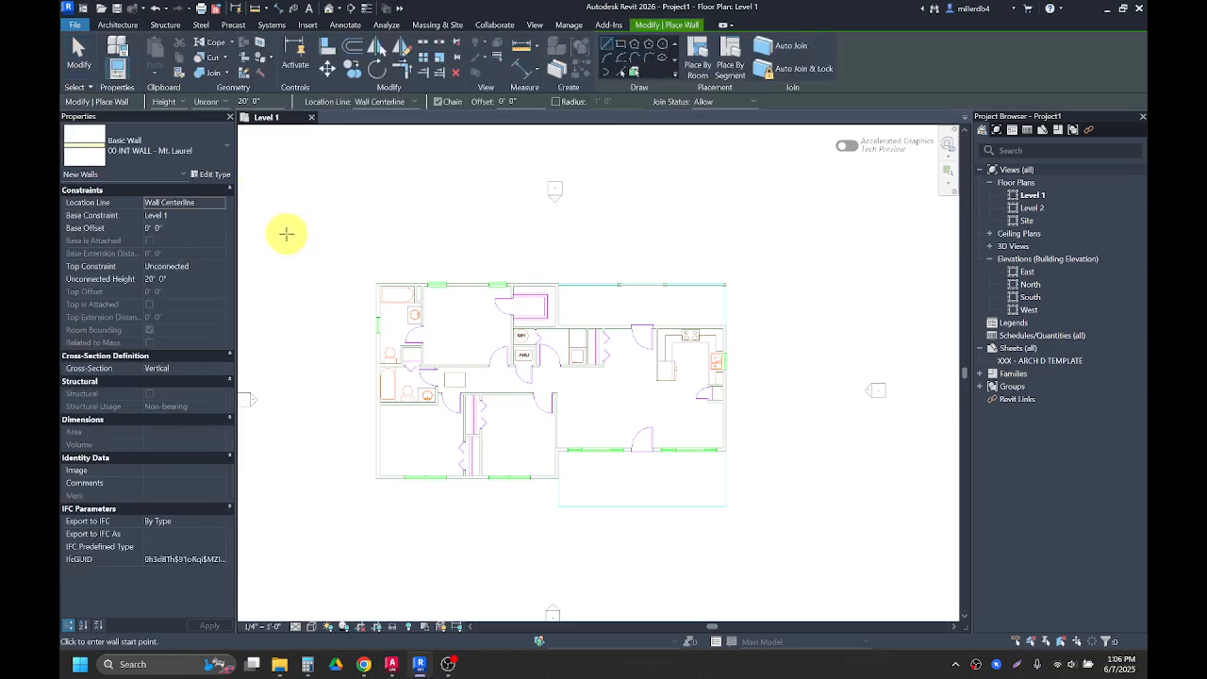
{"action": "key", "text": "Escape"}
{"action": "key", "text": "Escape"}
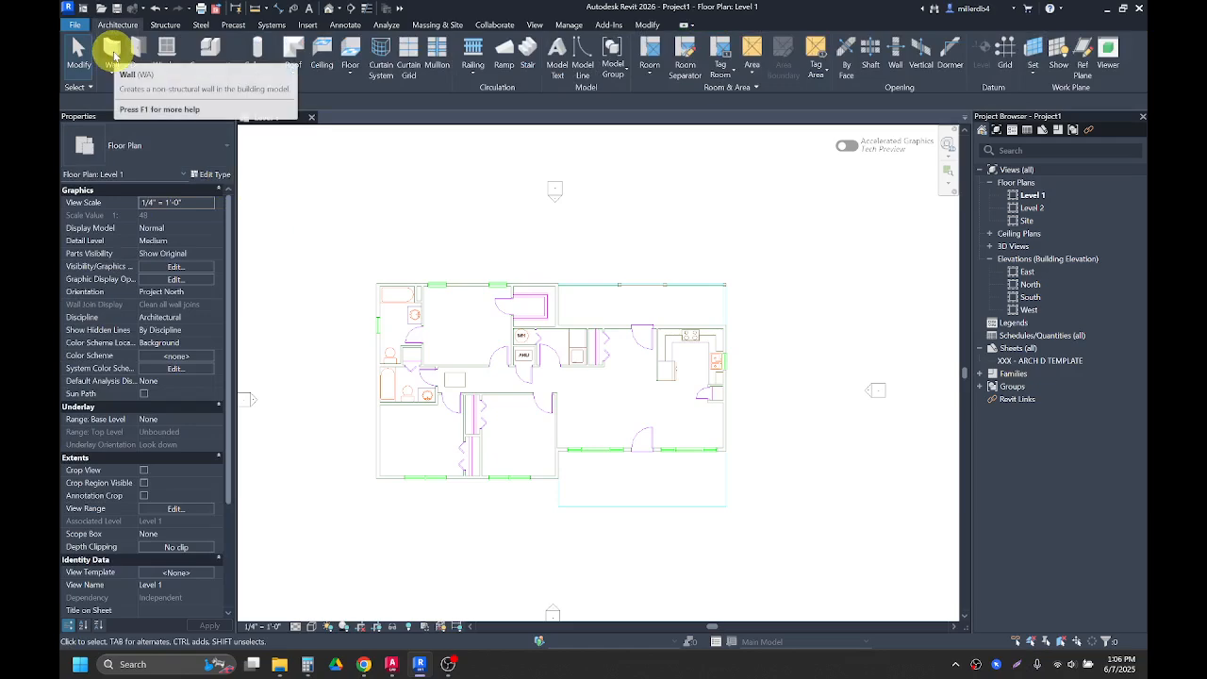
Step: Start the Wall tool with type 00 EXT WALL - Mt. Laurel and top constraint Up to level: Level 2
{"action": "left_click", "coordinate": [110, 49]}
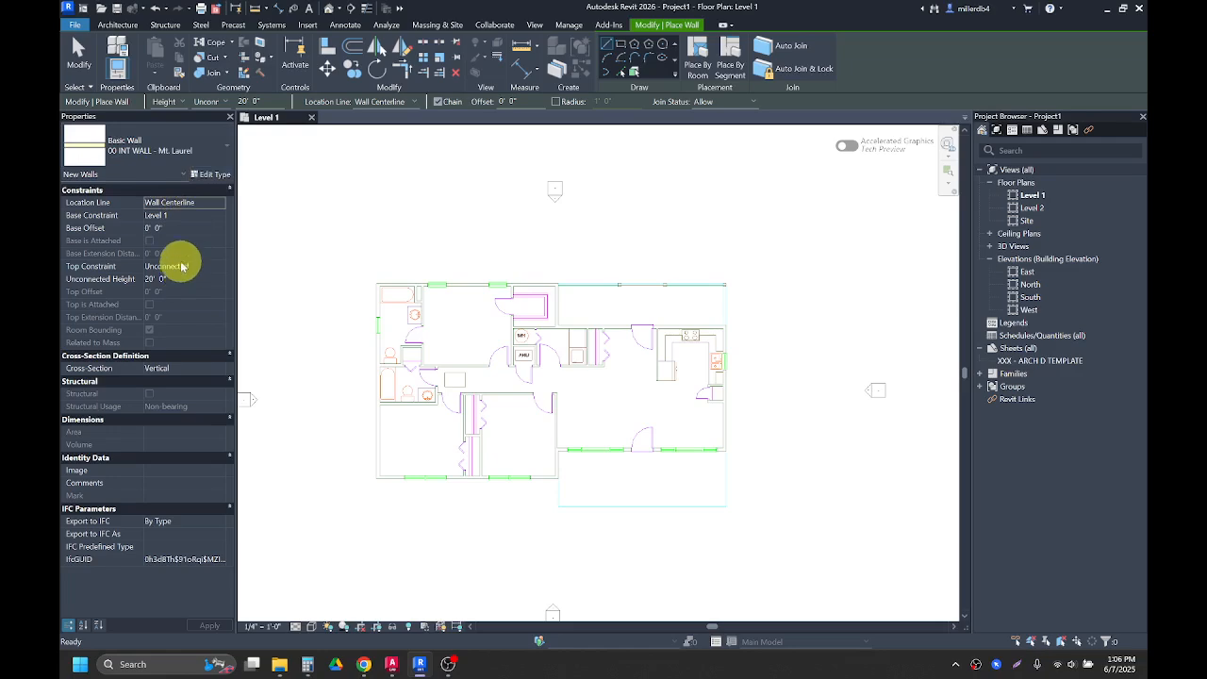
{"action": "left_click", "coordinate": [164, 153]}
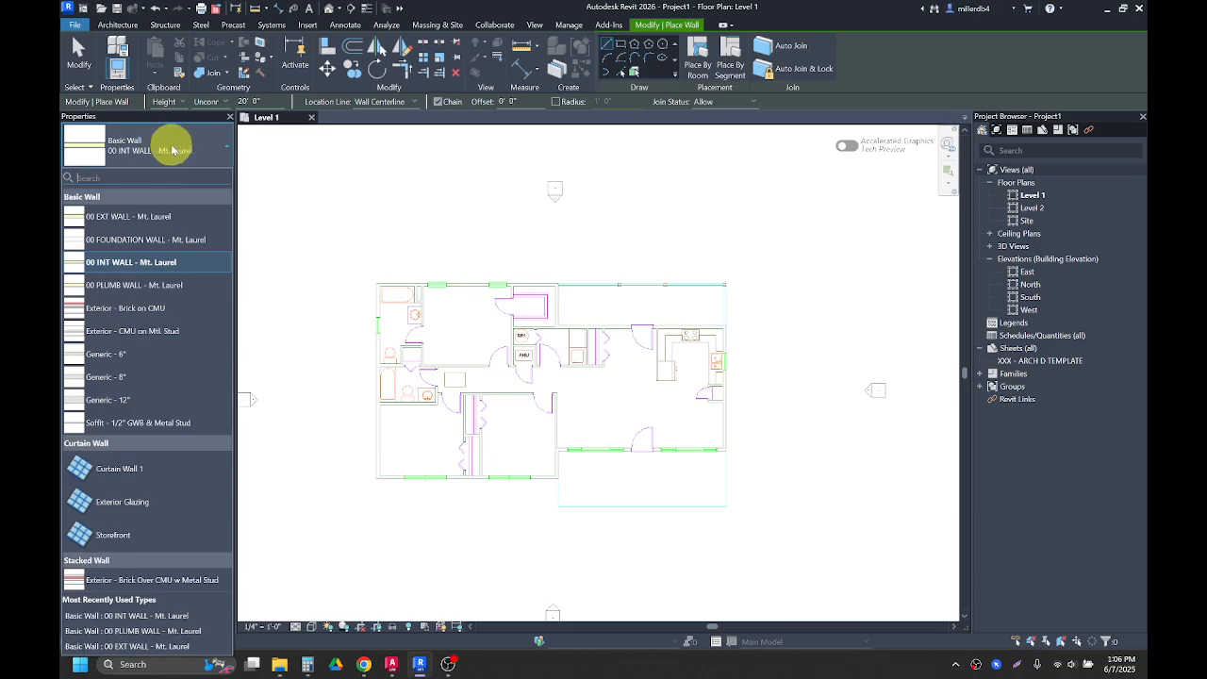
{"action": "left_click", "coordinate": [164, 151]}
{"action": "left_click", "coordinate": [168, 151]}
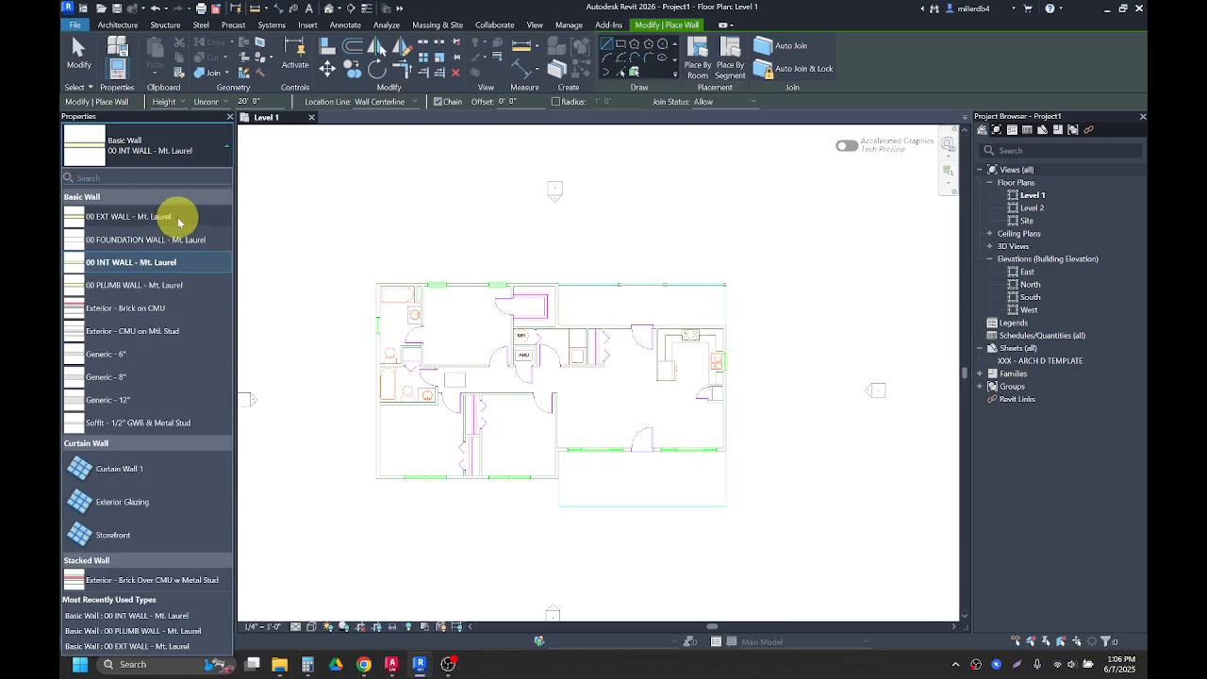
{"action": "left_click", "coordinate": [119, 218]}
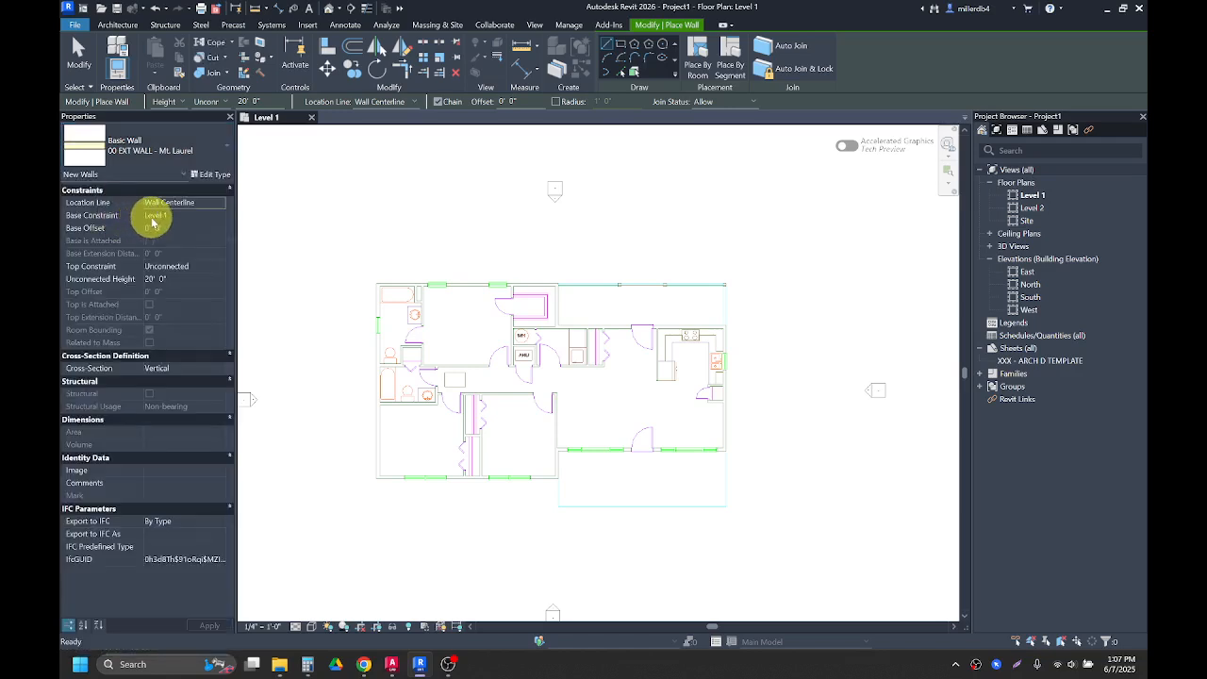
{"action": "left_click", "coordinate": [196, 266]}
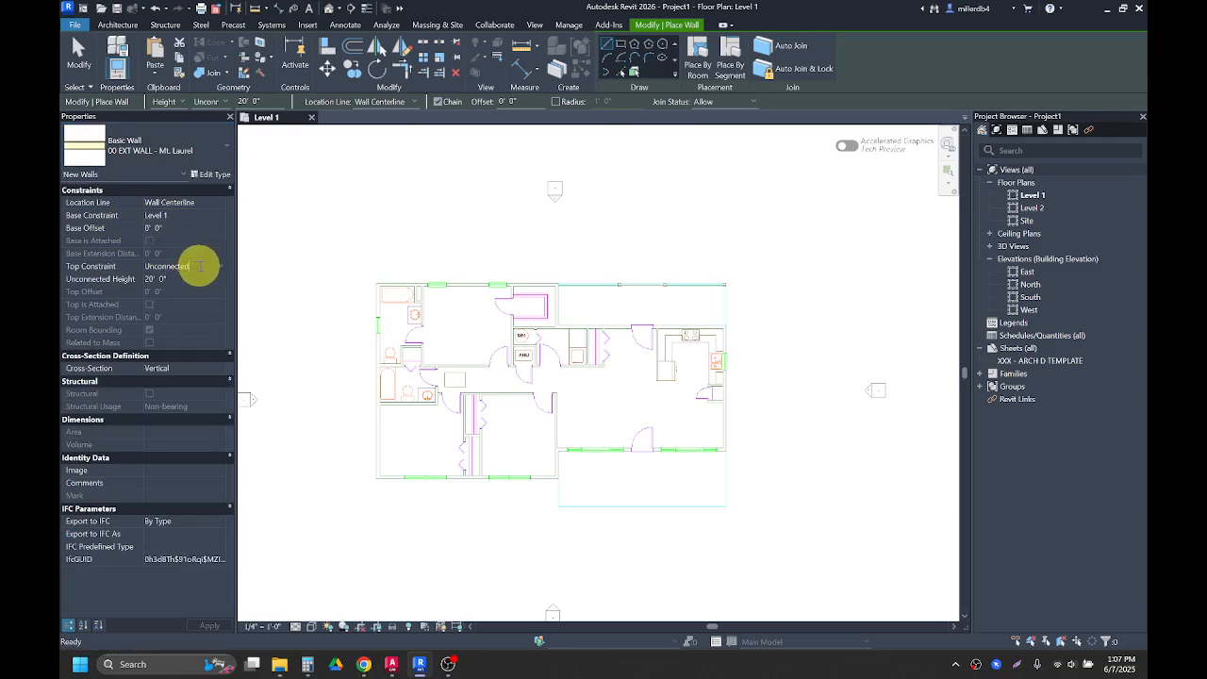
{"action": "left_click", "coordinate": [219, 267]}
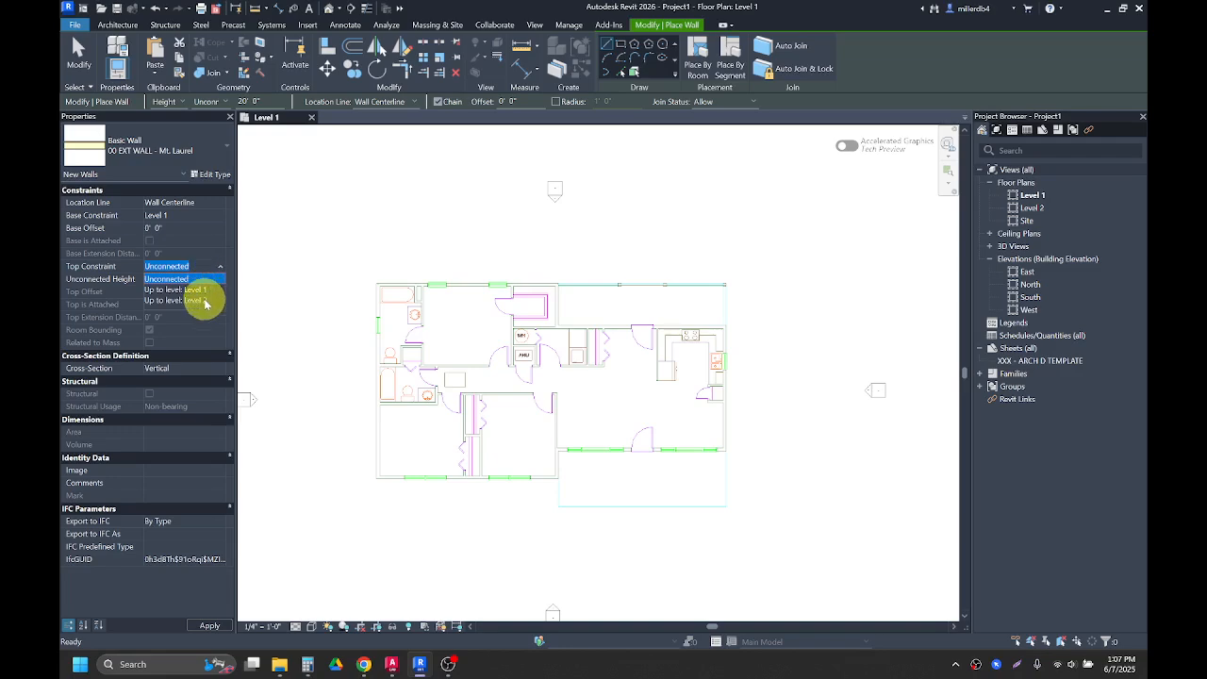
{"action": "left_click", "coordinate": [204, 301]}
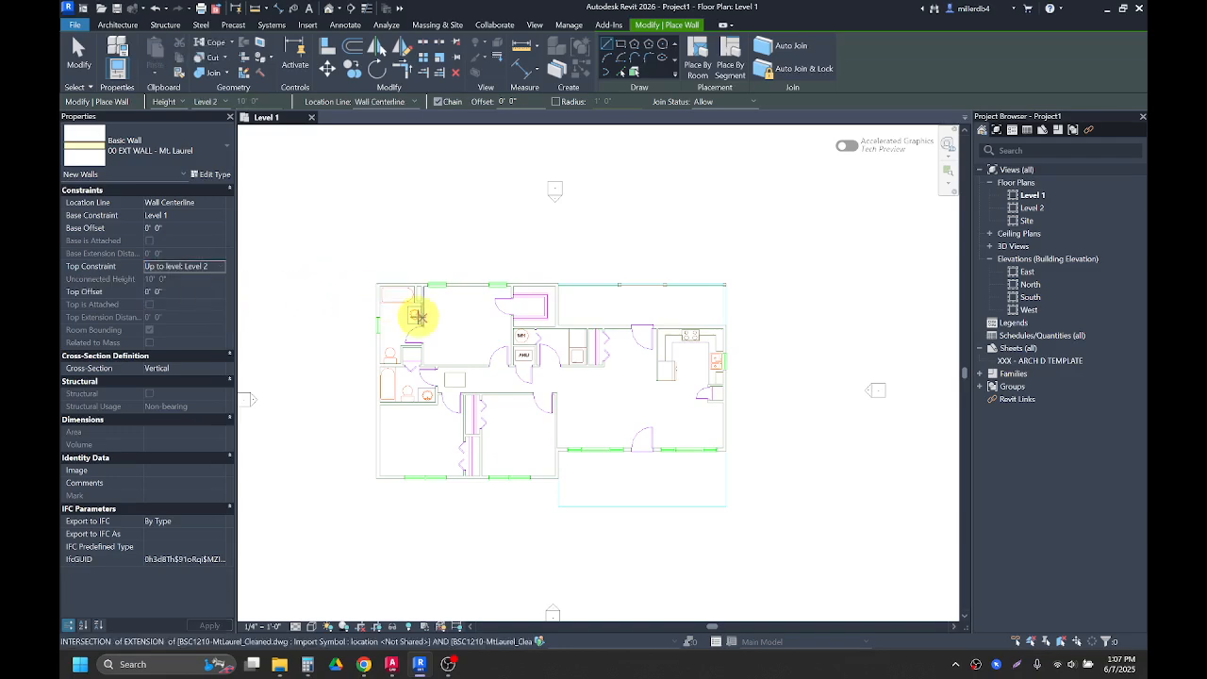
Step: Trace exterior walls from the plan's top-left corner along the north edges and down the east side of the linked drawing
{"action": "scroll", "coordinate": [418, 316], "scroll_direction": "up", "scroll_amount": 4}
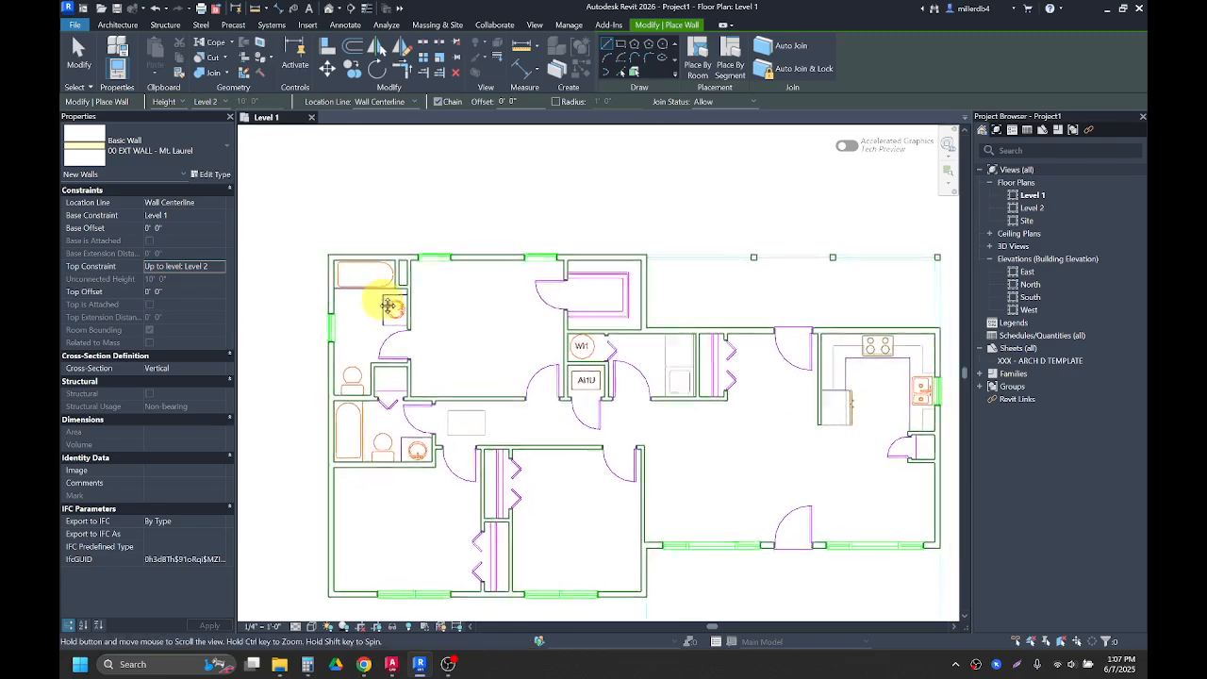
{"action": "middle_click_drag", "start_coordinate": [388, 307], "coordinate": [351, 278]}
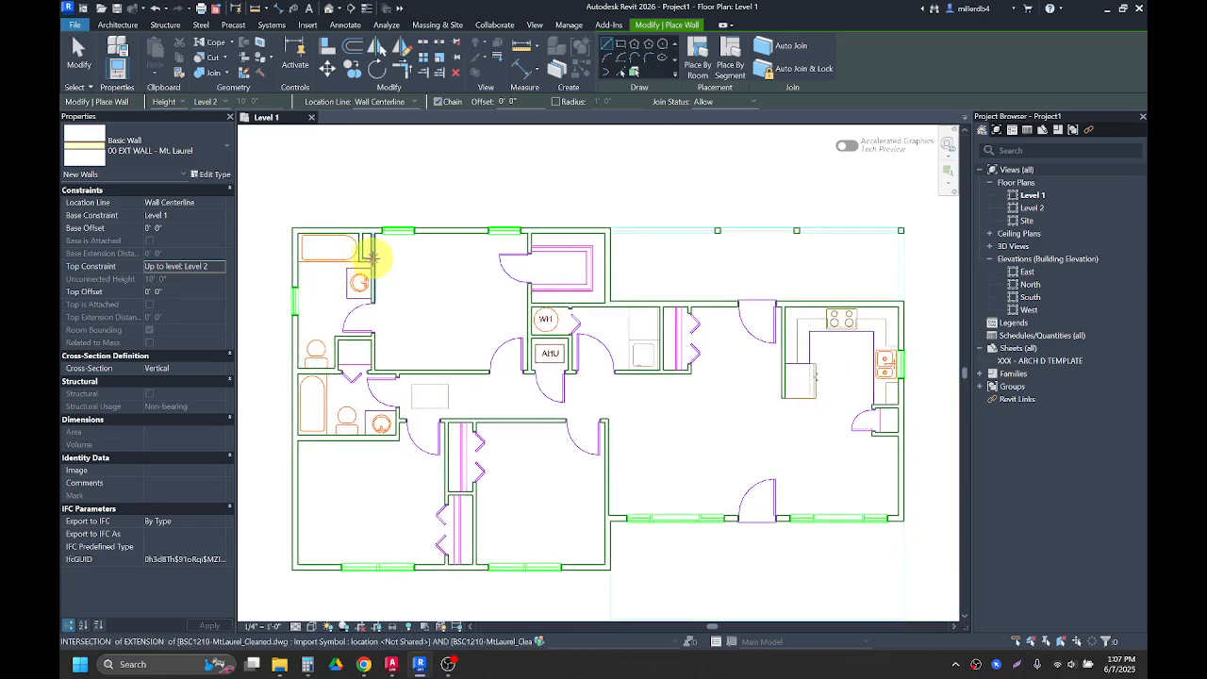
{"action": "scroll", "coordinate": [294, 229], "scroll_direction": "up", "scroll_amount": 3}
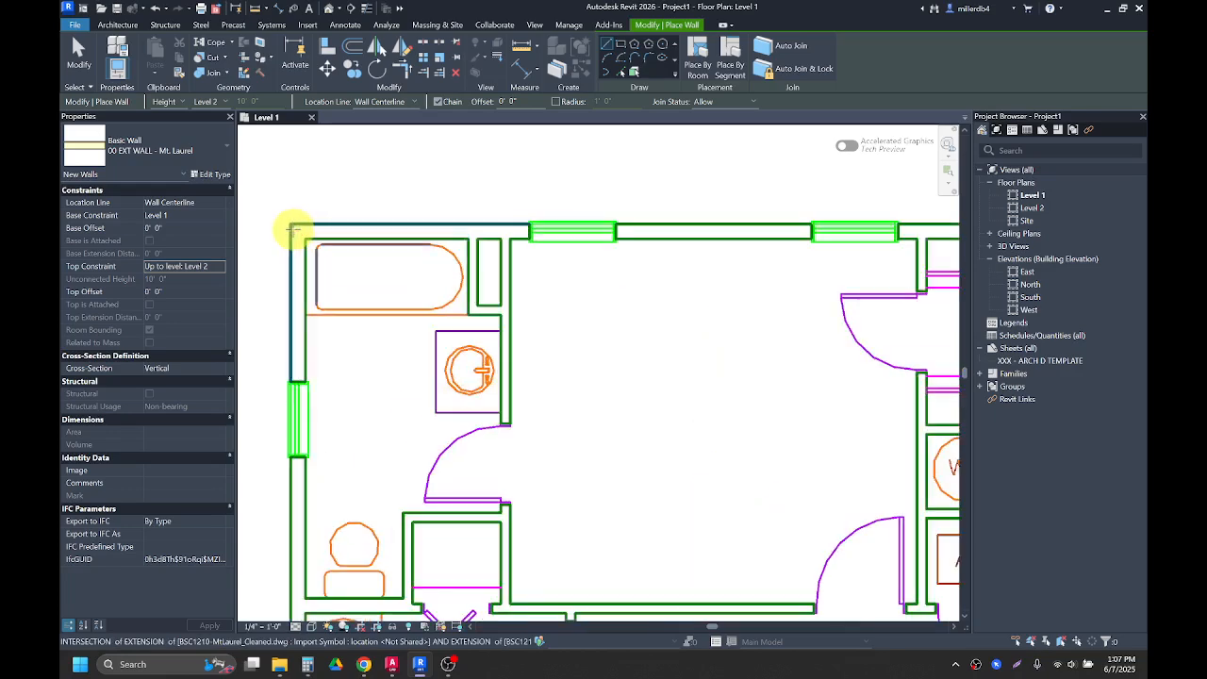
{"action": "left_click", "coordinate": [298, 231]}
{"action": "scroll", "coordinate": [360, 232], "scroll_direction": "down", "scroll_amount": 3}
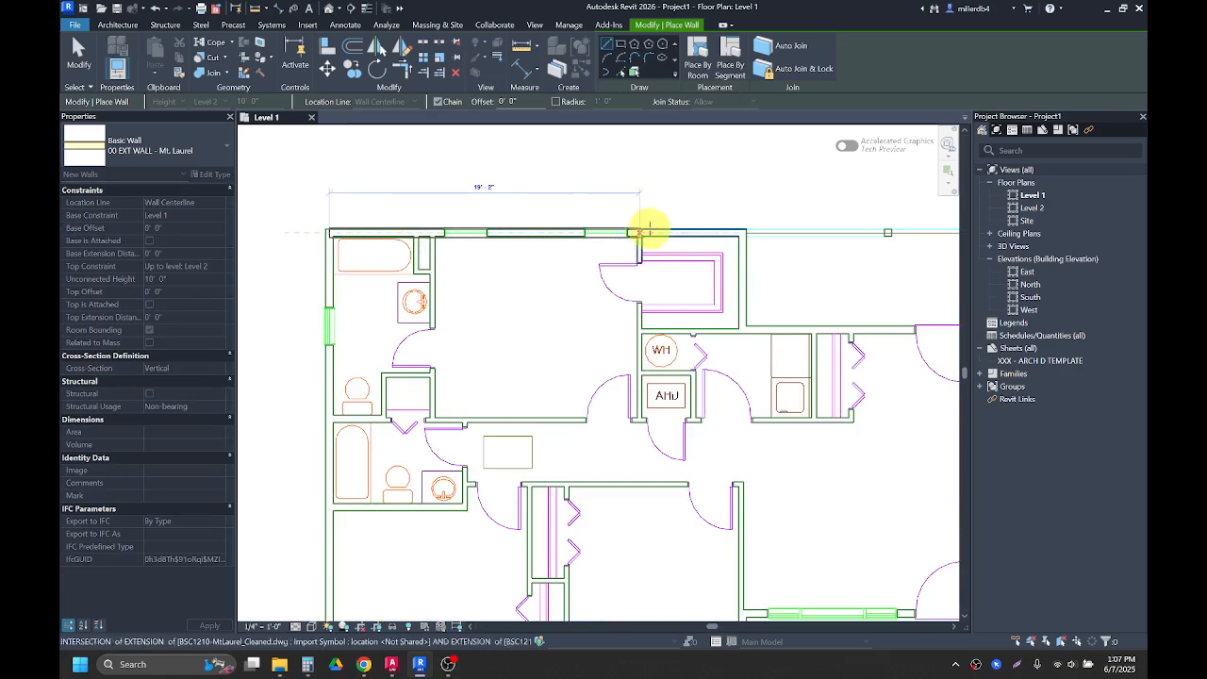
{"action": "left_click", "coordinate": [741, 233]}
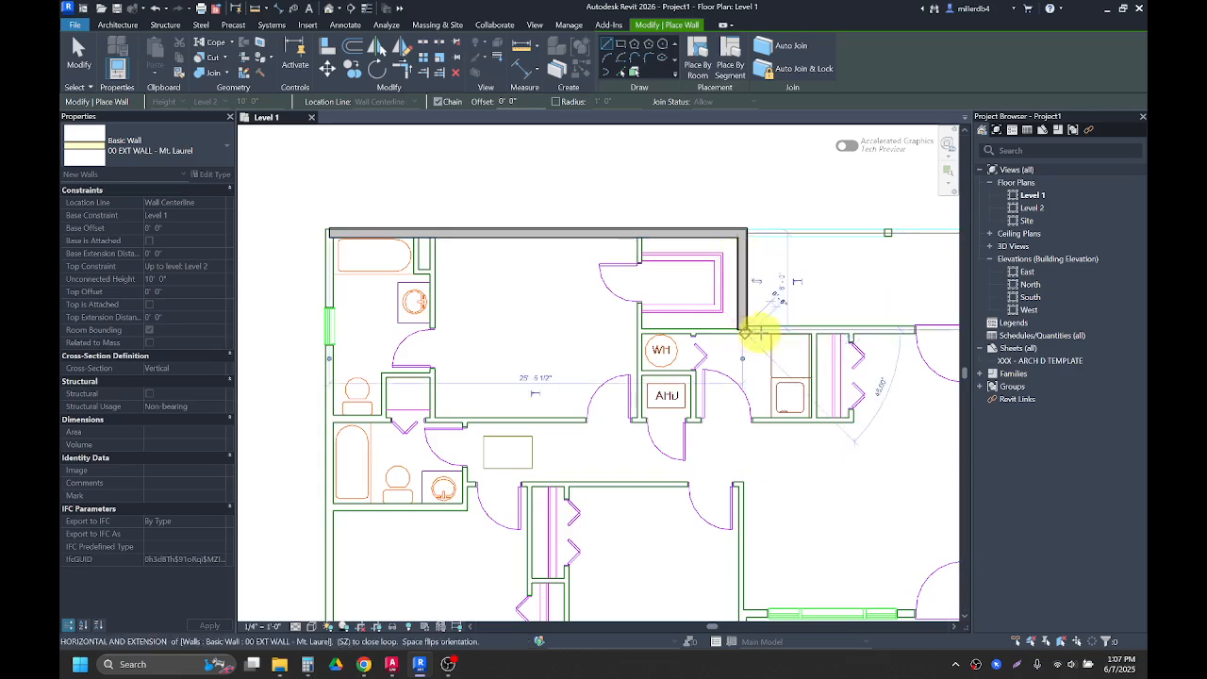
{"action": "scroll", "coordinate": [762, 331], "scroll_direction": "down", "scroll_amount": 3}
{"action": "middle_click_drag", "start_coordinate": [773, 342], "coordinate": [575, 329]}
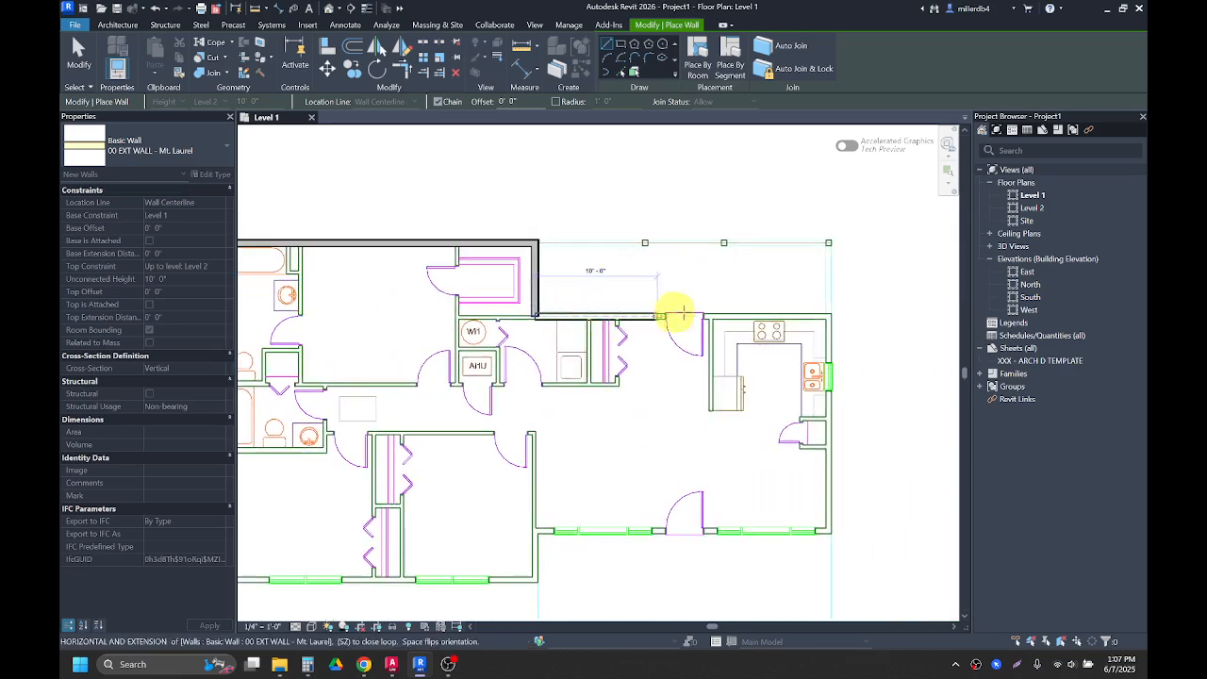
{"action": "left_click", "coordinate": [827, 317]}
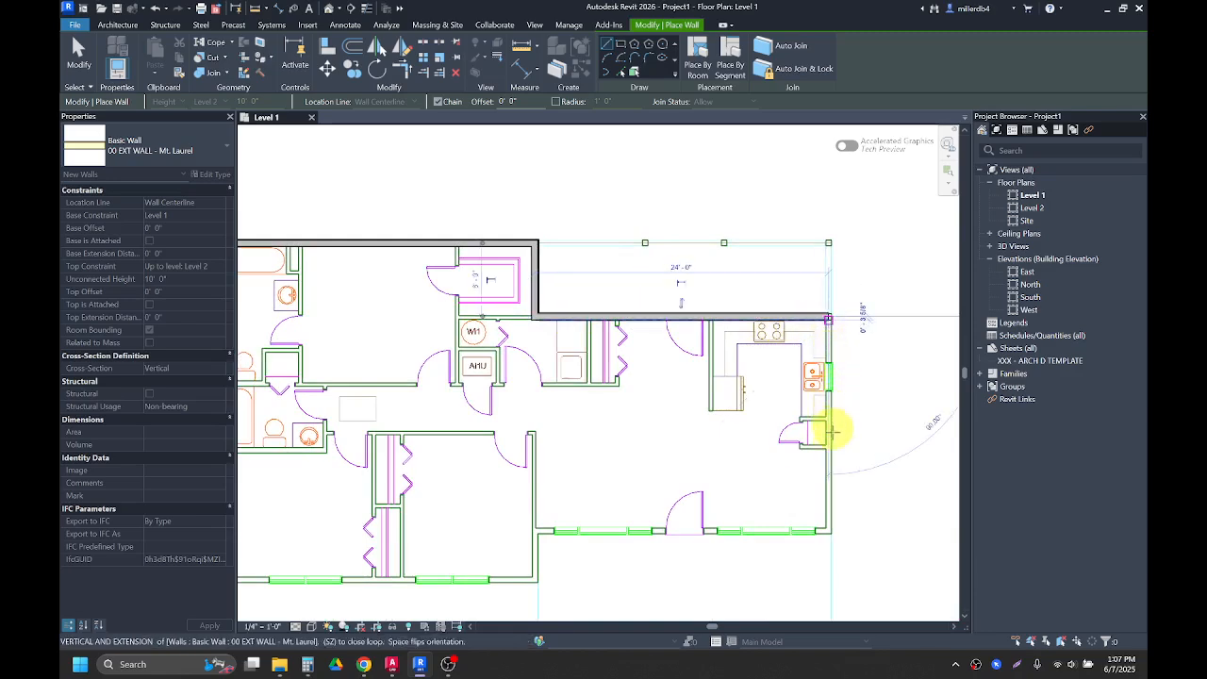
{"action": "left_click", "coordinate": [827, 530]}
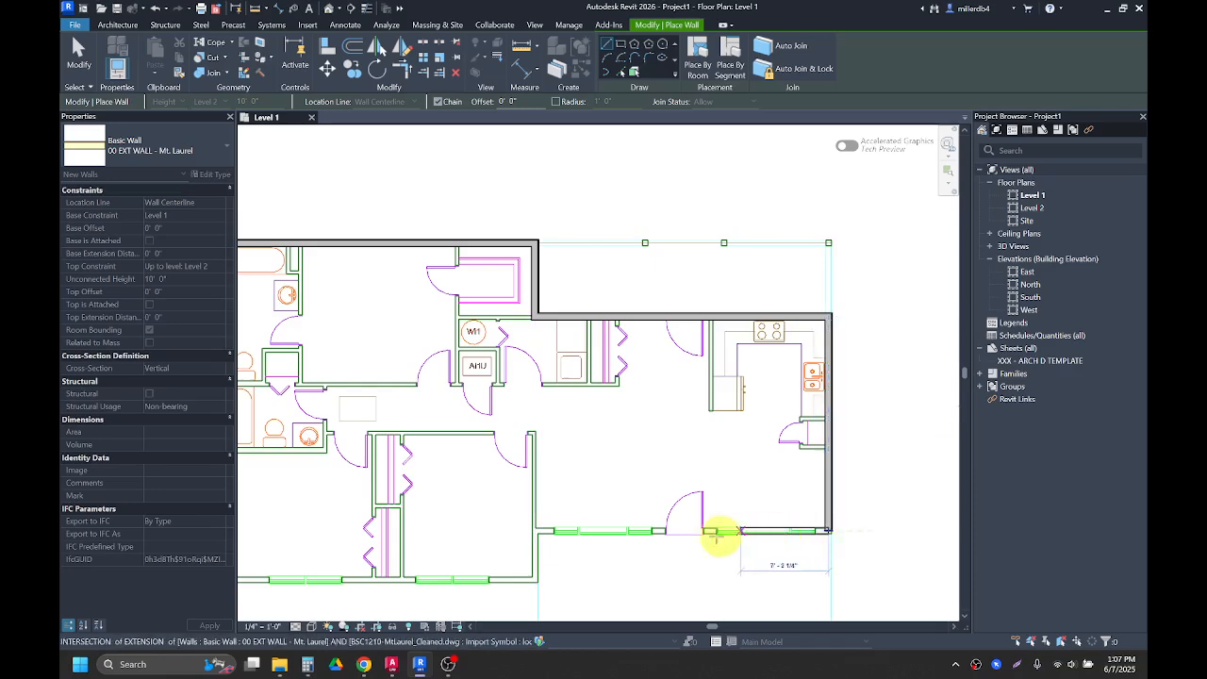
Step: Continue the exterior walls along the south edges and up the west side to close the perimeter, then exit the tool
{"action": "left_click", "coordinate": [535, 531]}
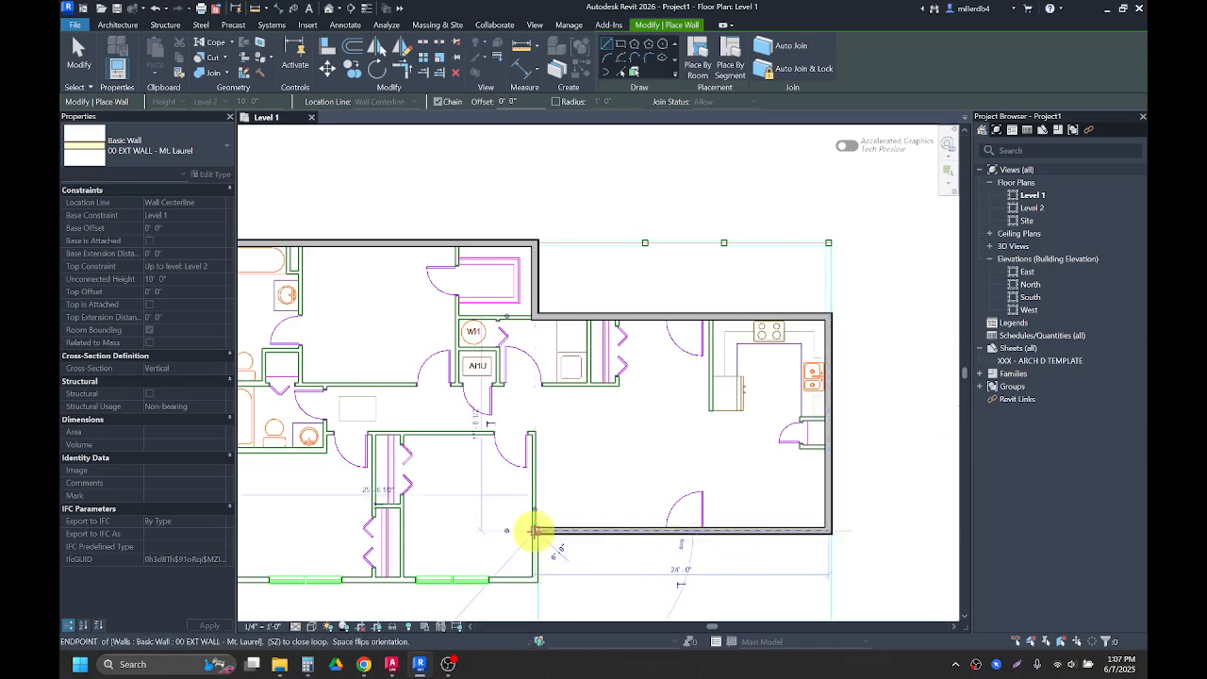
{"action": "left_click", "coordinate": [535, 578]}
{"action": "scroll", "coordinate": [497, 575], "scroll_direction": "down", "scroll_amount": 3}
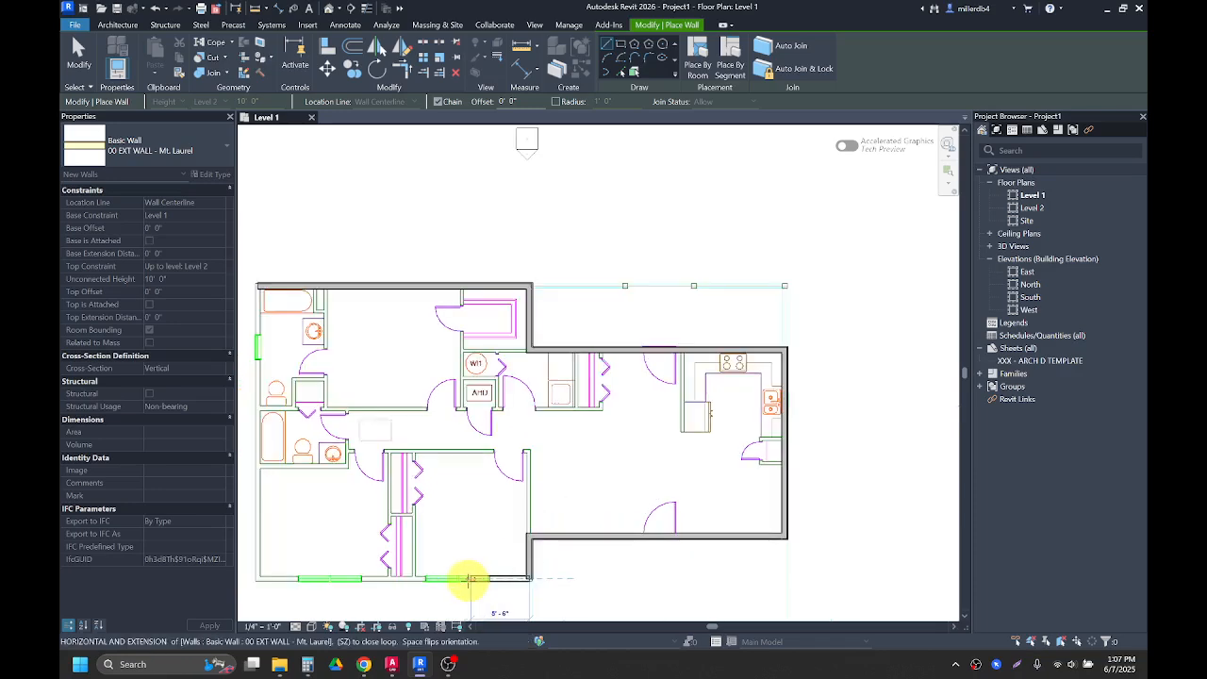
{"action": "scroll", "coordinate": [466, 575], "scroll_direction": "up", "scroll_amount": 2}
{"action": "left_click", "coordinate": [324, 572]}
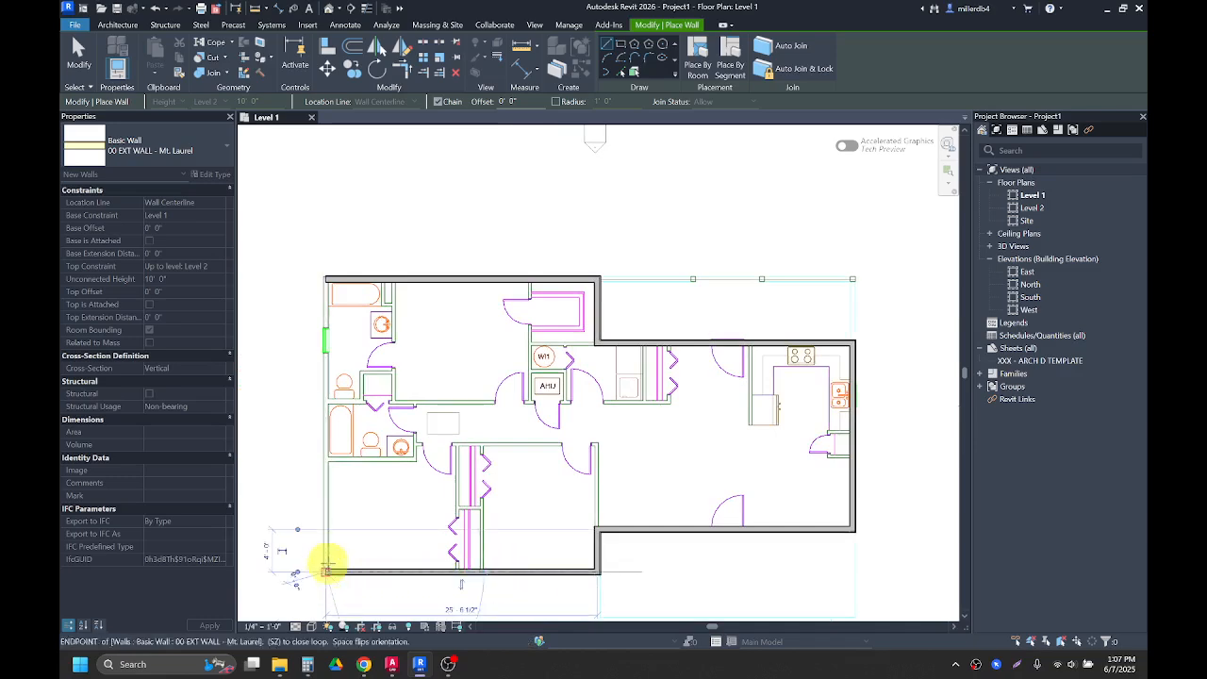
{"action": "left_click", "coordinate": [325, 280]}
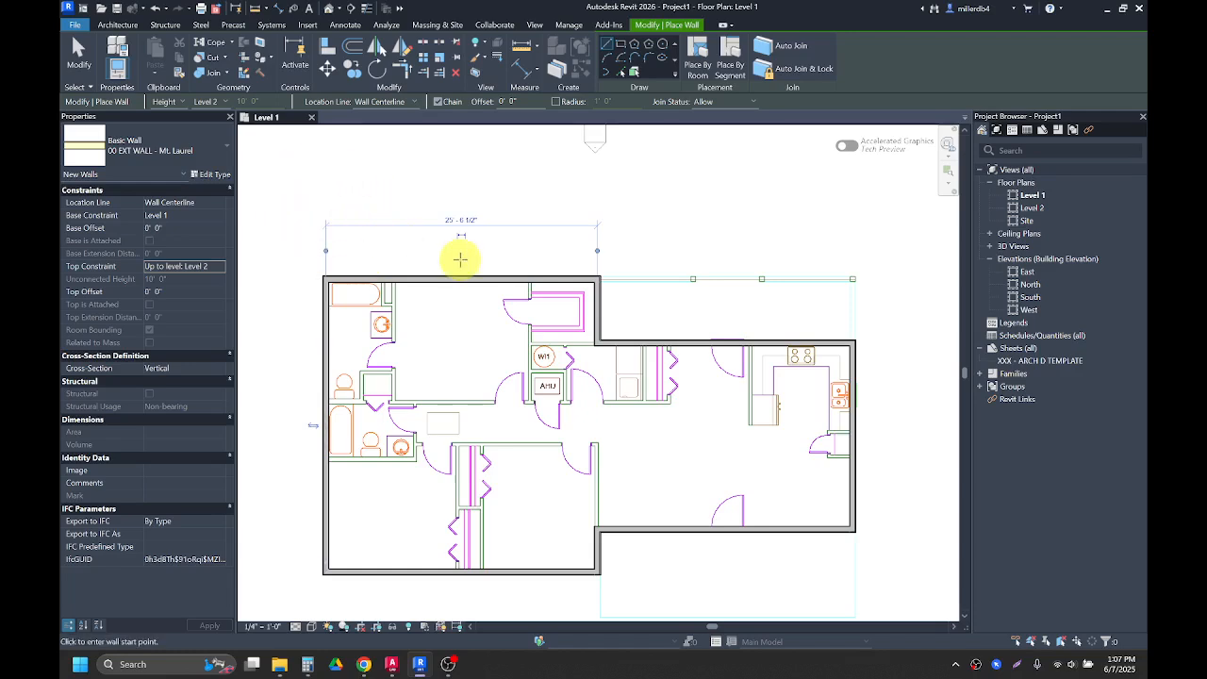
{"action": "key", "text": "Escape"}
{"action": "key", "text": "Escape"}
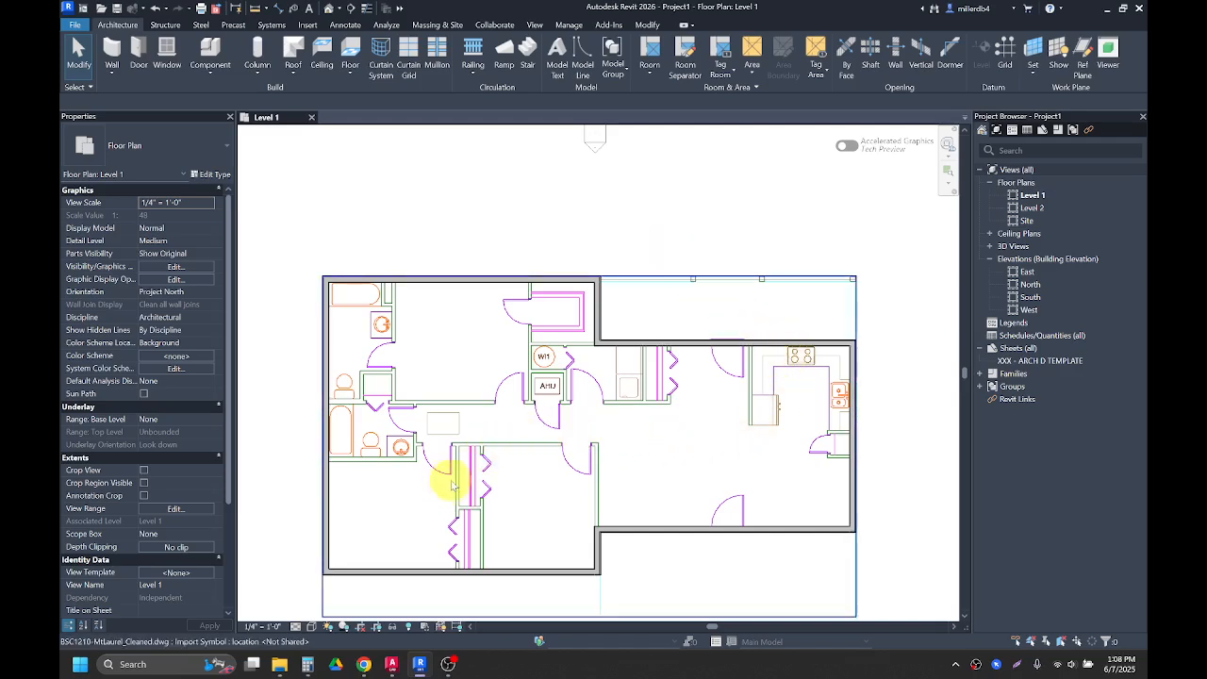
Step: Start the Wall tool again and switch the wall type to 00 INT WALL - Mt. Laurel
{"action": "scroll", "coordinate": [412, 475], "scroll_direction": "up", "scroll_amount": 1}
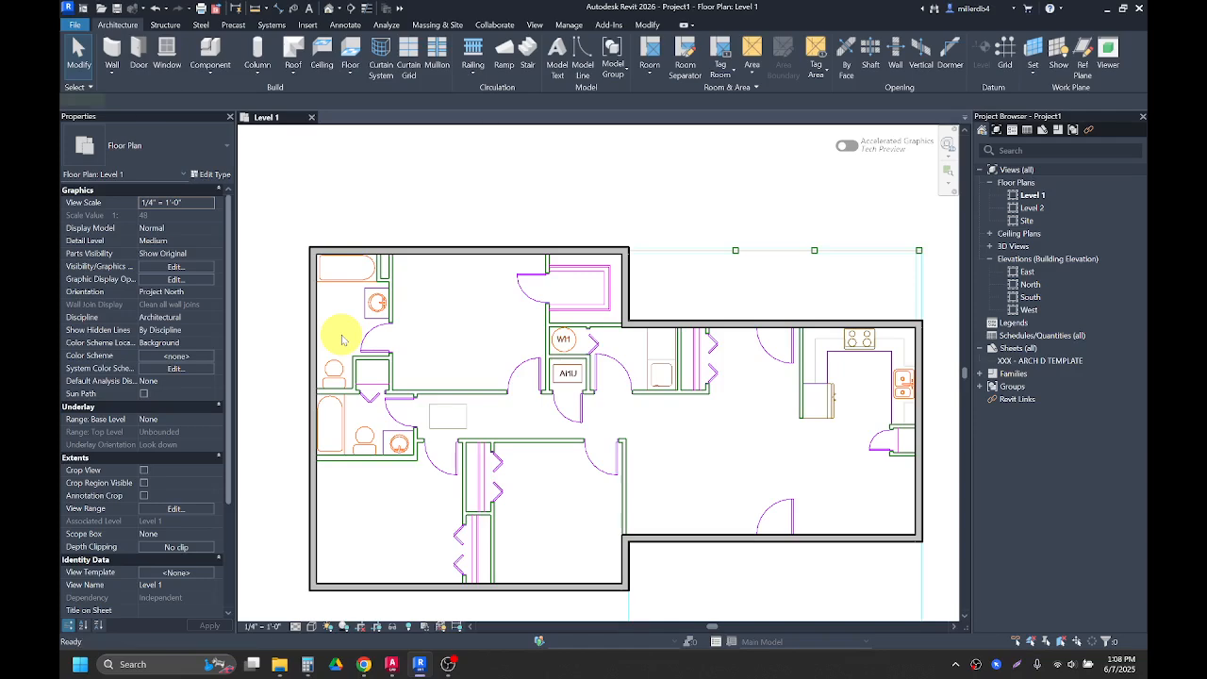
{"action": "key", "text": "w"}
{"action": "key", "text": "a"}
{"action": "left_click", "coordinate": [148, 146]}
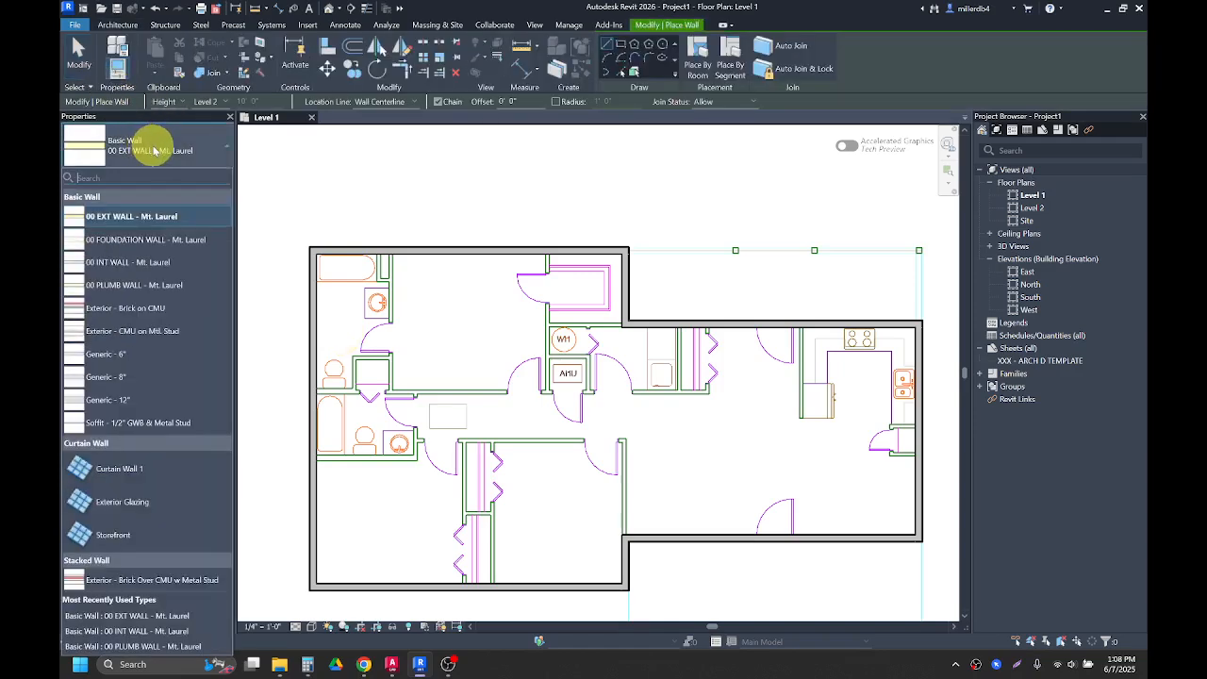
{"action": "left_click", "coordinate": [90, 271]}
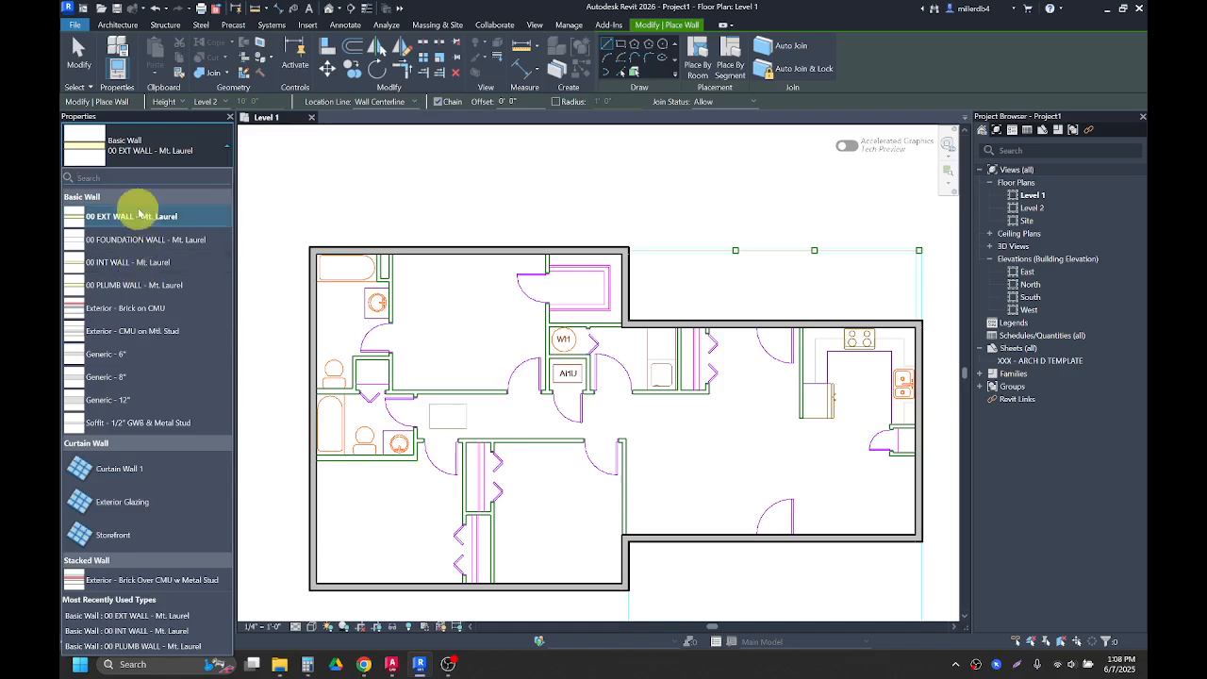
{"action": "left_click", "coordinate": [141, 264]}
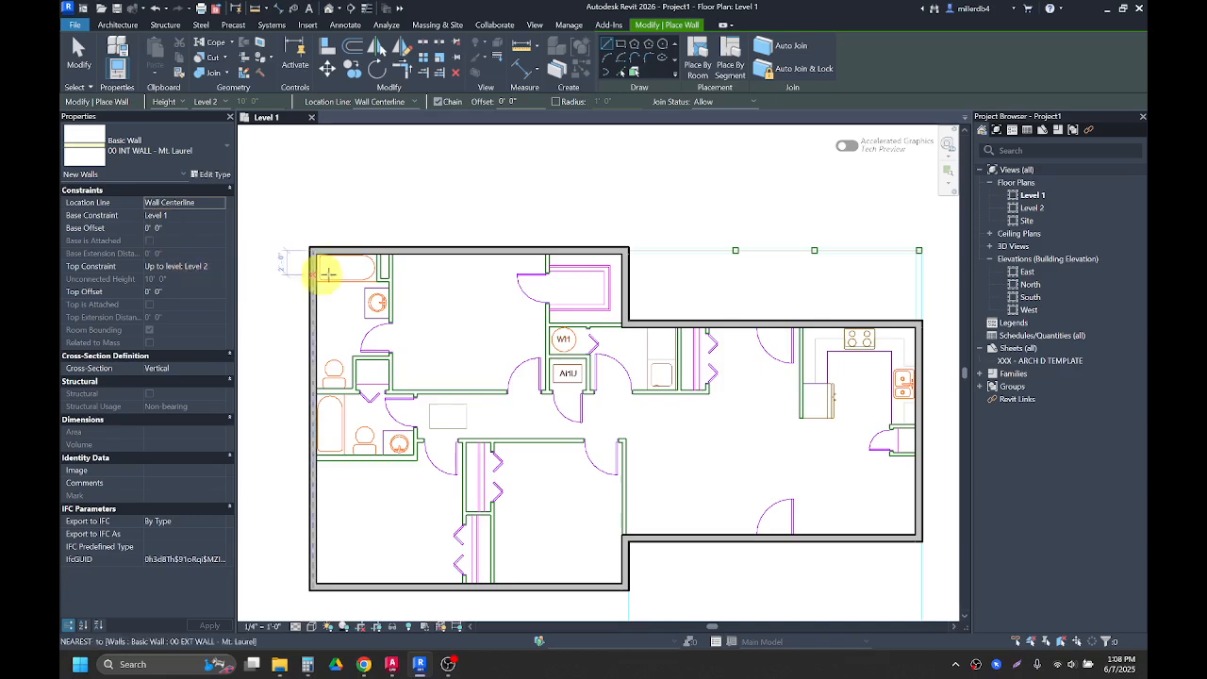
Step: Draw a short interior wall beside the top-left bathroom tub, tracing the linked drawing down from the north wall
{"action": "scroll", "coordinate": [377, 260], "scroll_direction": "up", "scroll_amount": 5}
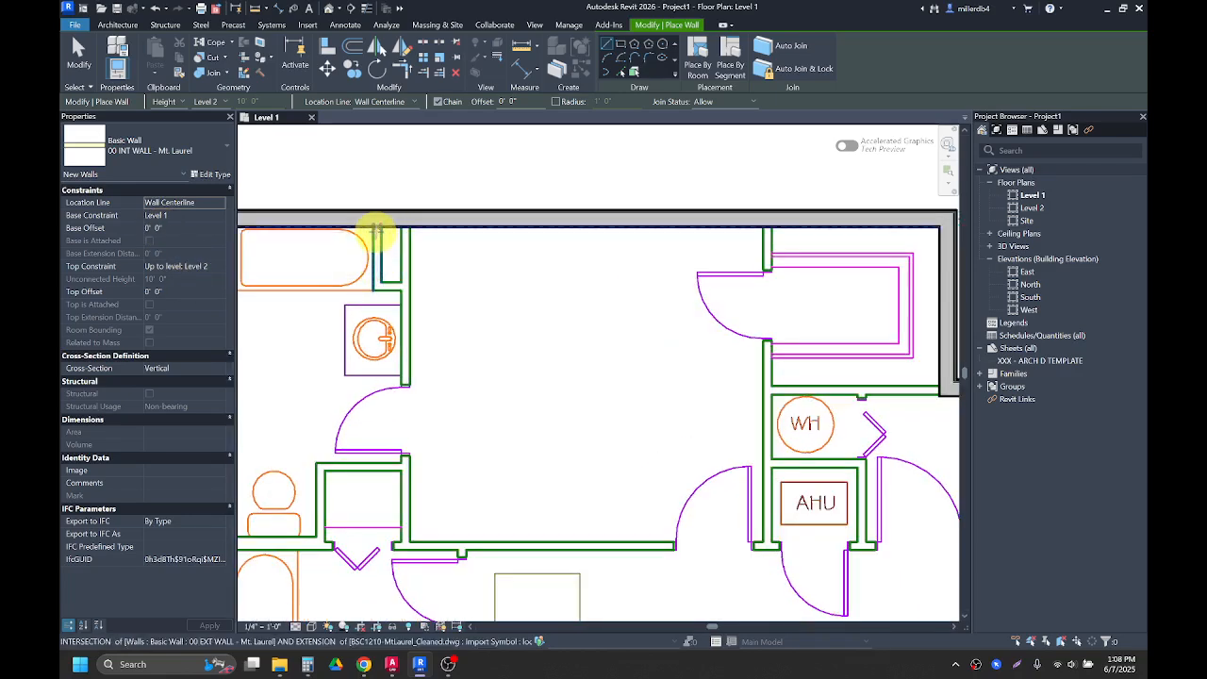
{"action": "left_click", "coordinate": [376, 227]}
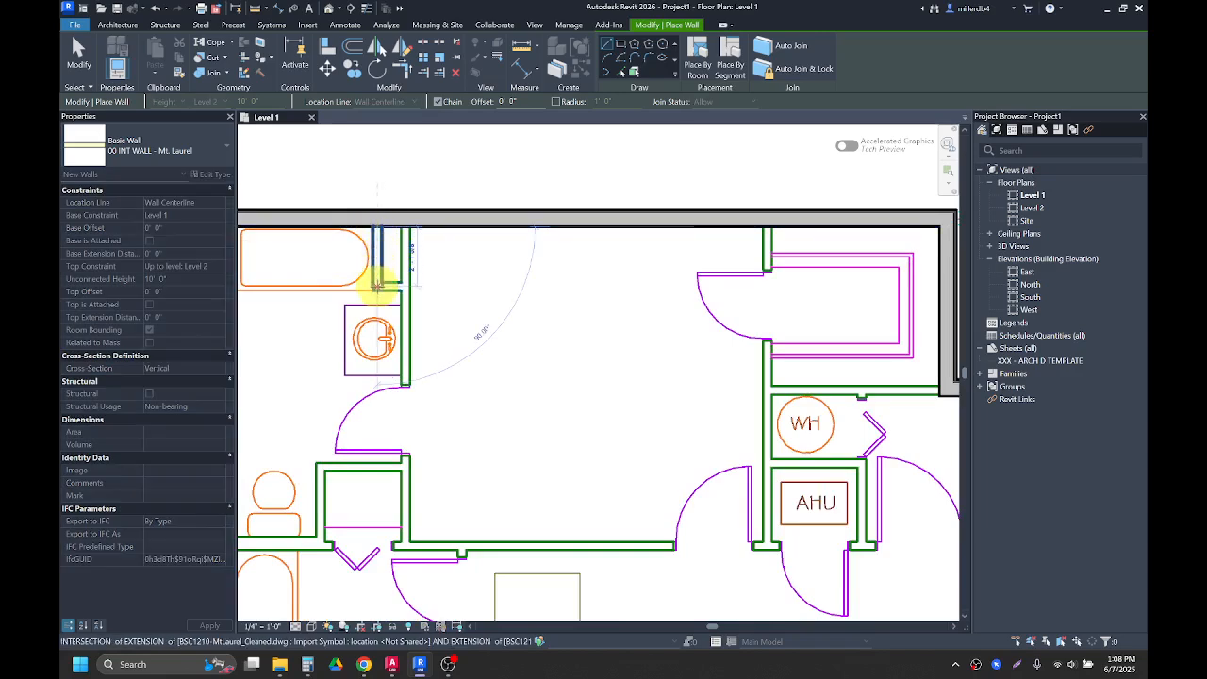
{"action": "left_click", "coordinate": [377, 286]}
{"action": "left_click", "coordinate": [404, 284]}
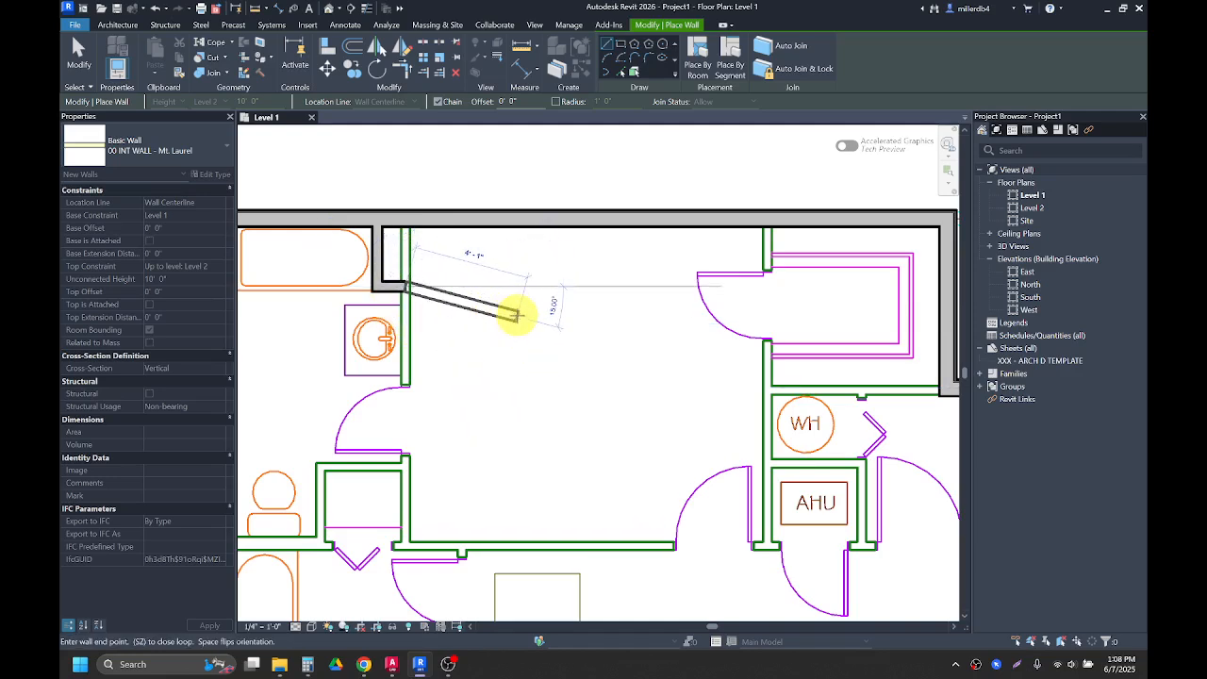
{"action": "key", "text": "Escape"}
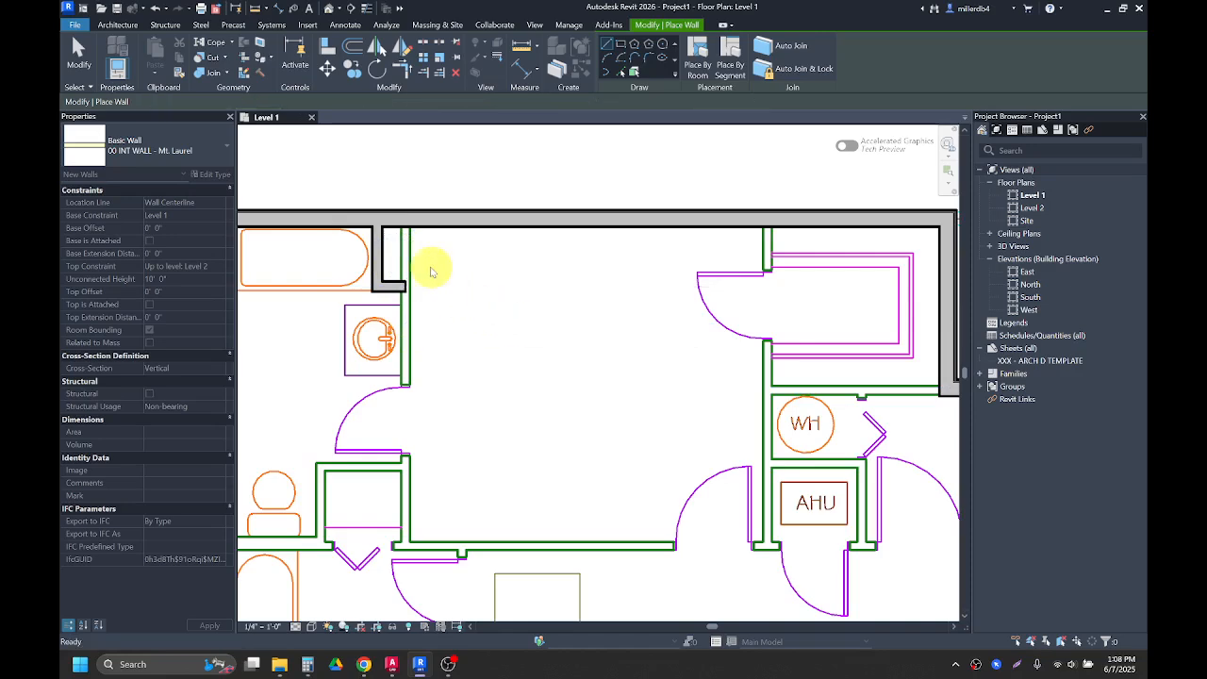
Step: Draw an interior wall from the north exterior wall straight down to the corridor line, east of the top-left bathroom
{"action": "left_click", "coordinate": [405, 219]}
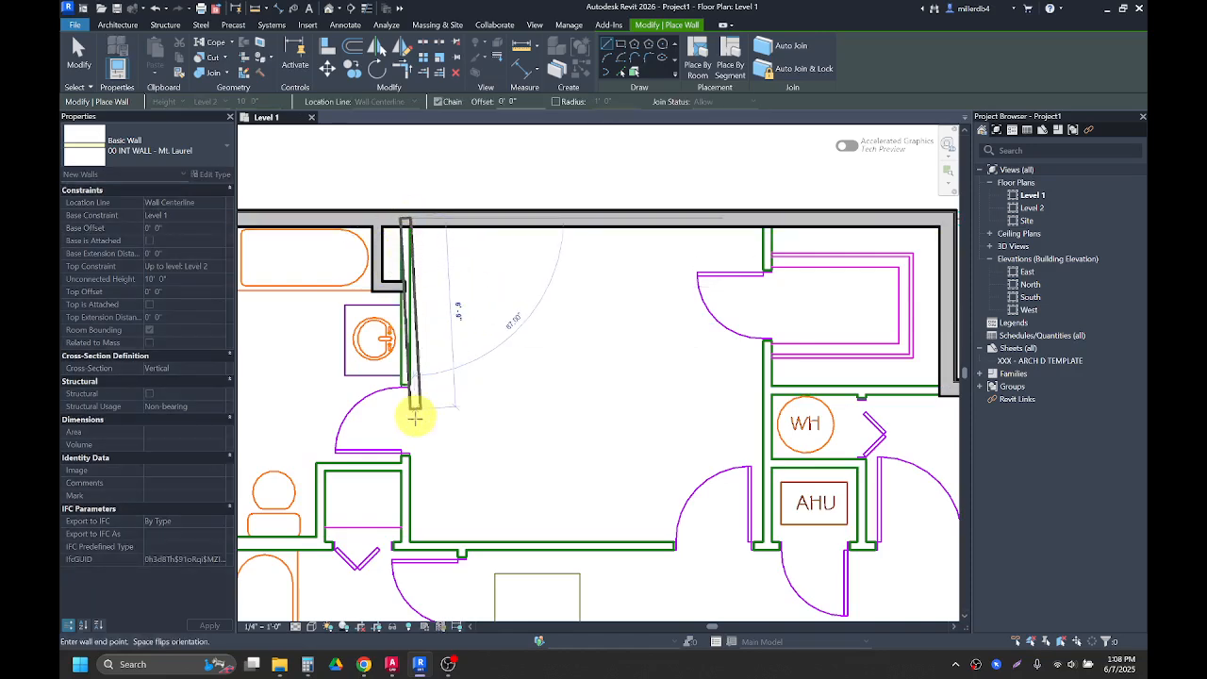
{"action": "left_click", "coordinate": [406, 544]}
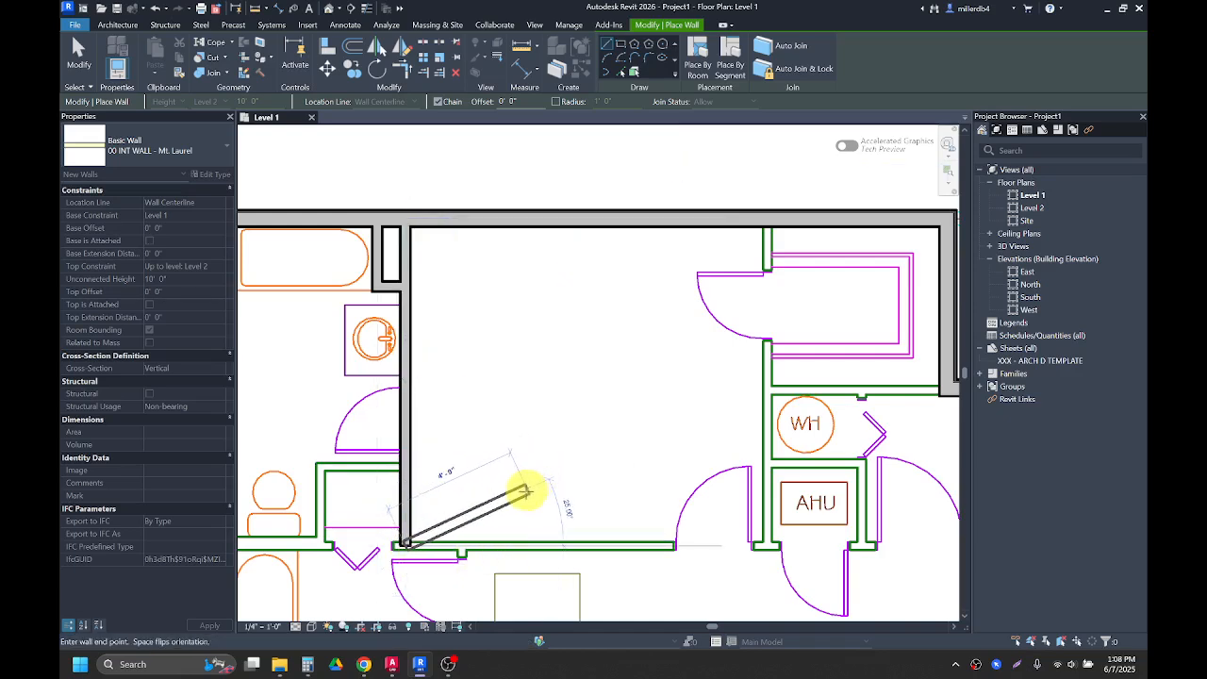
{"action": "key", "text": "Escape"}
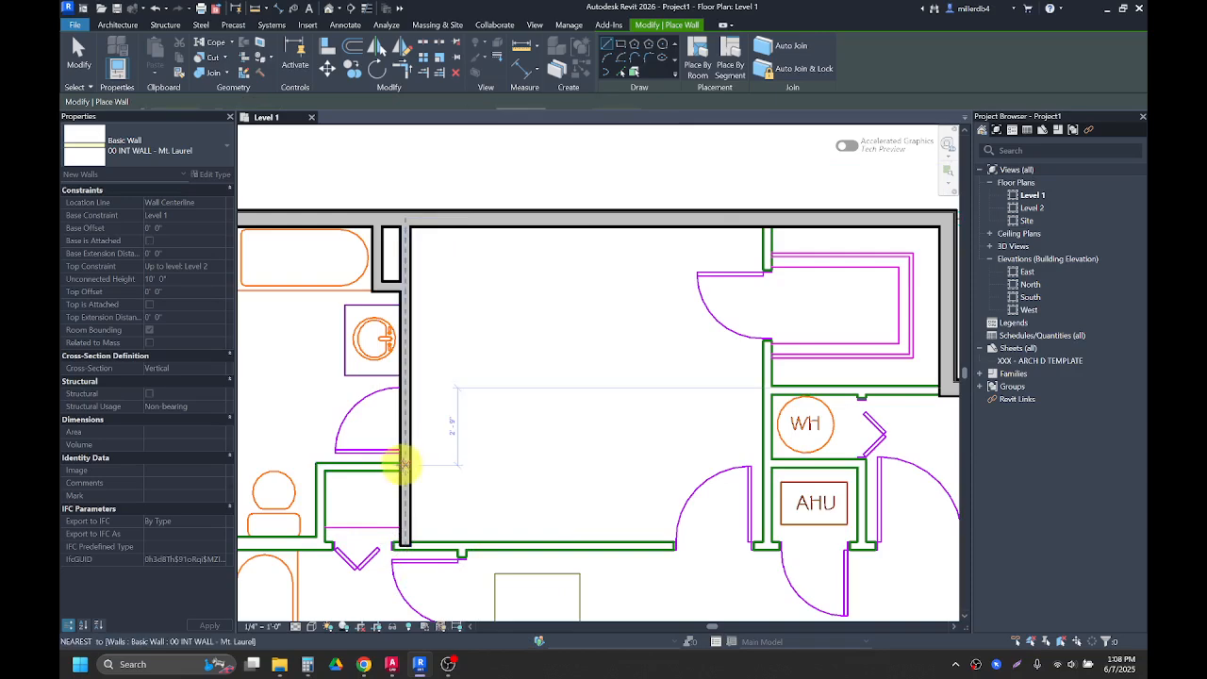
Step: Draw an interior wall from that wall west across the closet, then down to the corridor line
{"action": "left_click", "coordinate": [406, 467]}
{"action": "left_click", "coordinate": [319, 469]}
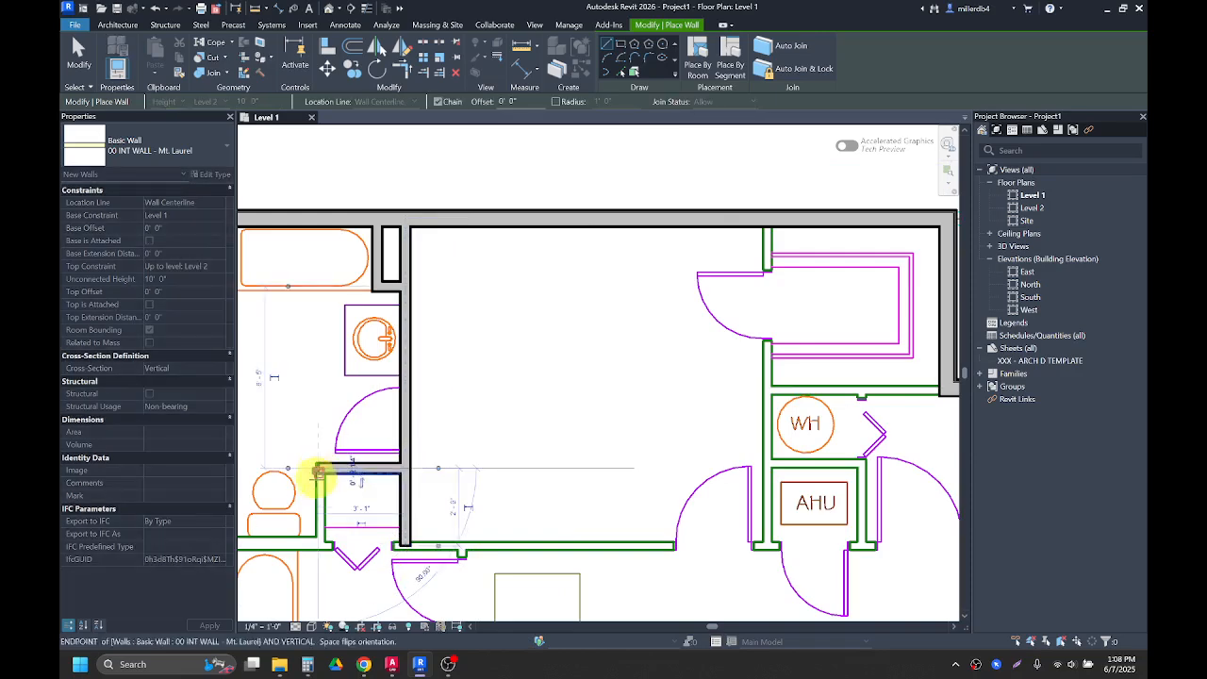
{"action": "left_click", "coordinate": [319, 545]}
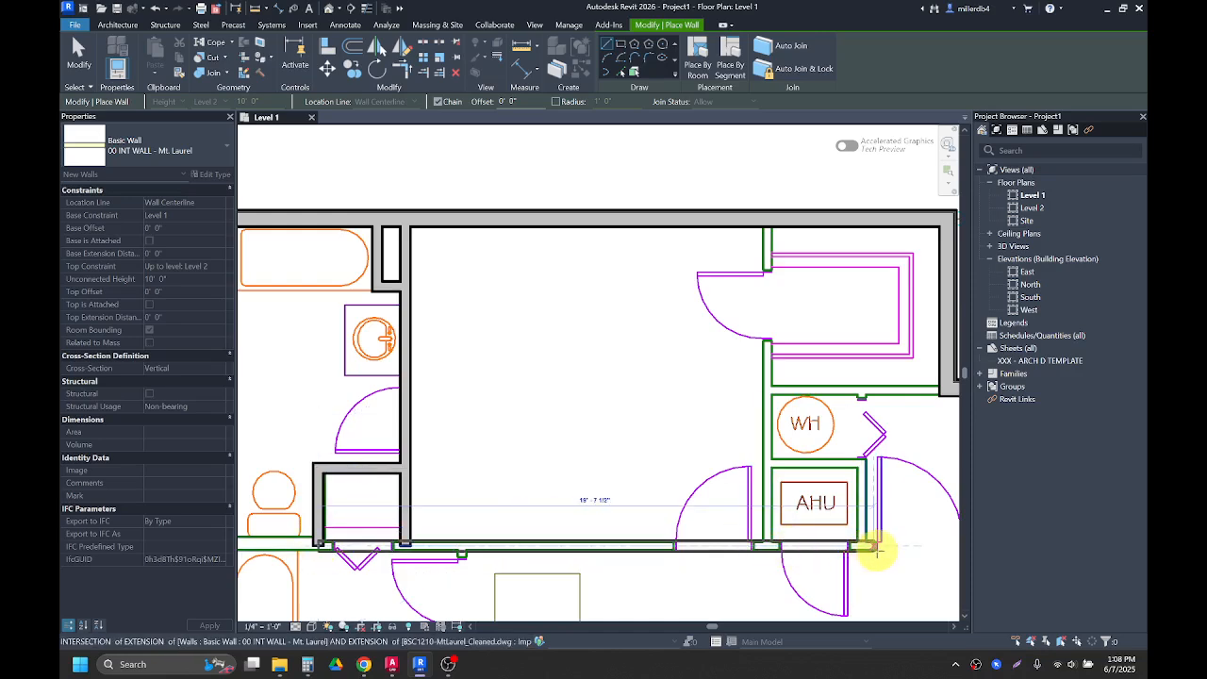
Step: Continue the wall east along the corridor's north edge, then turn it up to the north exterior wall
{"action": "scroll", "coordinate": [870, 553], "scroll_direction": "down", "scroll_amount": 1}
{"action": "middle_click_drag", "start_coordinate": [870, 552], "coordinate": [585, 531]}
{"action": "scroll", "coordinate": [772, 533], "scroll_direction": "down", "scroll_amount": 1}
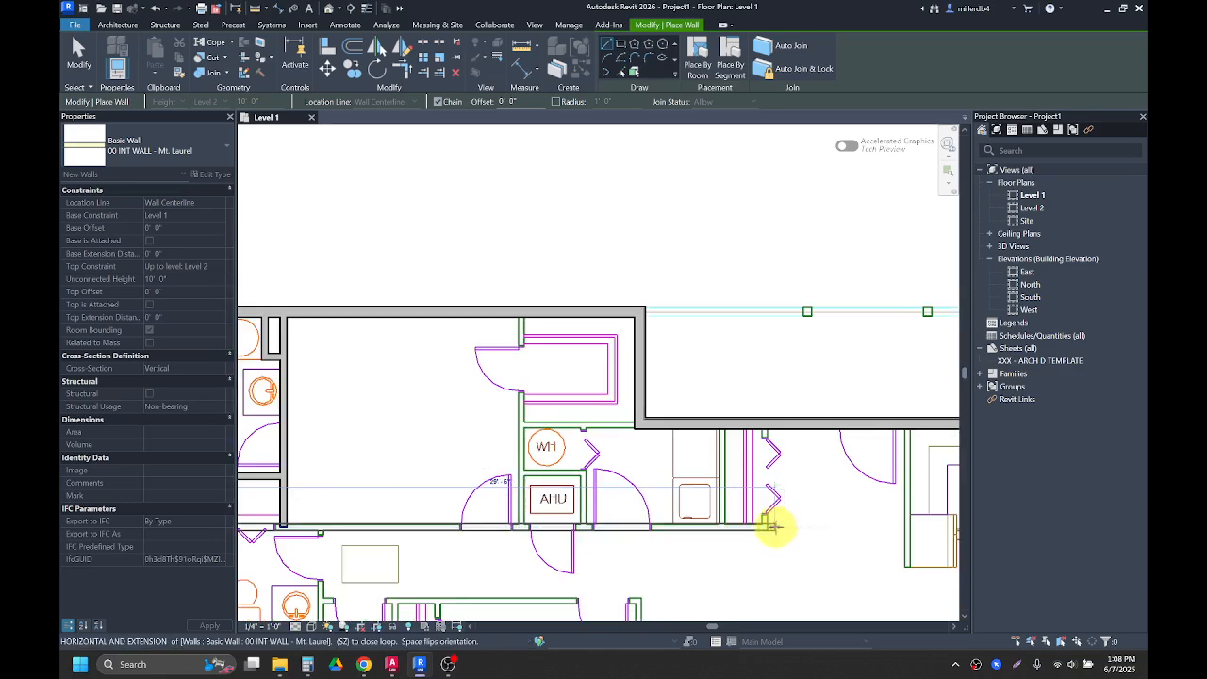
{"action": "scroll", "coordinate": [764, 527], "scroll_direction": "up", "scroll_amount": 3}
{"action": "left_click", "coordinate": [764, 527]}
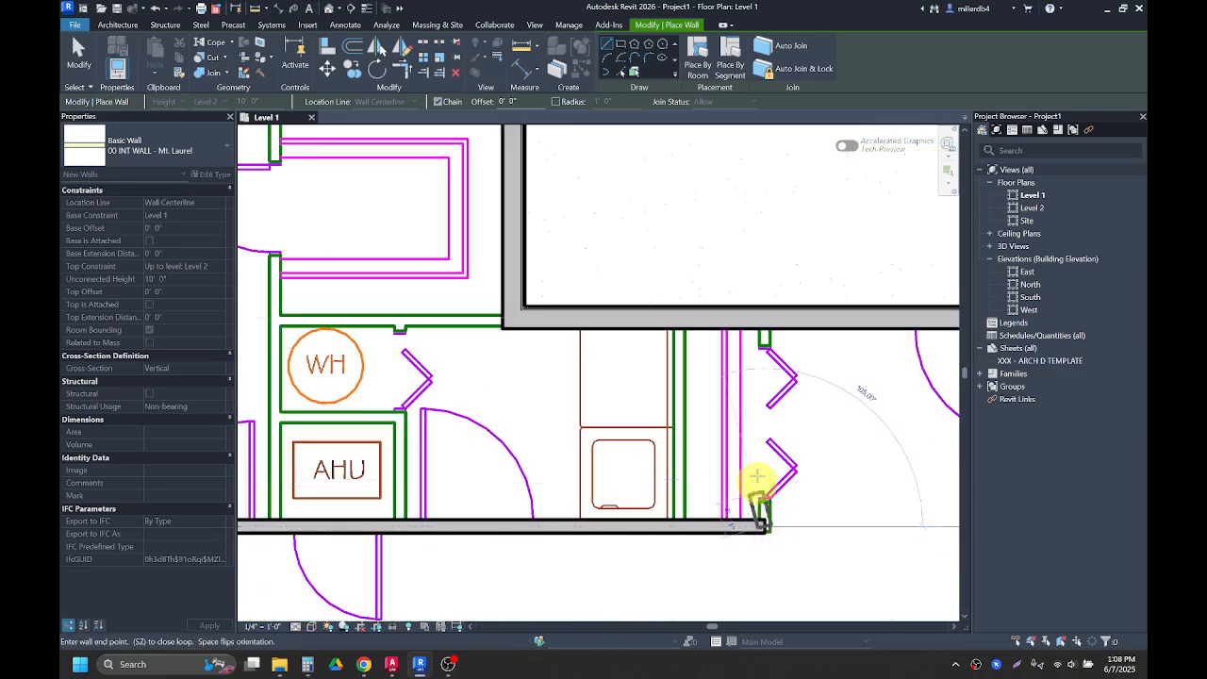
{"action": "left_click", "coordinate": [764, 321]}
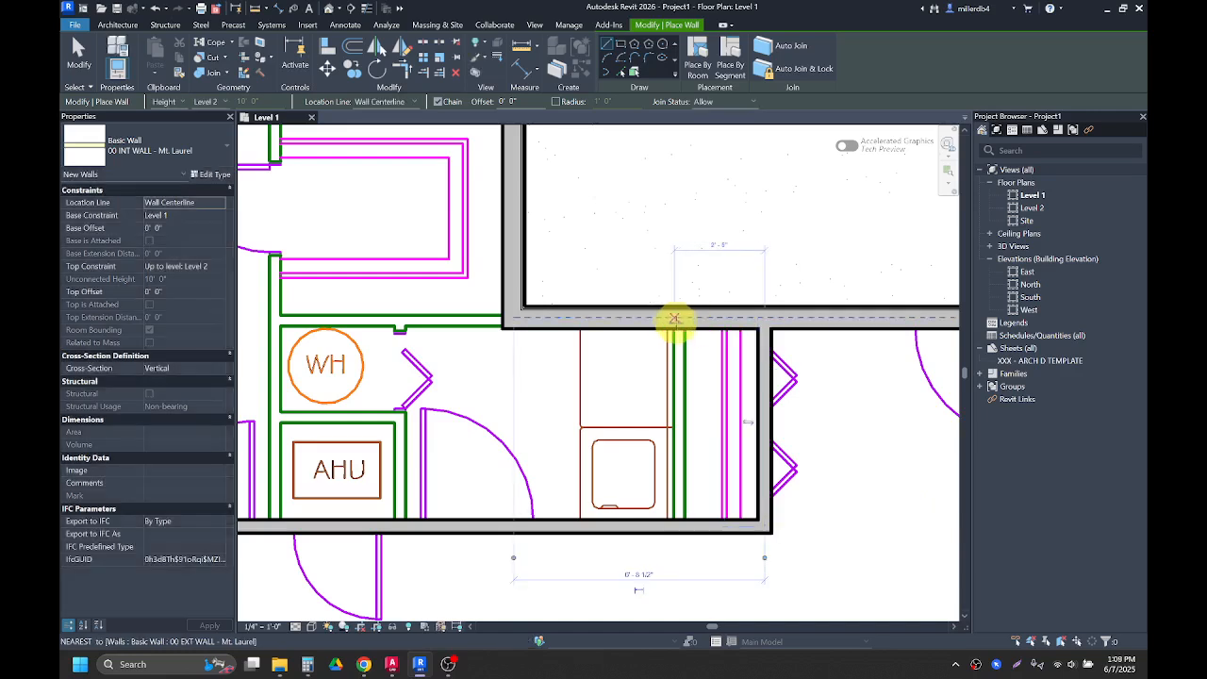
Step: Draw a vertical interior wall from the north exterior wall down to the corridor beside the laundry space
{"action": "left_click", "coordinate": [679, 319]}
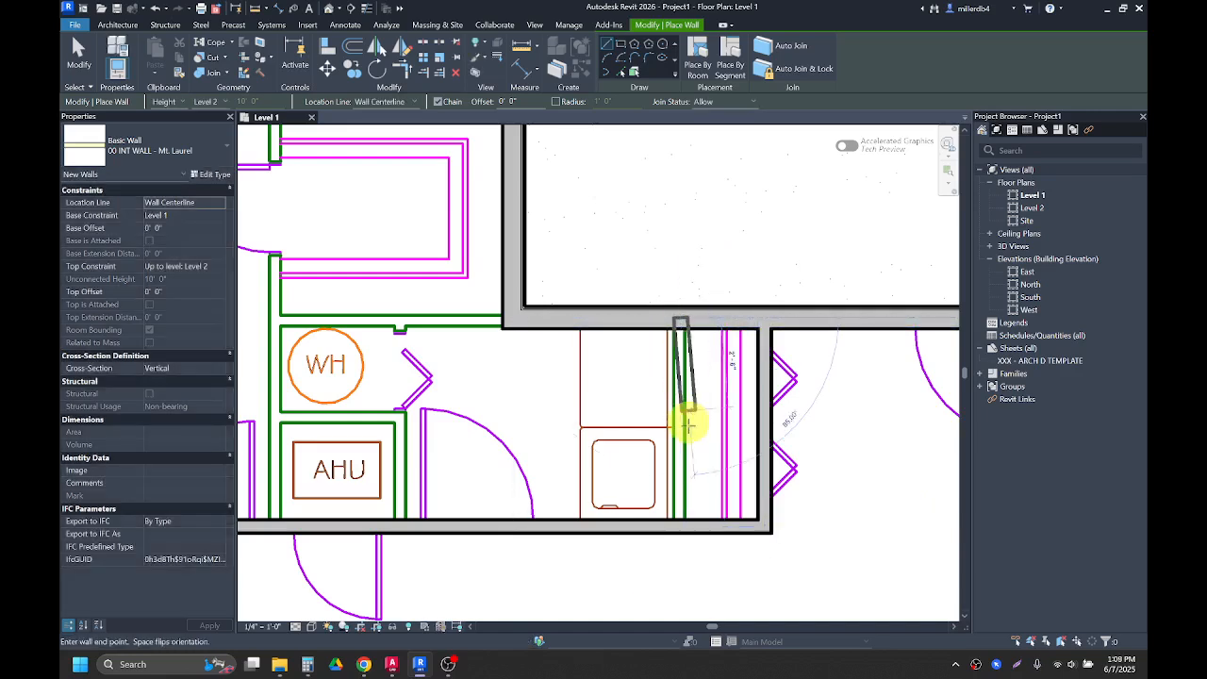
{"action": "left_click", "coordinate": [682, 528]}
{"action": "key", "text": "Escape"}
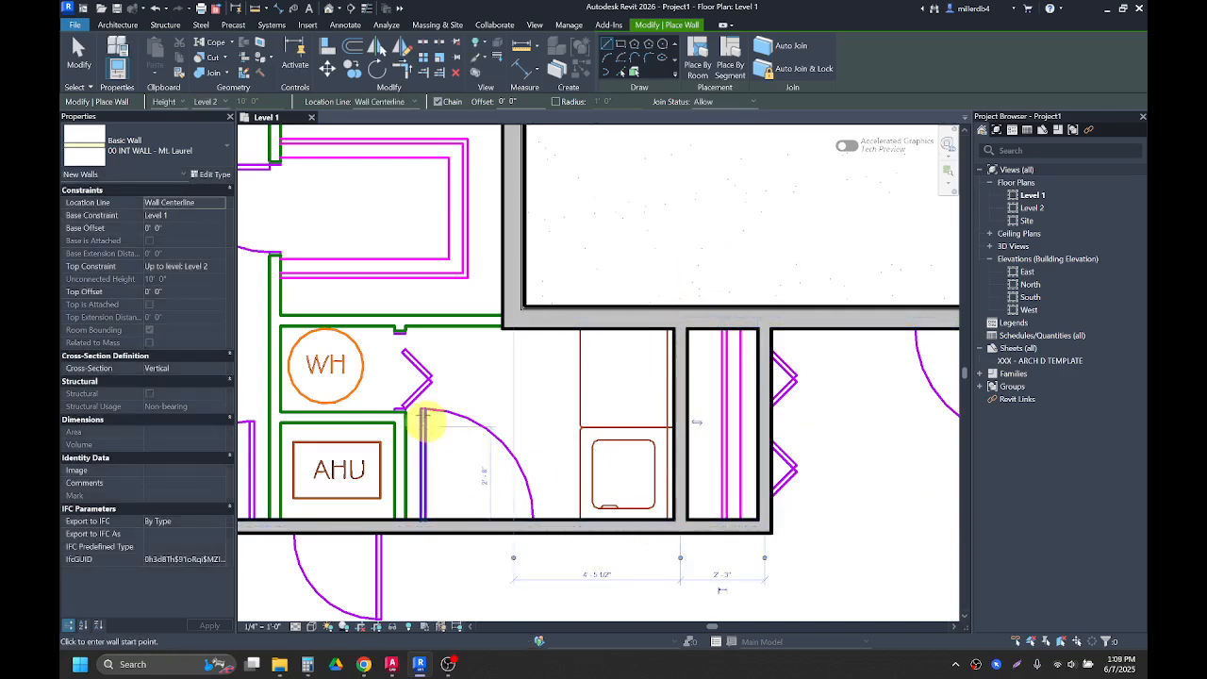
Step: Draw a horizontal interior wall westward along the north side of the water heater closet
{"action": "left_click", "coordinate": [502, 319]}
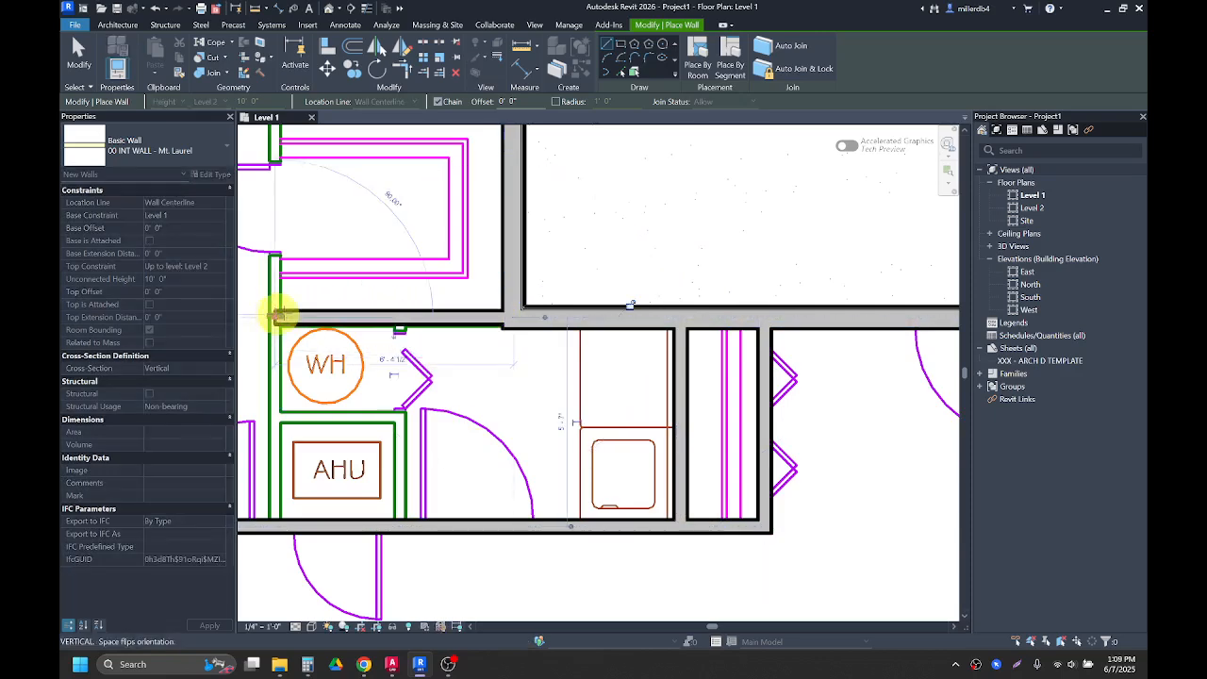
{"action": "scroll", "coordinate": [286, 302], "scroll_direction": "down", "scroll_amount": 1}
{"action": "middle_click_drag", "start_coordinate": [315, 313], "coordinate": [441, 350]}
Step: Draw an interior wall from the north exterior wall down the east side of the bathroom to the corridor
{"action": "left_click", "coordinate": [401, 191]}
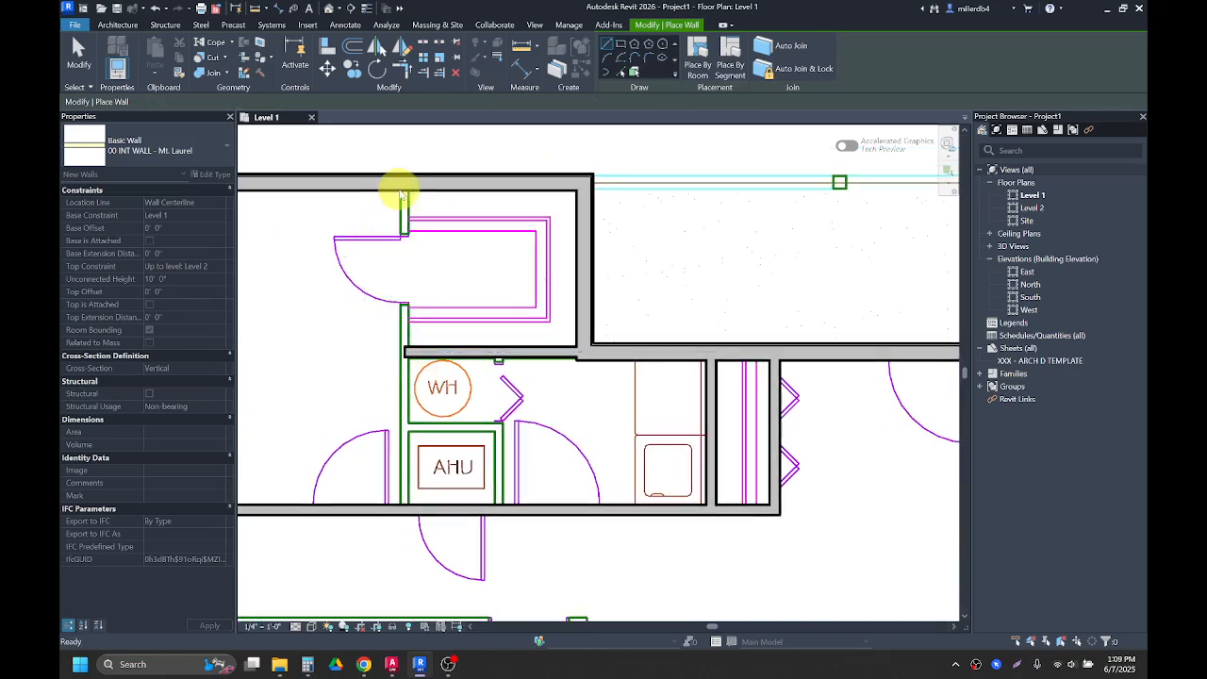
{"action": "scroll", "coordinate": [405, 194], "scroll_direction": "up", "scroll_amount": 1}
{"action": "left_click", "coordinate": [402, 187]}
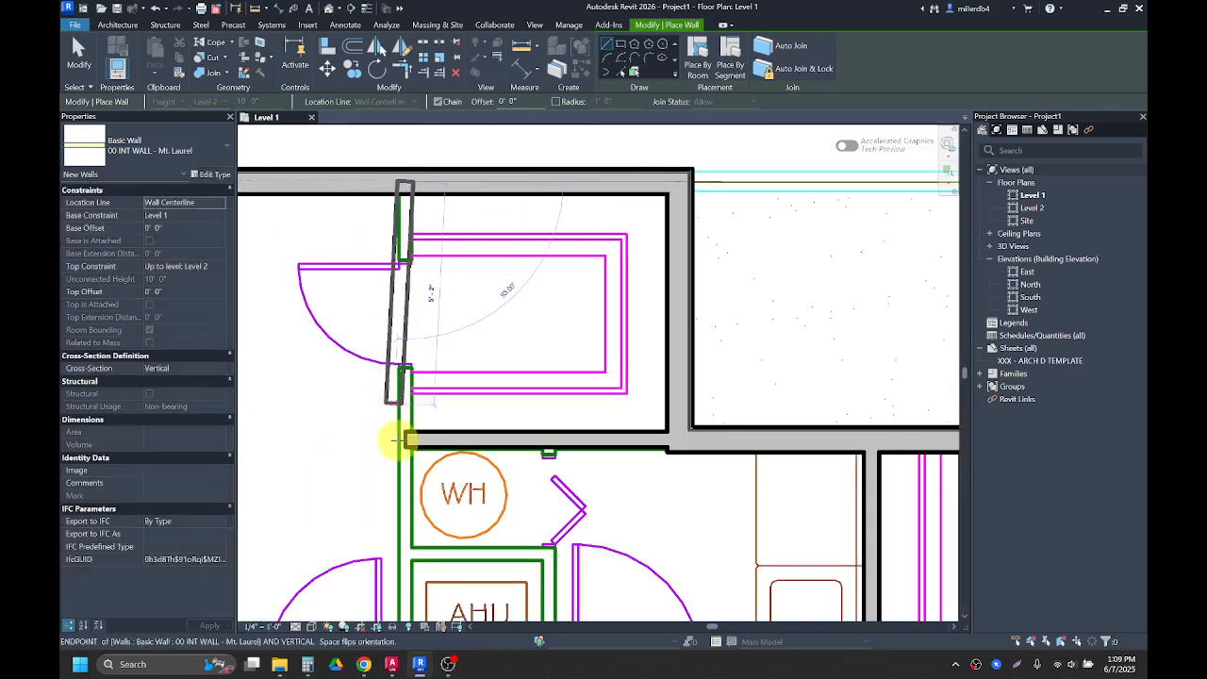
{"action": "middle_click_drag", "start_coordinate": [399, 437], "coordinate": [390, 344]}
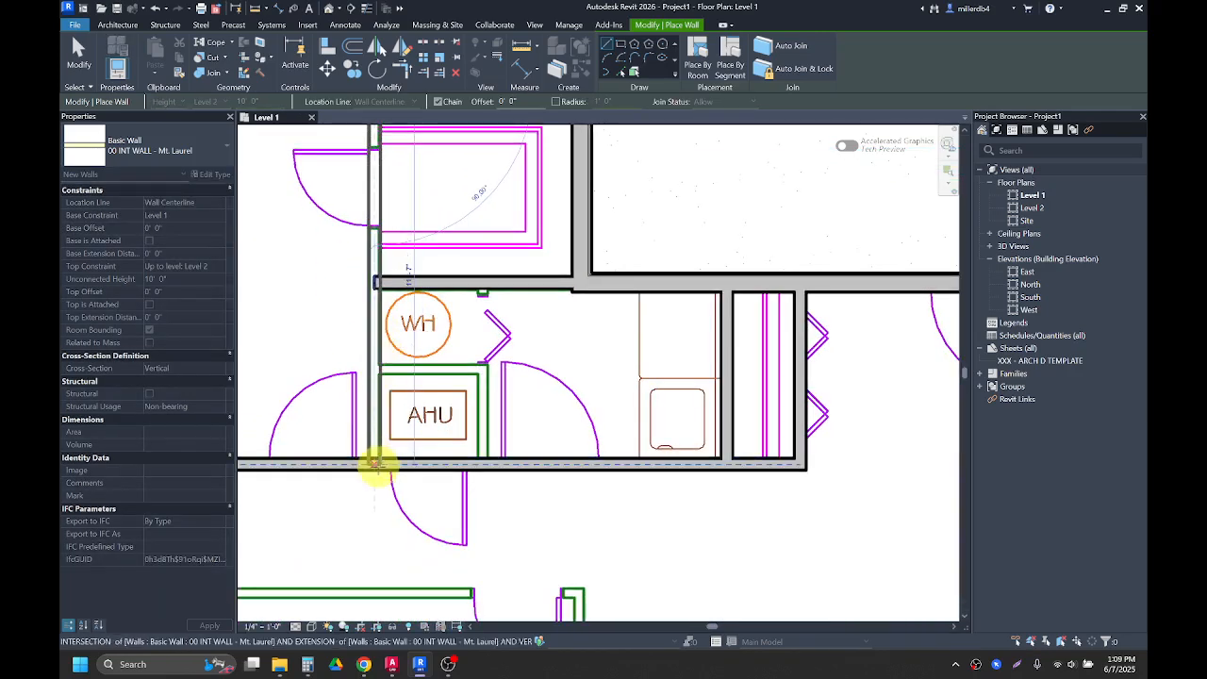
{"action": "left_click", "coordinate": [376, 464]}
Step: Draw a short wall between the WH and AHU closets and a vertical wall along their east side
{"action": "left_click", "coordinate": [375, 368]}
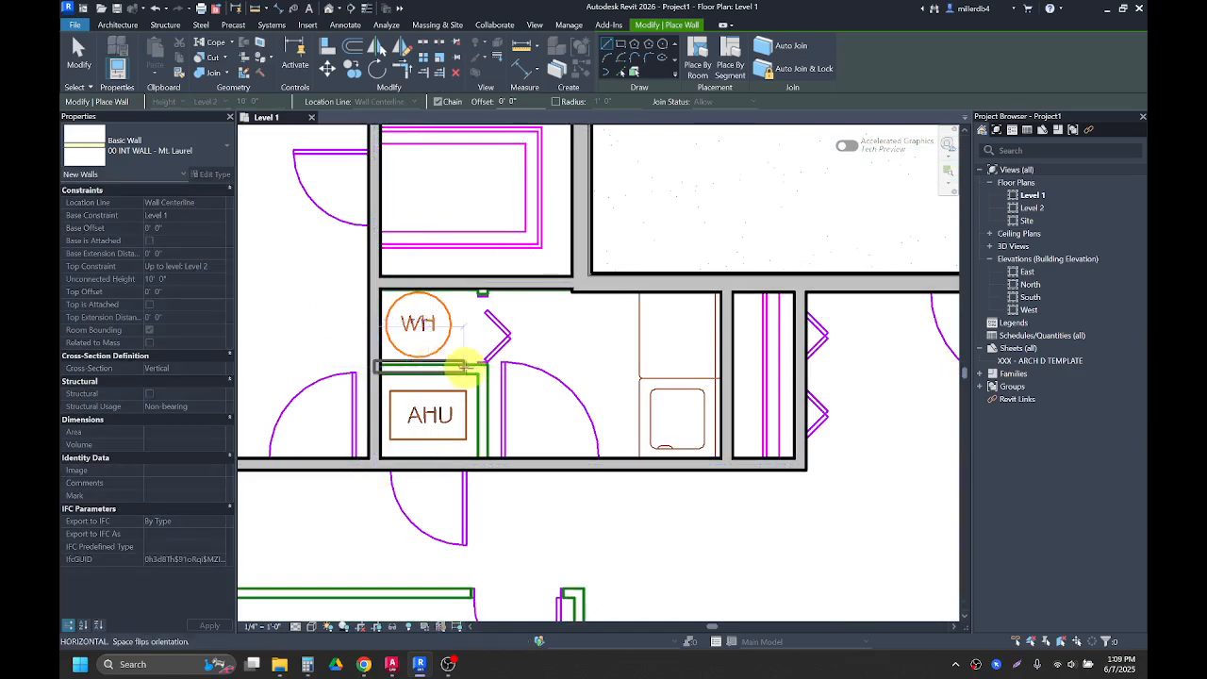
{"action": "left_click", "coordinate": [483, 373]}
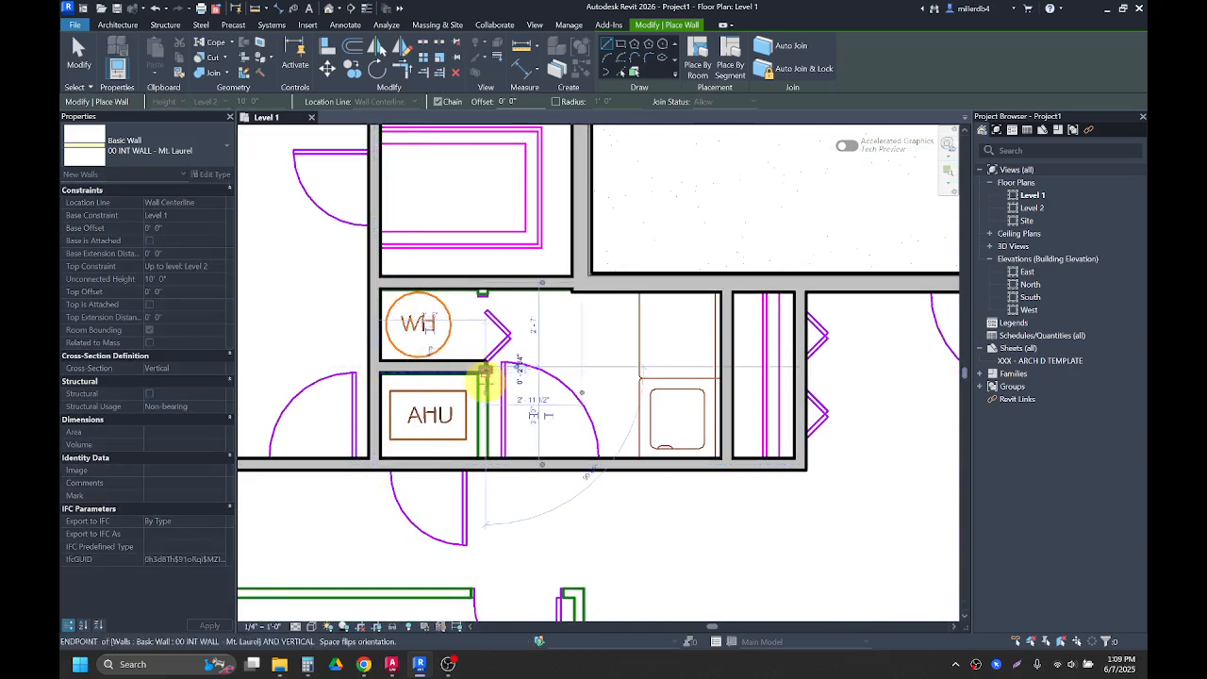
{"action": "left_click", "coordinate": [484, 462]}
{"action": "left_click", "coordinate": [485, 283]}
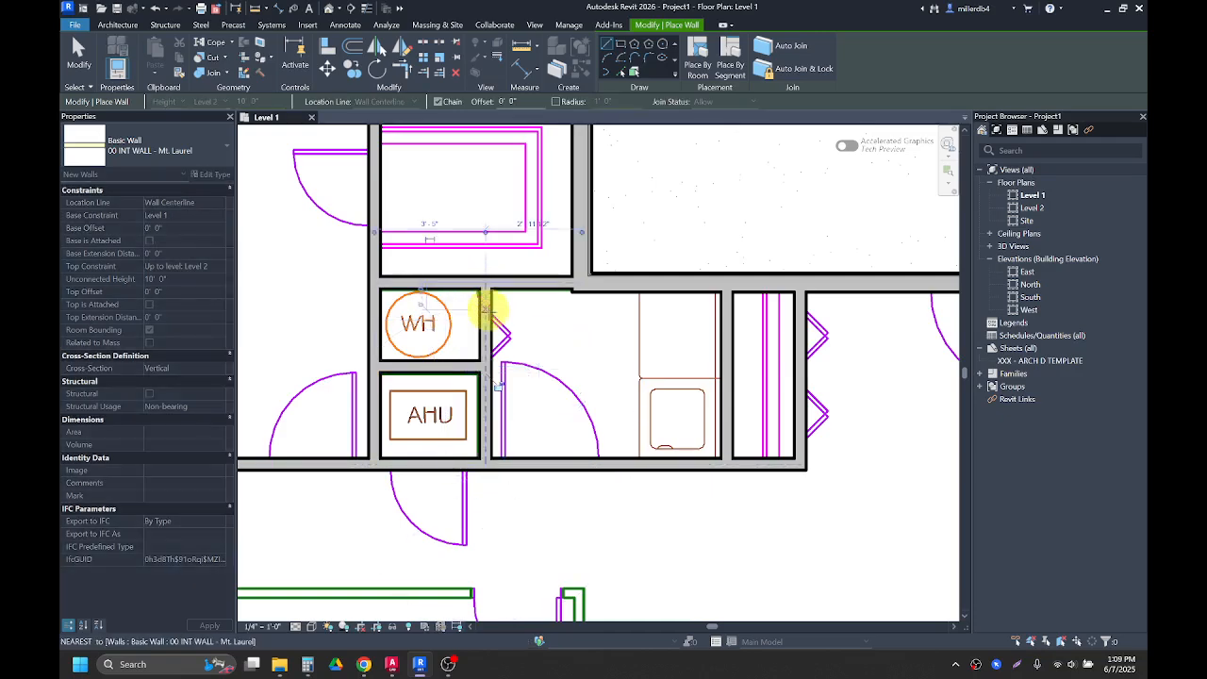
{"action": "scroll", "coordinate": [578, 421], "scroll_direction": "down", "scroll_amount": 1}
{"action": "key", "text": "Escape"}
Step: Draw an interior wall from the south exterior wall up beside the closets, then west along the hallway's south edge
{"action": "scroll", "coordinate": [578, 420], "scroll_direction": "down", "scroll_amount": 2}
{"action": "middle_click_drag", "start_coordinate": [578, 407], "coordinate": [563, 267]}
{"action": "scroll", "coordinate": [552, 539], "scroll_direction": "up", "scroll_amount": 2}
{"action": "left_click", "coordinate": [562, 532]}
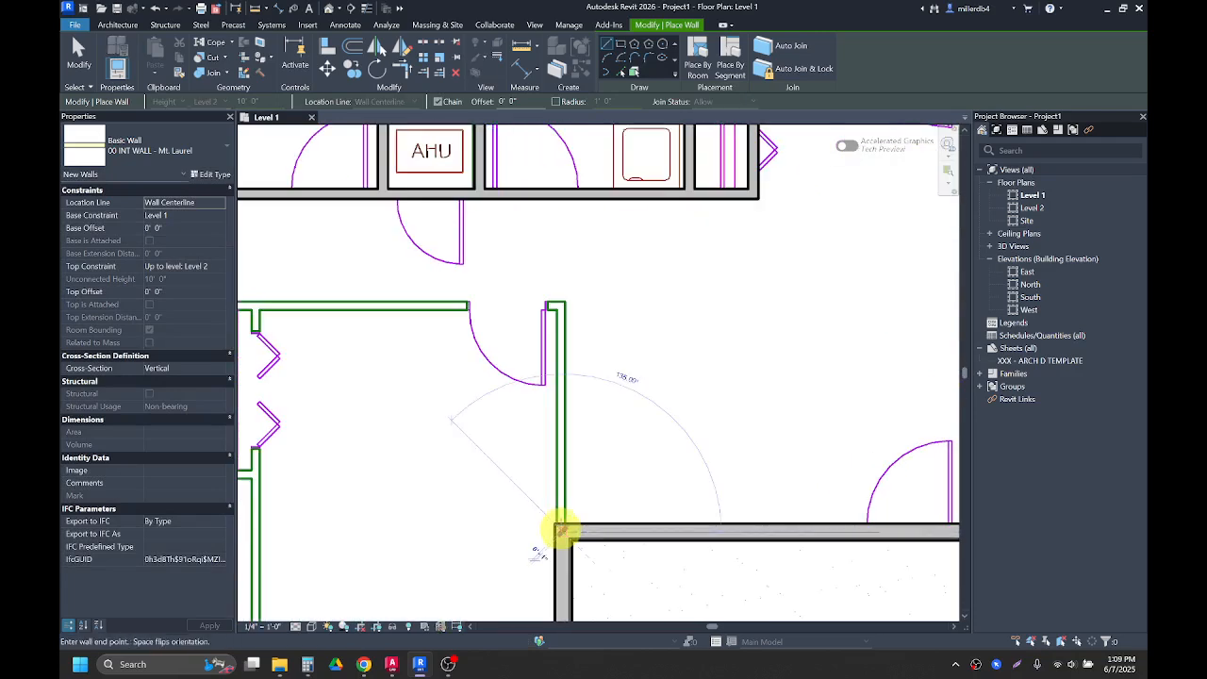
{"action": "scroll", "coordinate": [560, 304], "scroll_direction": "up", "scroll_amount": 2}
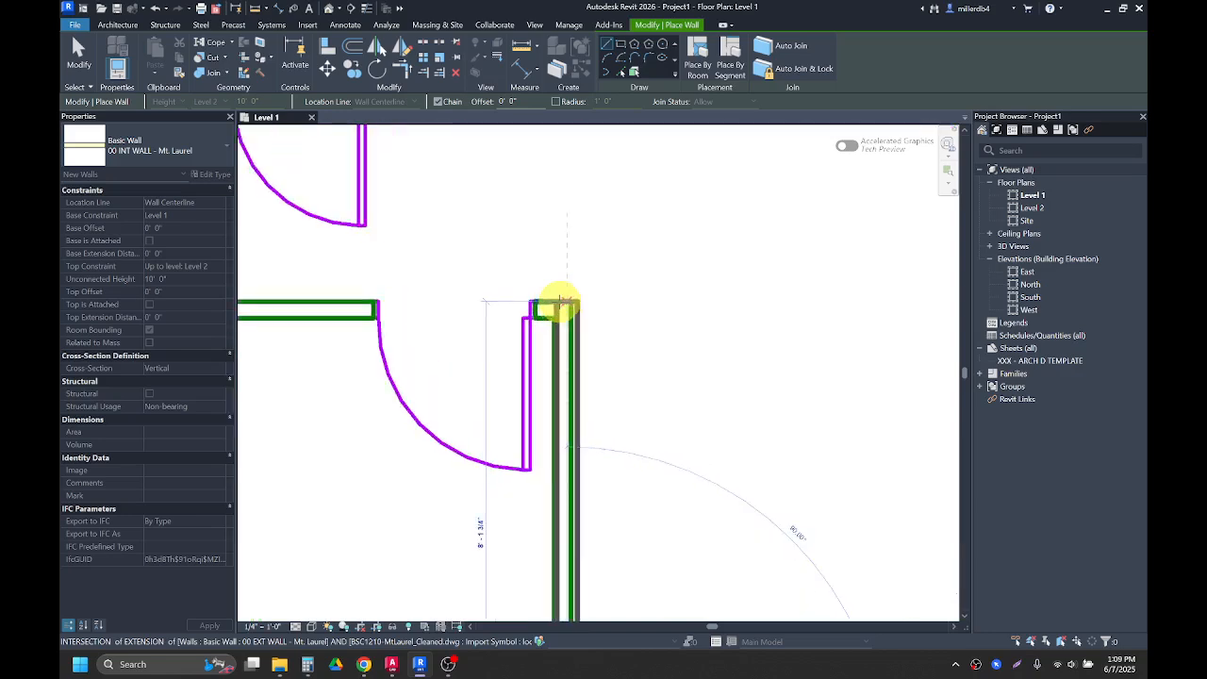
{"action": "left_click", "coordinate": [561, 309]}
{"action": "scroll", "coordinate": [564, 307], "scroll_direction": "down", "scroll_amount": 1}
{"action": "scroll", "coordinate": [418, 319], "scroll_direction": "down", "scroll_amount": 2}
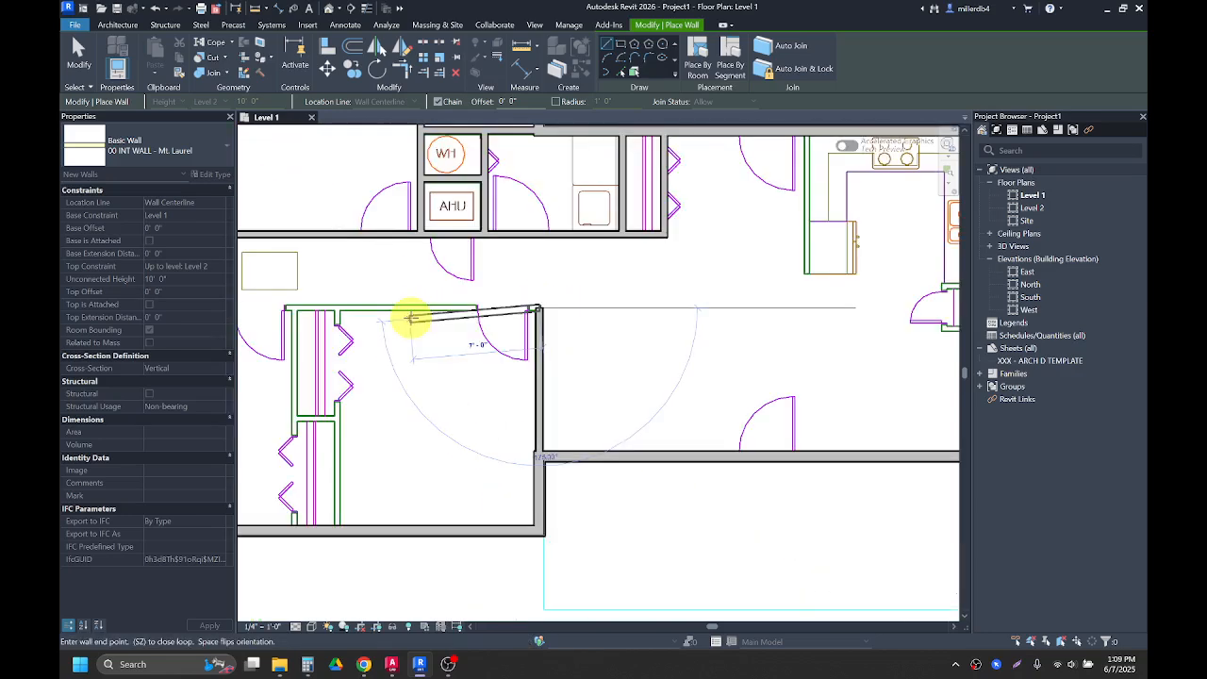
{"action": "middle_click_drag", "start_coordinate": [412, 318], "coordinate": [663, 320]}
{"action": "scroll", "coordinate": [518, 294], "scroll_direction": "up", "scroll_amount": 1}
{"action": "scroll", "coordinate": [466, 300], "scroll_direction": "up", "scroll_amount": 1}
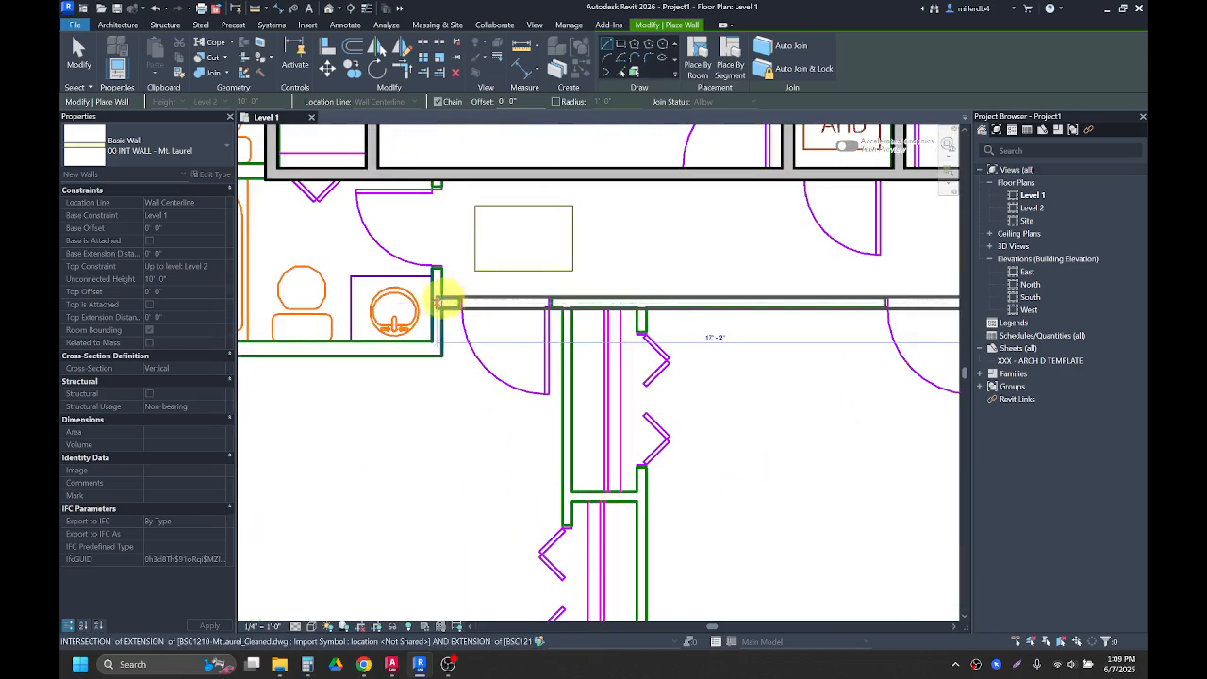
{"action": "left_click", "coordinate": [444, 302]}
{"action": "key", "text": "Escape"}
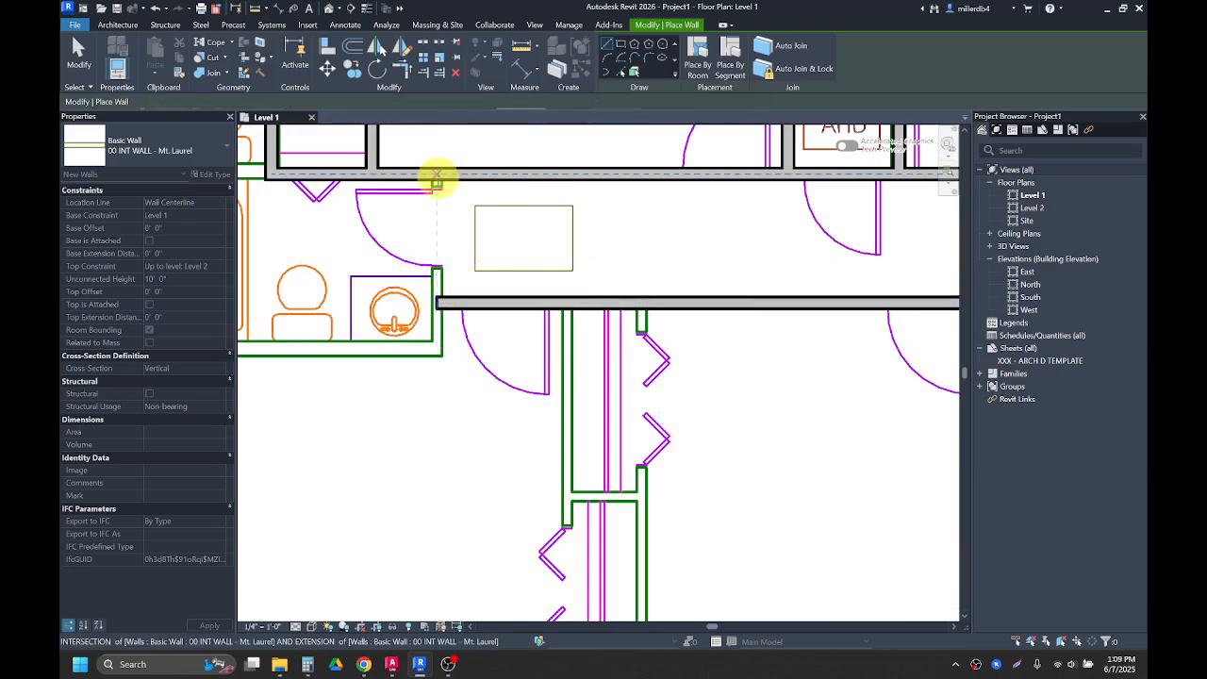
Step: Draw a short wall linking the two hallway walls, and another from the hallway down to the south exterior wall
{"action": "left_click", "coordinate": [436, 180]}
{"action": "left_click", "coordinate": [435, 351]}
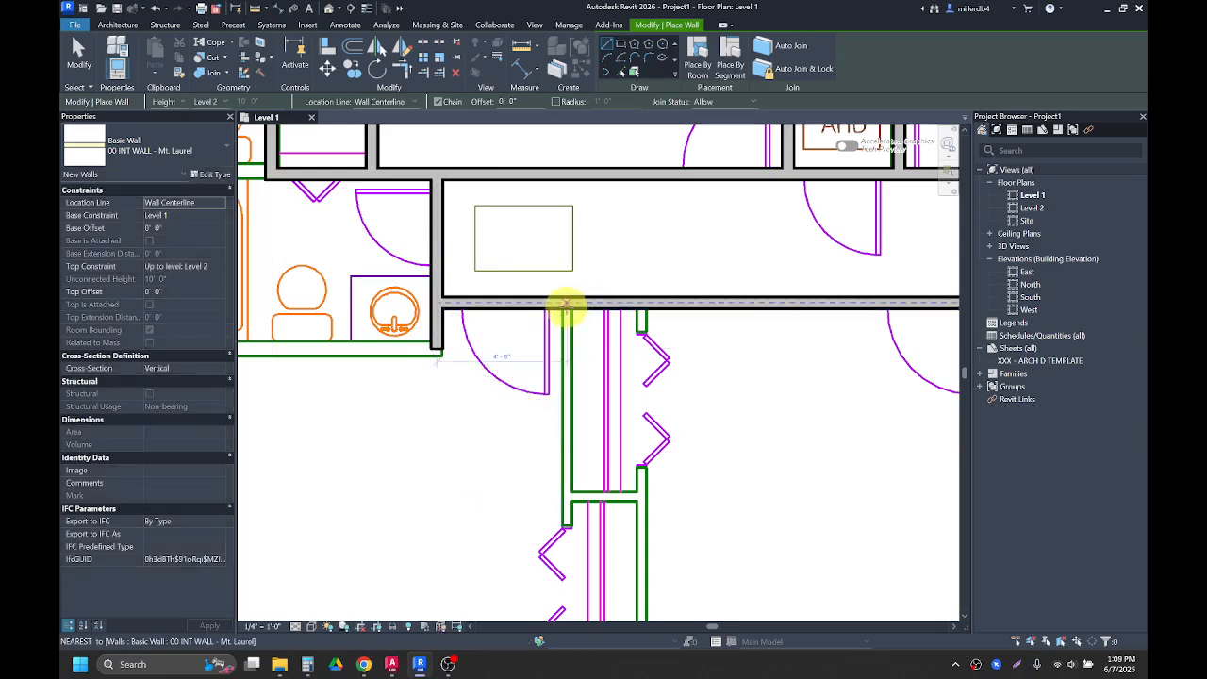
{"action": "left_click", "coordinate": [569, 304]}
{"action": "scroll", "coordinate": [555, 467], "scroll_direction": "down", "scroll_amount": 2}
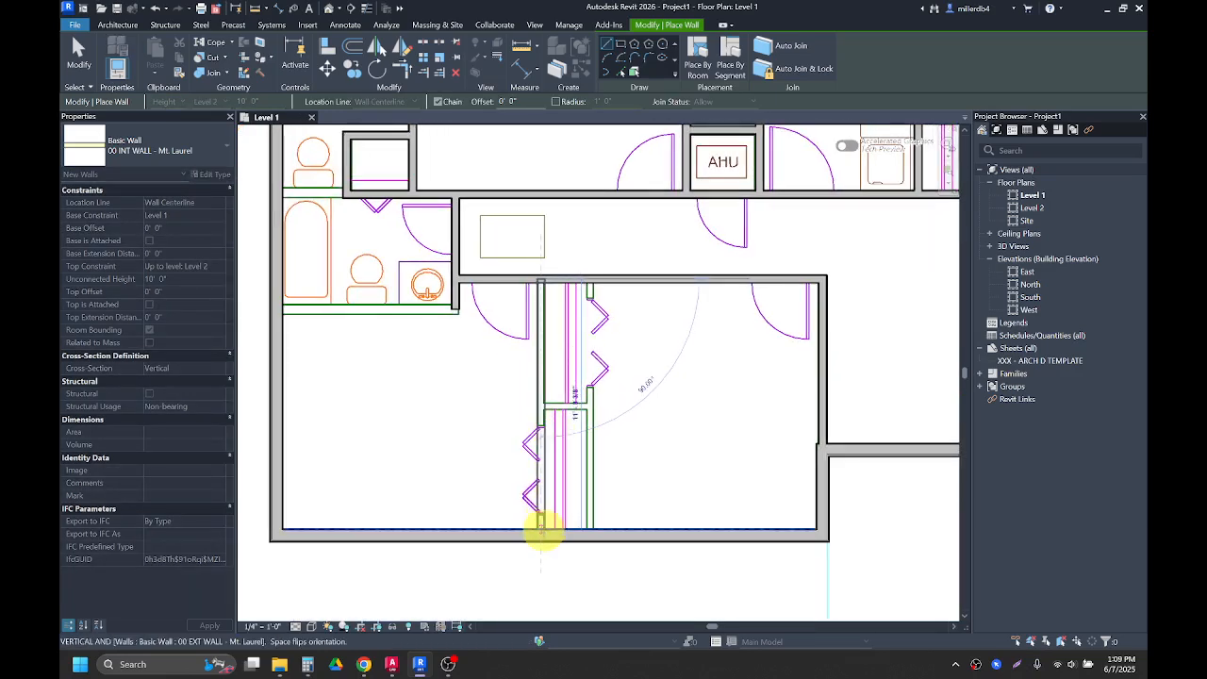
{"action": "left_click", "coordinate": [540, 531]}
{"action": "key", "text": "Escape"}
Step: Draw a parallel wall from the south exterior wall up to the hallway, plus a short cross wall between the closets
{"action": "left_click", "coordinate": [592, 526]}
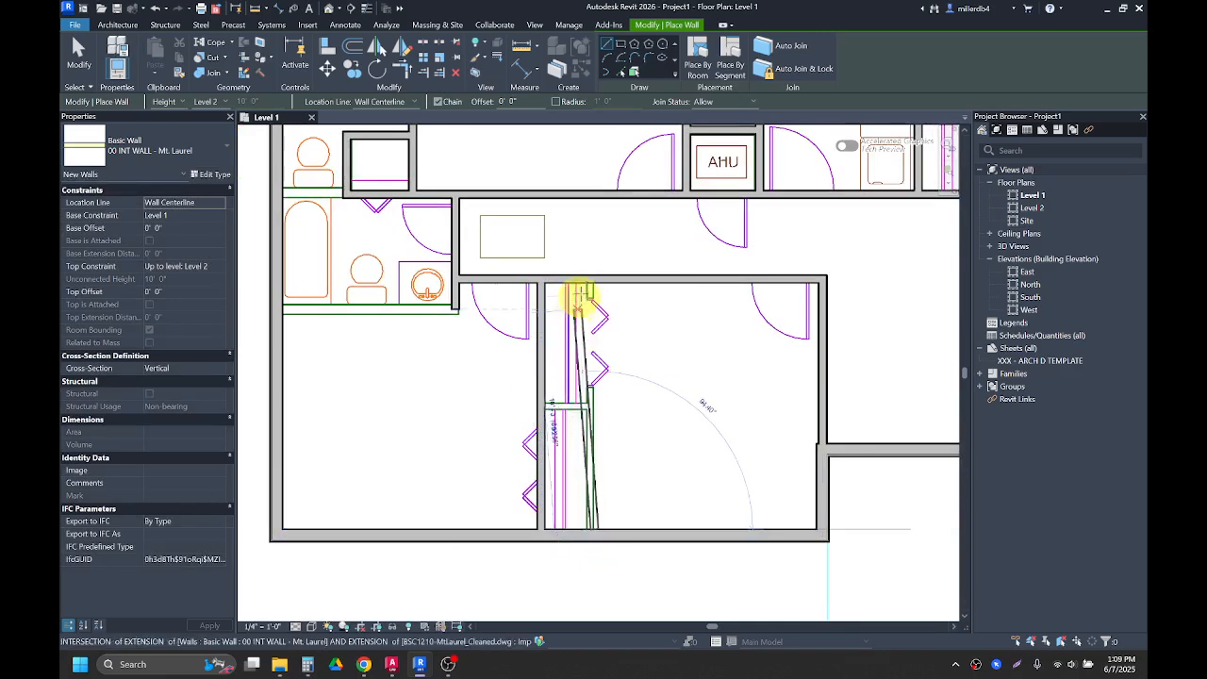
{"action": "left_click", "coordinate": [592, 280]}
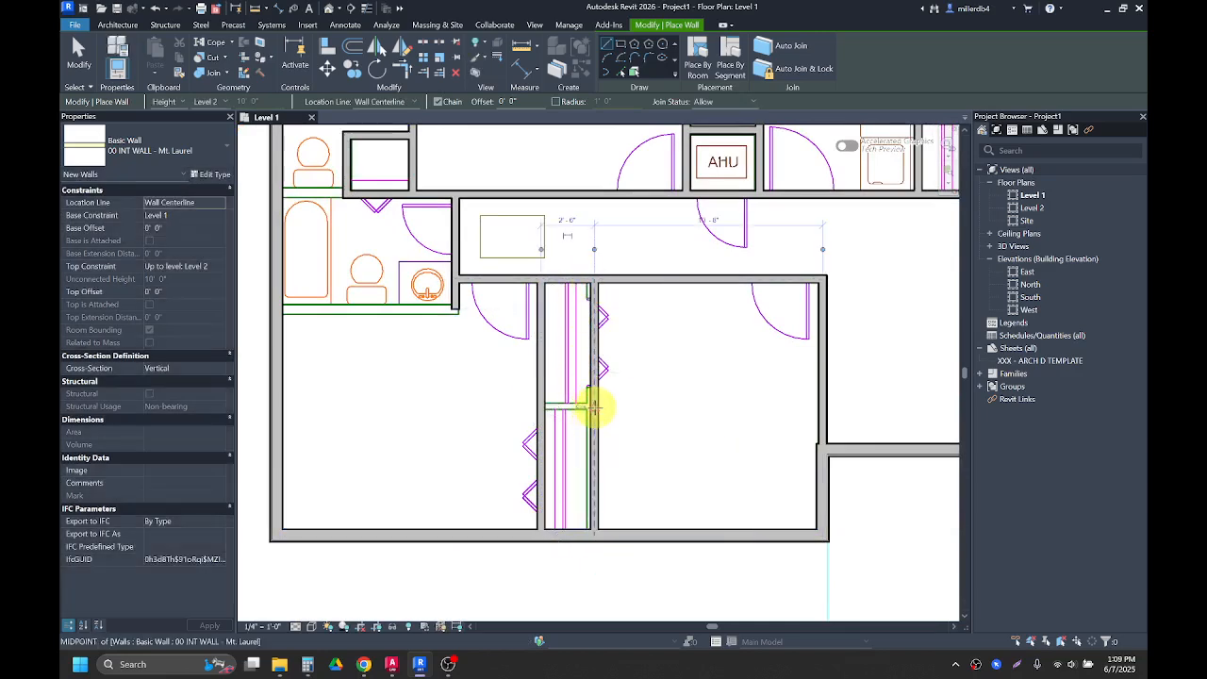
{"action": "left_click", "coordinate": [594, 408]}
{"action": "left_click", "coordinate": [544, 408]}
Step: Draw an interior wall from the north exterior wall down along the west side of the kitchen counters
{"action": "scroll", "coordinate": [561, 408], "scroll_direction": "down", "scroll_amount": 2}
{"action": "middle_click_drag", "start_coordinate": [625, 435], "coordinate": [494, 450]}
{"action": "scroll", "coordinate": [493, 450], "scroll_direction": "up", "scroll_amount": 1}
{"action": "scroll", "coordinate": [450, 463], "scroll_direction": "up", "scroll_amount": 4}
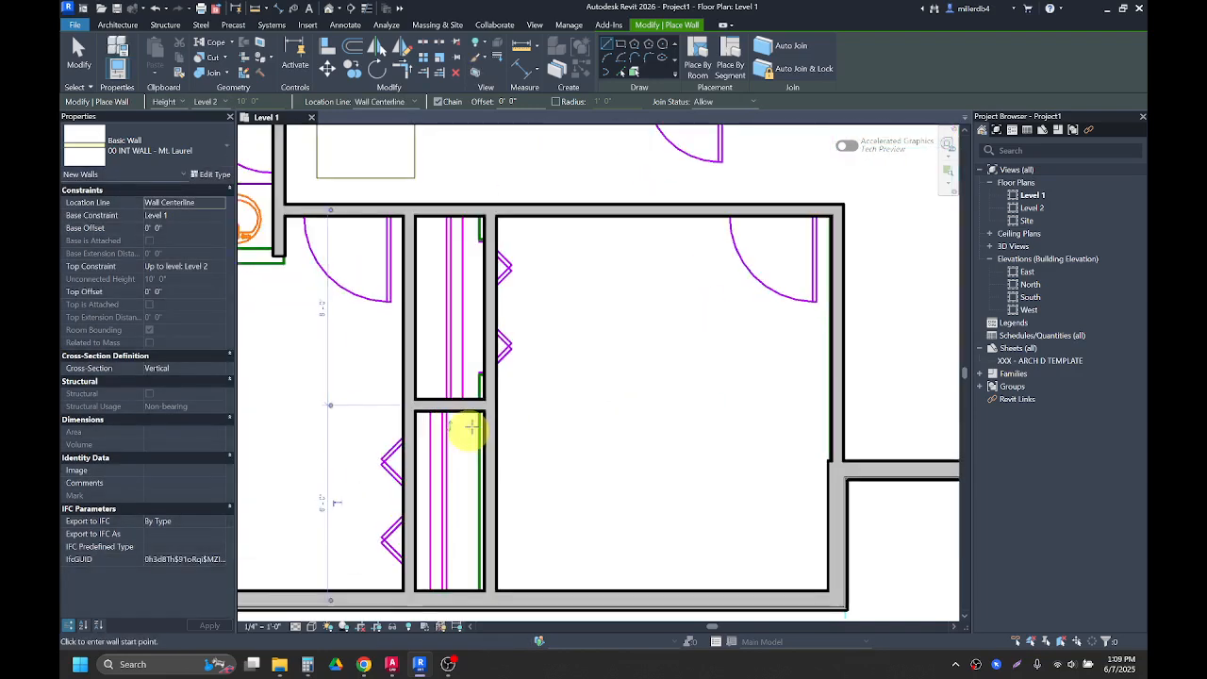
{"action": "scroll", "coordinate": [485, 386], "scroll_direction": "down", "scroll_amount": 2}
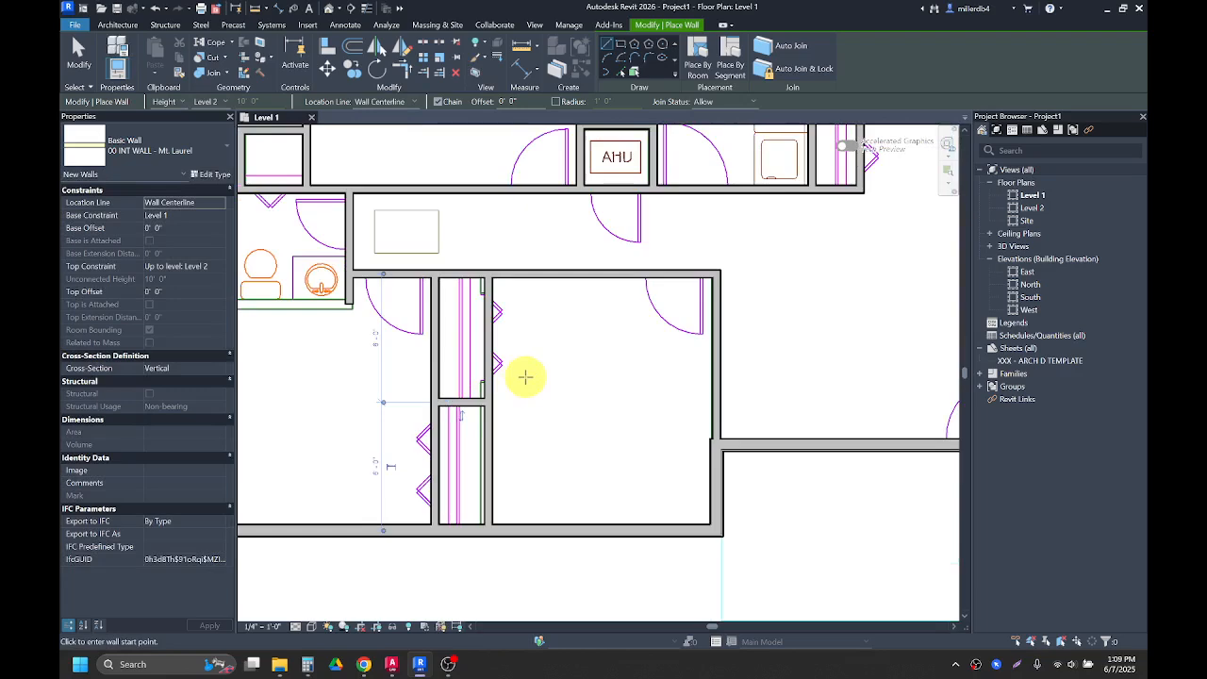
{"action": "scroll", "coordinate": [550, 380], "scroll_direction": "down", "scroll_amount": 4}
{"action": "middle_click_drag", "start_coordinate": [541, 389], "coordinate": [275, 409]}
{"action": "scroll", "coordinate": [637, 218], "scroll_direction": "up", "scroll_amount": 1}
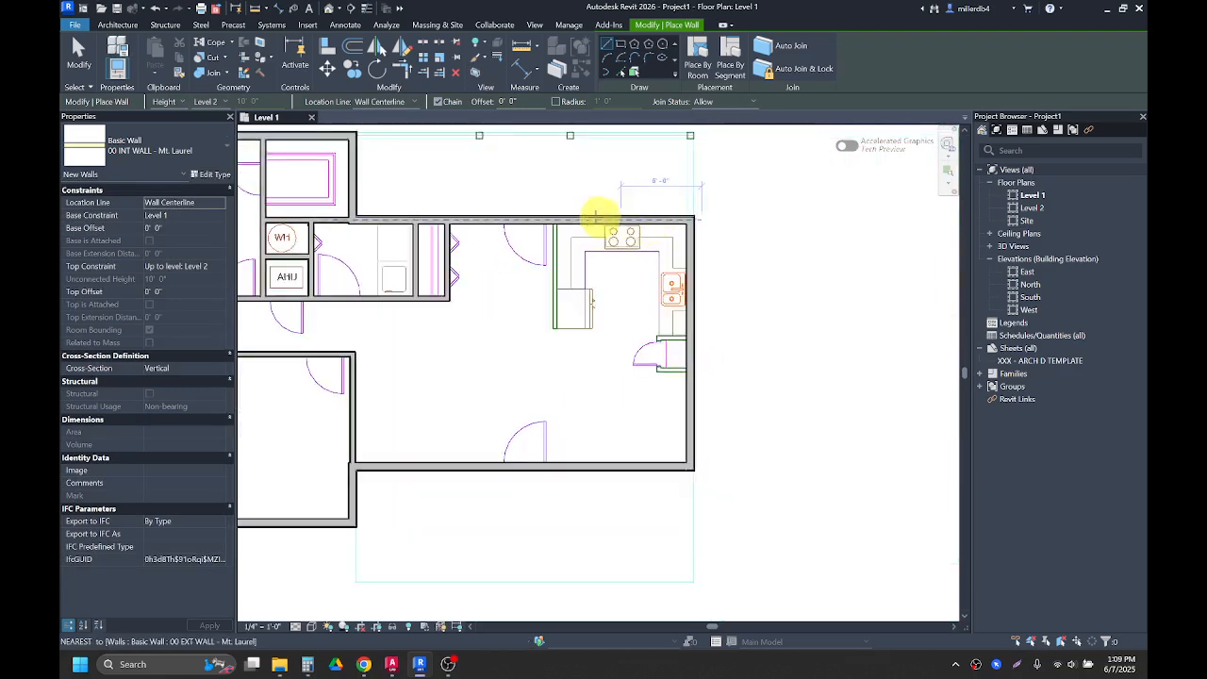
{"action": "scroll", "coordinate": [596, 216], "scroll_direction": "up", "scroll_amount": 3}
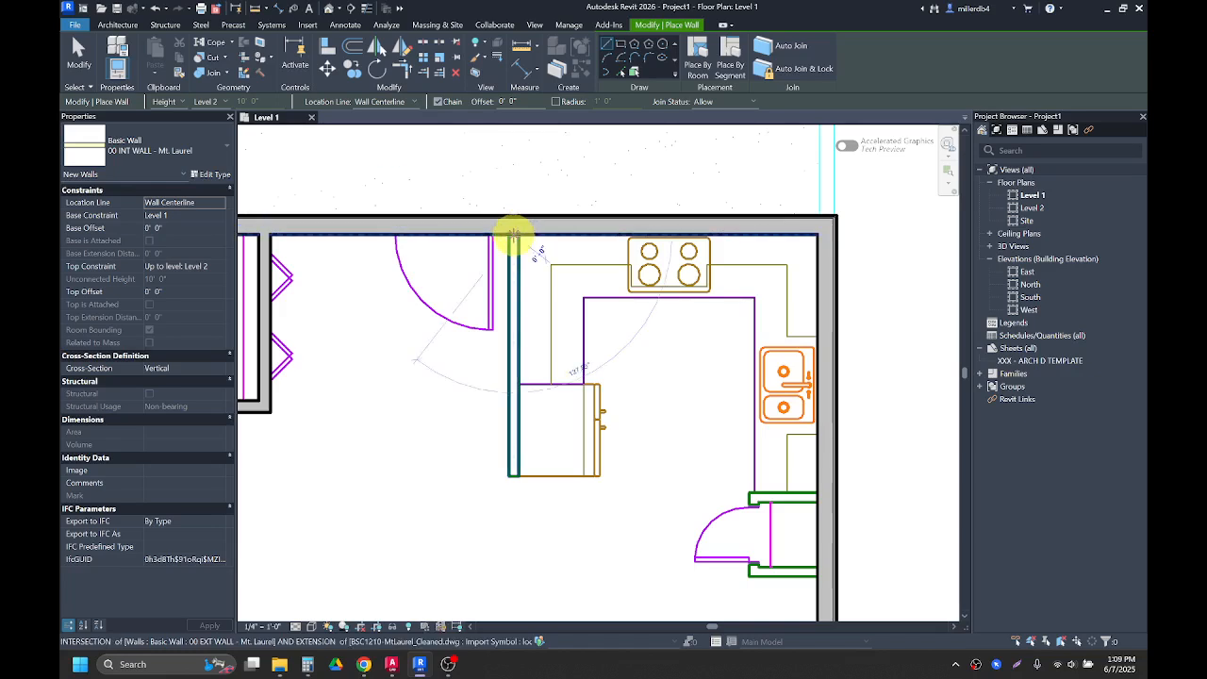
{"action": "left_click", "coordinate": [512, 236]}
{"action": "left_click", "coordinate": [512, 475]}
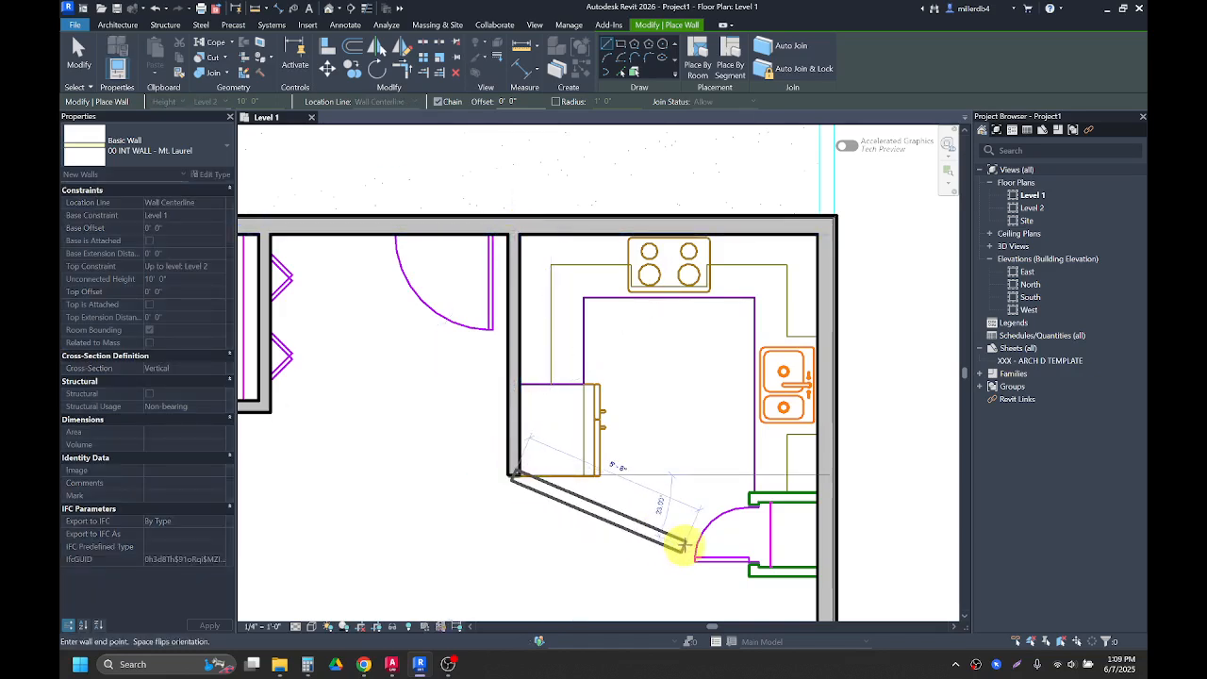
{"action": "key", "text": "Escape"}
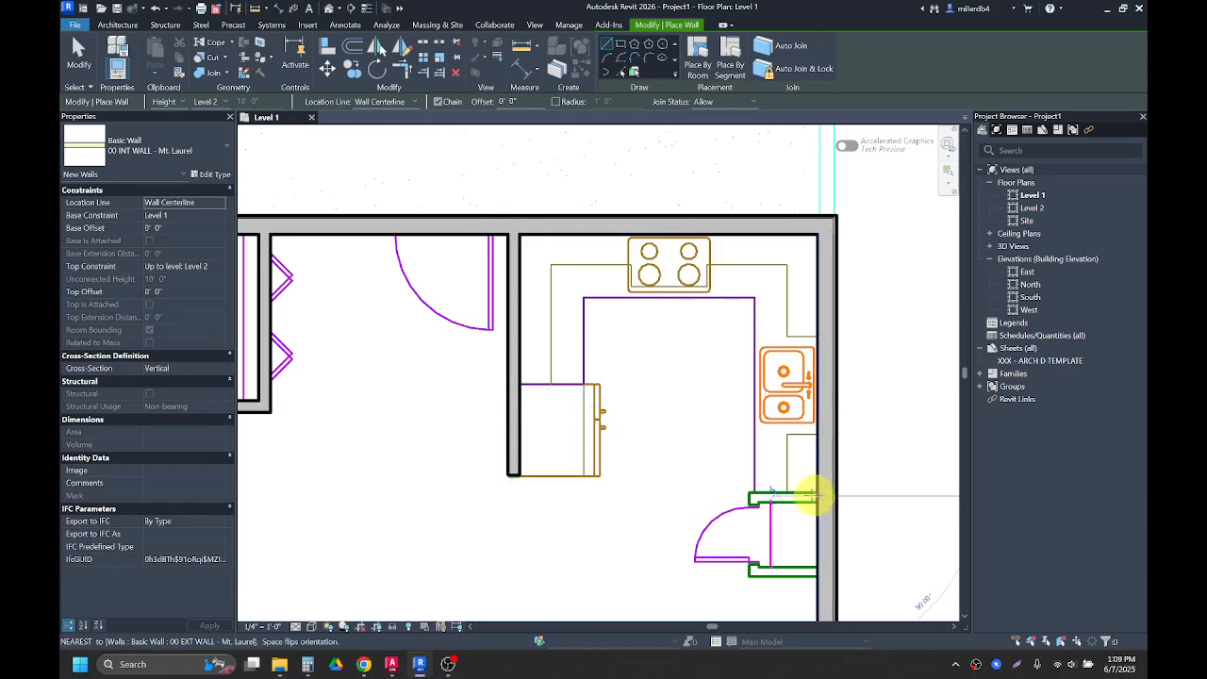
Step: Draw a short vertical interior wall closing the west side of the small closet beside the kitchen sink
{"action": "left_click", "coordinate": [752, 497]}
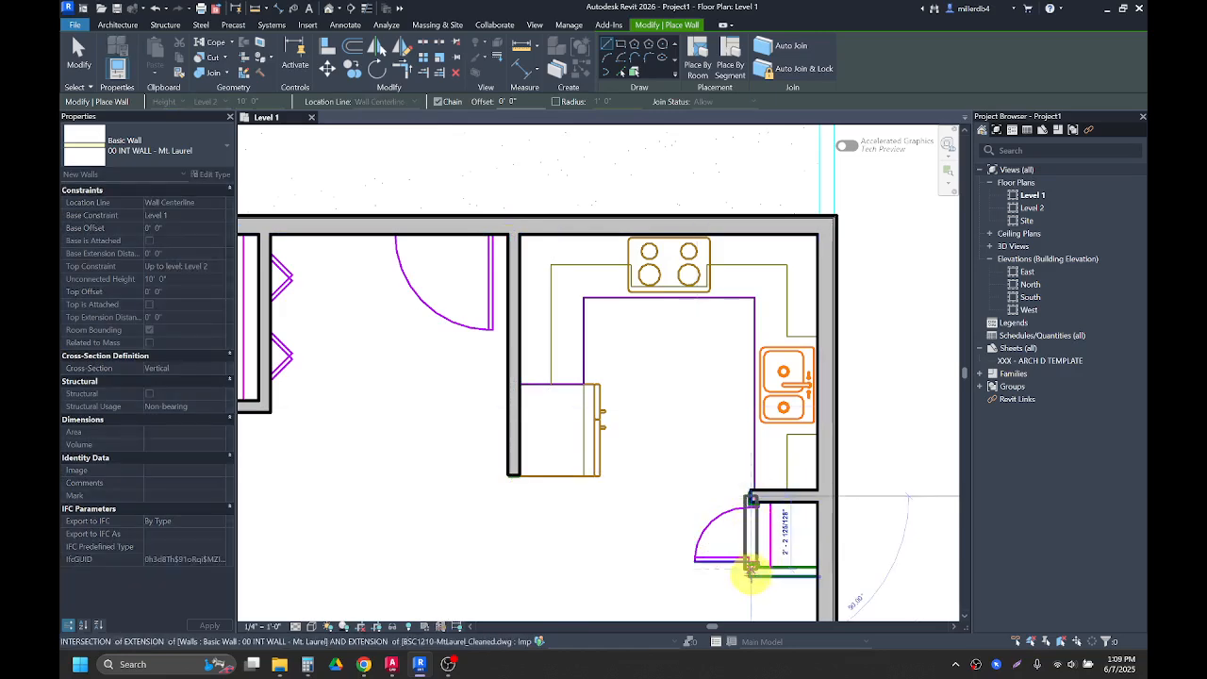
{"action": "left_click", "coordinate": [752, 570]}
{"action": "scroll", "coordinate": [804, 574], "scroll_direction": "down", "scroll_amount": 1}
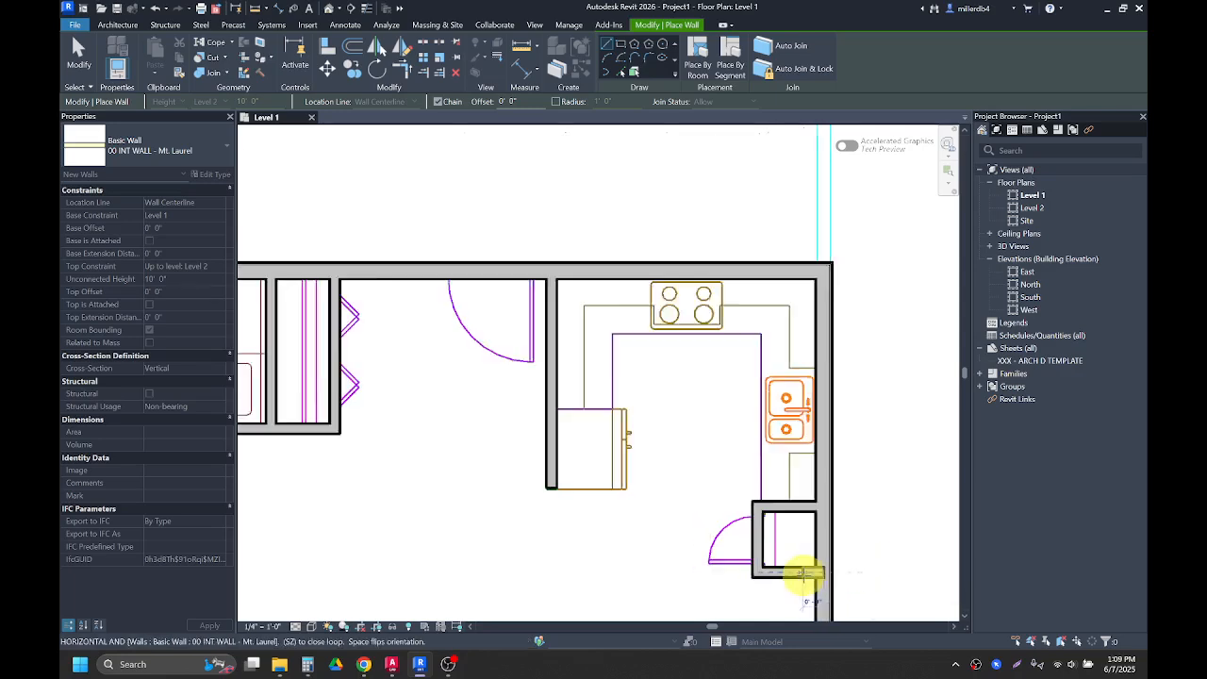
{"action": "scroll", "coordinate": [773, 566], "scroll_direction": "down", "scroll_amount": 5}
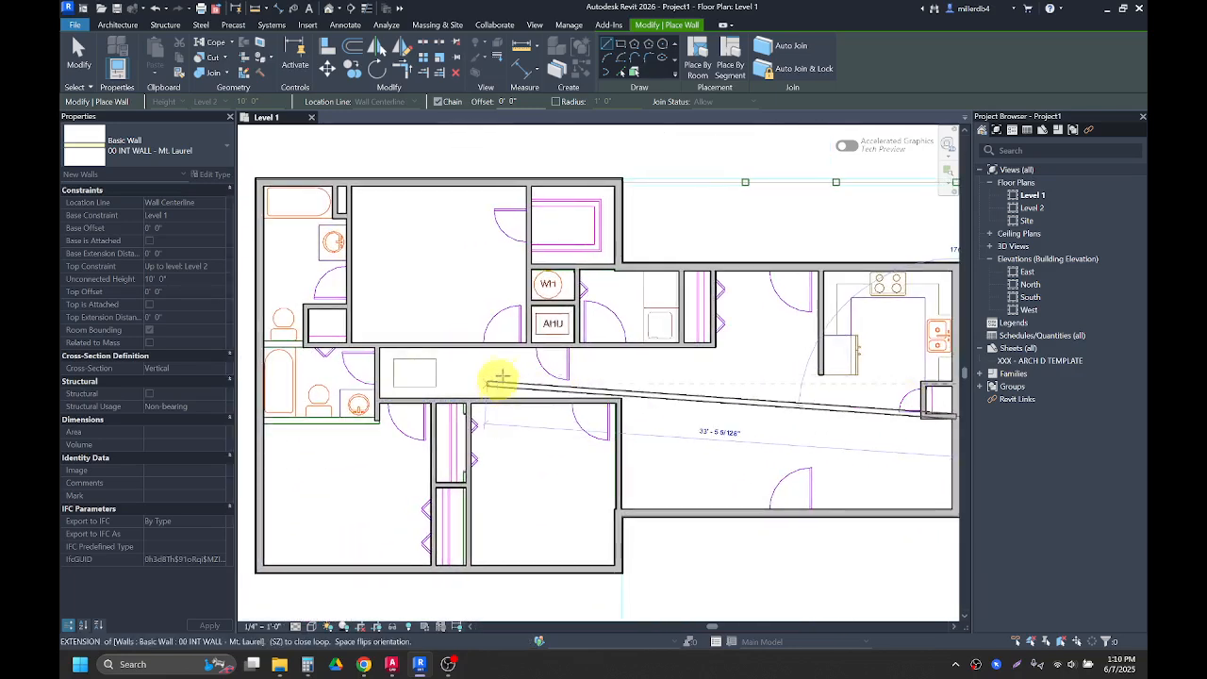
{"action": "scroll", "coordinate": [788, 431], "scroll_direction": "down", "scroll_amount": 1}
{"action": "key", "text": "Escape"}
{"action": "key", "text": "Escape"}
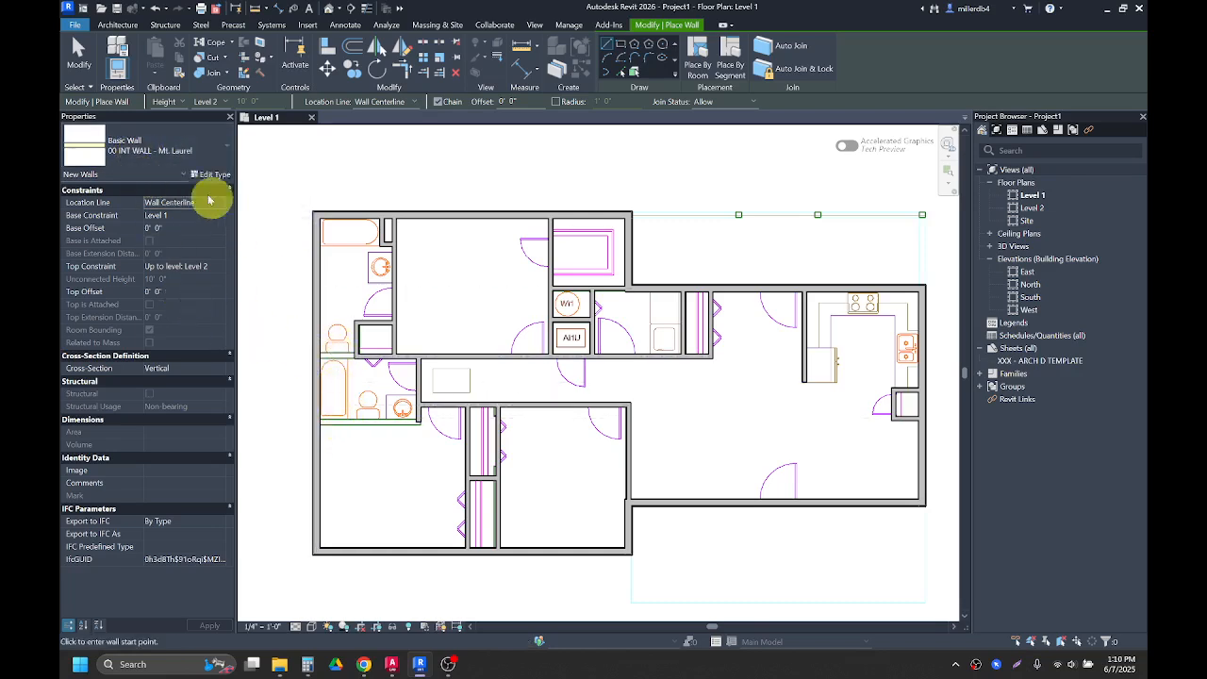
{"action": "key", "text": "Escape"}
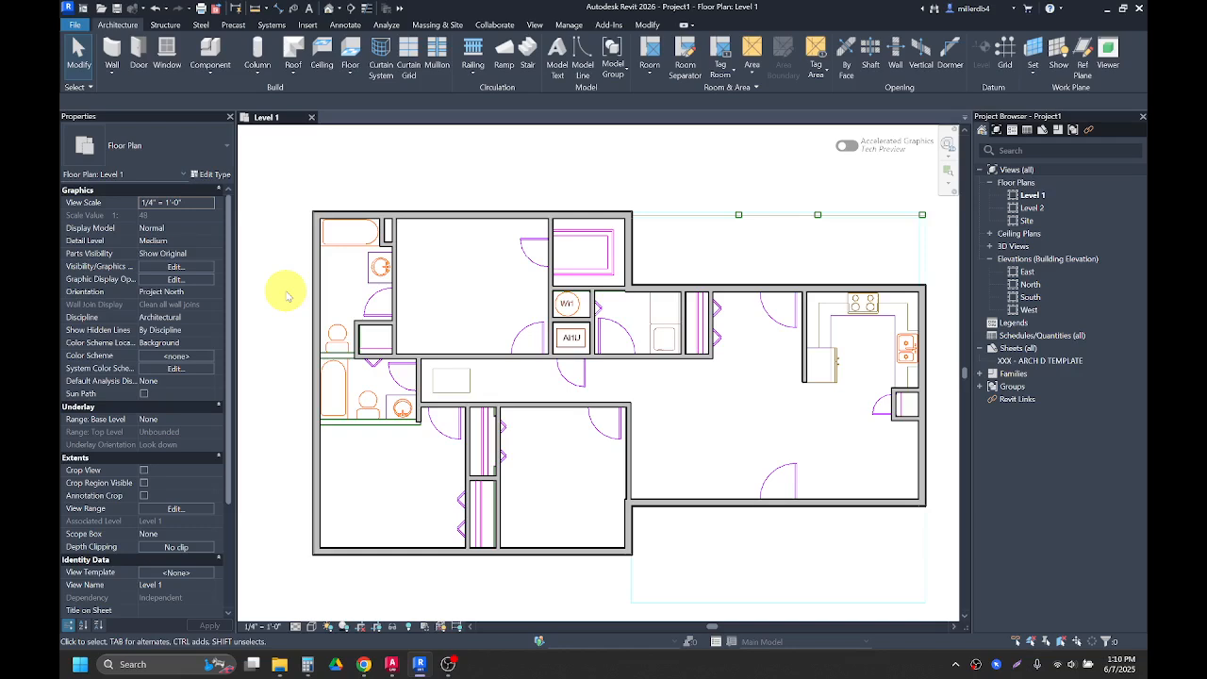
Step: Start a new wall using the 00 PLUMB WALL - Mt. Laurel type and draw it between the two west bathrooms
{"action": "key", "text": "w"}
{"action": "key", "text": "a"}
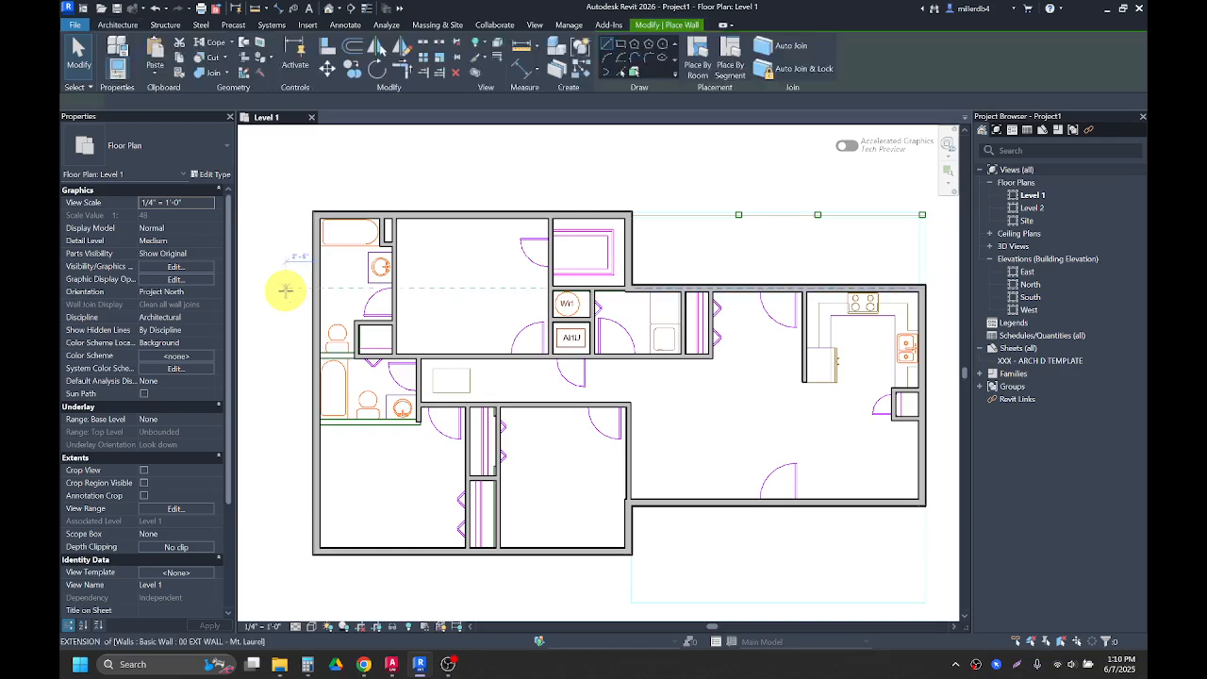
{"action": "left_click", "coordinate": [123, 143]}
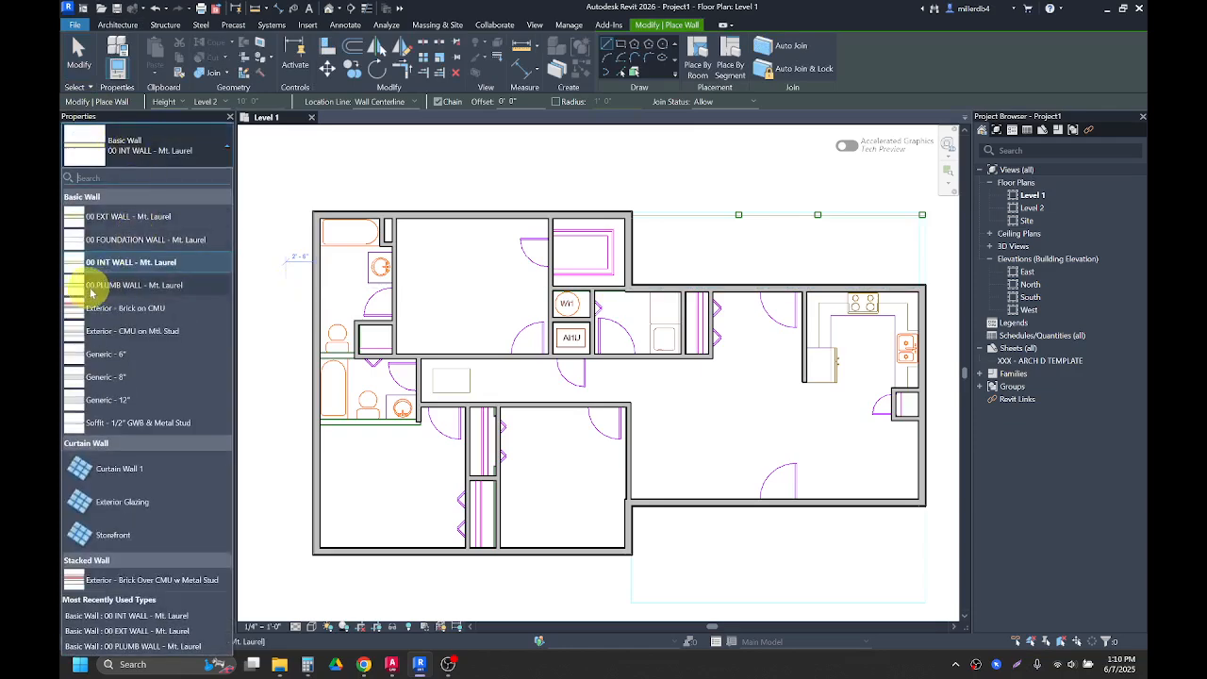
{"action": "left_click", "coordinate": [154, 287]}
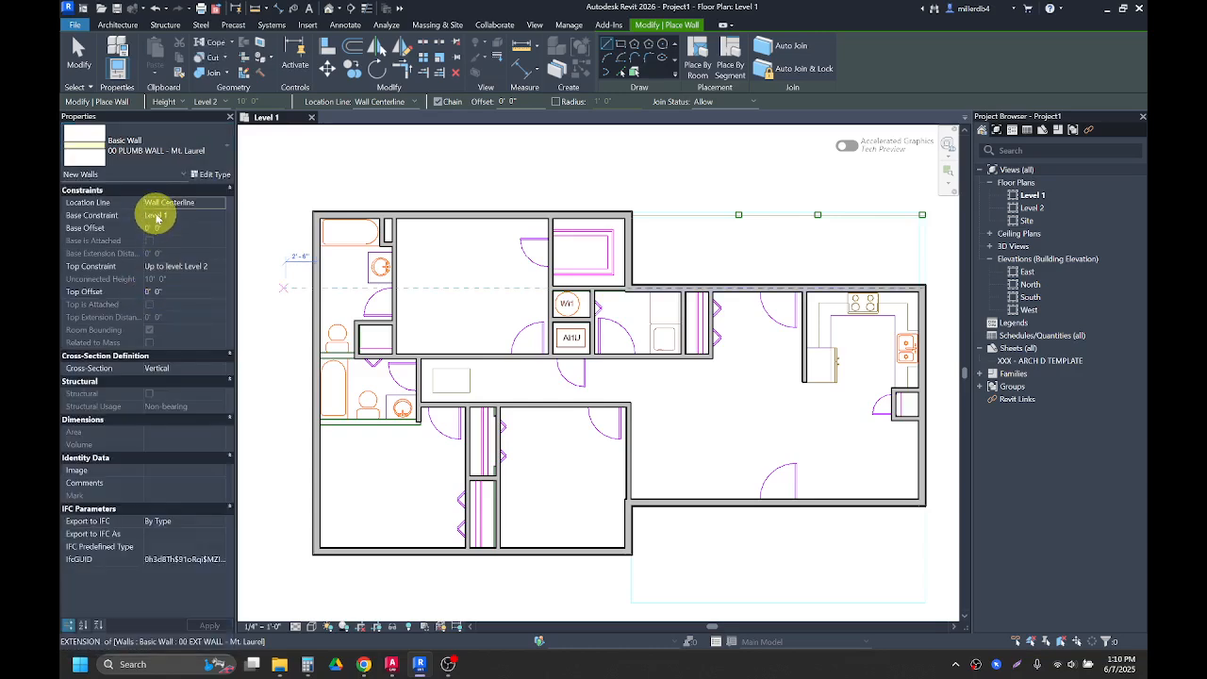
{"action": "scroll", "coordinate": [326, 343], "scroll_direction": "up", "scroll_amount": 5}
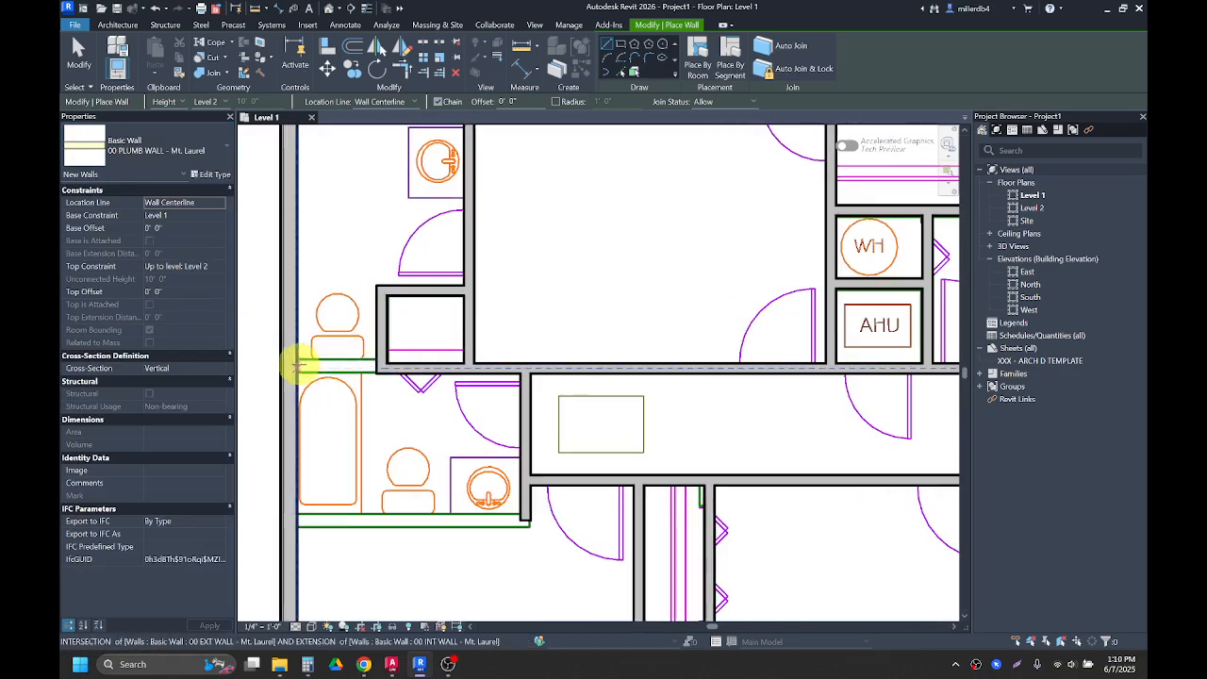
{"action": "scroll", "coordinate": [297, 366], "scroll_direction": "up", "scroll_amount": 3}
{"action": "left_click", "coordinate": [296, 364]}
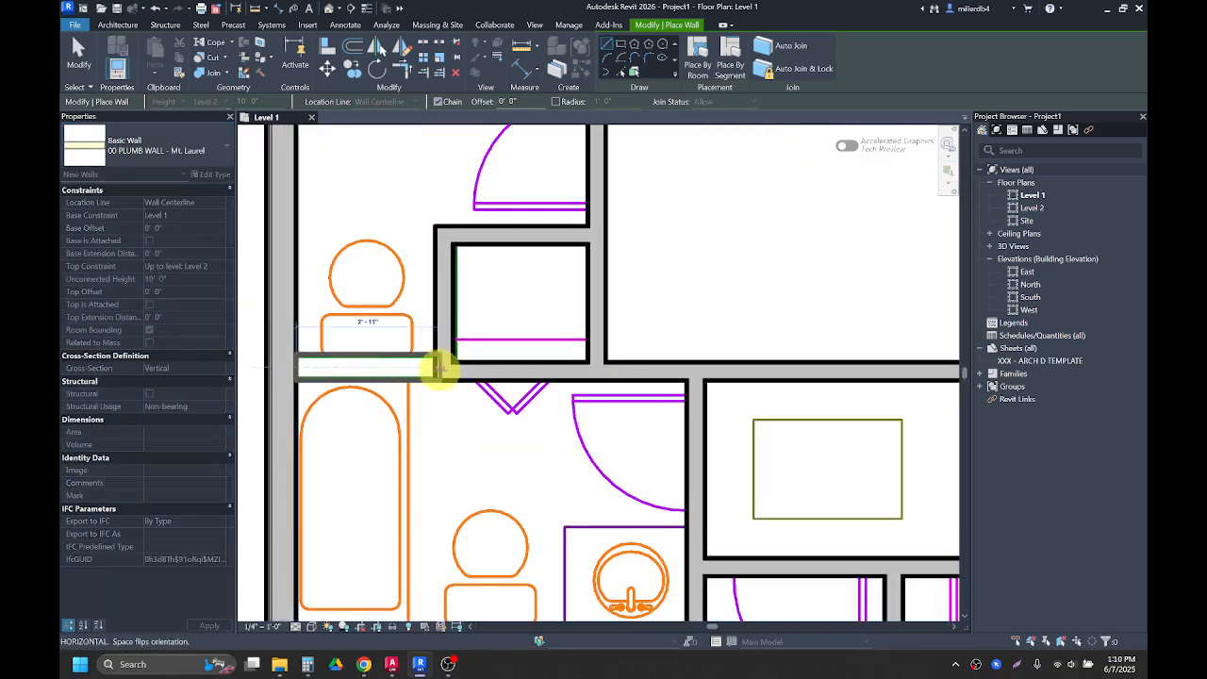
{"action": "left_click", "coordinate": [441, 368]}
{"action": "scroll", "coordinate": [442, 368], "scroll_direction": "down", "scroll_amount": 2}
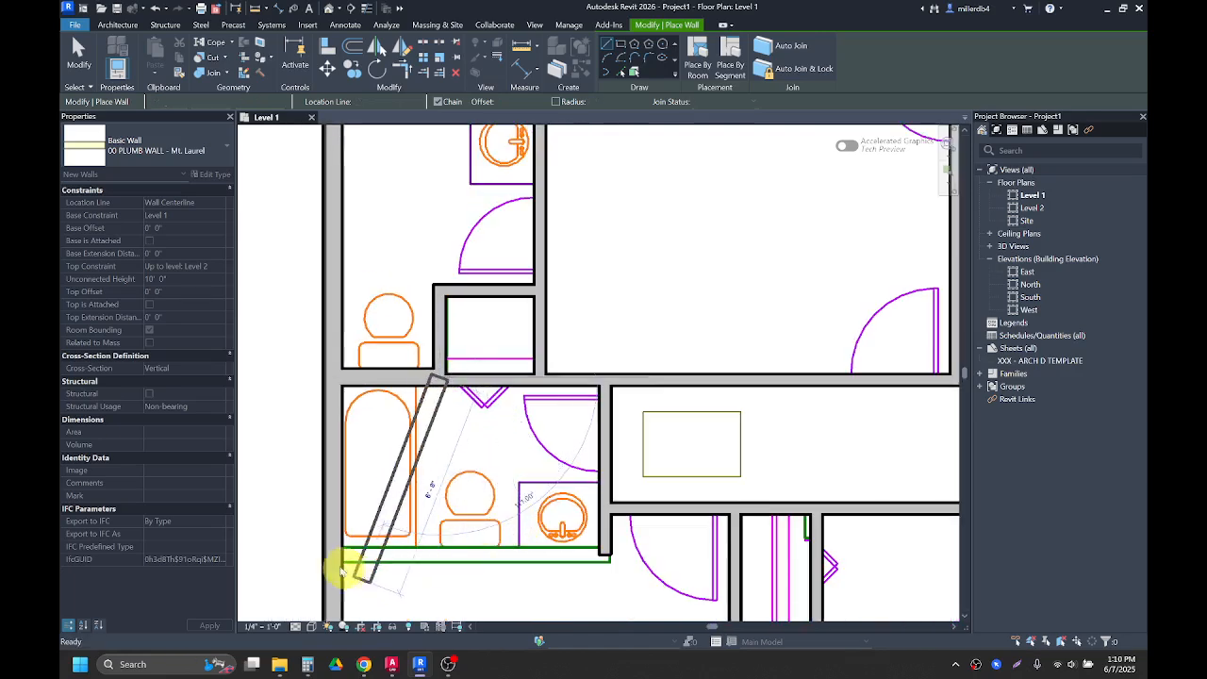
{"action": "key", "text": "Escape"}
Step: Draw a plumb wall along the south edge of the lower west bathroom, out to the hallway wall
{"action": "left_click", "coordinate": [342, 555]}
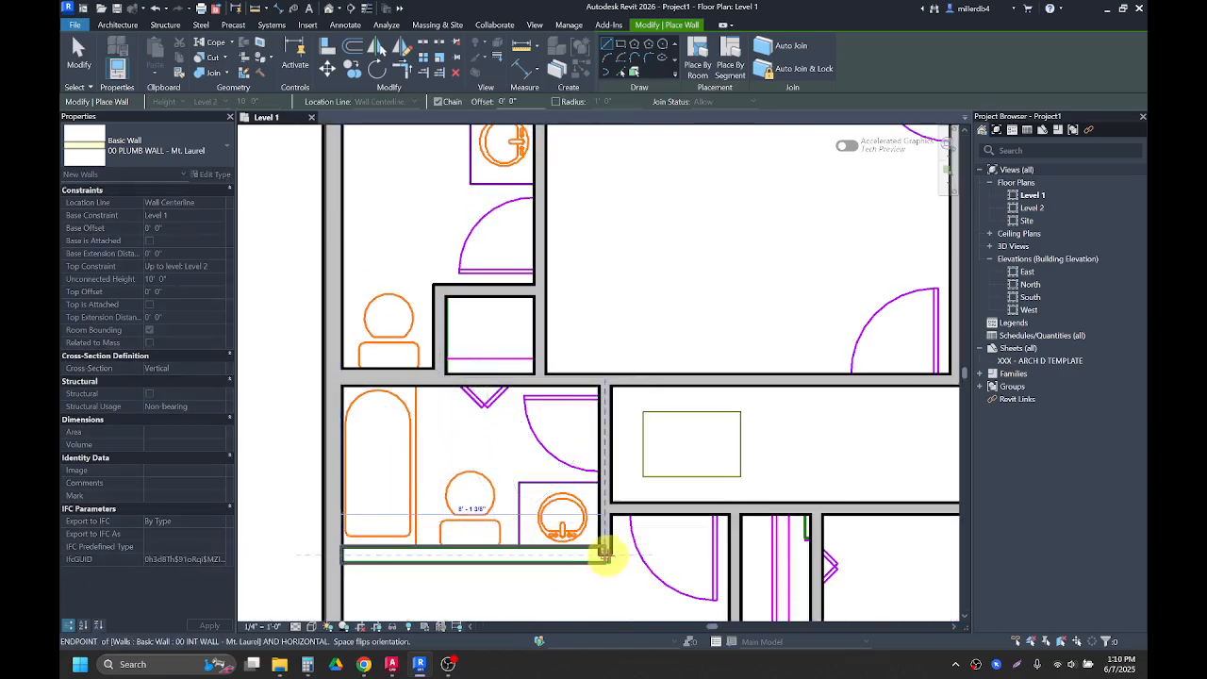
{"action": "left_click", "coordinate": [605, 554]}
{"action": "key", "text": "Escape"}
{"action": "key", "text": "Escape"}
{"action": "key", "text": "Escape"}
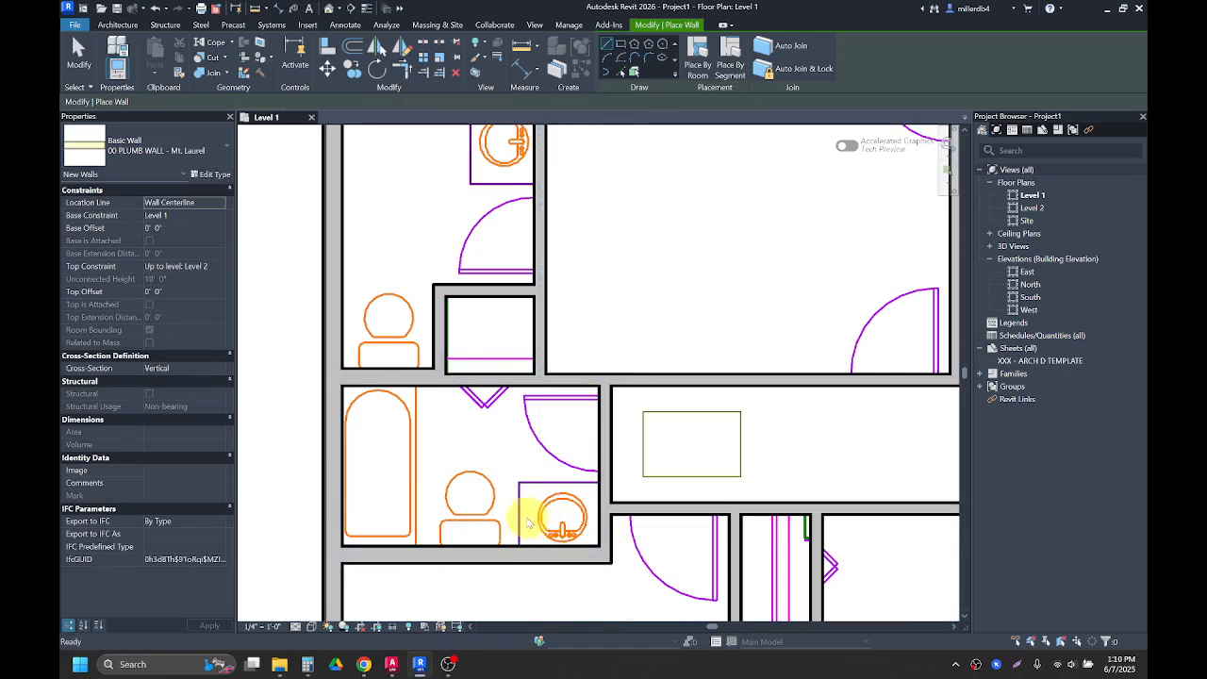
Step: Select the plumb wall between the bathrooms and nudge it upward one step
{"action": "scroll", "coordinate": [505, 503], "scroll_direction": "down", "scroll_amount": 1}
{"action": "scroll", "coordinate": [505, 503], "scroll_direction": "down", "scroll_amount": 2}
{"action": "left_click", "coordinate": [436, 423]}
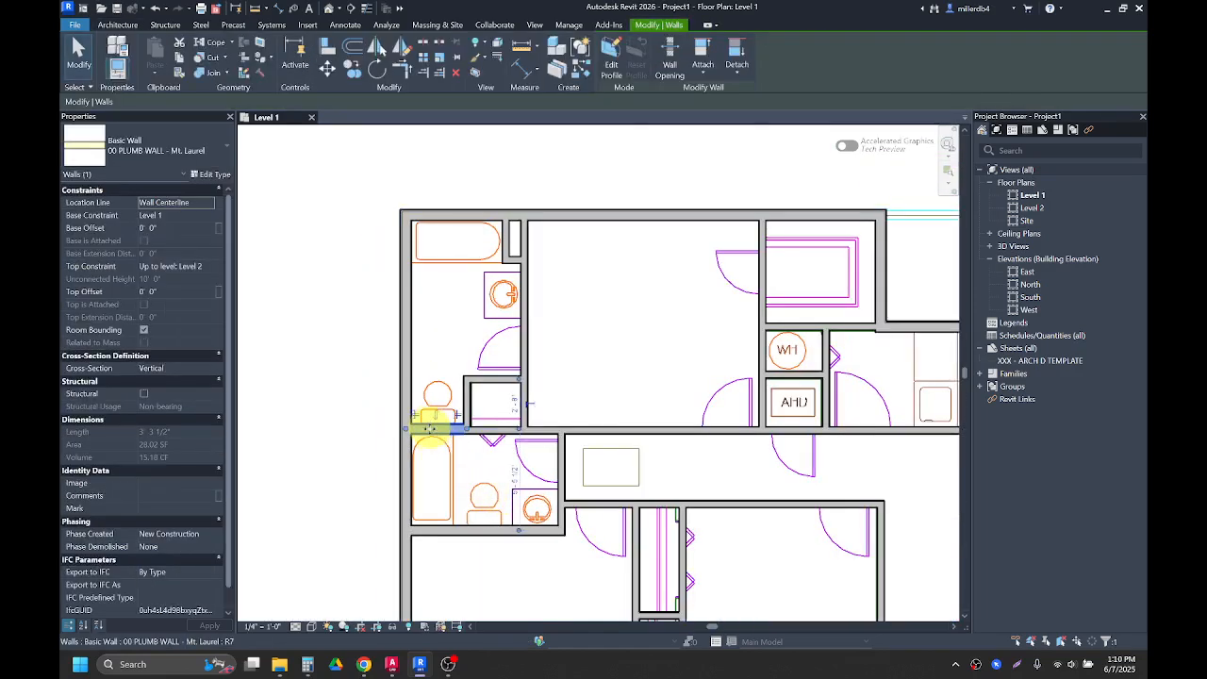
{"action": "key", "text": "Up"}
{"action": "left_click", "coordinate": [460, 472]}
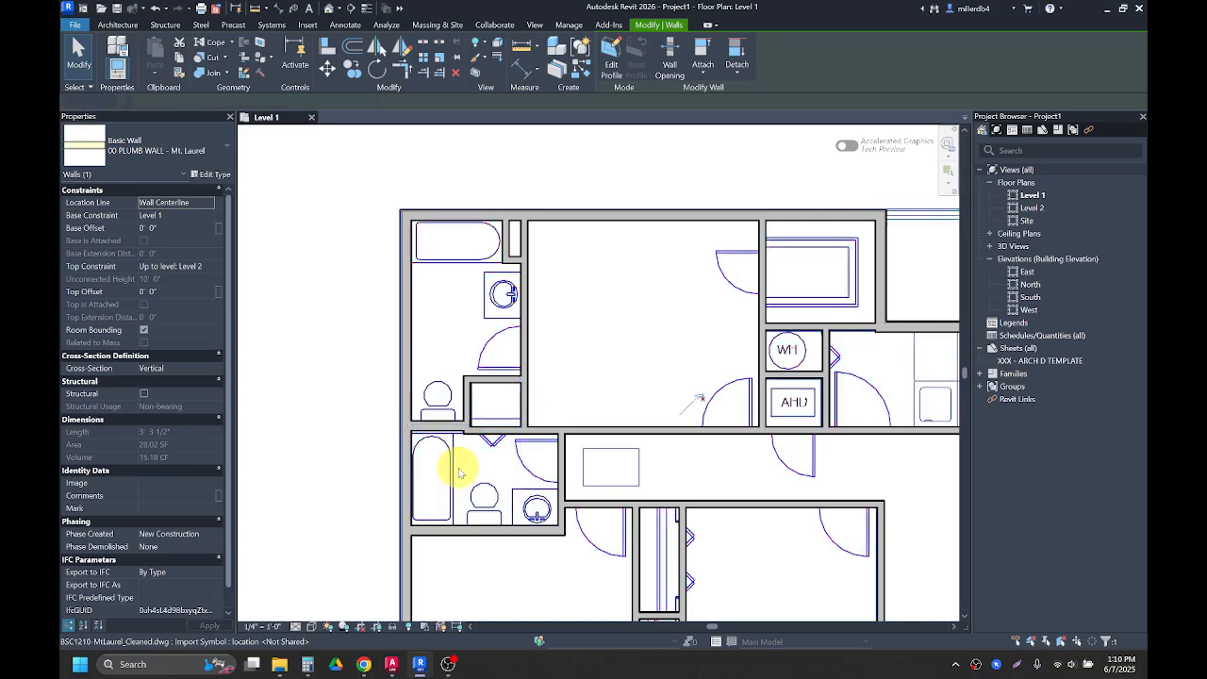
Step: Inspect the wall joins around the hallway, bathrooms and utility closets across the plan
{"action": "left_click", "coordinate": [341, 456]}
{"action": "middle_click_drag", "start_coordinate": [340, 466], "coordinate": [216, 378]}
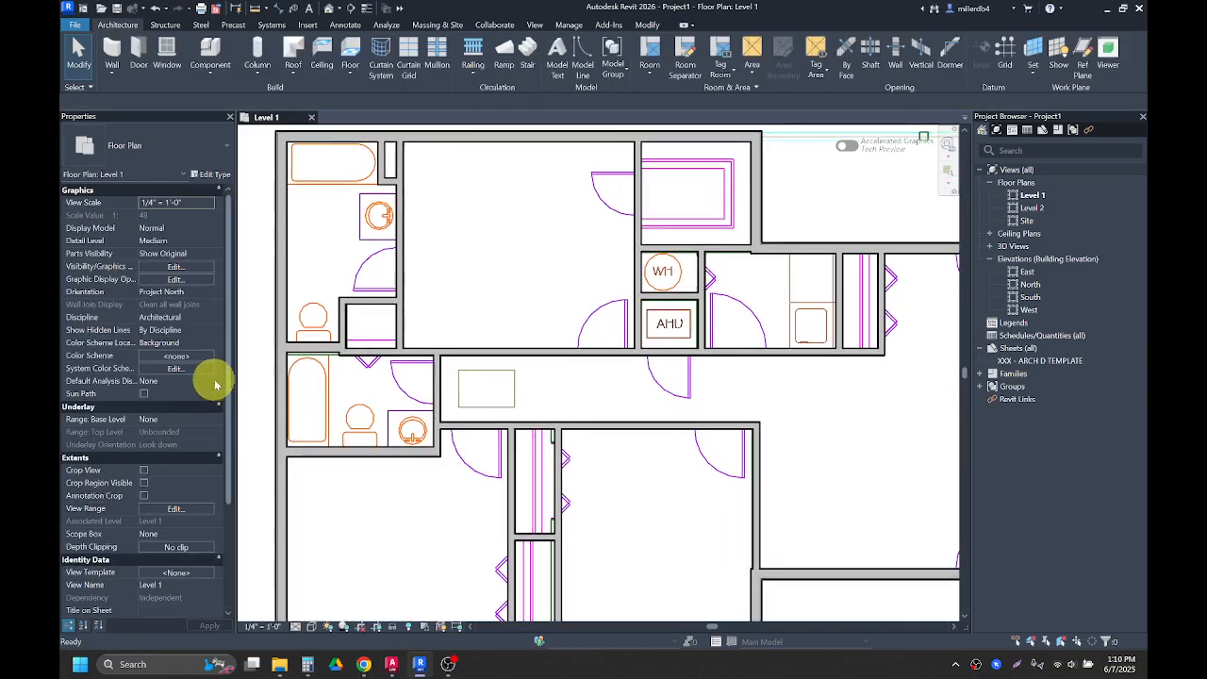
{"action": "scroll", "coordinate": [216, 380], "scroll_direction": "down", "scroll_amount": 2}
{"action": "scroll", "coordinate": [486, 489], "scroll_direction": "down", "scroll_amount": 3}
{"action": "middle_click_drag", "start_coordinate": [472, 487], "coordinate": [453, 479]}
{"action": "scroll", "coordinate": [460, 472], "scroll_direction": "up", "scroll_amount": 1}
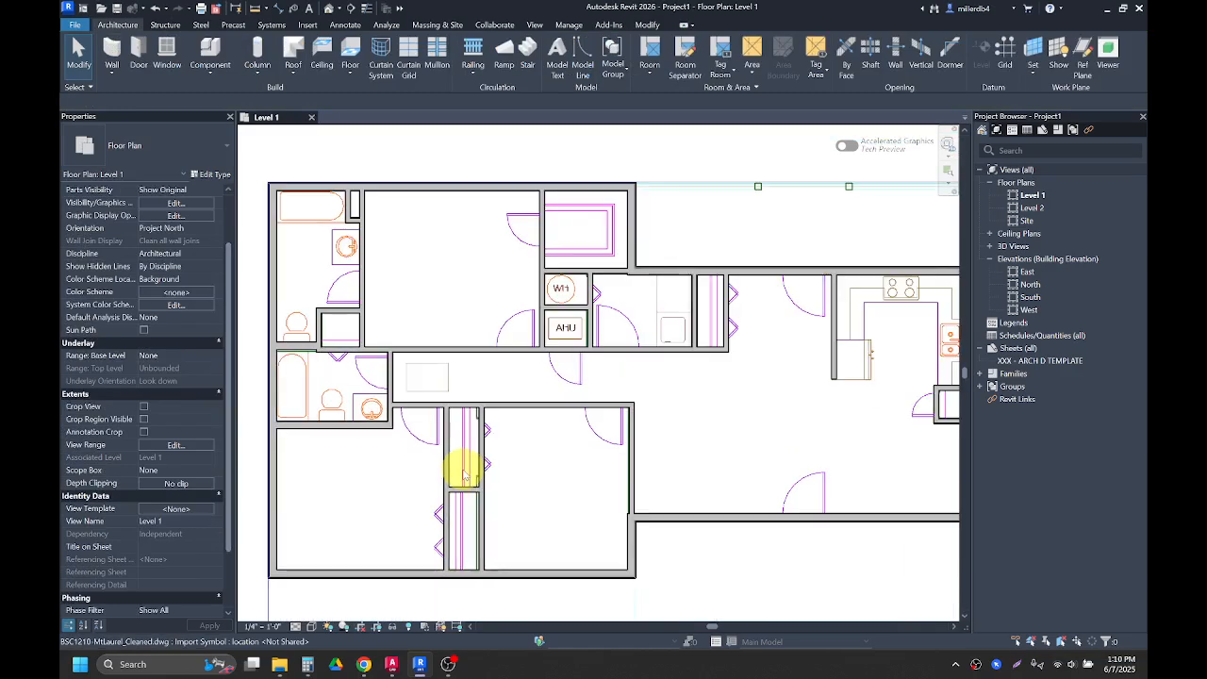
{"action": "scroll", "coordinate": [528, 421], "scroll_direction": "down", "scroll_amount": 1}
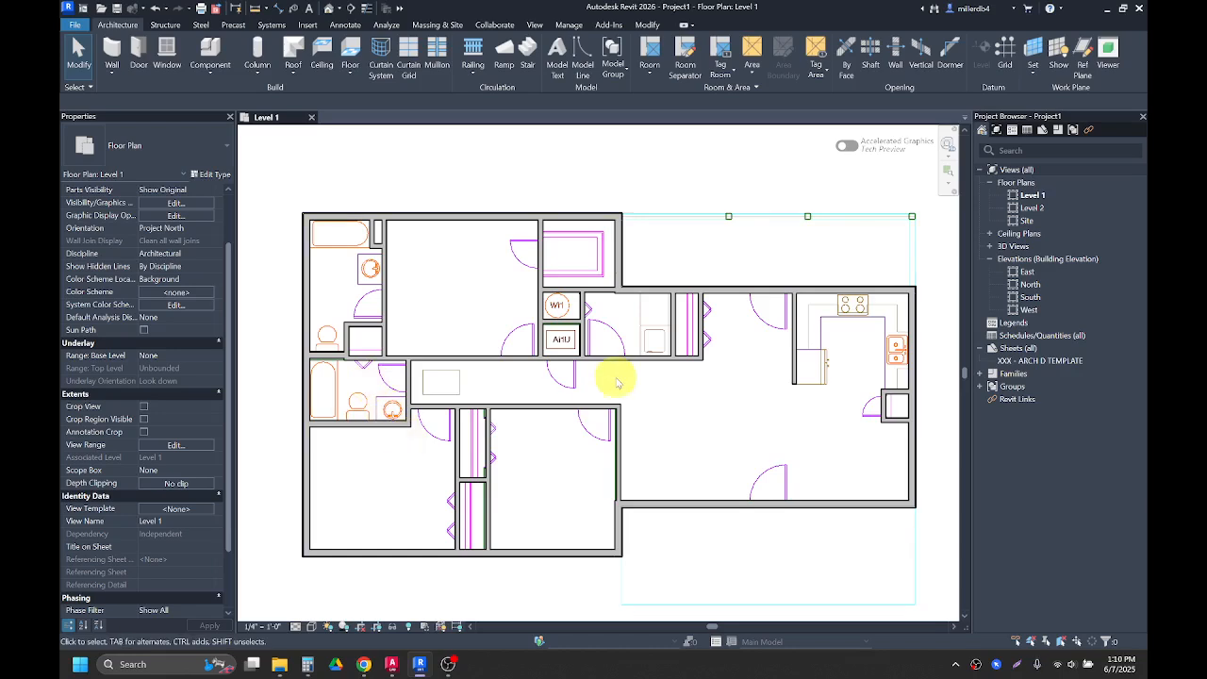
{"action": "scroll", "coordinate": [596, 287], "scroll_direction": "up", "scroll_amount": 1}
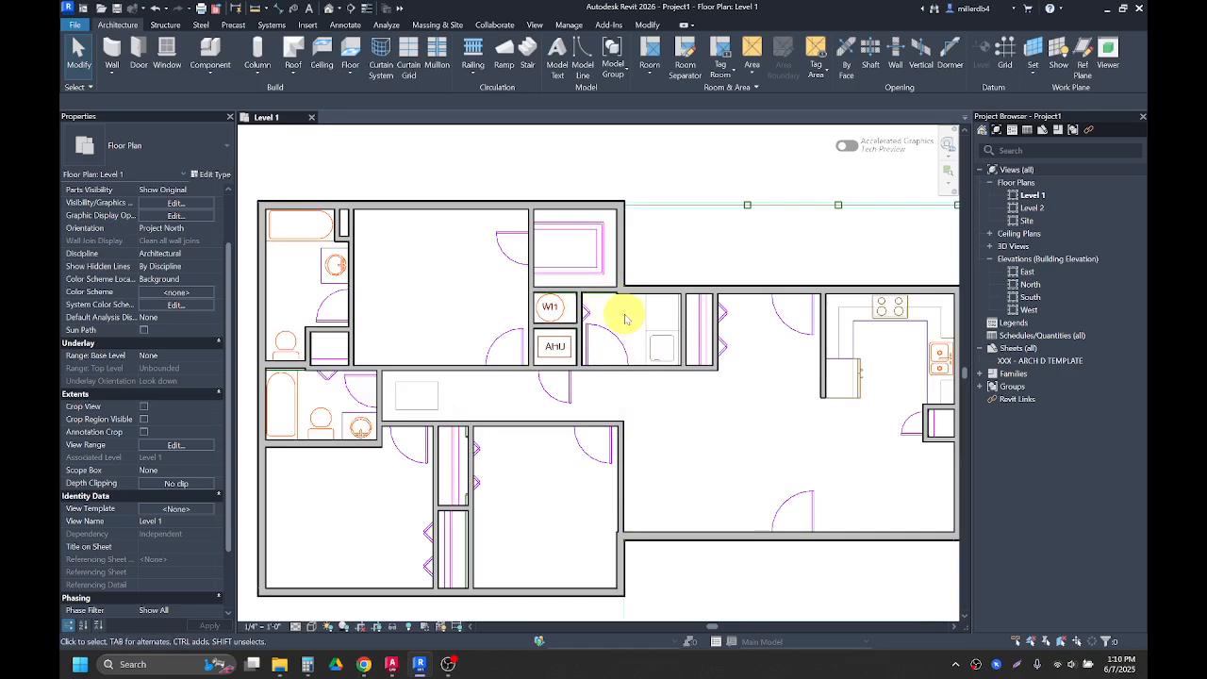
{"action": "scroll", "coordinate": [626, 298], "scroll_direction": "up", "scroll_amount": 6}
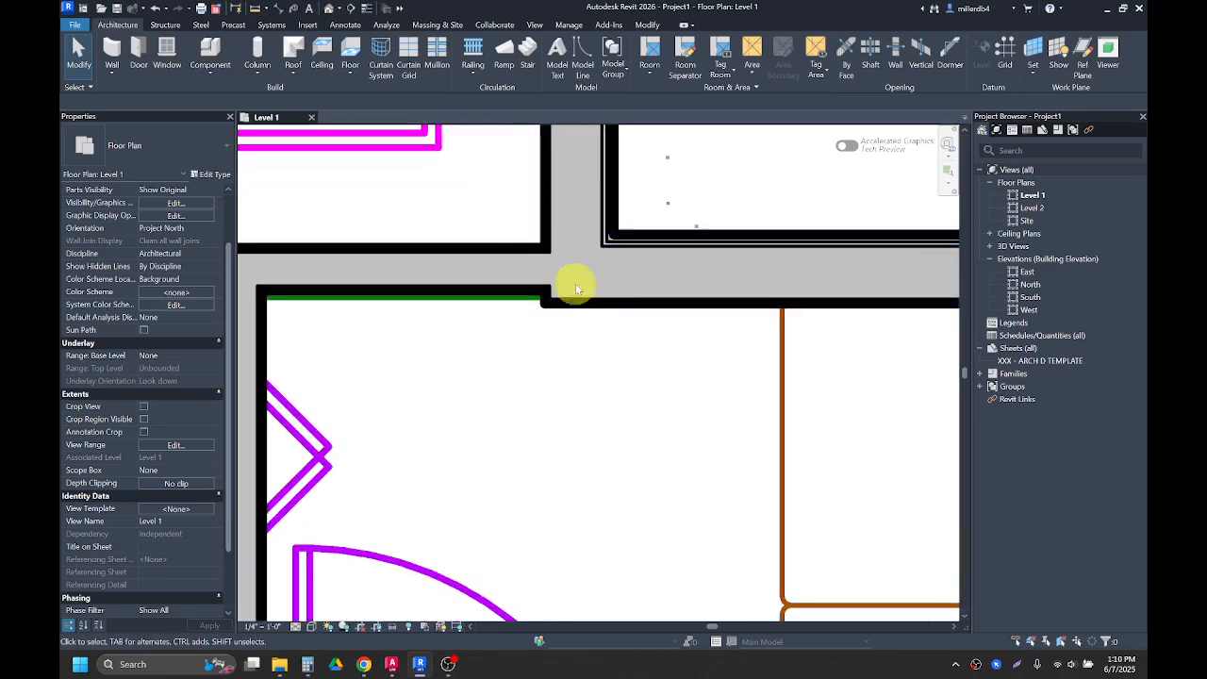
{"action": "scroll", "coordinate": [597, 284], "scroll_direction": "down", "scroll_amount": 3}
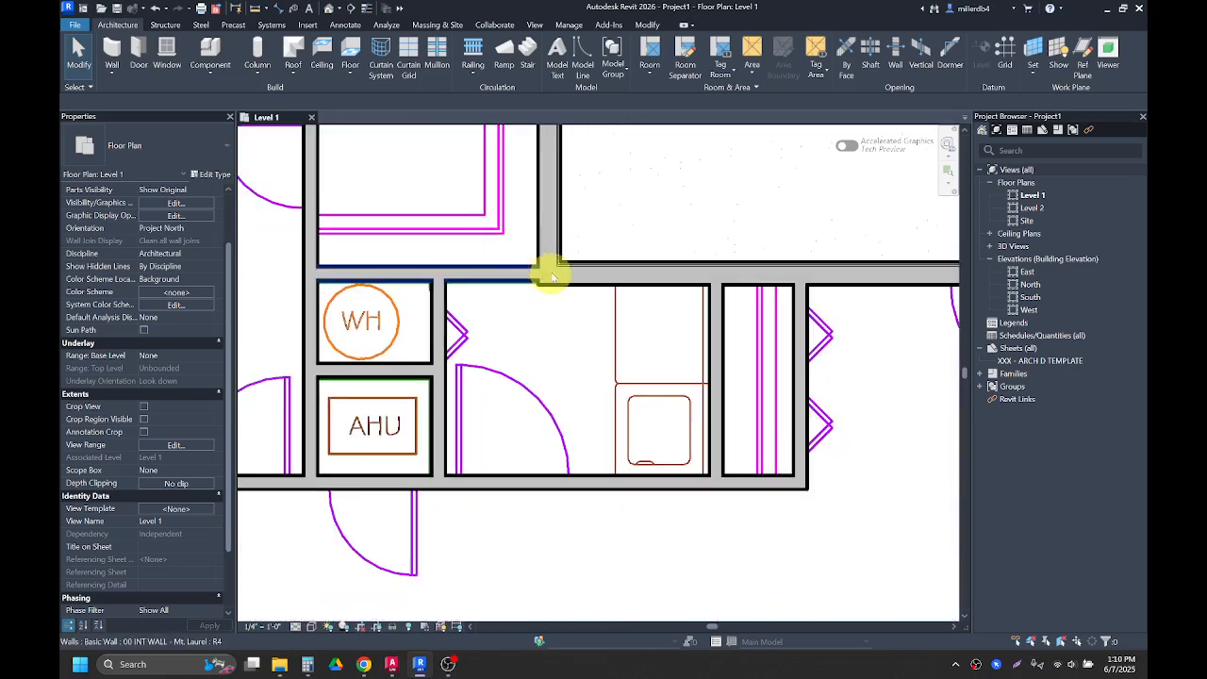
{"action": "scroll", "coordinate": [528, 302], "scroll_direction": "down", "scroll_amount": 2}
{"action": "scroll", "coordinate": [514, 382], "scroll_direction": "up", "scroll_amount": 5}
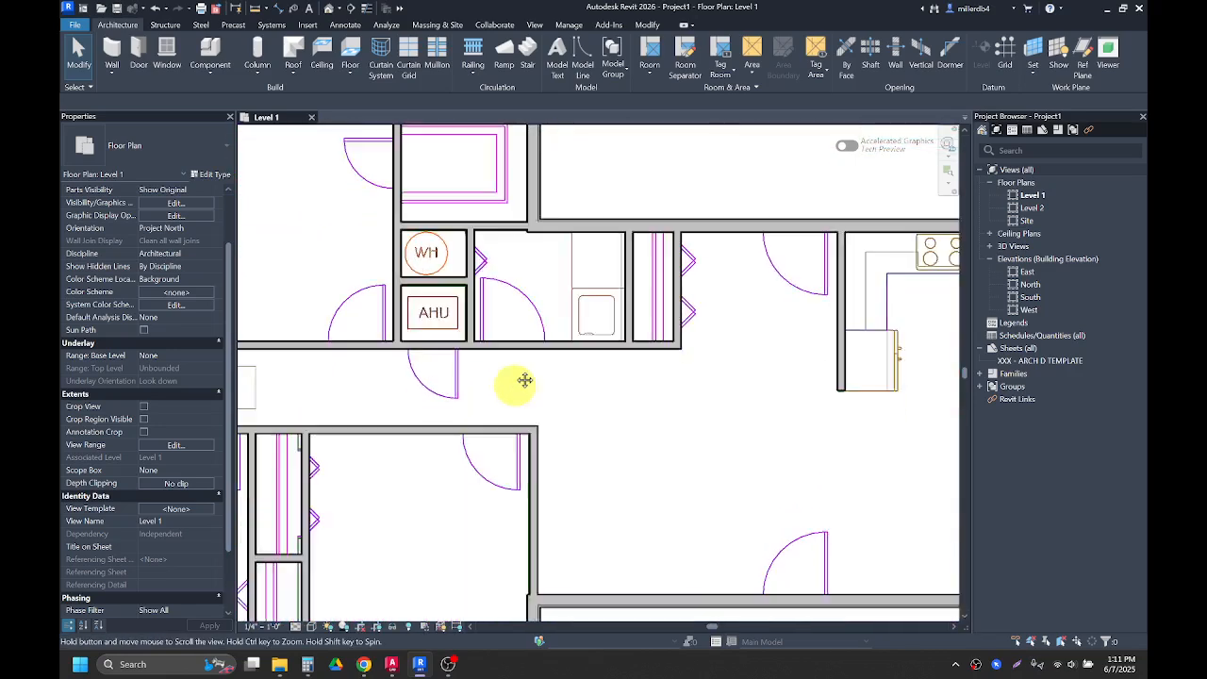
{"action": "scroll", "coordinate": [472, 401], "scroll_direction": "down", "scroll_amount": 3}
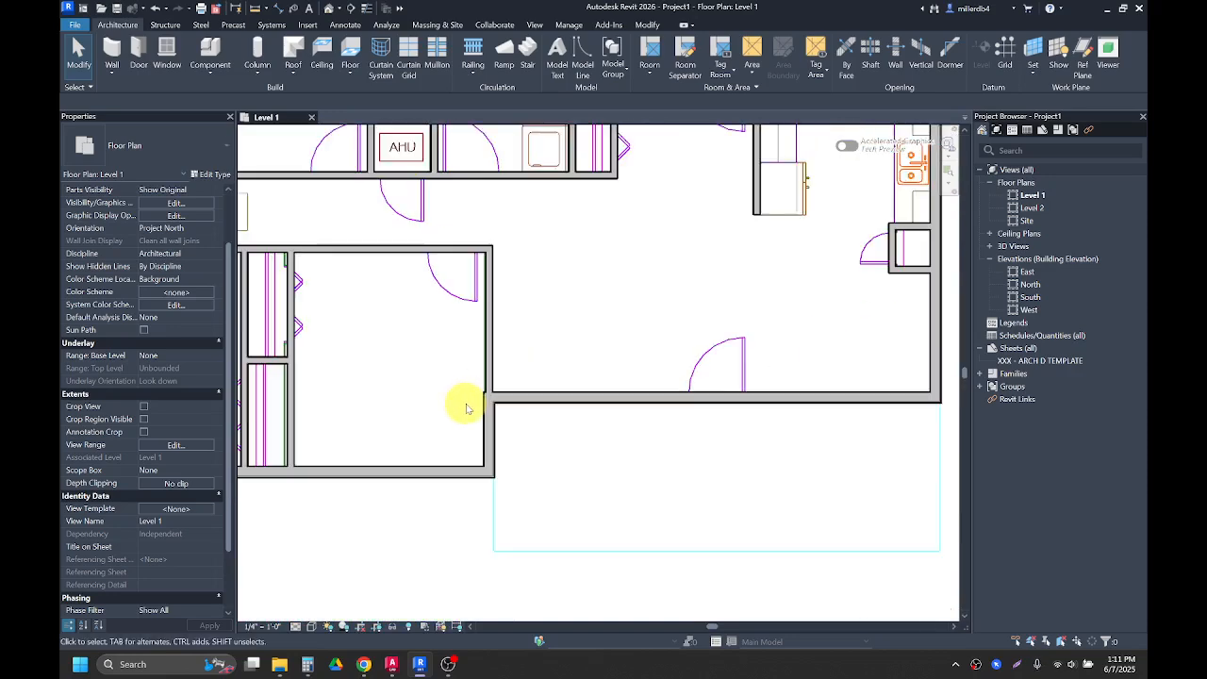
{"action": "scroll", "coordinate": [389, 387], "scroll_direction": "up", "scroll_amount": 2}
{"action": "scroll", "coordinate": [312, 222], "scroll_direction": "up", "scroll_amount": 3}
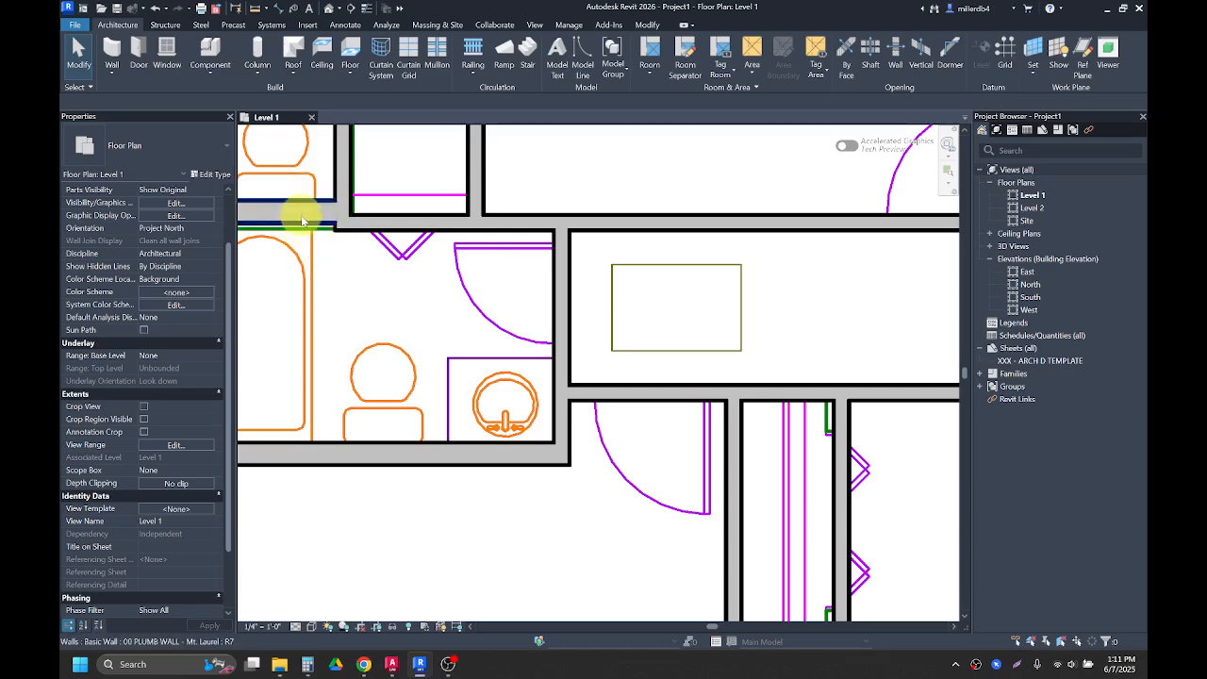
{"action": "scroll", "coordinate": [350, 318], "scroll_direction": "down", "scroll_amount": 4}
{"action": "scroll", "coordinate": [644, 273], "scroll_direction": "down", "scroll_amount": 1}
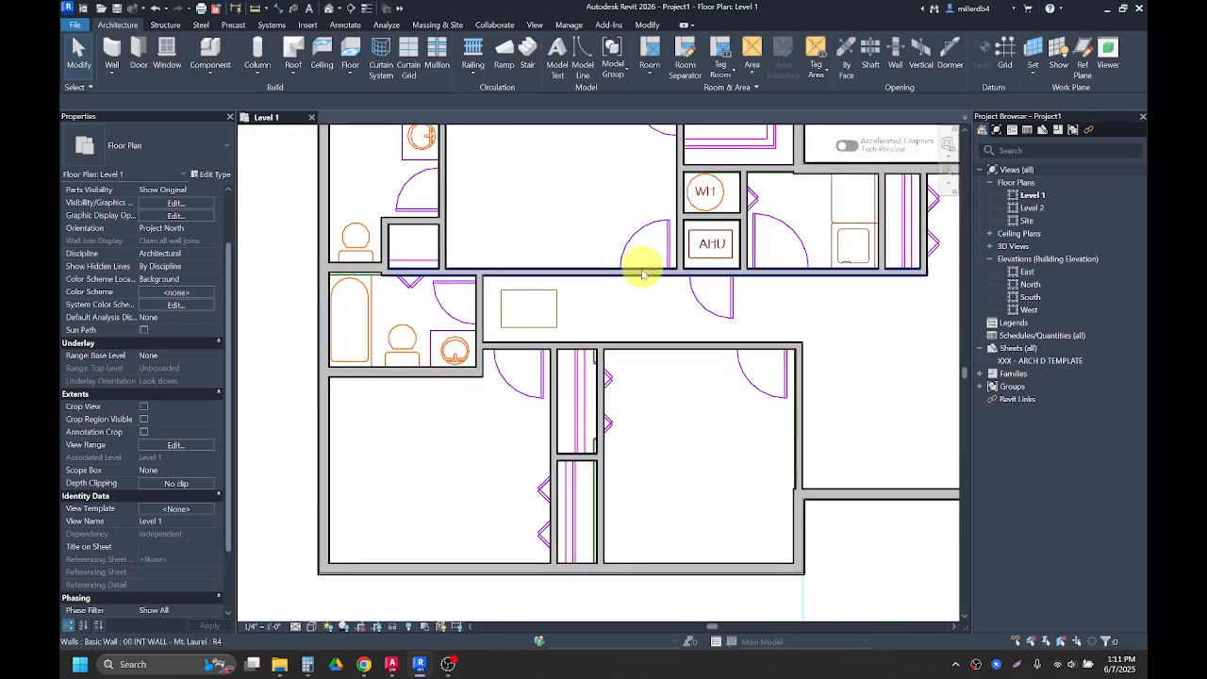
{"action": "middle_click_drag", "start_coordinate": [621, 300], "coordinate": [431, 350]}
{"action": "scroll", "coordinate": [642, 210], "scroll_direction": "up", "scroll_amount": 4}
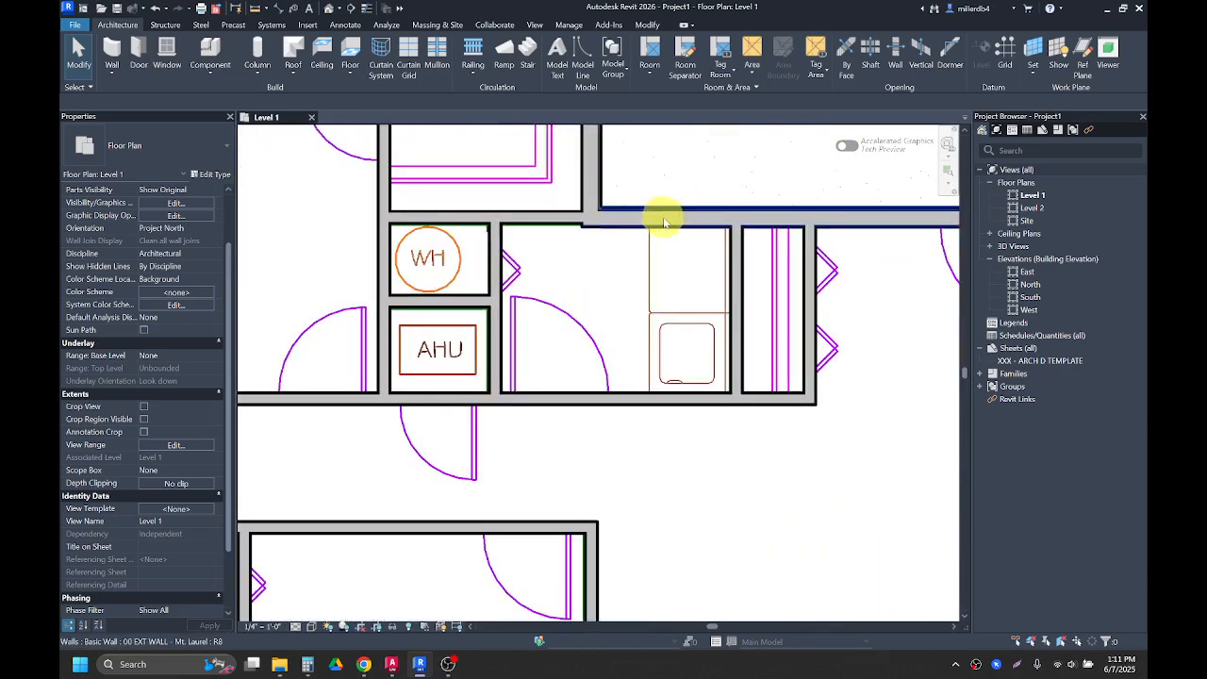
{"action": "left_click", "coordinate": [550, 220]}
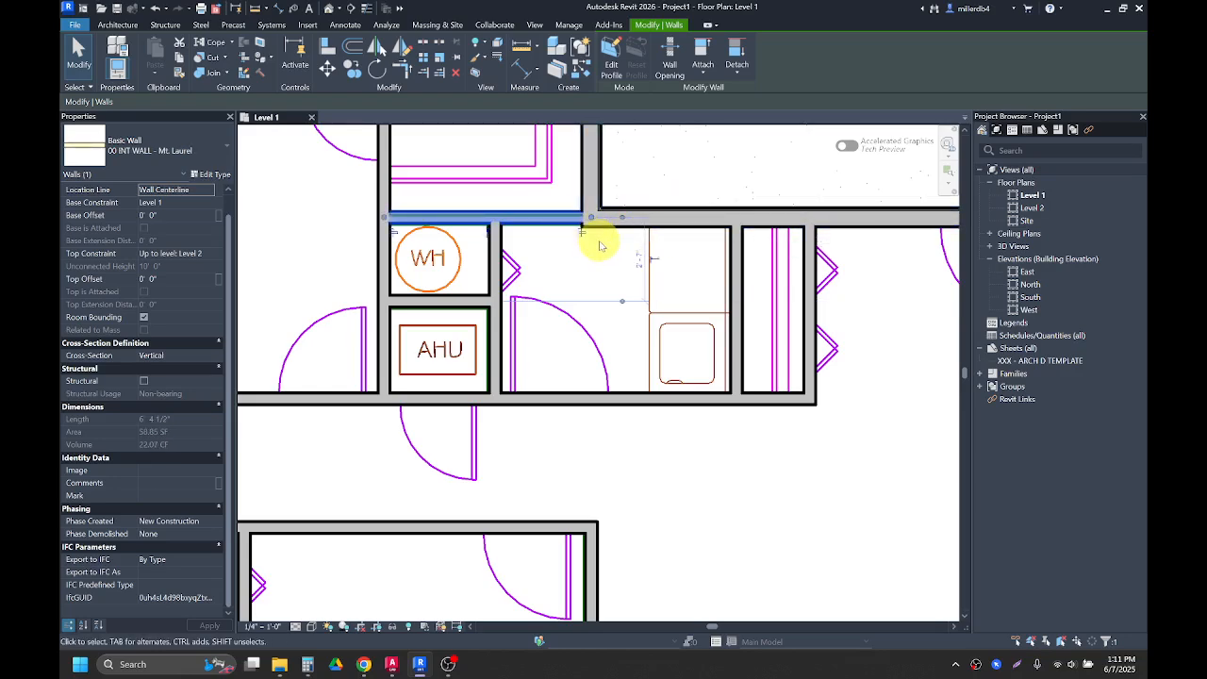
{"action": "scroll", "coordinate": [590, 234], "scroll_direction": "up", "scroll_amount": 2}
{"action": "left_click", "coordinate": [539, 242]}
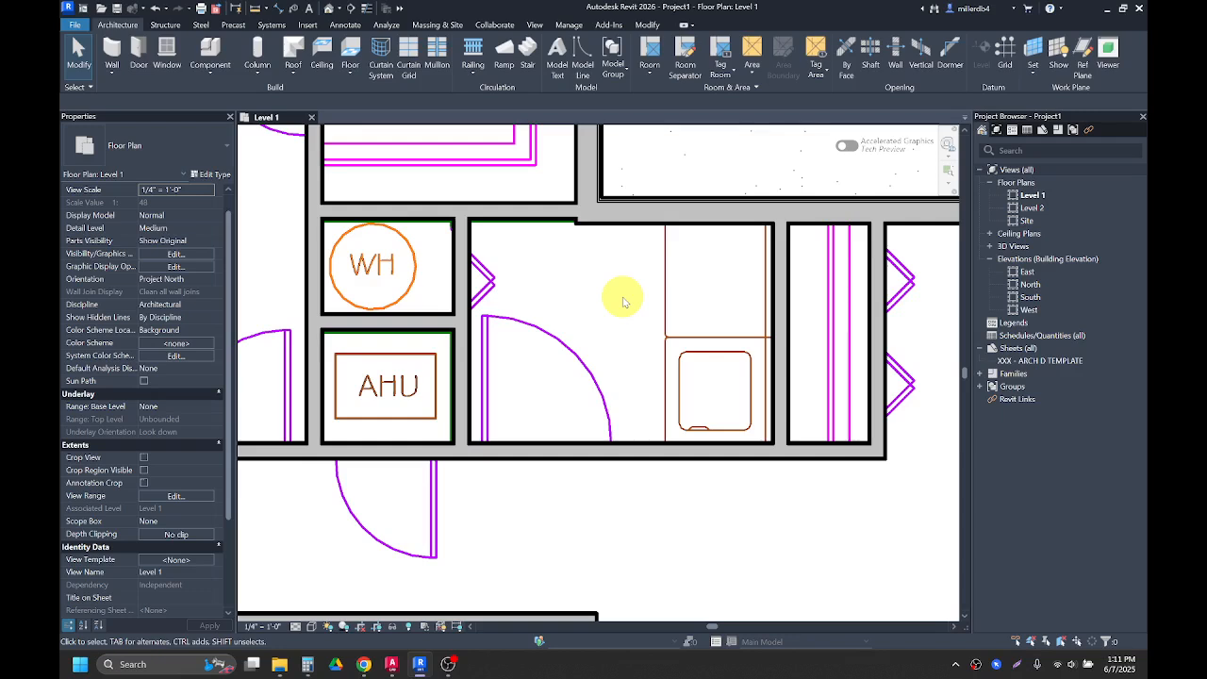
Step: Align the interior wall above the laundry room with the adjoining exterior wall's face
{"action": "key", "text": "l"}
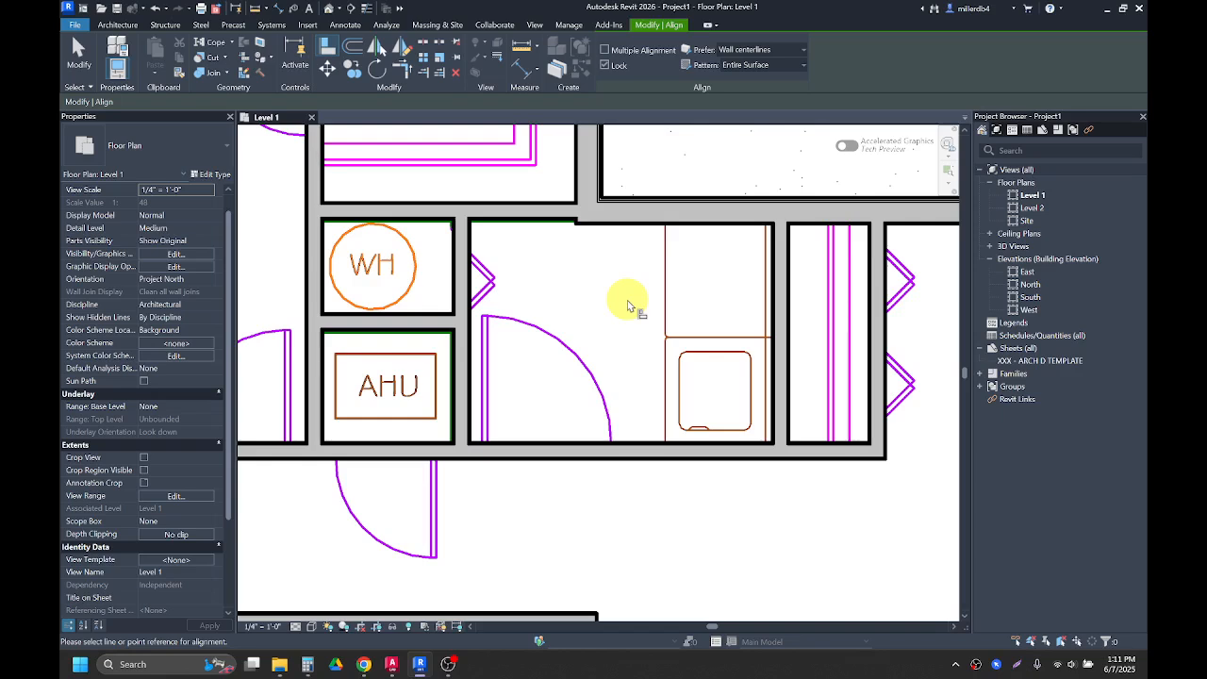
{"action": "left_click", "coordinate": [634, 225]}
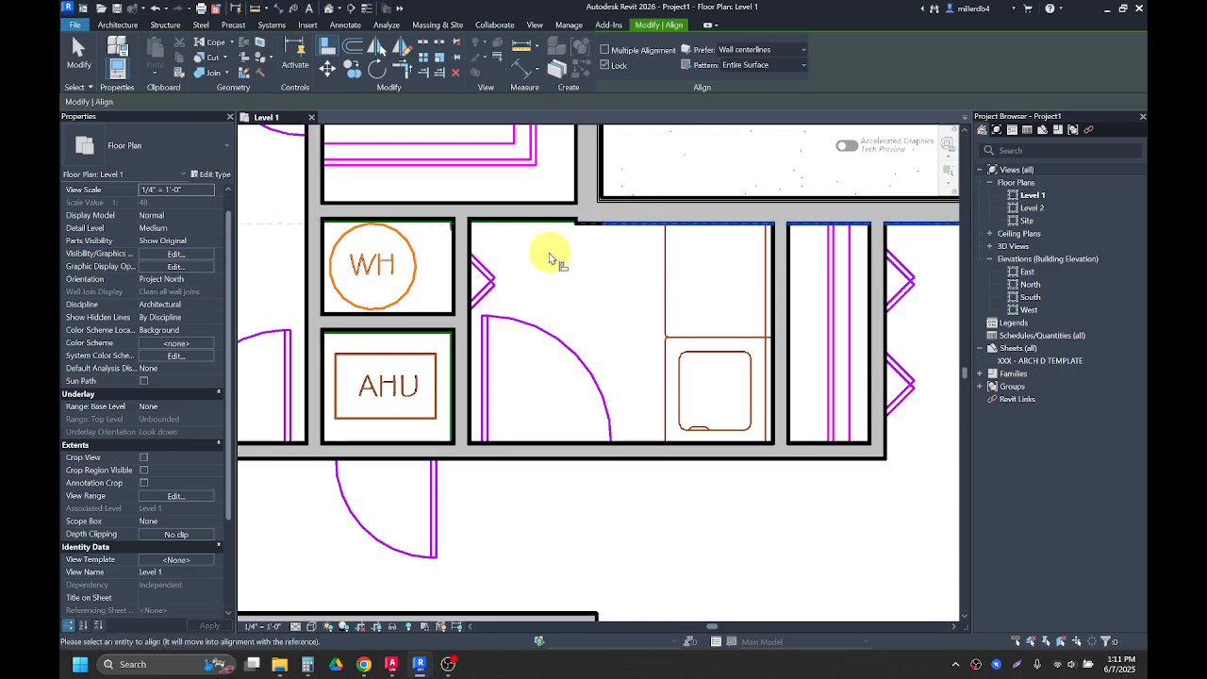
{"action": "scroll", "coordinate": [507, 226], "scroll_direction": "up", "scroll_amount": 3}
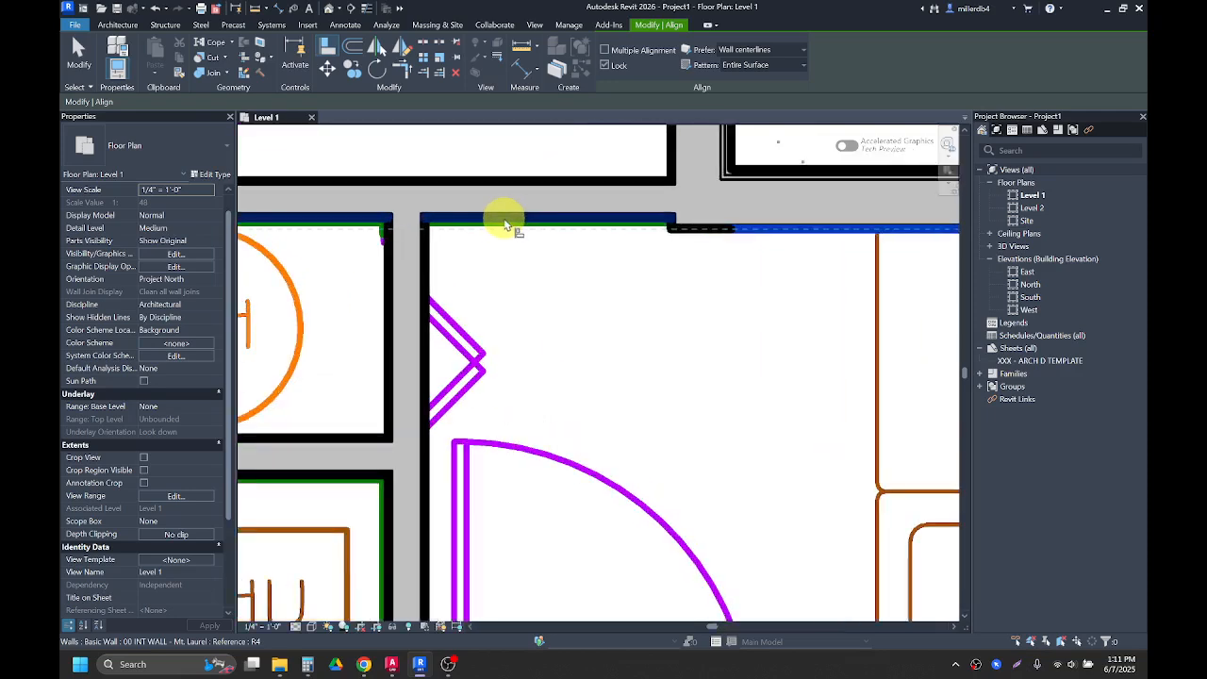
{"action": "left_click", "coordinate": [507, 225]}
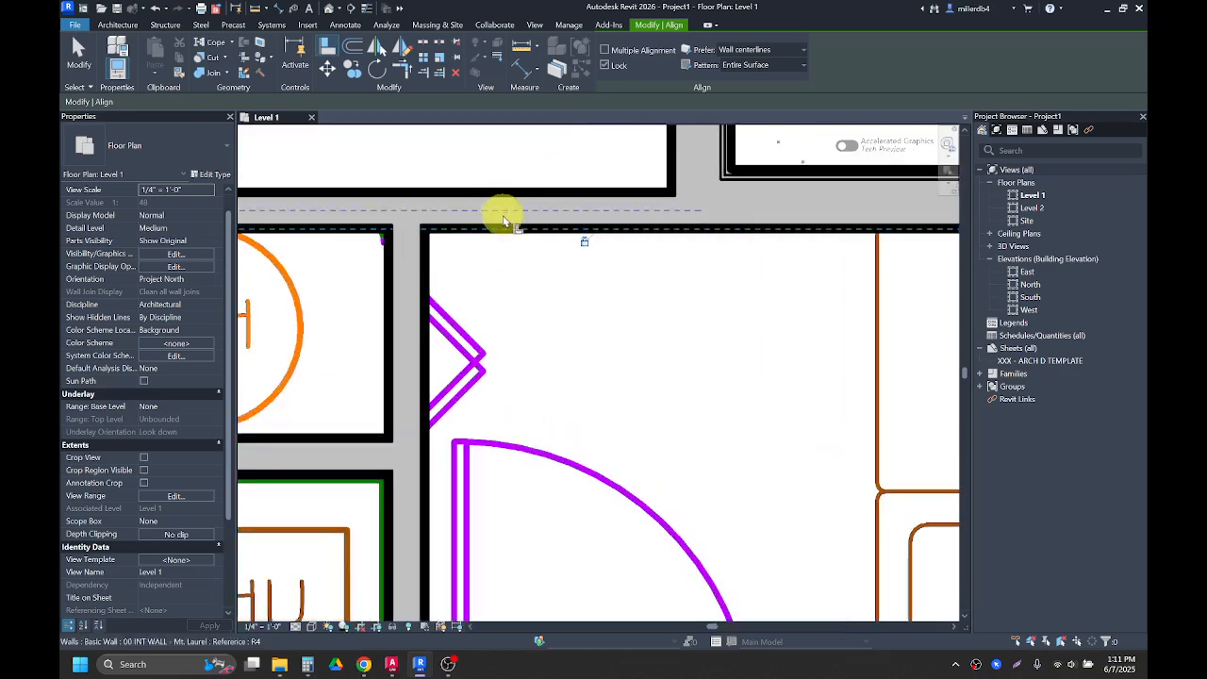
{"action": "scroll", "coordinate": [512, 288], "scroll_direction": "down", "scroll_amount": 3}
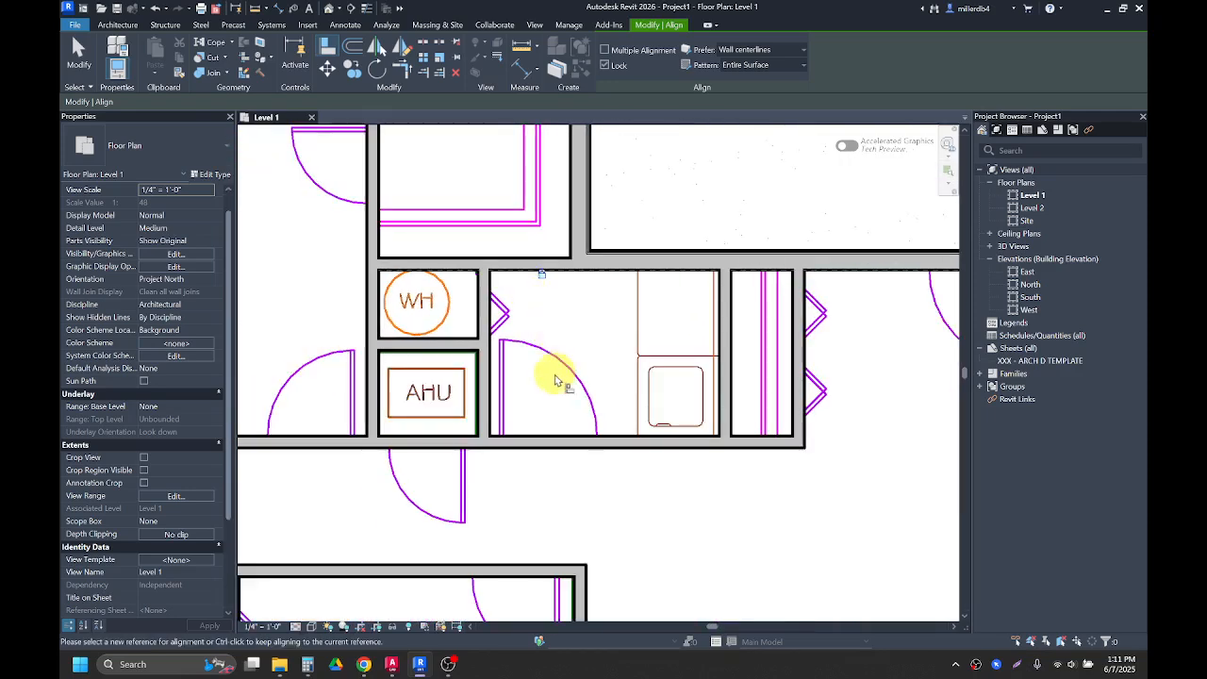
{"action": "middle_click_drag", "start_coordinate": [580, 420], "coordinate": [557, 140]}
{"action": "middle_click_drag", "start_coordinate": [555, 491], "coordinate": [506, 335]}
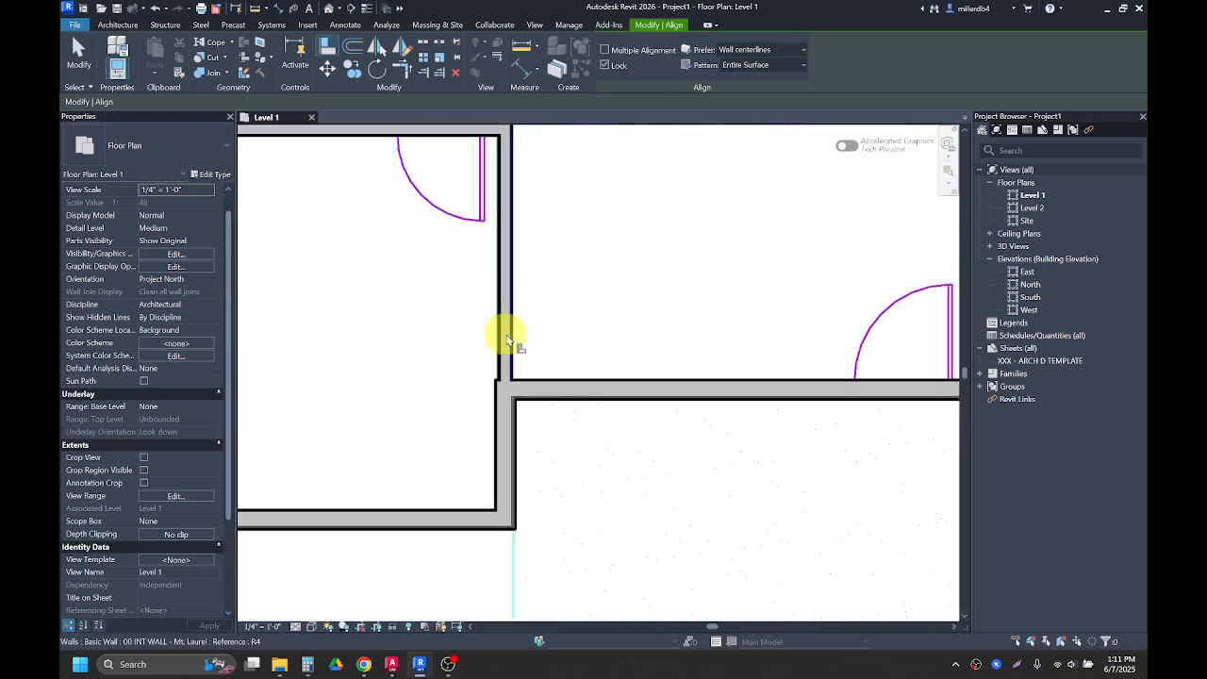
{"action": "left_click", "coordinate": [507, 340]}
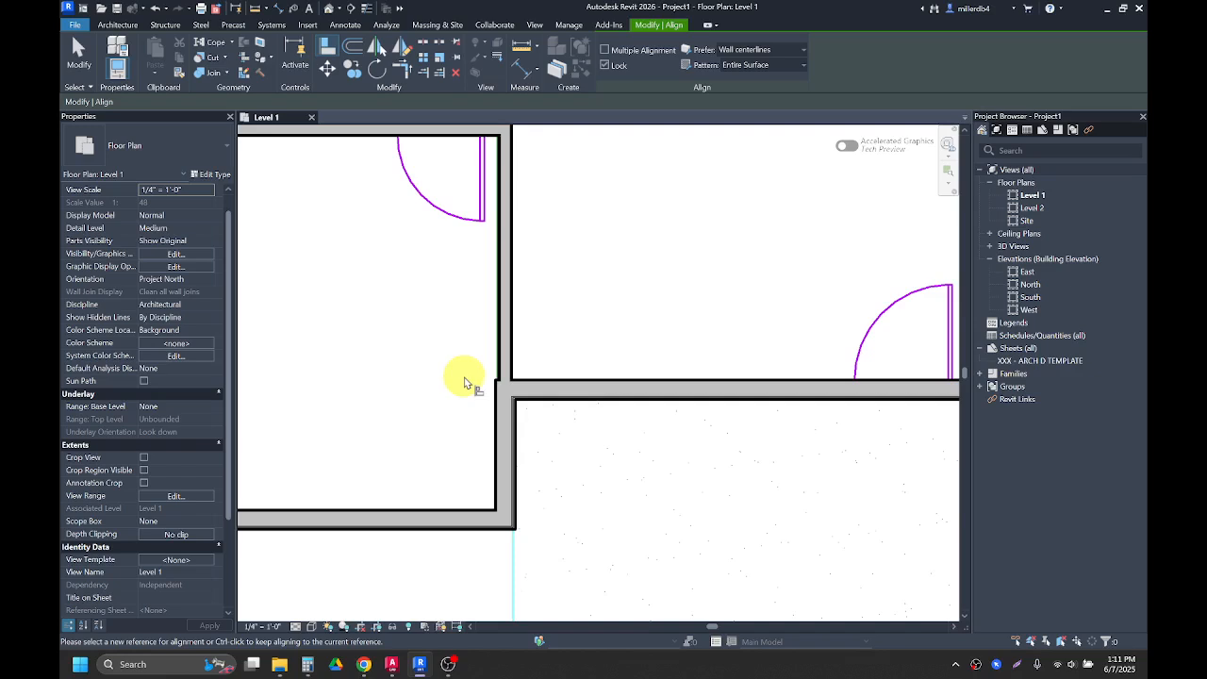
{"action": "key", "text": "Escape"}
{"action": "key", "text": "Escape"}
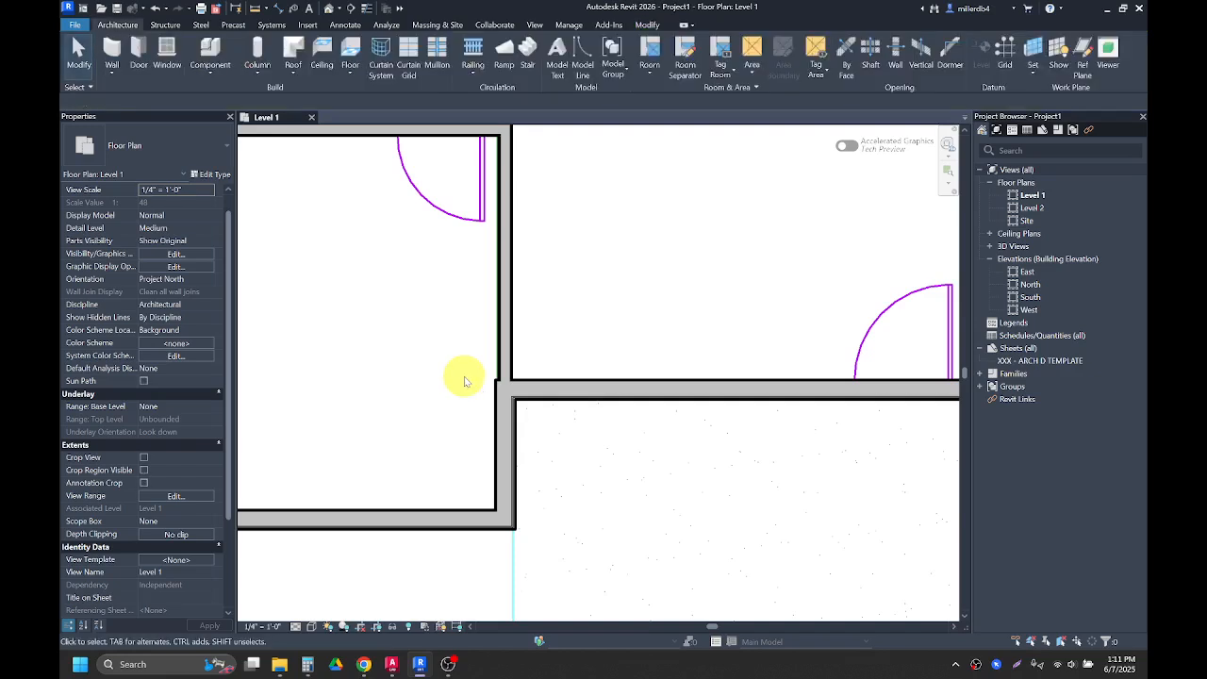
Step: Align the interior wall along the hallway's west side with the face of the exterior wall below it
{"action": "key", "text": "a"}
{"action": "key", "text": "l"}
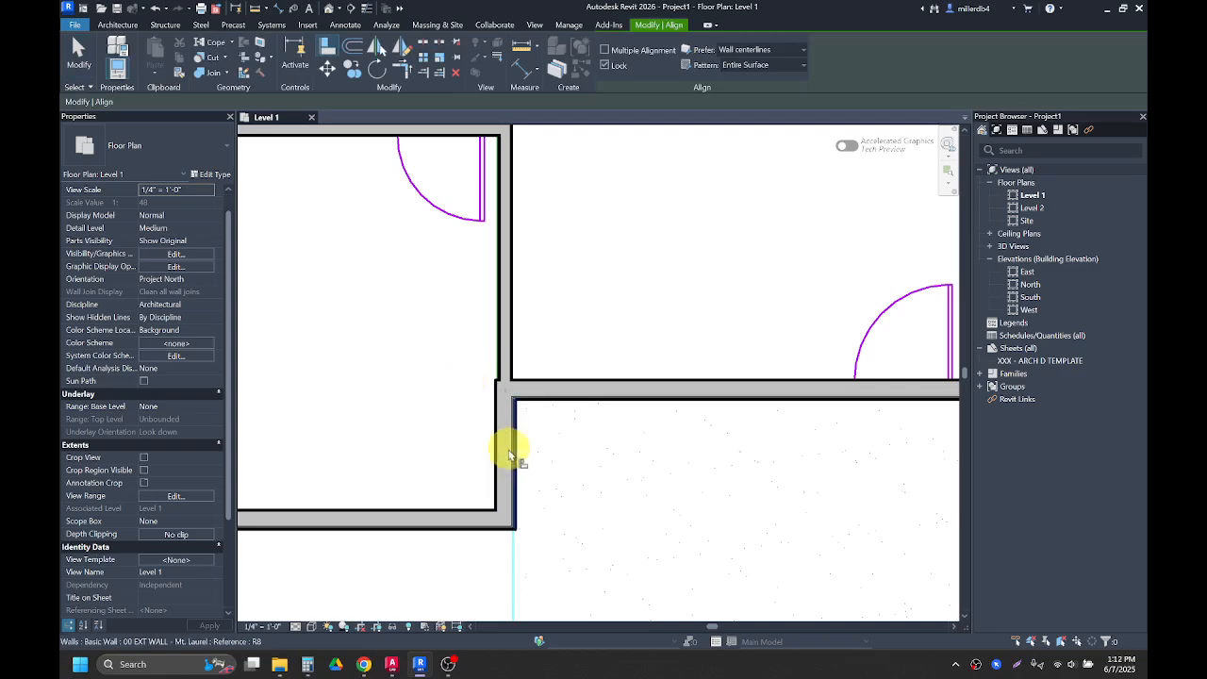
{"action": "scroll", "coordinate": [497, 451], "scroll_direction": "up", "scroll_amount": 1}
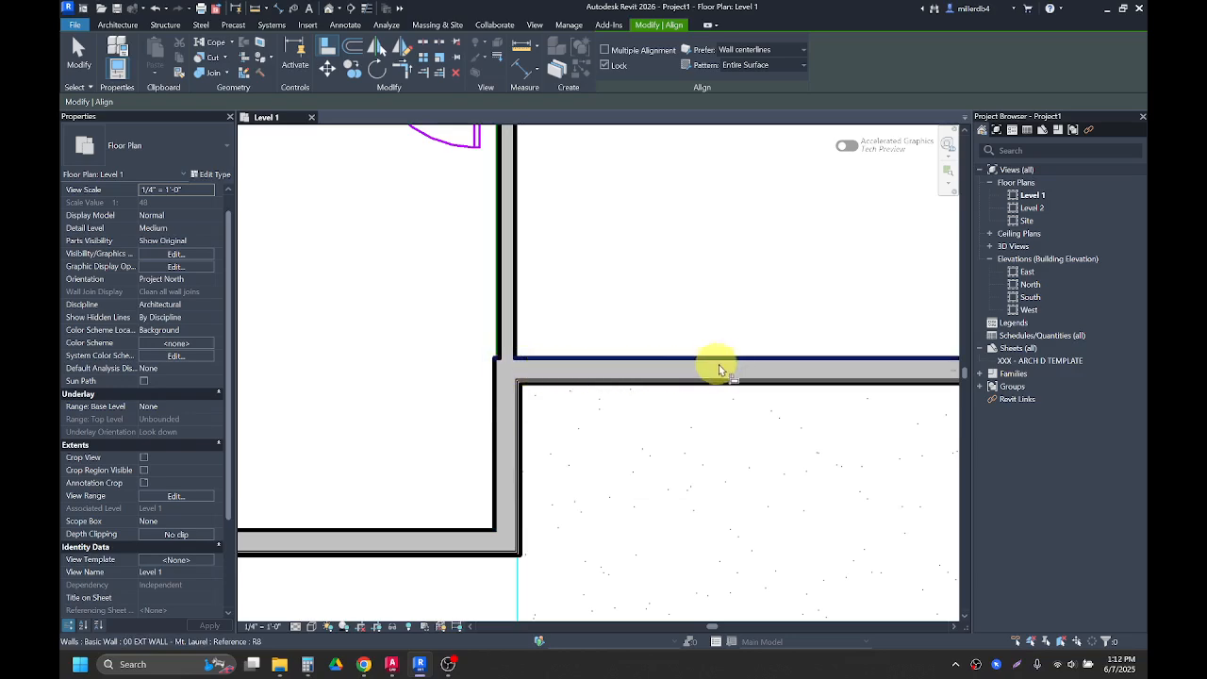
{"action": "left_click", "coordinate": [505, 439]}
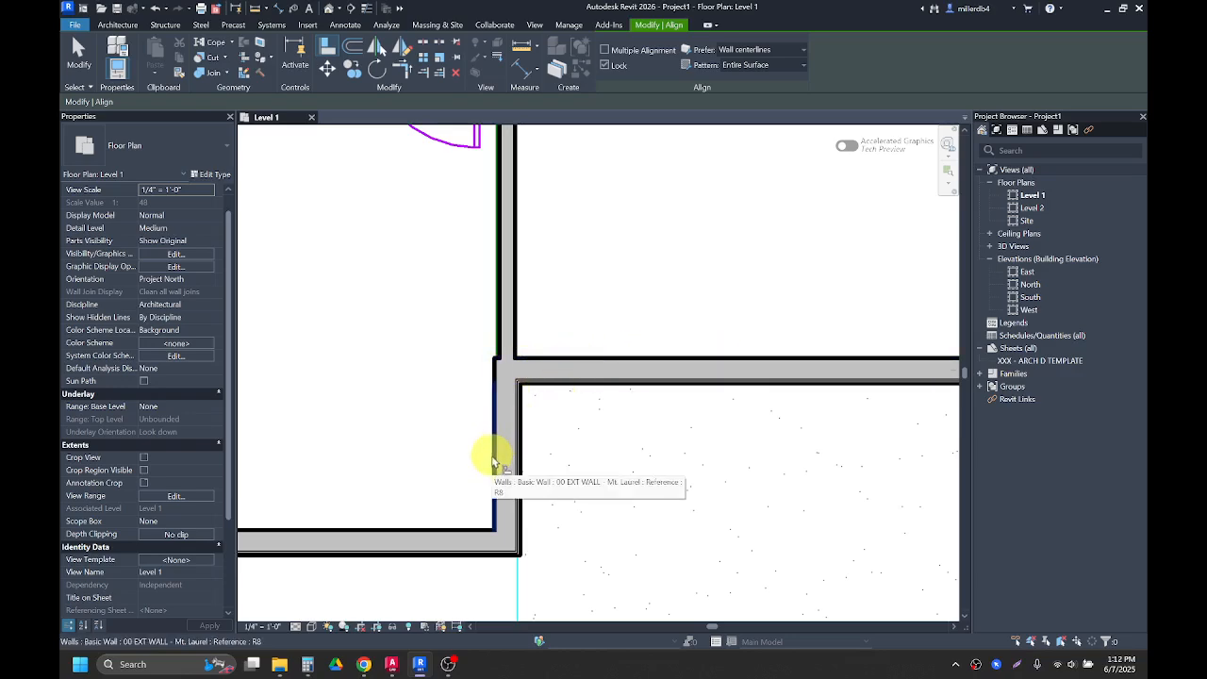
{"action": "left_click", "coordinate": [492, 459]}
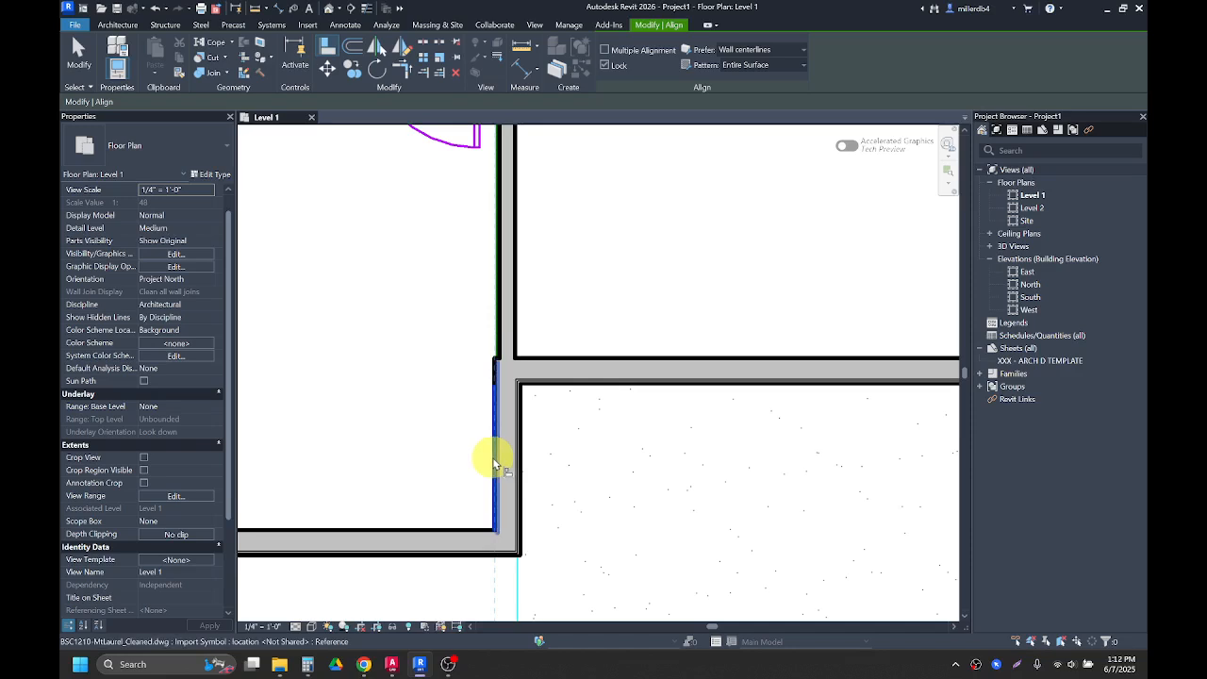
{"action": "left_click", "coordinate": [501, 285]}
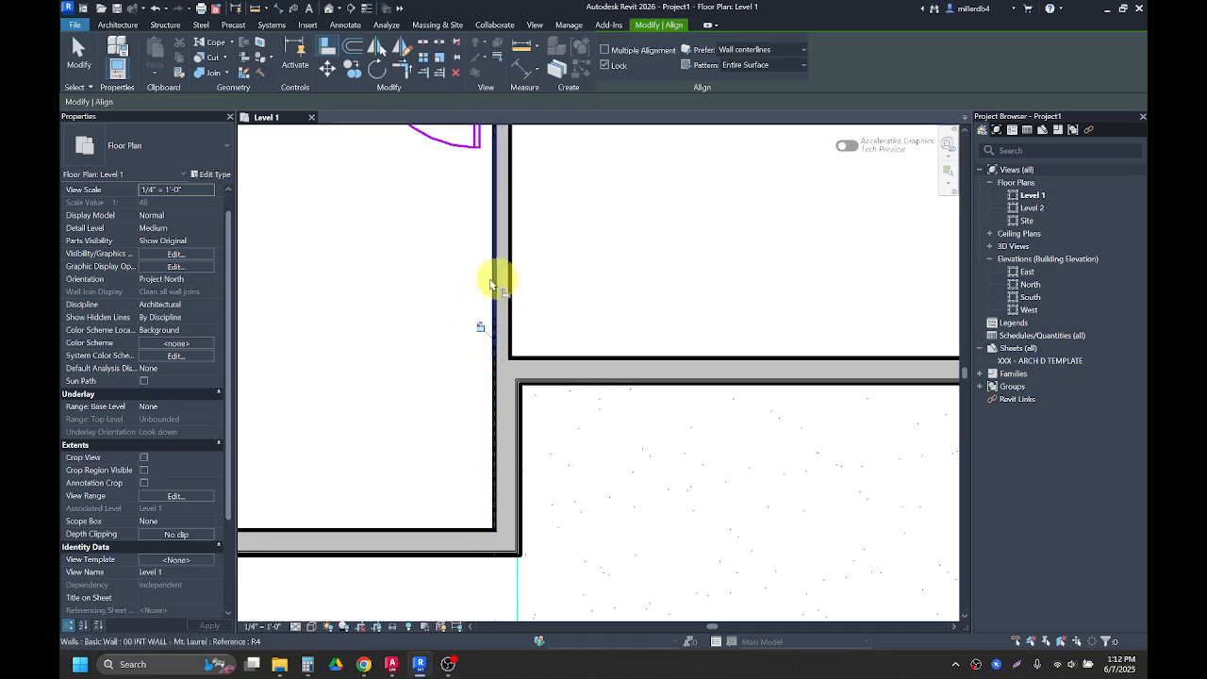
Step: Align the plumb wall above the lower west bathroom with the face of the adjoining interior wall to its east
{"action": "scroll", "coordinate": [490, 283], "scroll_direction": "down", "scroll_amount": 5}
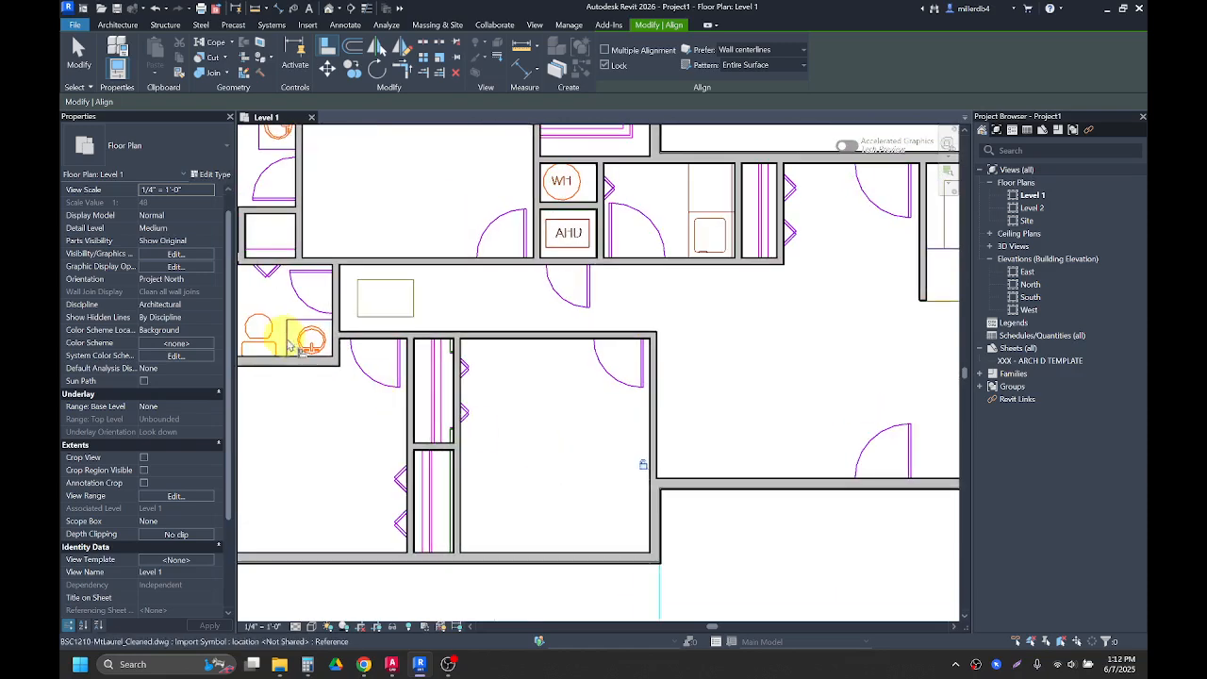
{"action": "scroll", "coordinate": [290, 347], "scroll_direction": "up", "scroll_amount": 5}
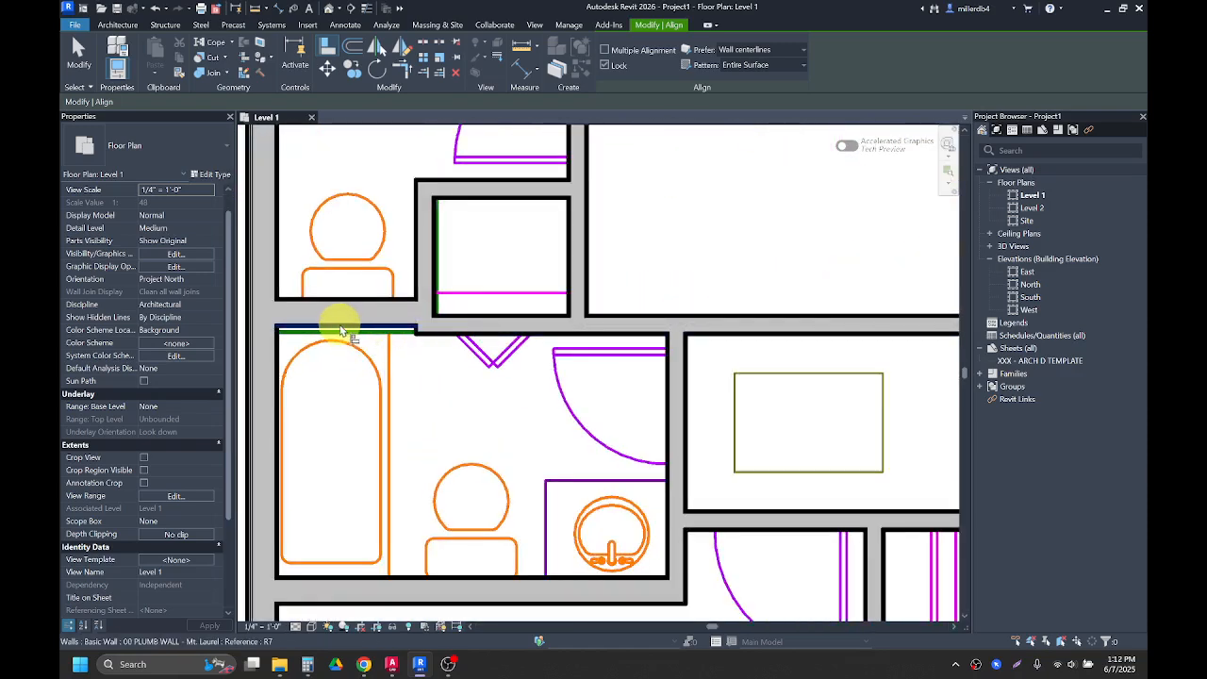
{"action": "left_click", "coordinate": [343, 330]}
{"action": "left_click", "coordinate": [471, 335]}
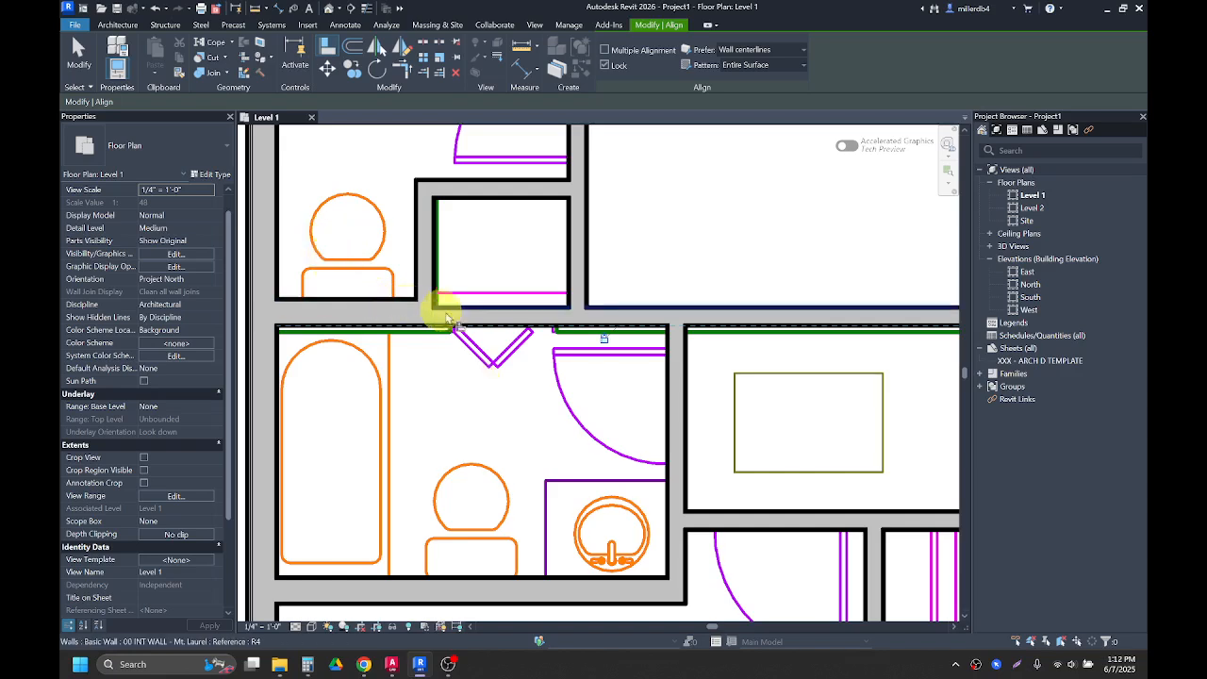
{"action": "left_click", "coordinate": [489, 370]}
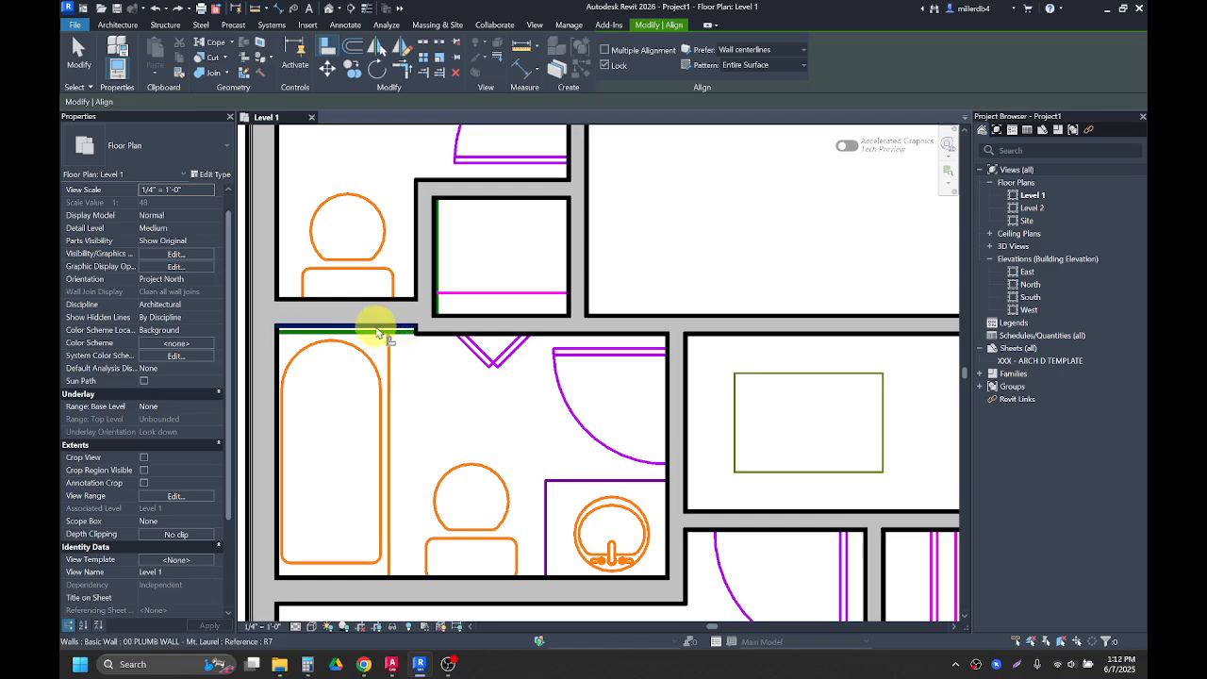
{"action": "left_click", "coordinate": [383, 326]}
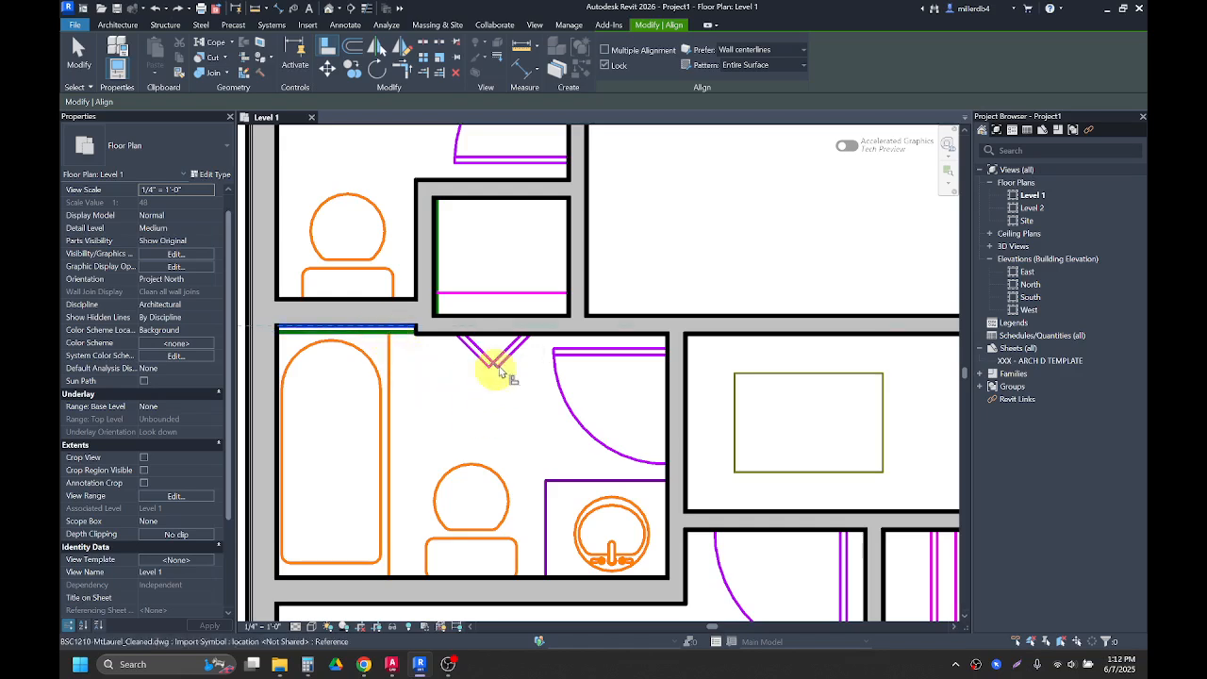
{"action": "left_click", "coordinate": [514, 334]}
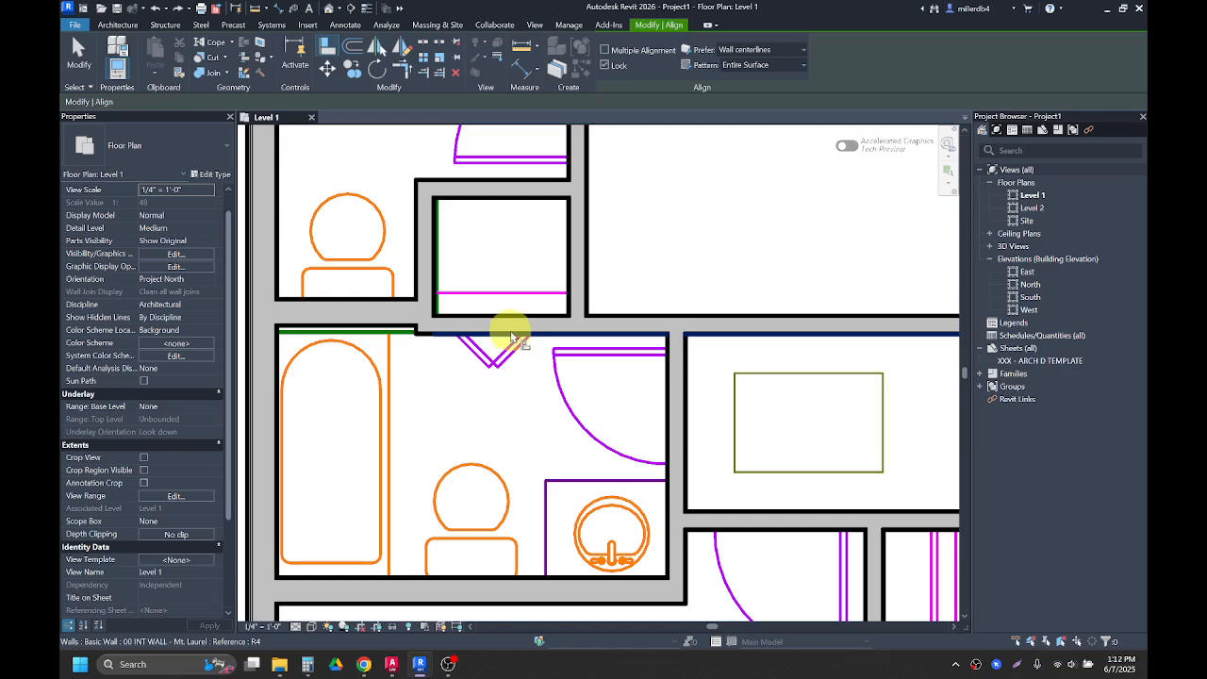
{"action": "left_click", "coordinate": [504, 331]}
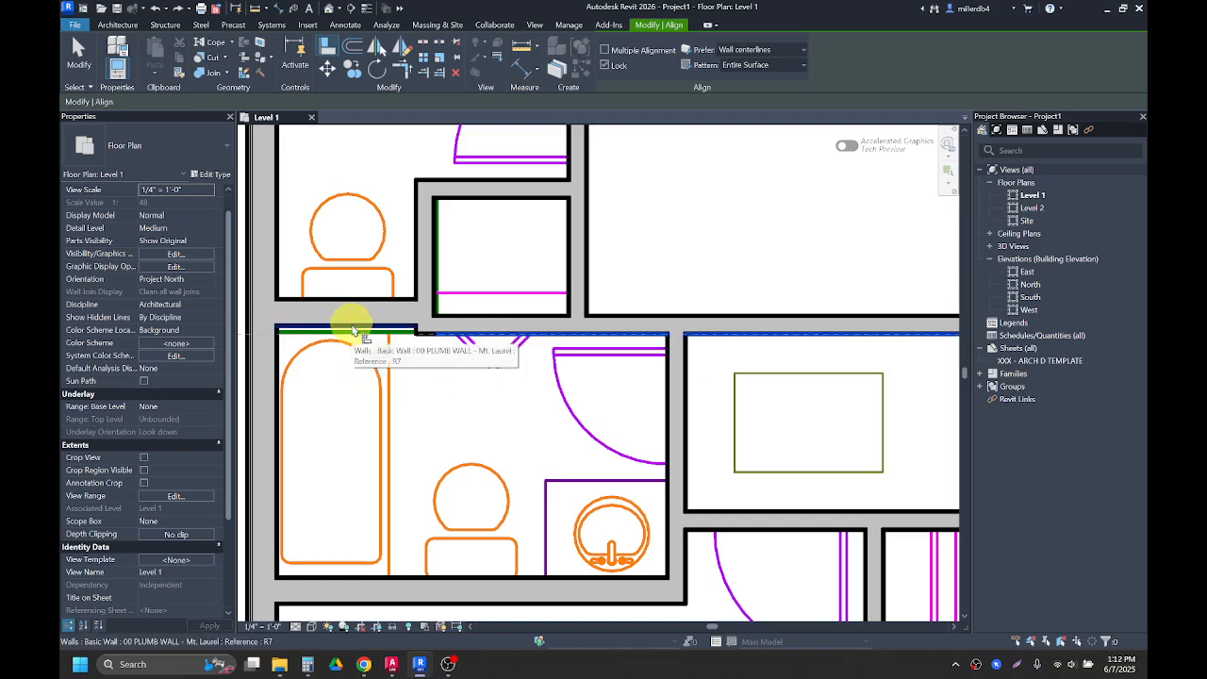
{"action": "left_click", "coordinate": [354, 330]}
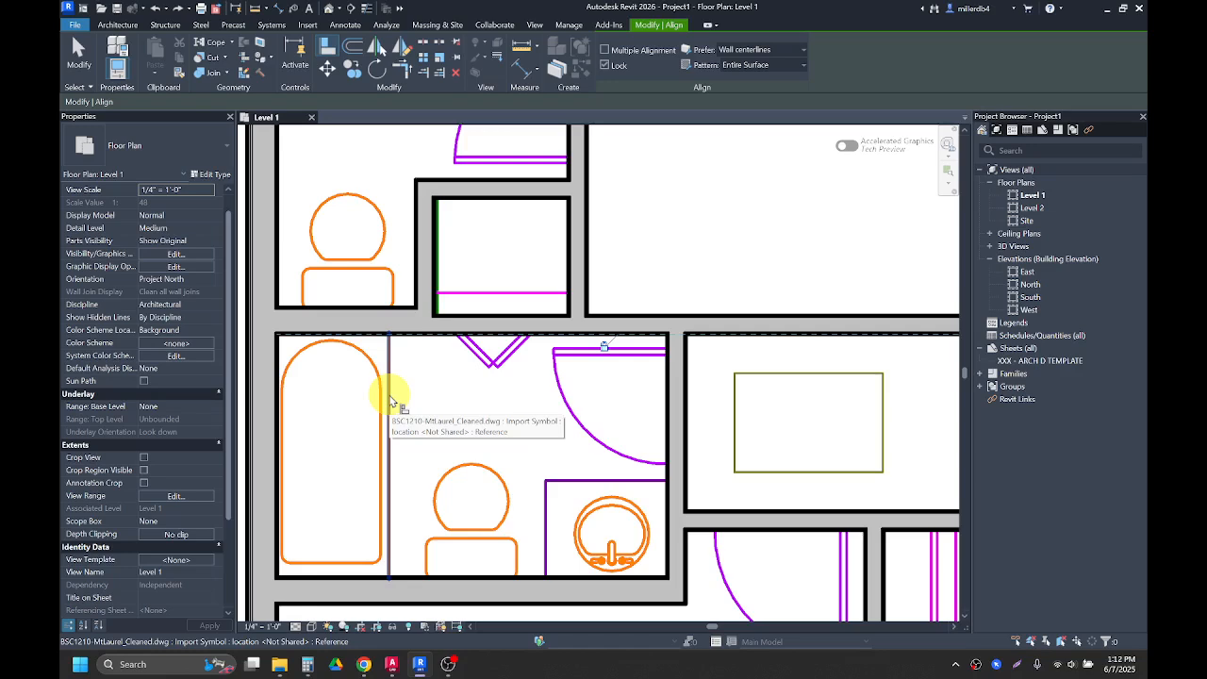
{"action": "scroll", "coordinate": [393, 401], "scroll_direction": "down", "scroll_amount": 4}
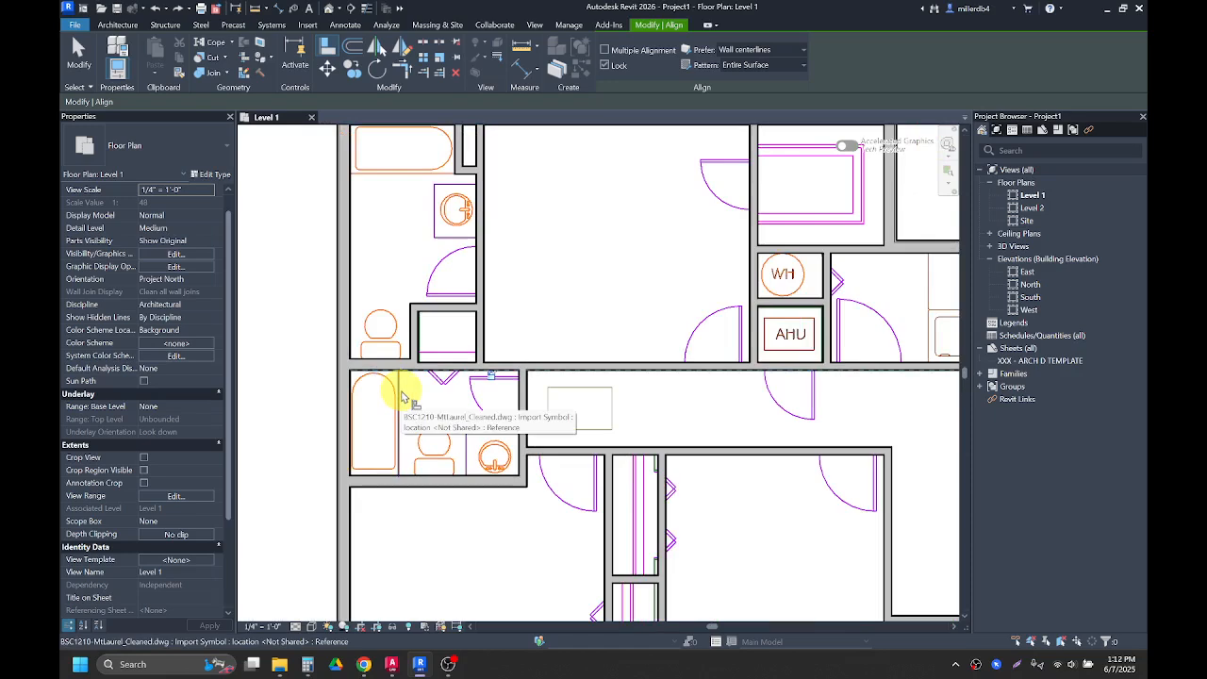
{"action": "scroll", "coordinate": [401, 396], "scroll_direction": "down", "scroll_amount": 5}
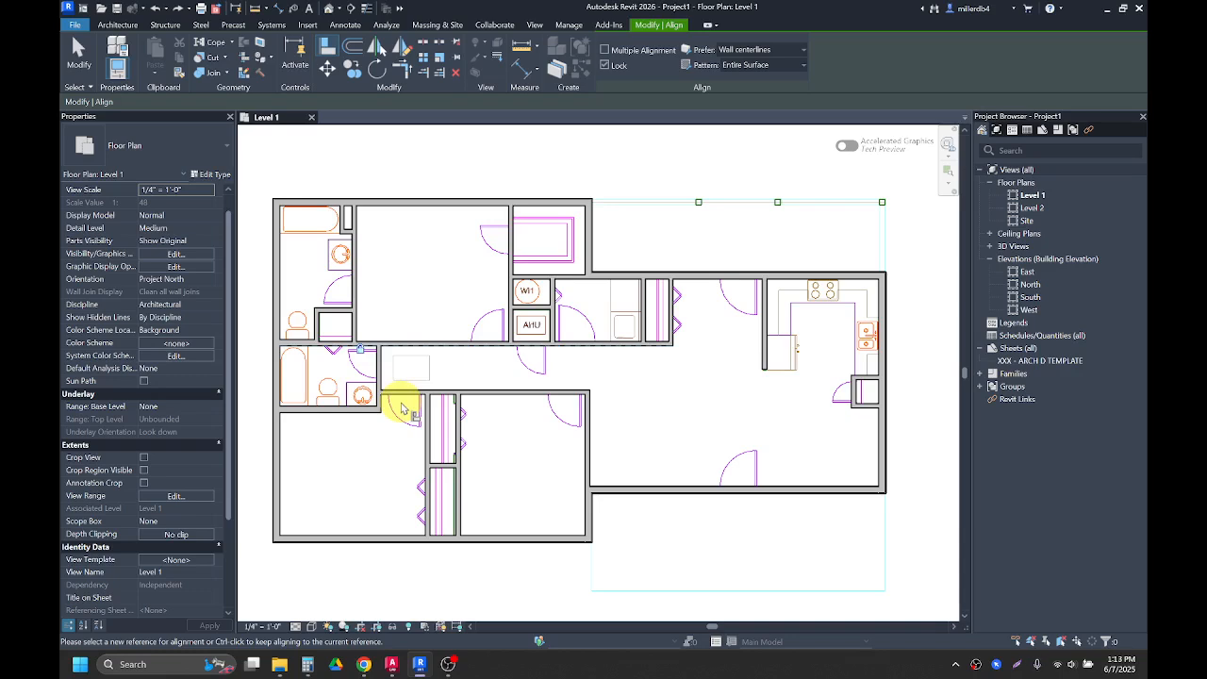
{"action": "key", "text": "Escape"}
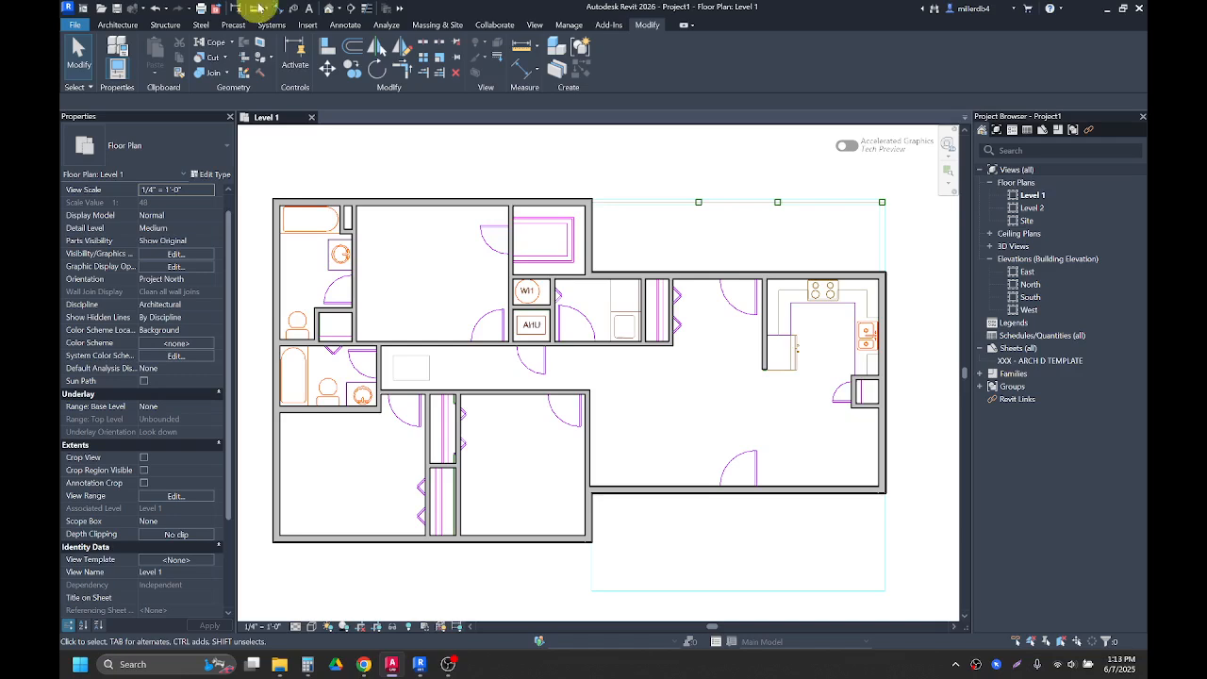
Step: Start placing a door using the 00 Interior Door - Mt. Laurel type 6-8 x 2-4
{"action": "left_click", "coordinate": [119, 26]}
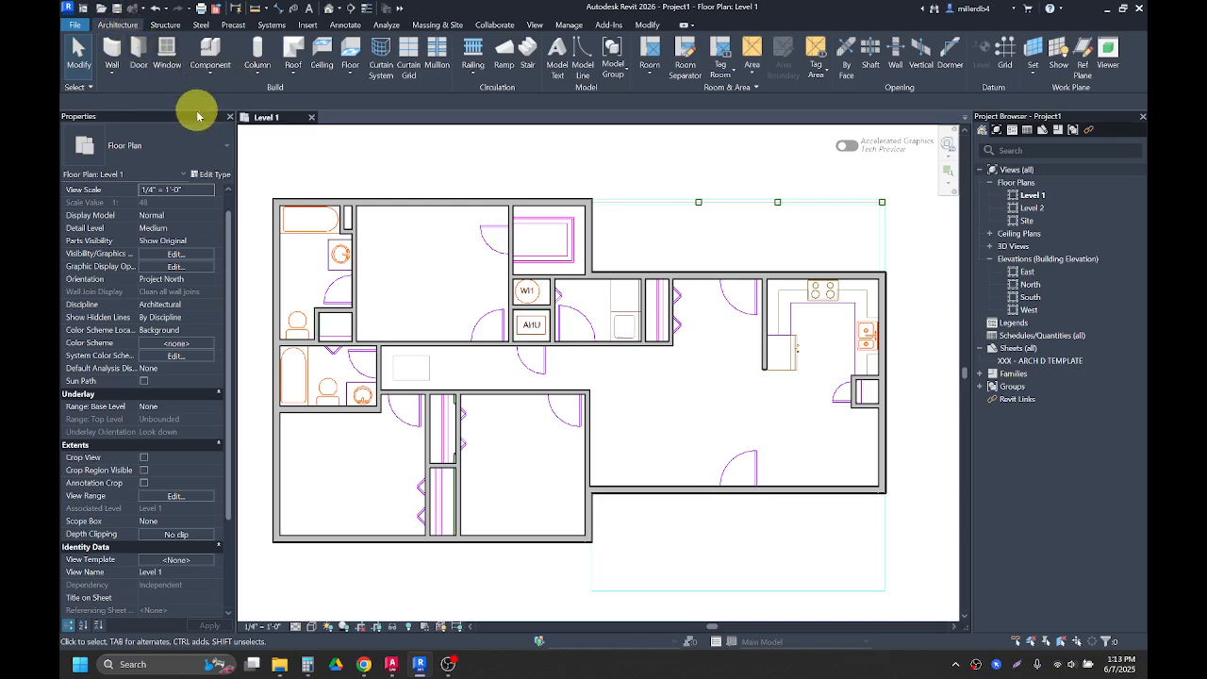
{"action": "key", "text": "r"}
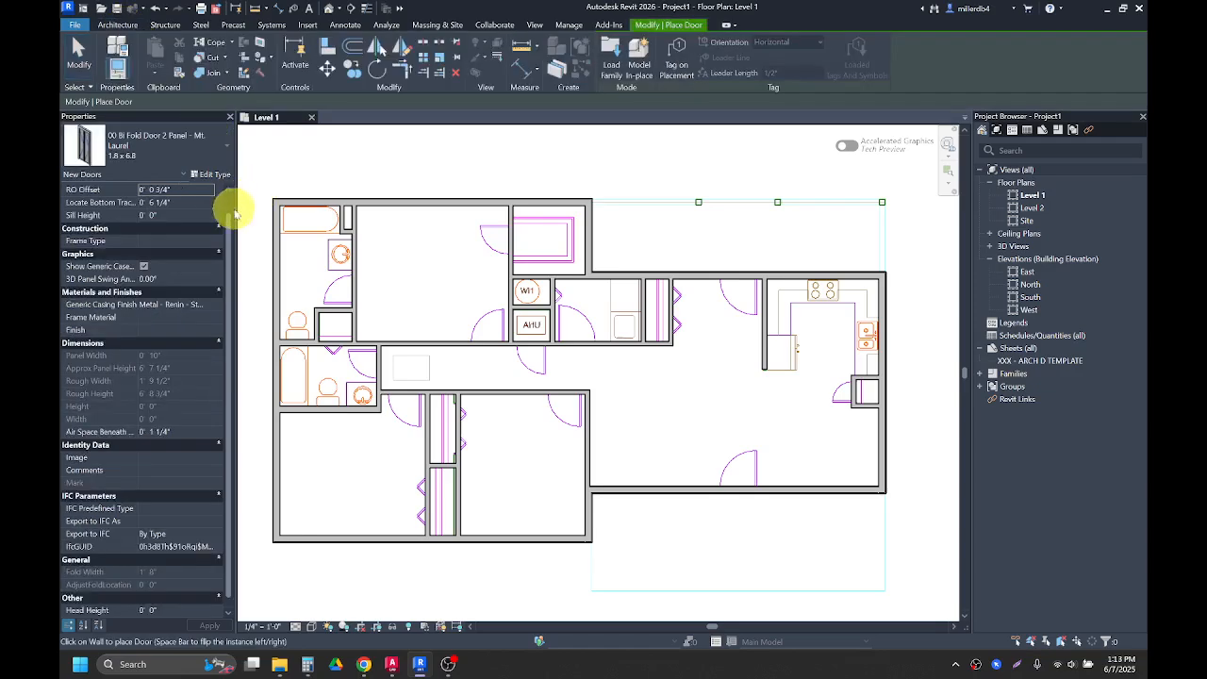
{"action": "left_click", "coordinate": [189, 161]}
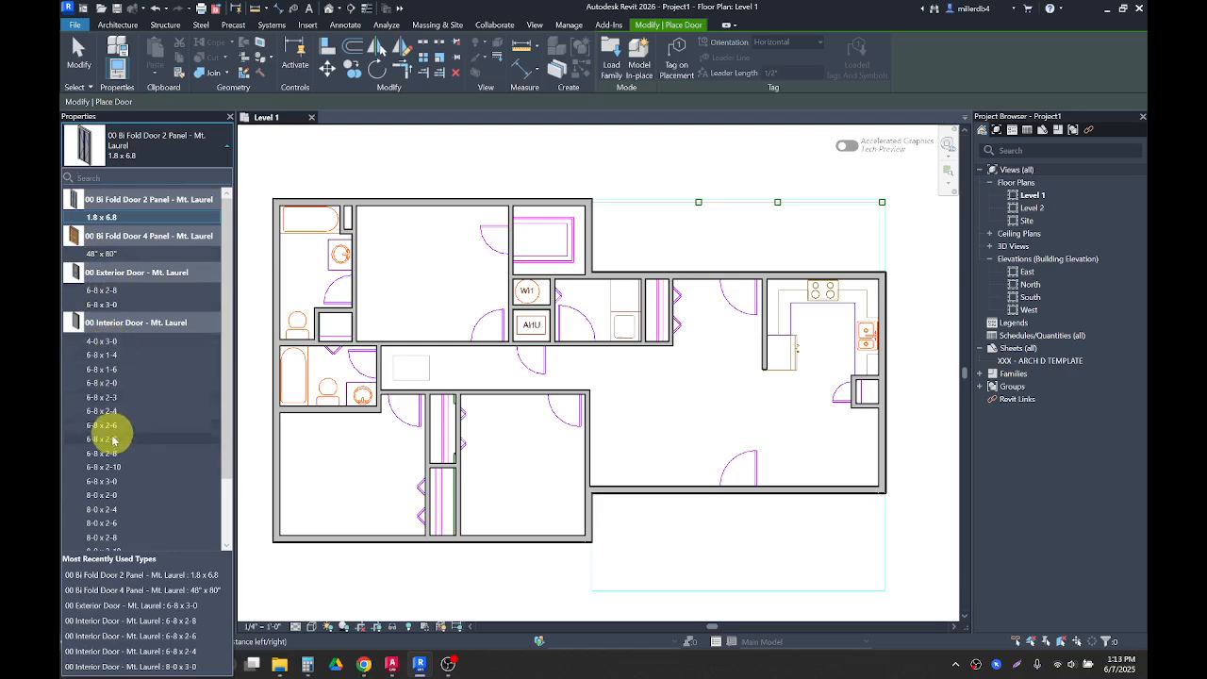
{"action": "scroll", "coordinate": [111, 448], "scroll_direction": "down", "scroll_amount": 2}
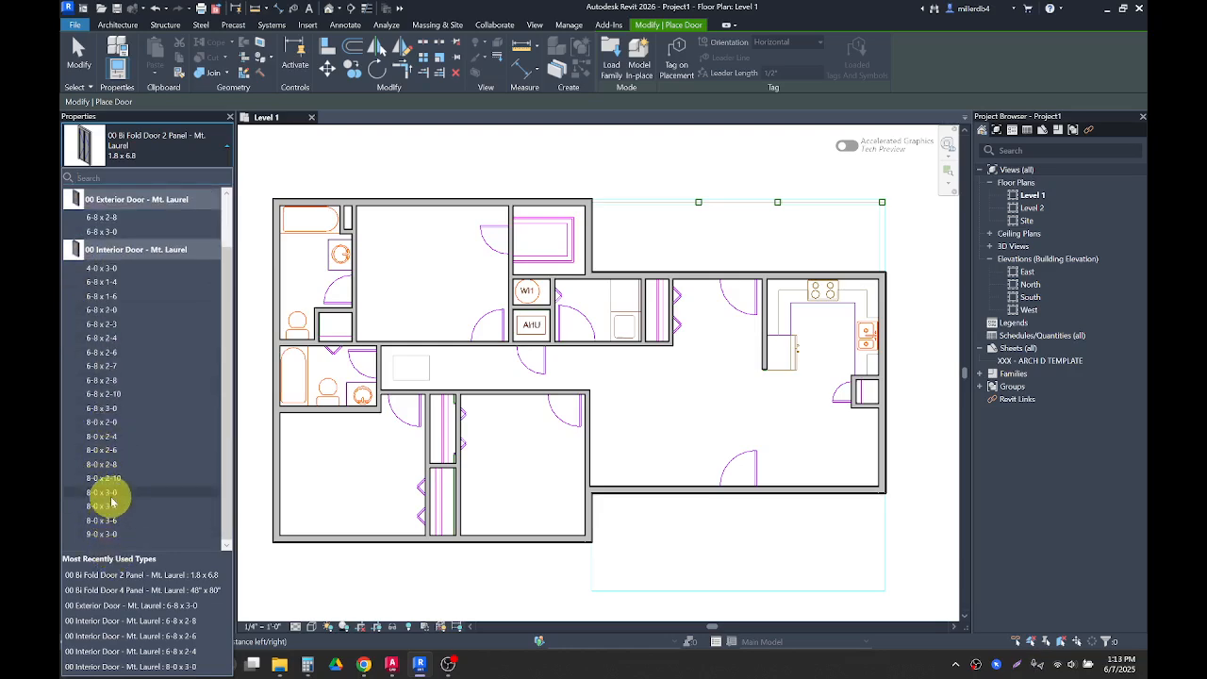
{"action": "scroll", "coordinate": [111, 500], "scroll_direction": "up", "scroll_amount": 2}
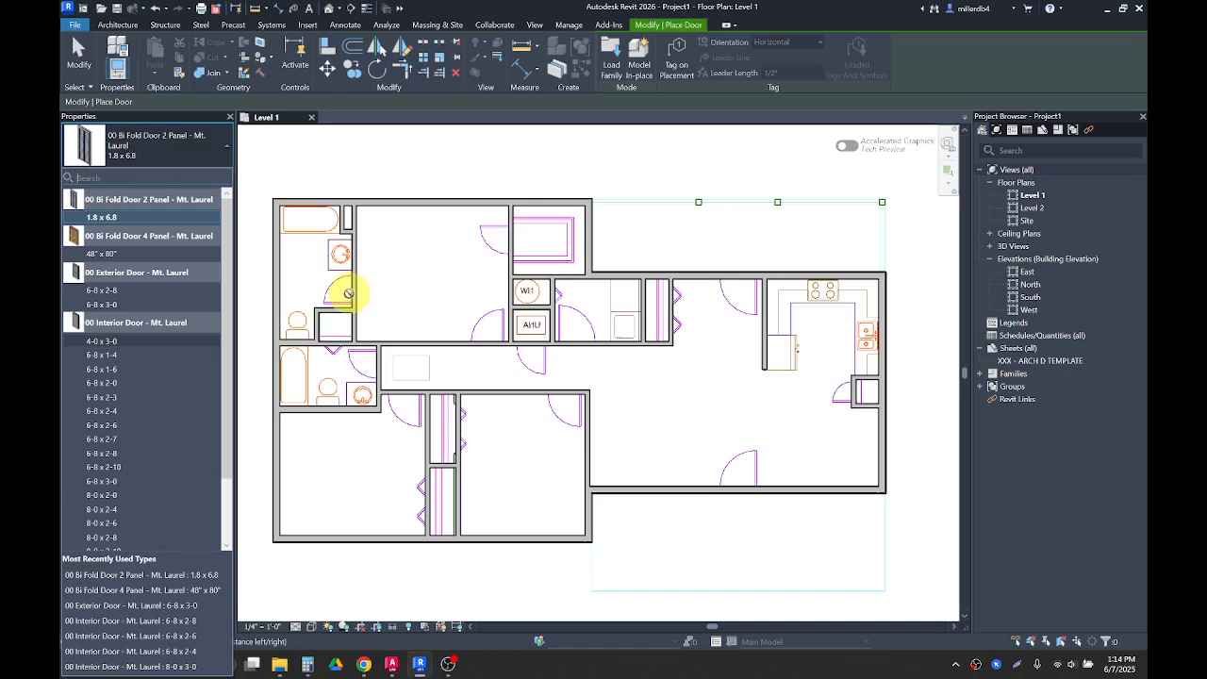
{"action": "left_click", "coordinate": [107, 413]}
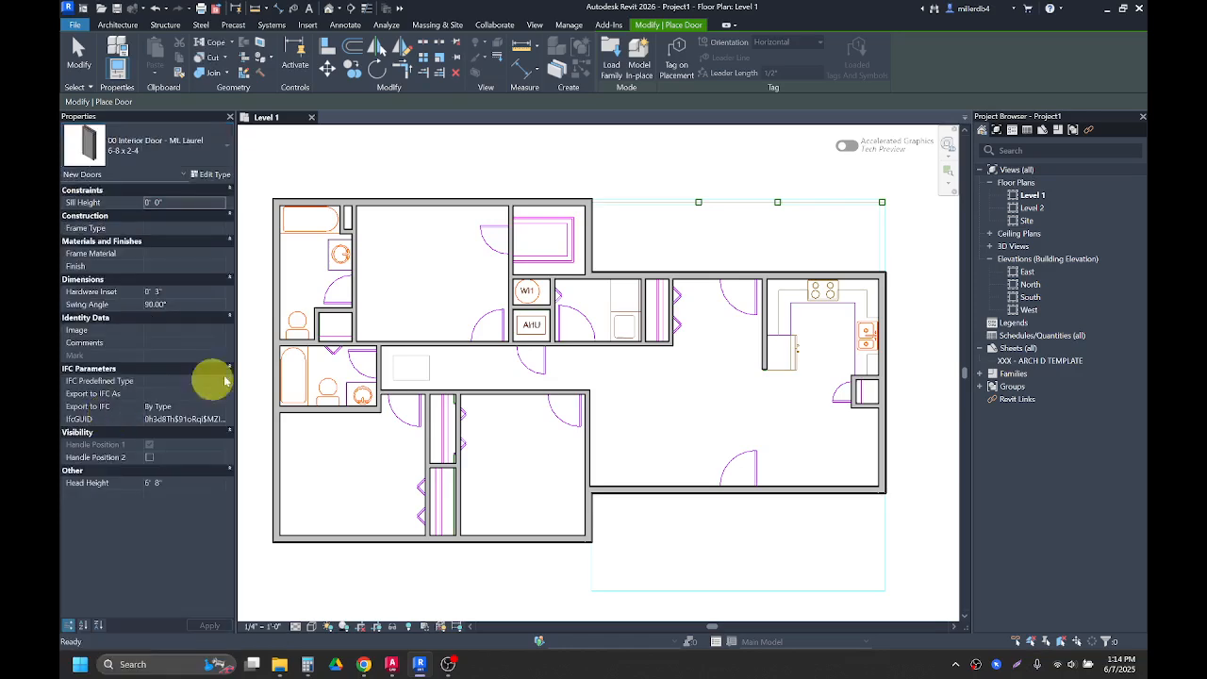
{"action": "scroll", "coordinate": [363, 288], "scroll_direction": "up", "scroll_amount": 2}
{"action": "scroll", "coordinate": [354, 288], "scroll_direction": "up", "scroll_amount": 3}
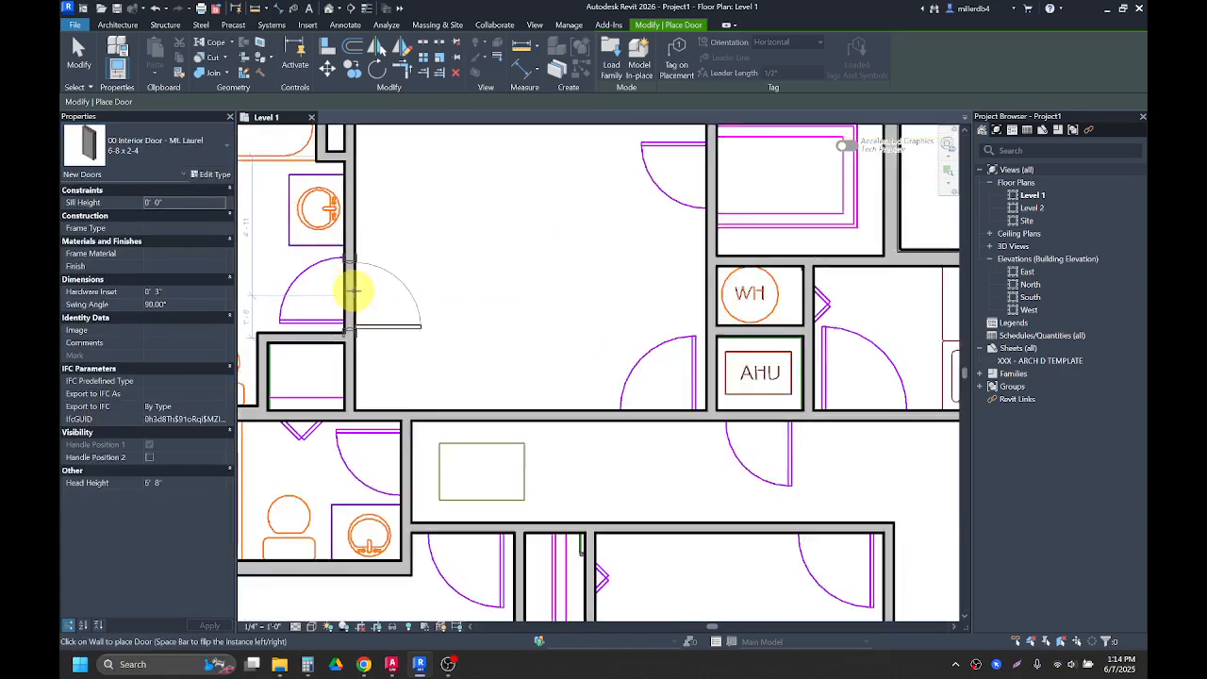
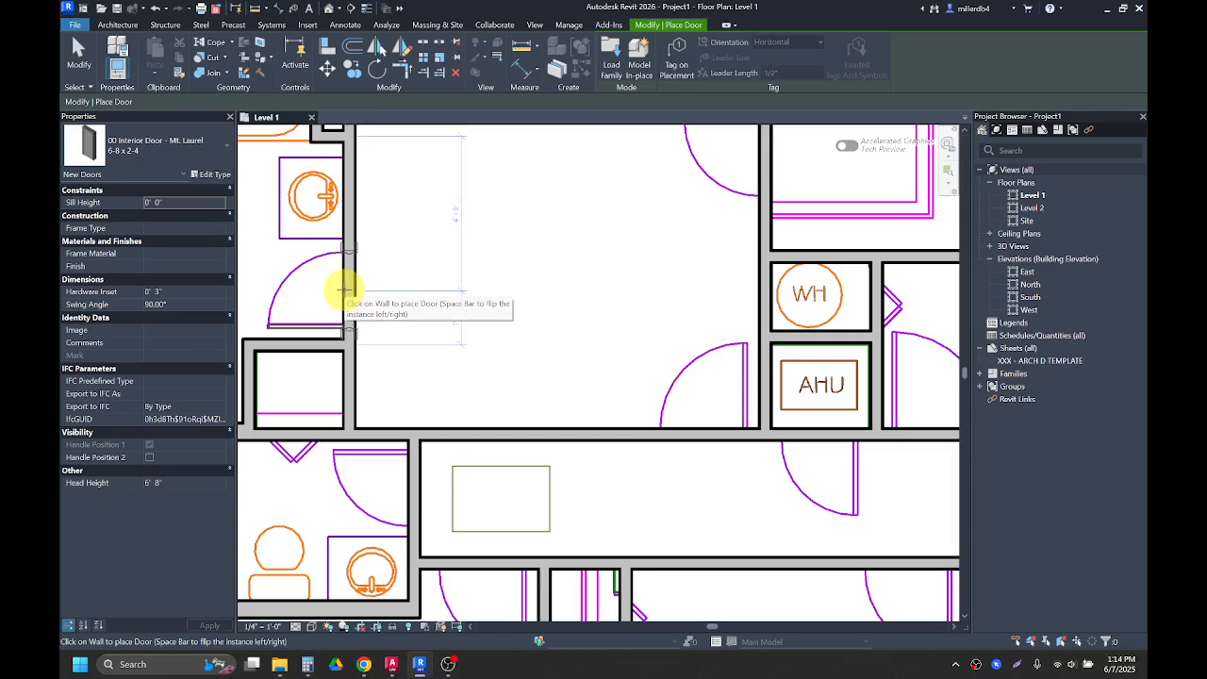
Step: Place a 6-8 x 2-4 door in the upper west bathroom's east wall and flip its swing
{"action": "left_click", "coordinate": [345, 289]}
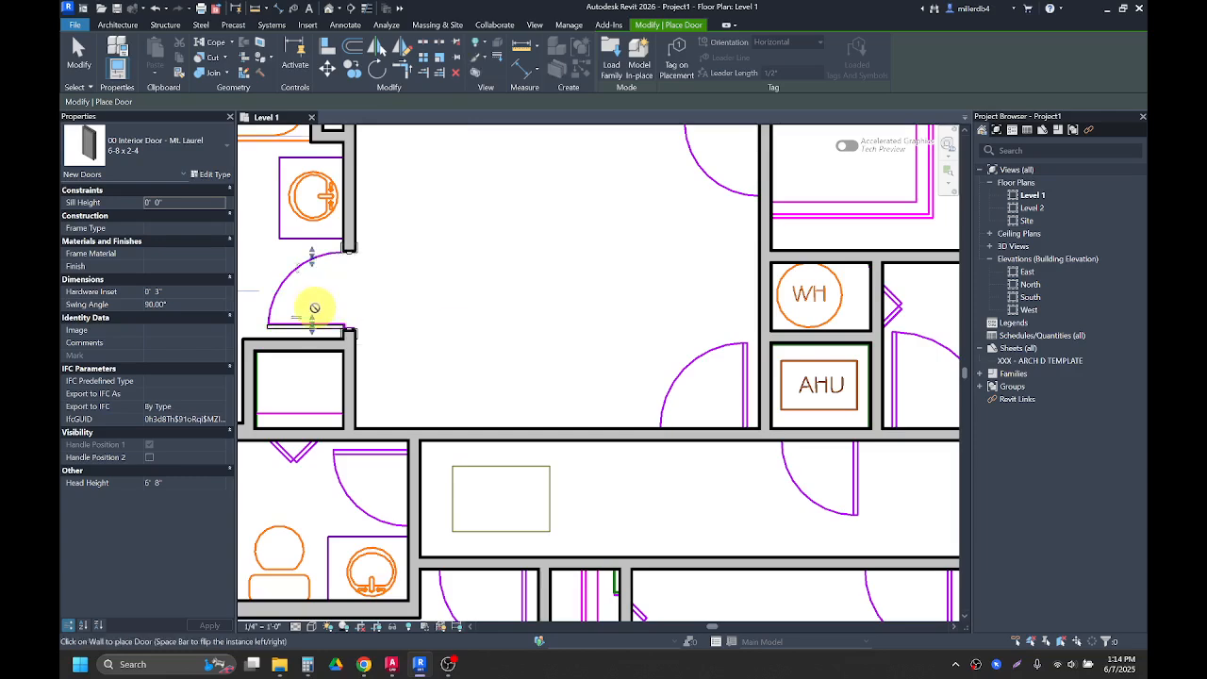
{"action": "middle_click_drag", "start_coordinate": [317, 307], "coordinate": [367, 313]}
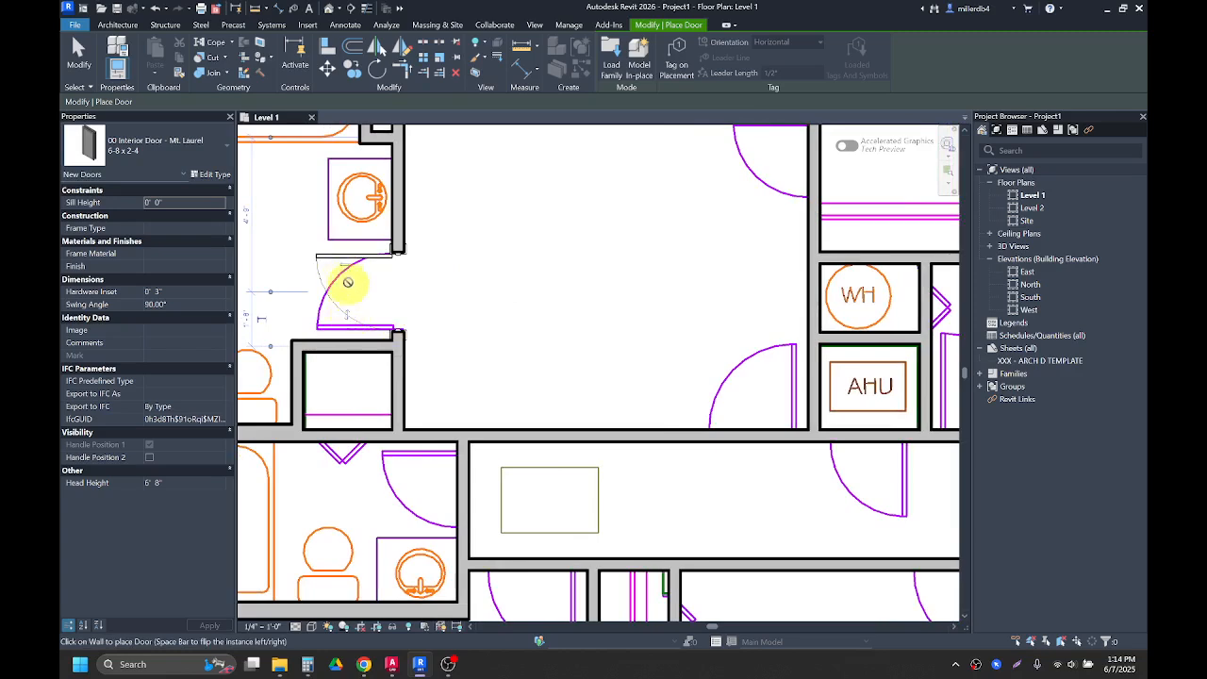
{"action": "left_click", "coordinate": [346, 304]}
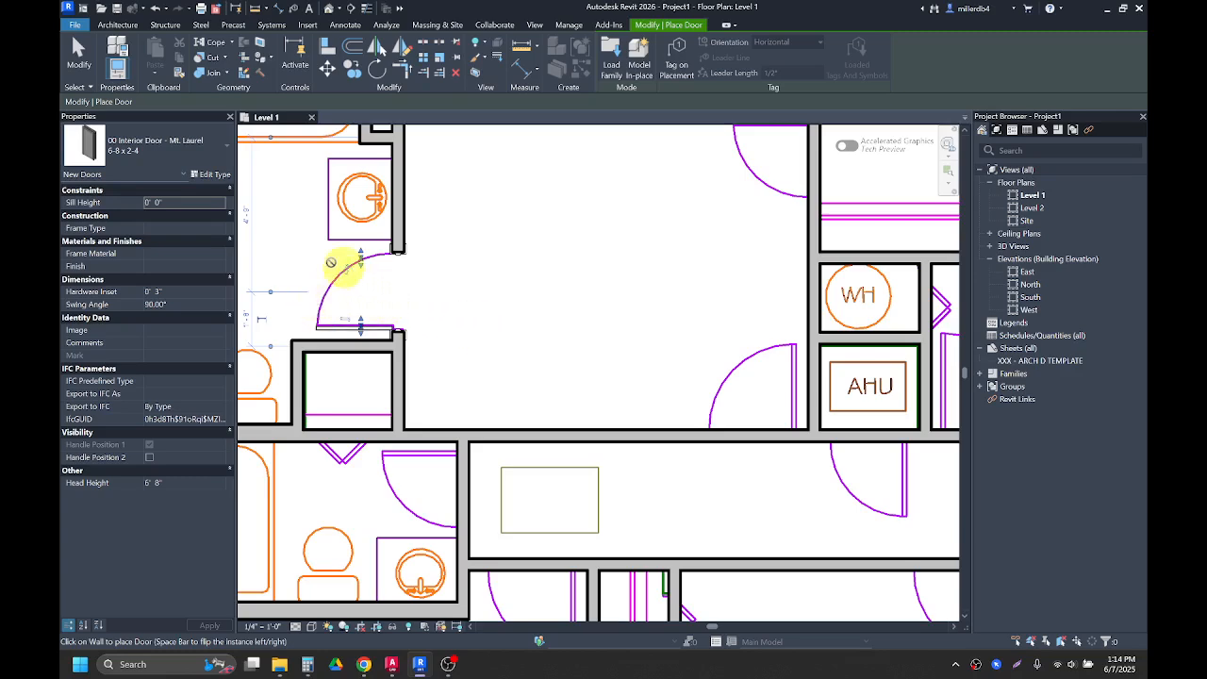
Step: Place a 6-8 x 2-4 door in the wall between the large upper room and the bath to its east
{"action": "scroll", "coordinate": [353, 302], "scroll_direction": "down", "scroll_amount": 1}
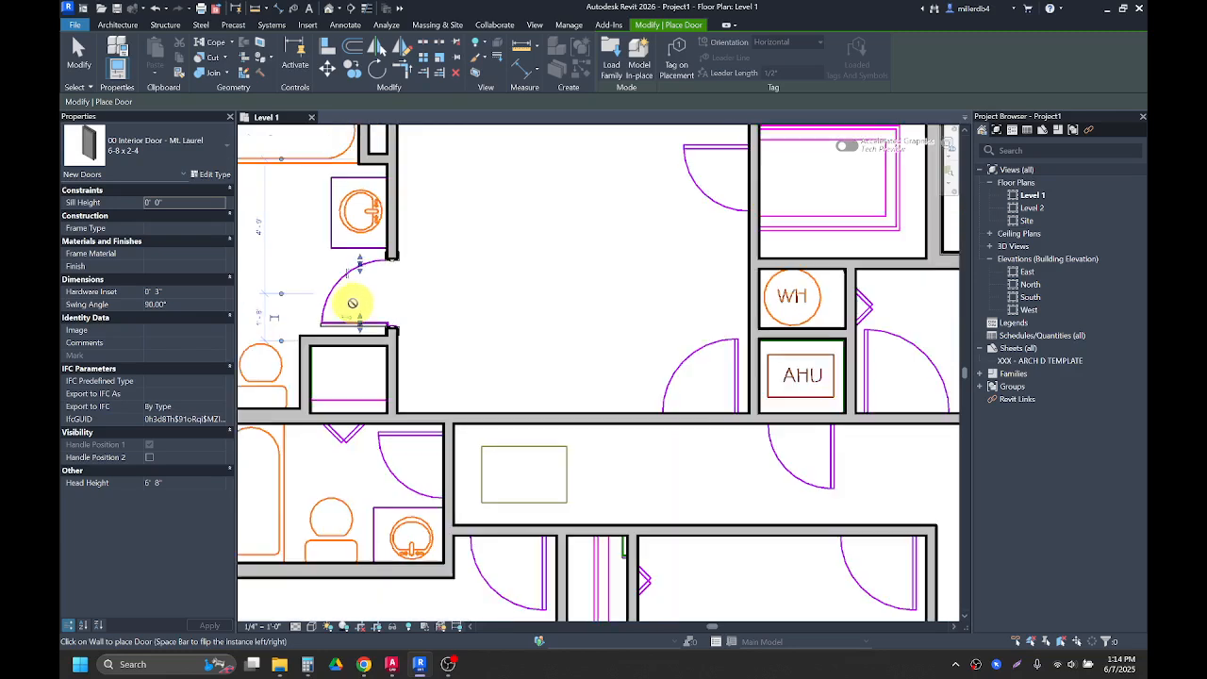
{"action": "middle_click_drag", "start_coordinate": [692, 236], "coordinate": [594, 305]}
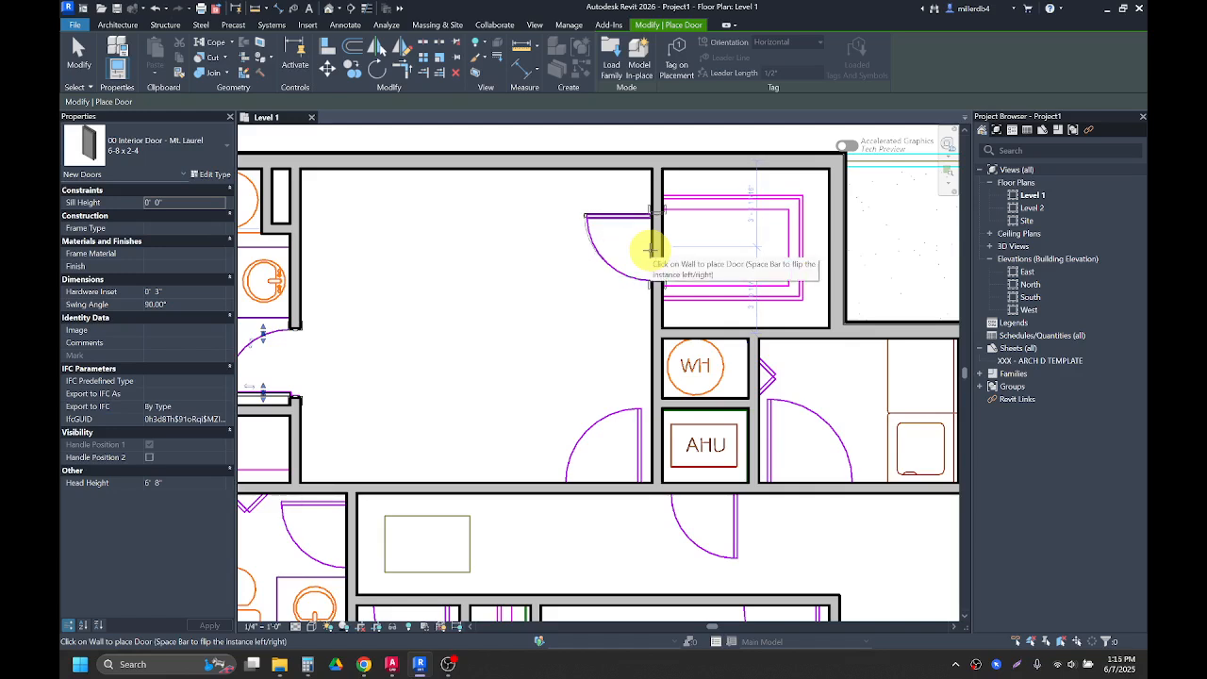
{"action": "left_click", "coordinate": [649, 249]}
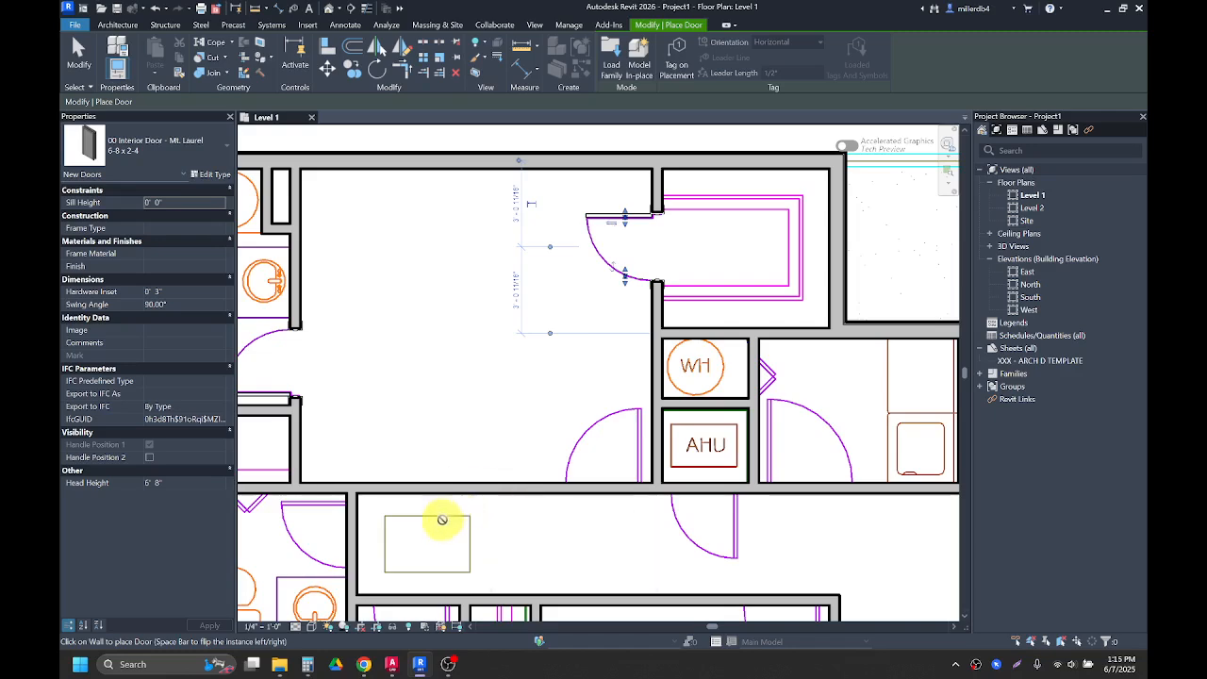
Step: Place a 6-8 x 2-4 door in the east wall of the lower west bathroom
{"action": "middle_click_drag", "start_coordinate": [440, 525], "coordinate": [569, 413]}
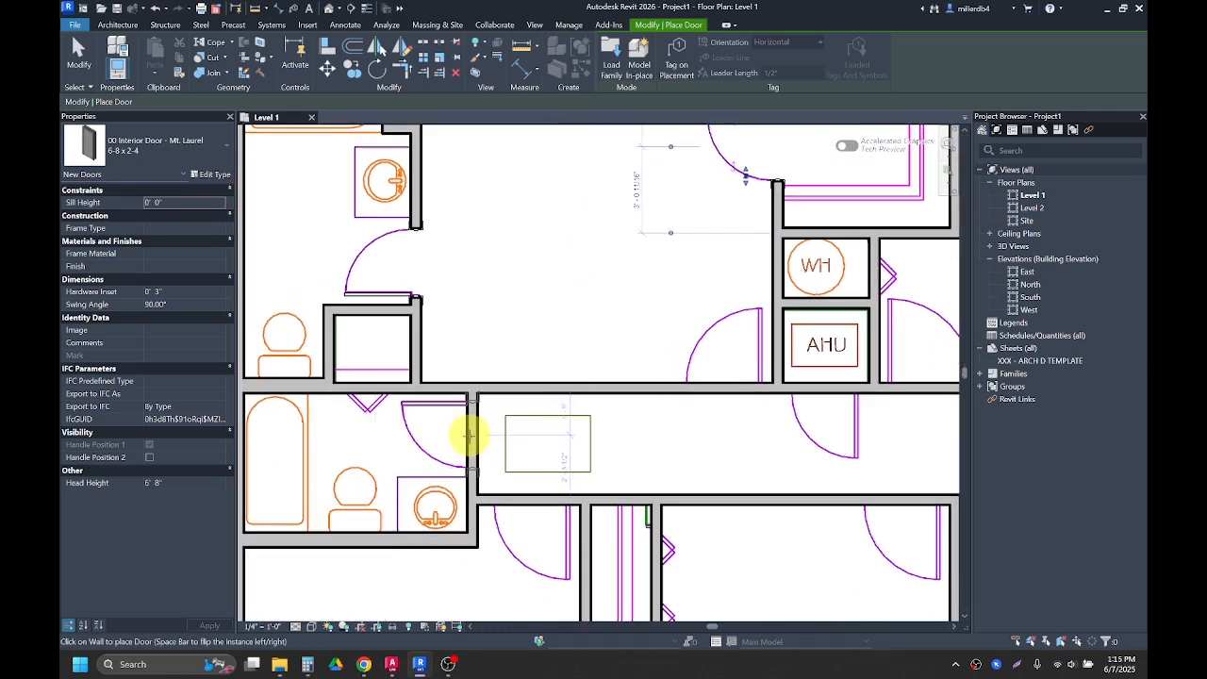
{"action": "left_click", "coordinate": [470, 440]}
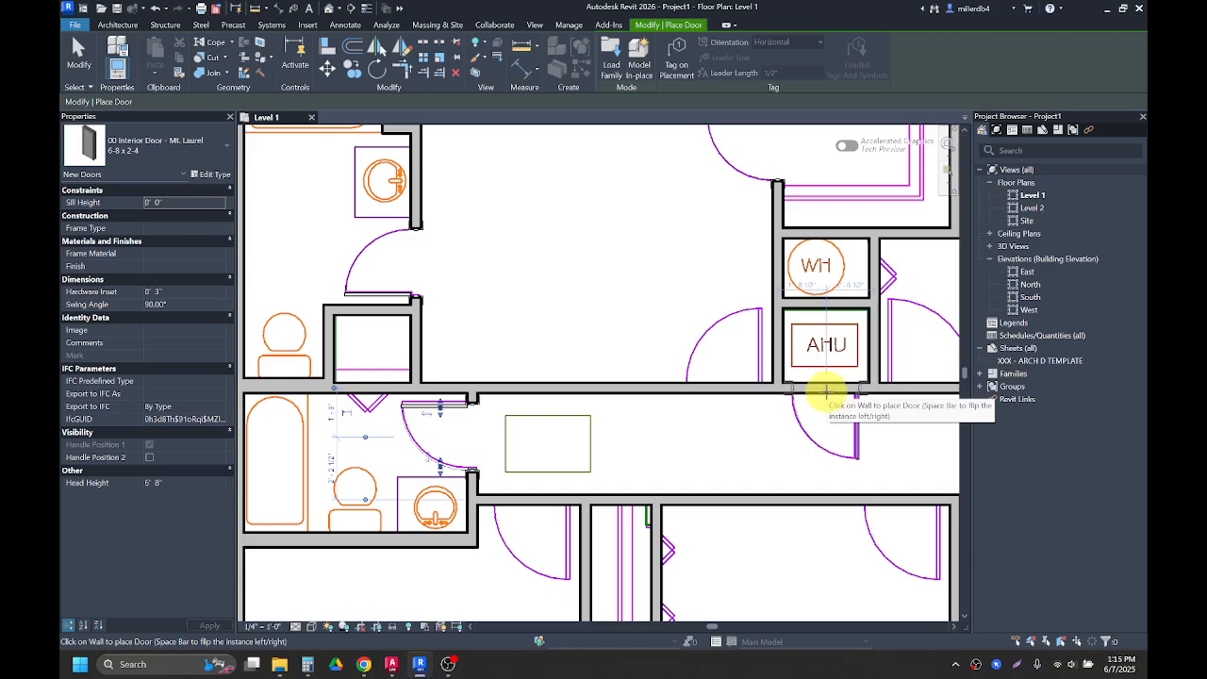
Step: Place a 6-8 x 2-4 door in the south wall of the AHU closet
{"action": "left_click", "coordinate": [826, 389]}
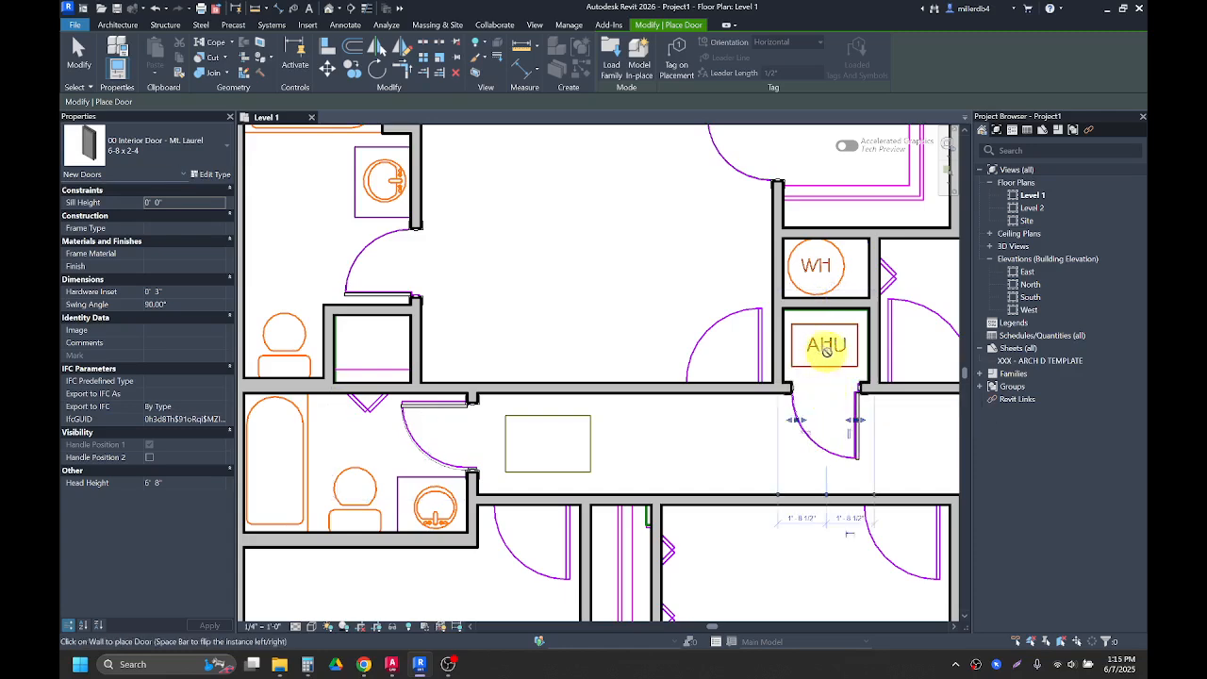
{"action": "middle_click_drag", "start_coordinate": [828, 425], "coordinate": [802, 396]}
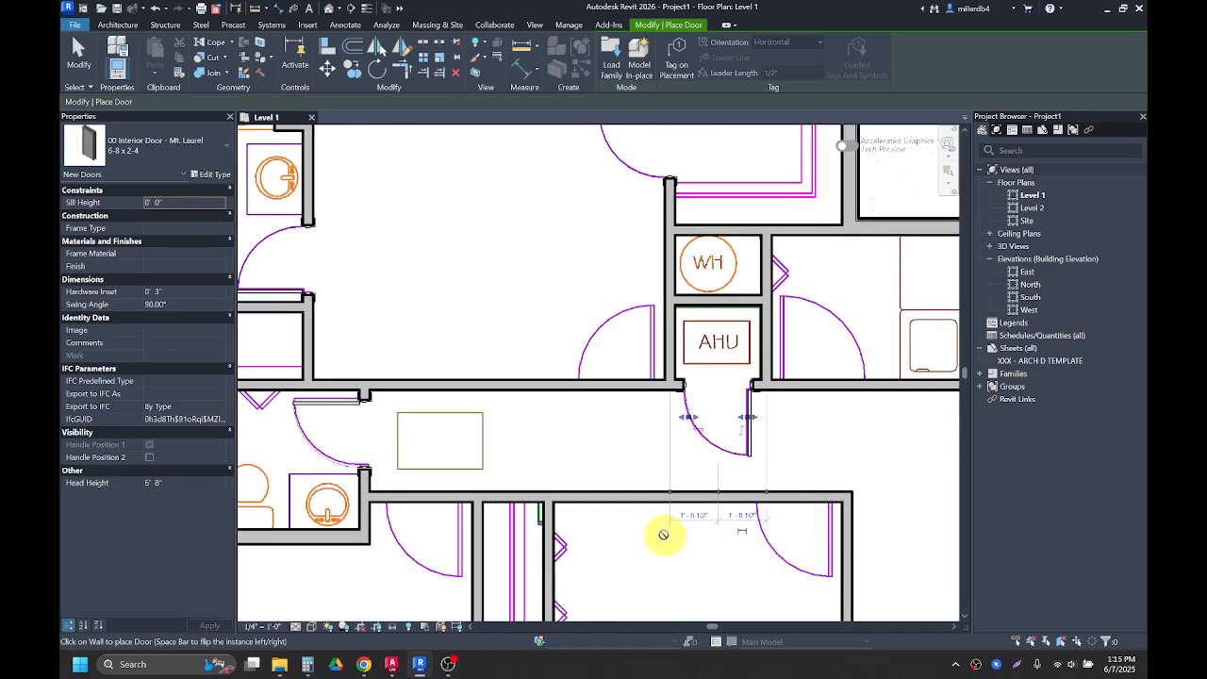
{"action": "scroll", "coordinate": [647, 497], "scroll_direction": "down", "scroll_amount": 2}
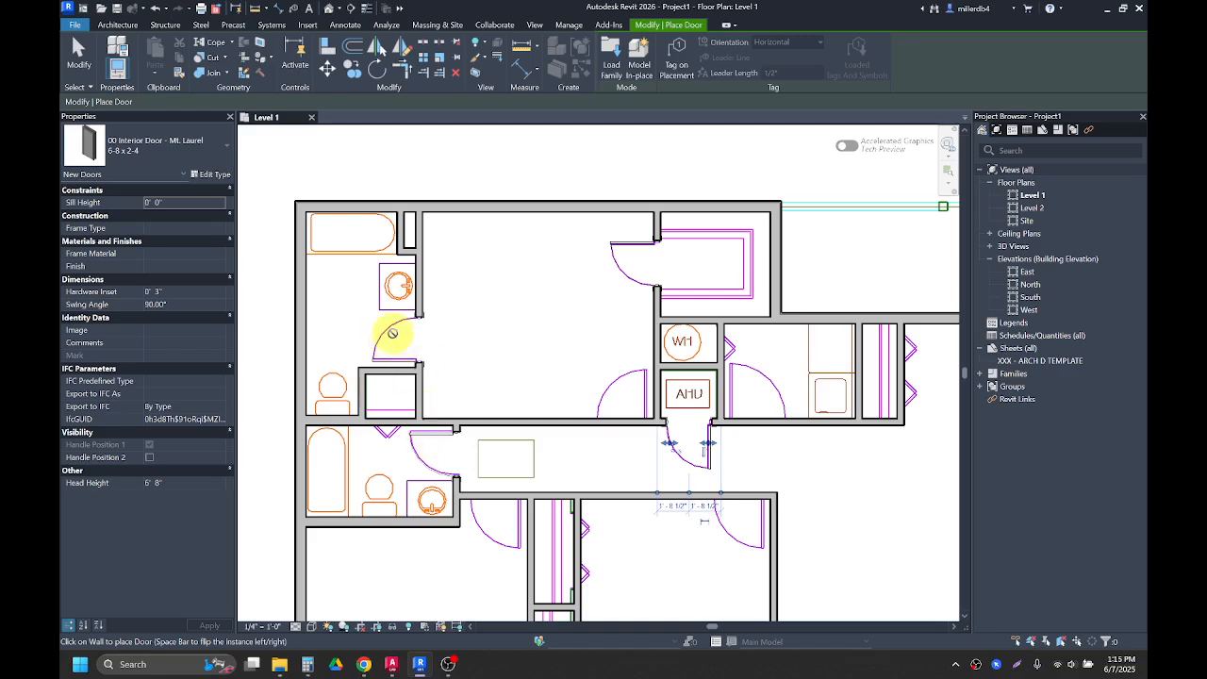
{"action": "left_click", "coordinate": [393, 338]}
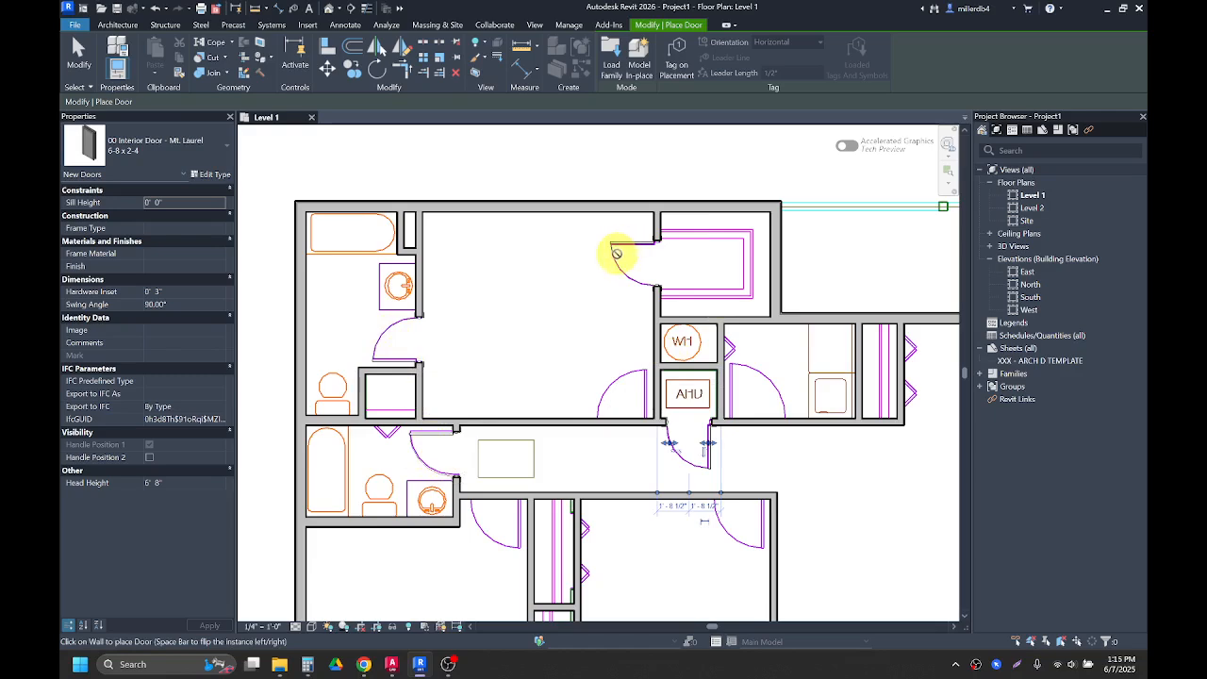
{"action": "left_click", "coordinate": [617, 254]}
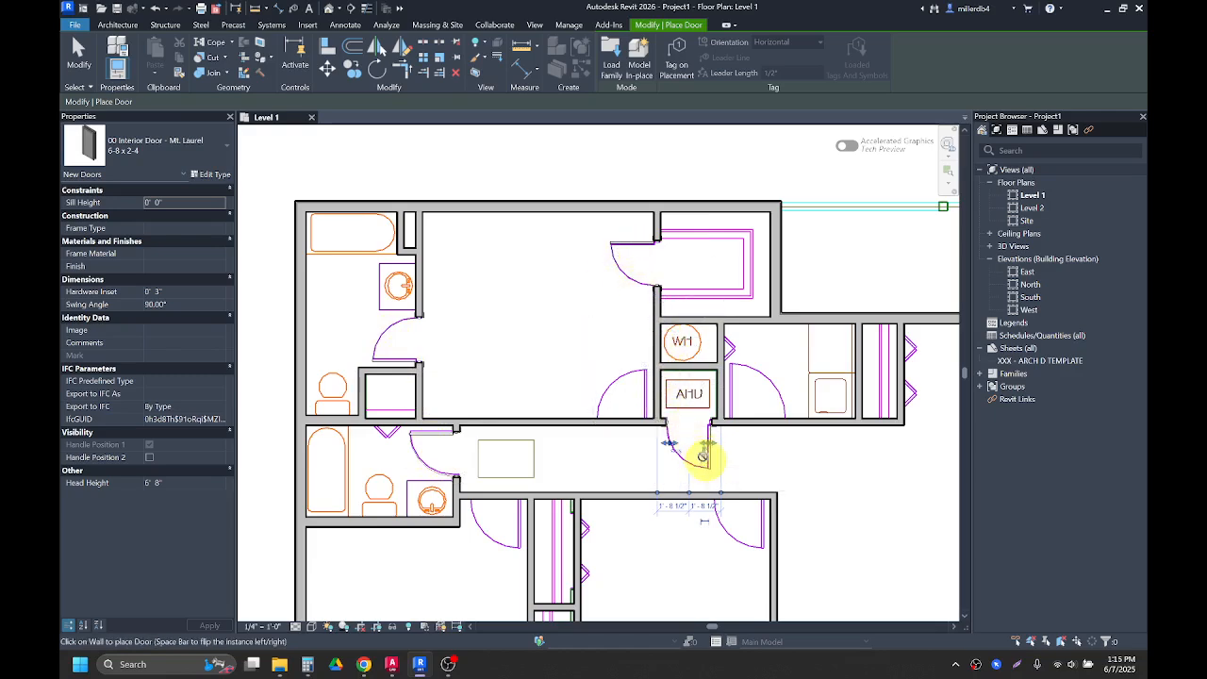
{"action": "left_click", "coordinate": [703, 457]}
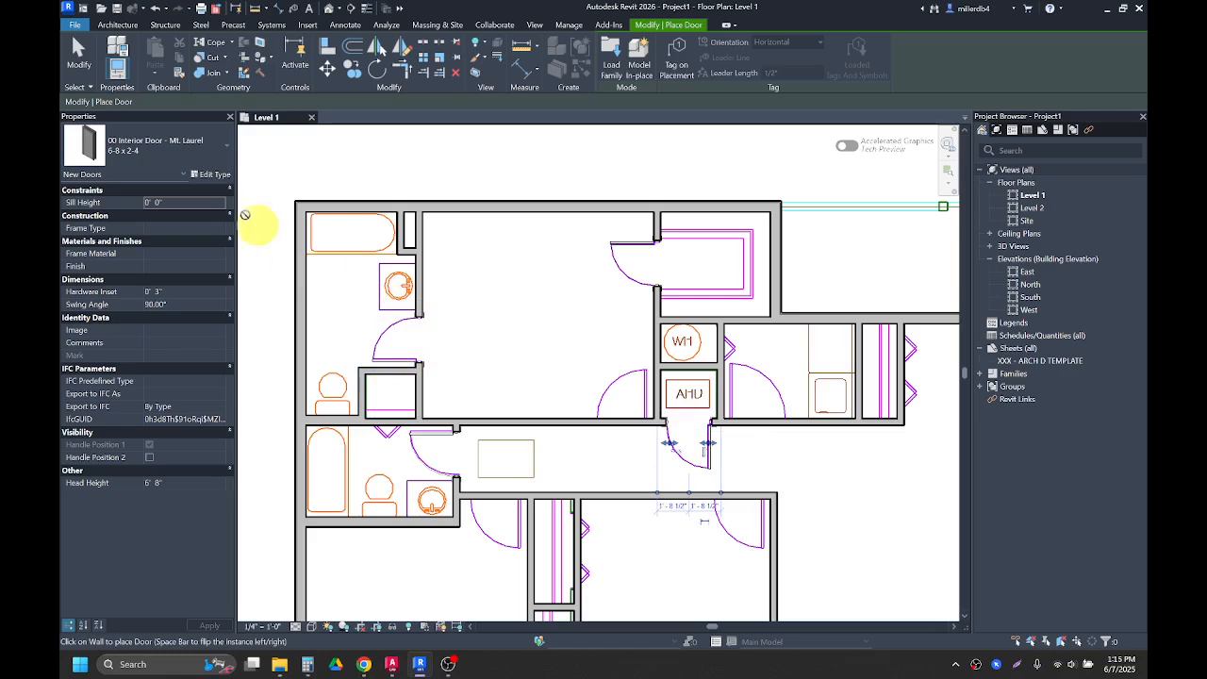
Step: Switch to the 6-8 x 2-8 door type and place a door in the hallway wall west of the AHU closet
{"action": "left_click", "coordinate": [195, 151]}
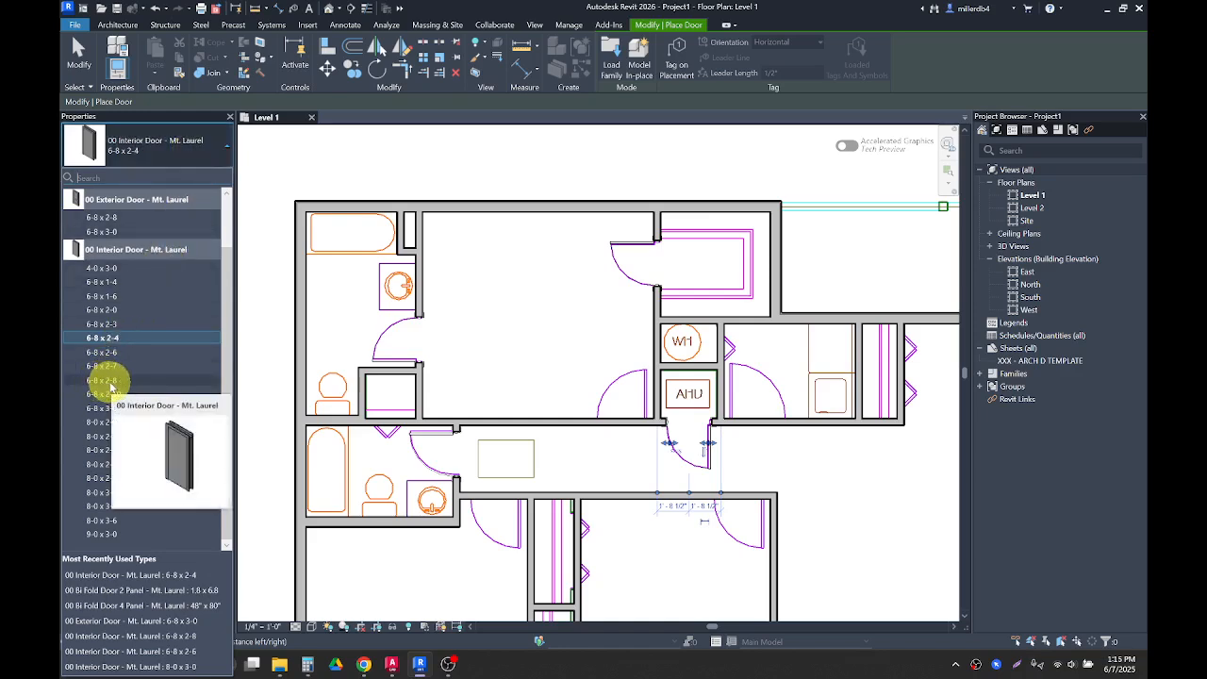
{"action": "left_click", "coordinate": [111, 381]}
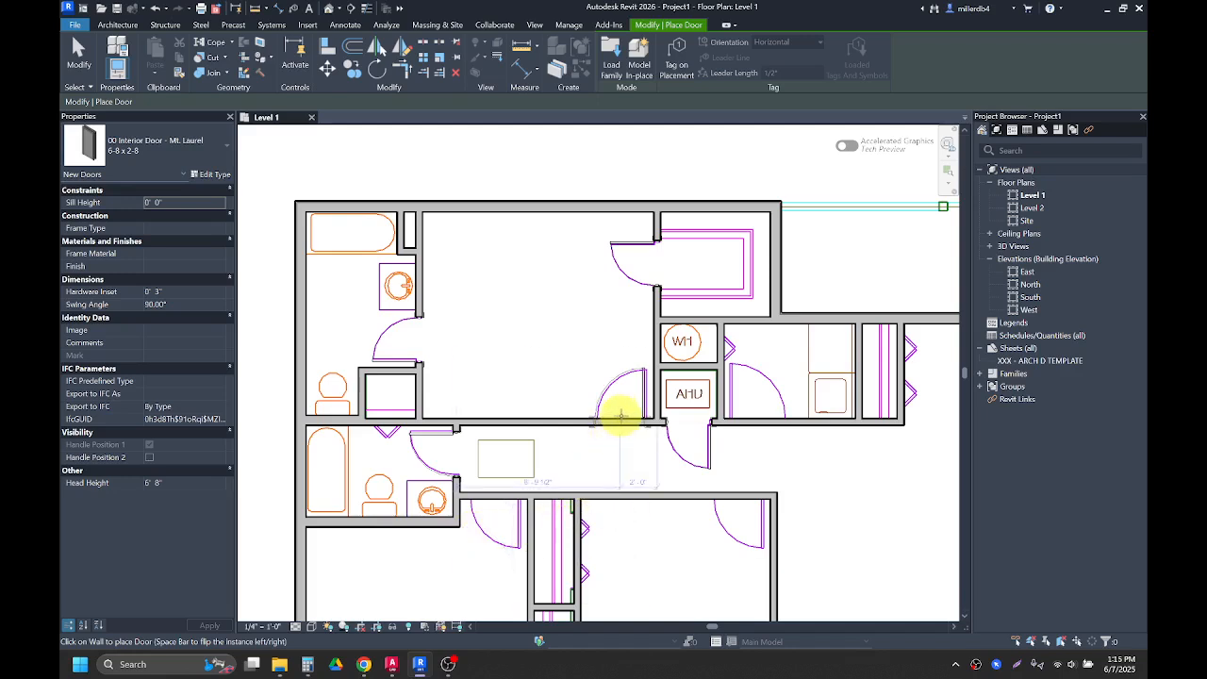
{"action": "left_click", "coordinate": [616, 418]}
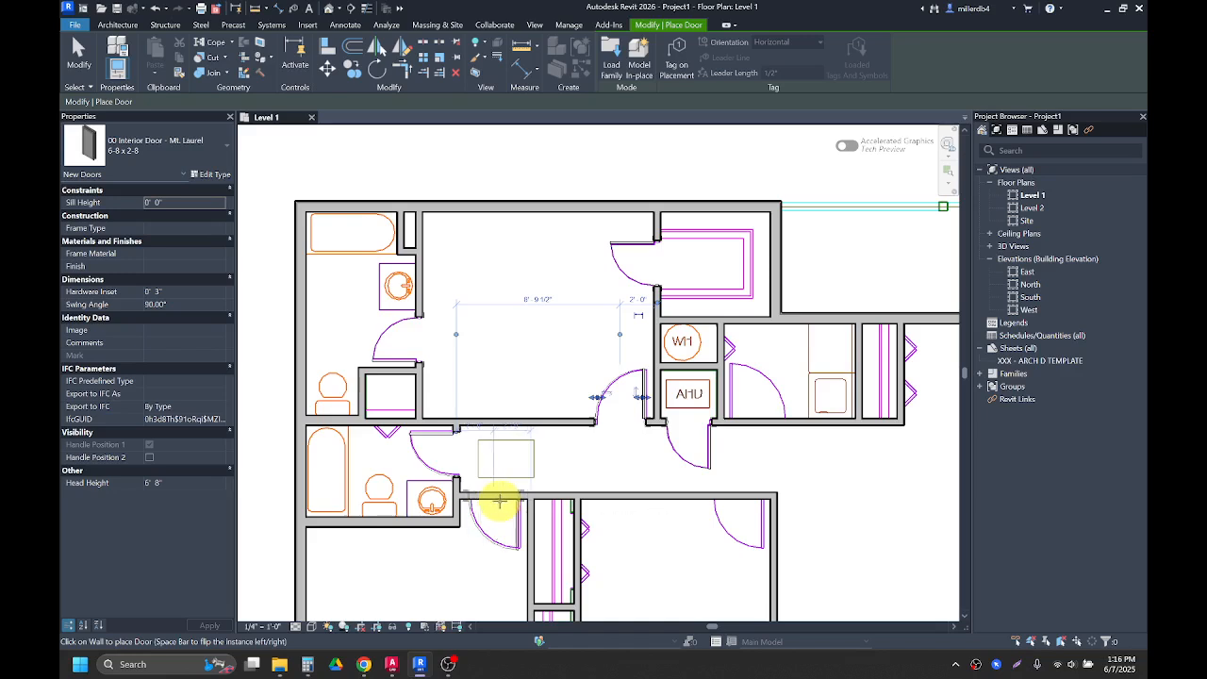
Step: Place 6-8 x 2-8 doors in the hall's south wall near the lower bathroom and in the room wall further east
{"action": "left_click", "coordinate": [499, 502]}
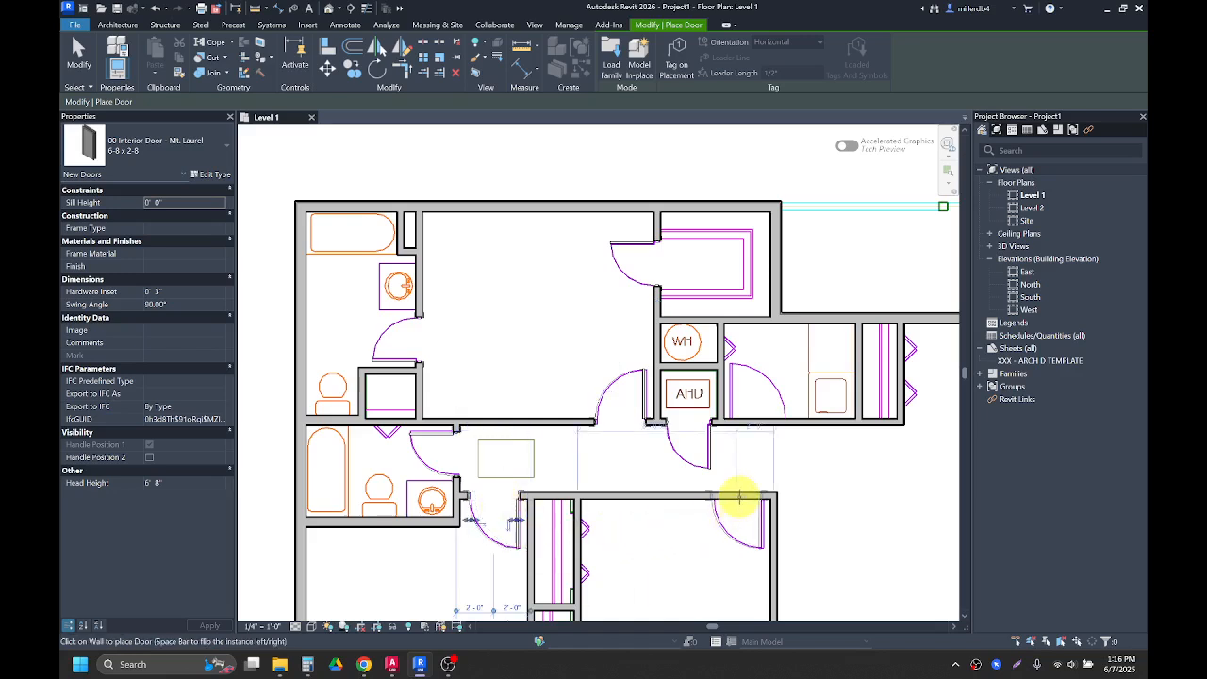
{"action": "left_click", "coordinate": [768, 520]}
{"action": "middle_click_drag", "start_coordinate": [771, 524], "coordinate": [685, 517]}
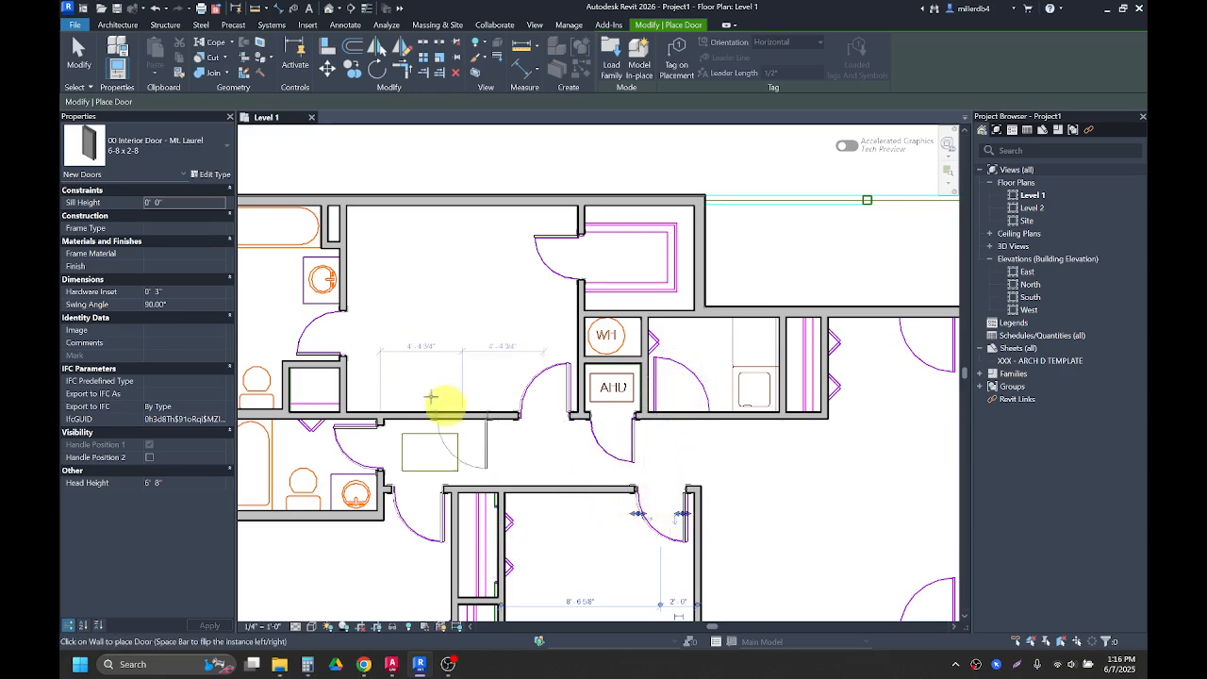
Step: Switch to the 6-8 x 3-0 door type and place a door in the south wall of the room east of the AHU closet
{"action": "left_click", "coordinate": [194, 161]}
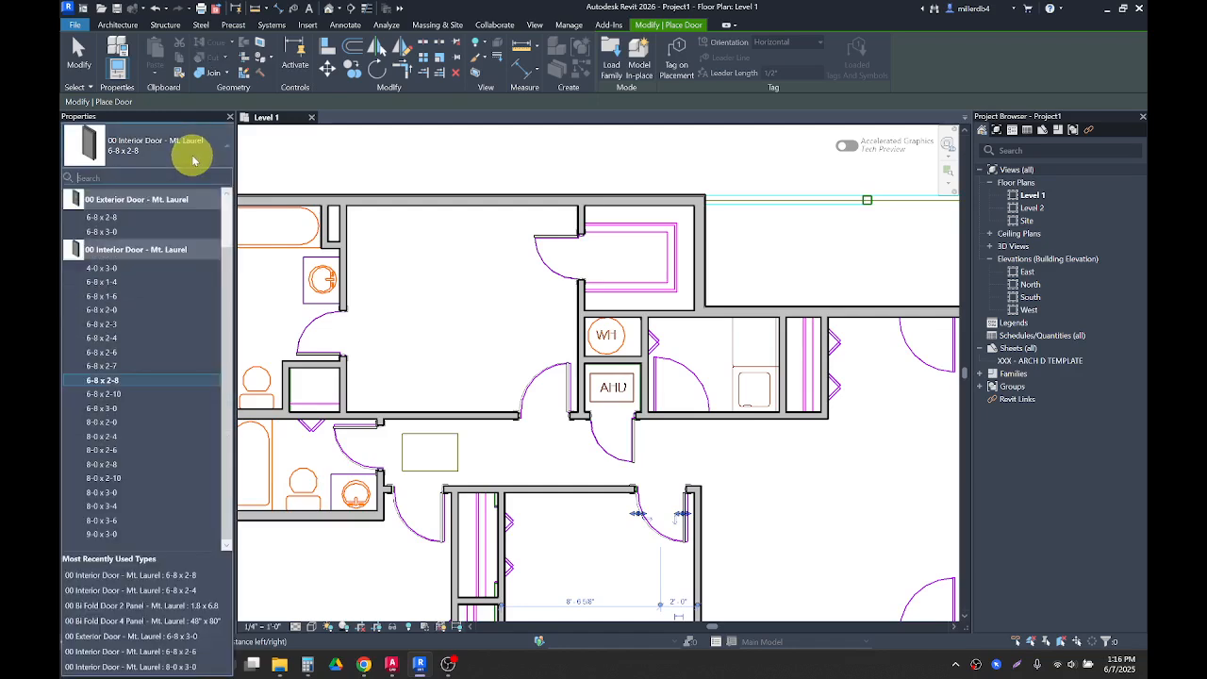
{"action": "left_click", "coordinate": [109, 411]}
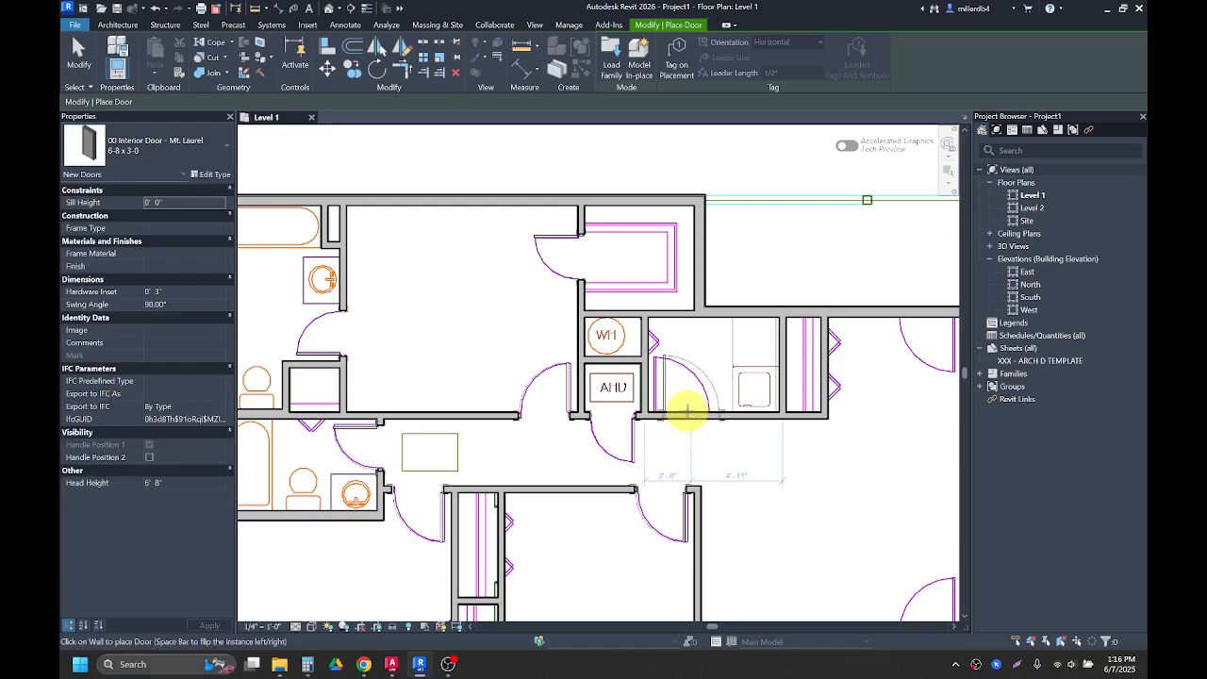
{"action": "left_click", "coordinate": [688, 411]}
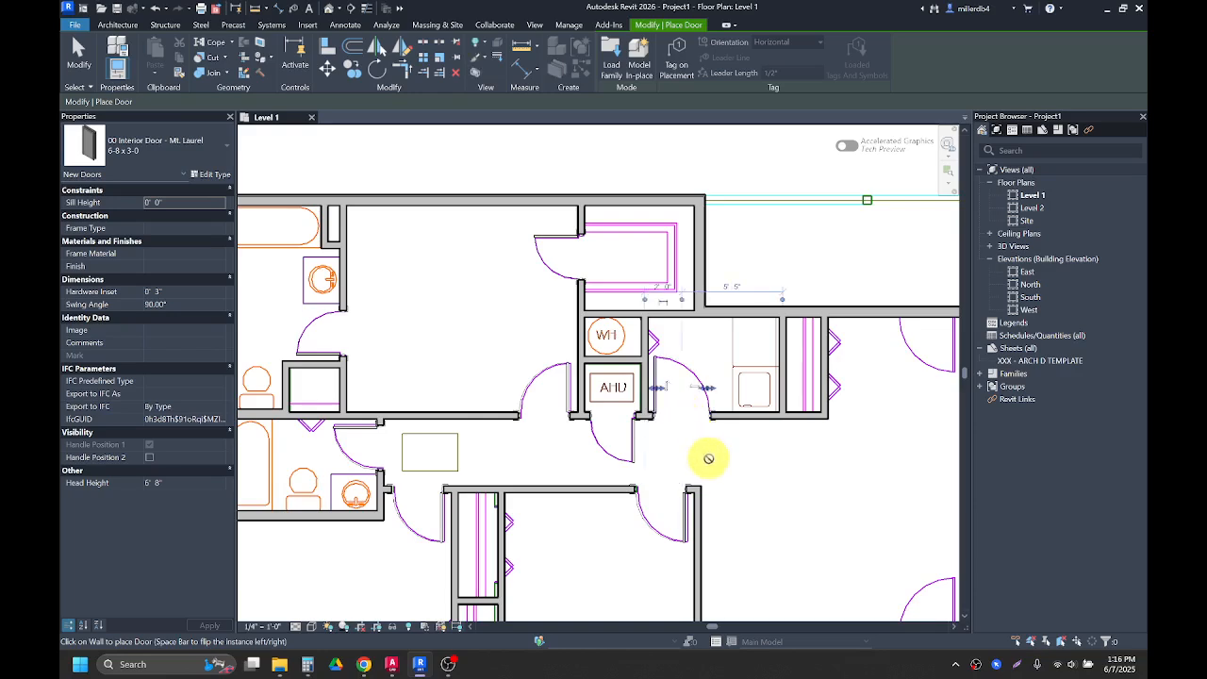
Step: Try to place a 6-8 x 3-0 door in the west wall of the closet beside the kitchen
{"action": "scroll", "coordinate": [708, 460], "scroll_direction": "down", "scroll_amount": 2}
{"action": "middle_click_drag", "start_coordinate": [736, 486], "coordinate": [671, 430]}
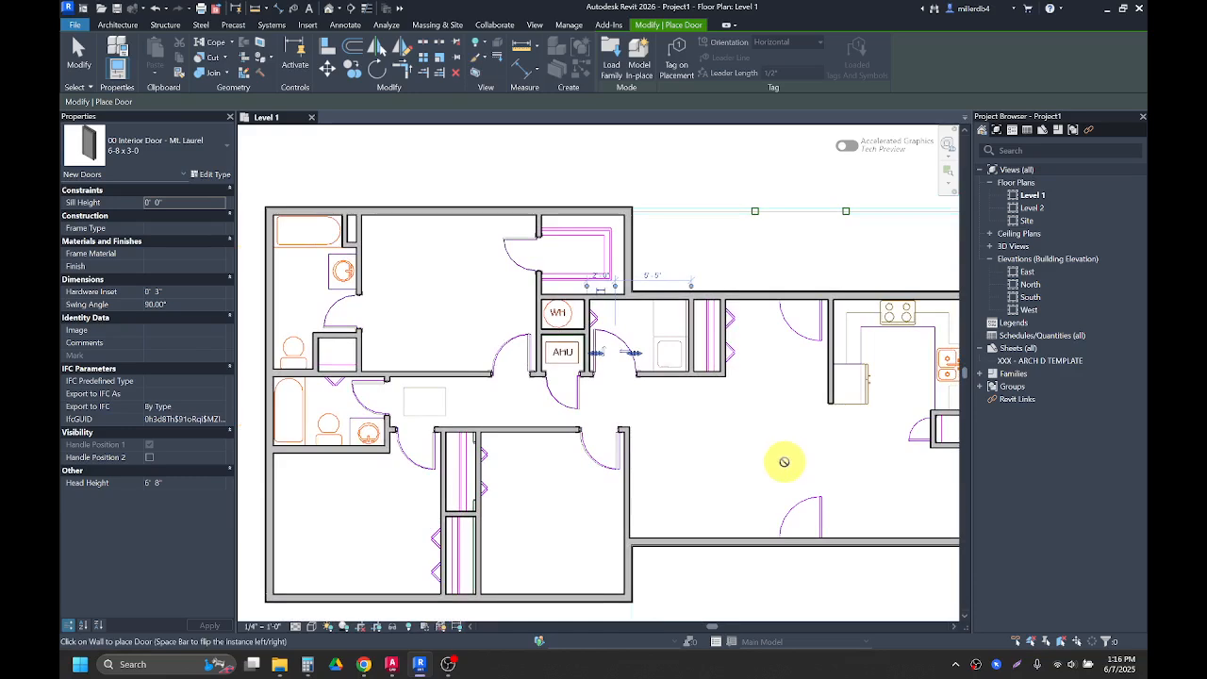
{"action": "middle_click_drag", "start_coordinate": [768, 458], "coordinate": [723, 453]}
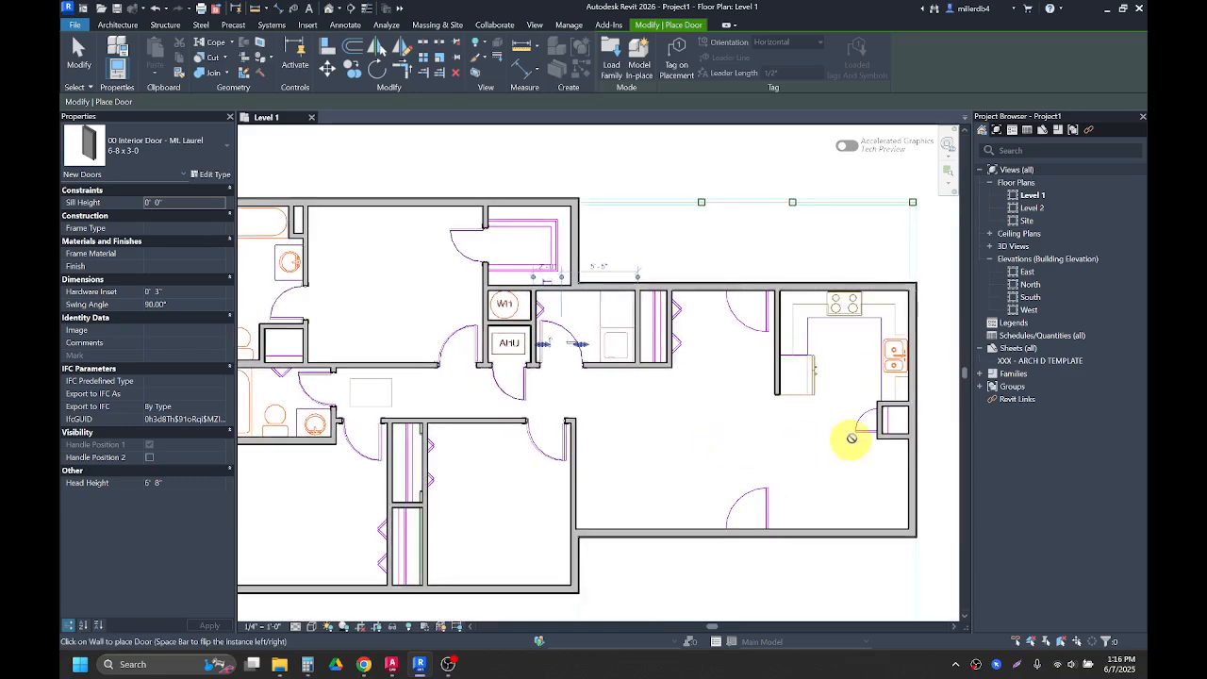
{"action": "scroll", "coordinate": [877, 419], "scroll_direction": "up", "scroll_amount": 3}
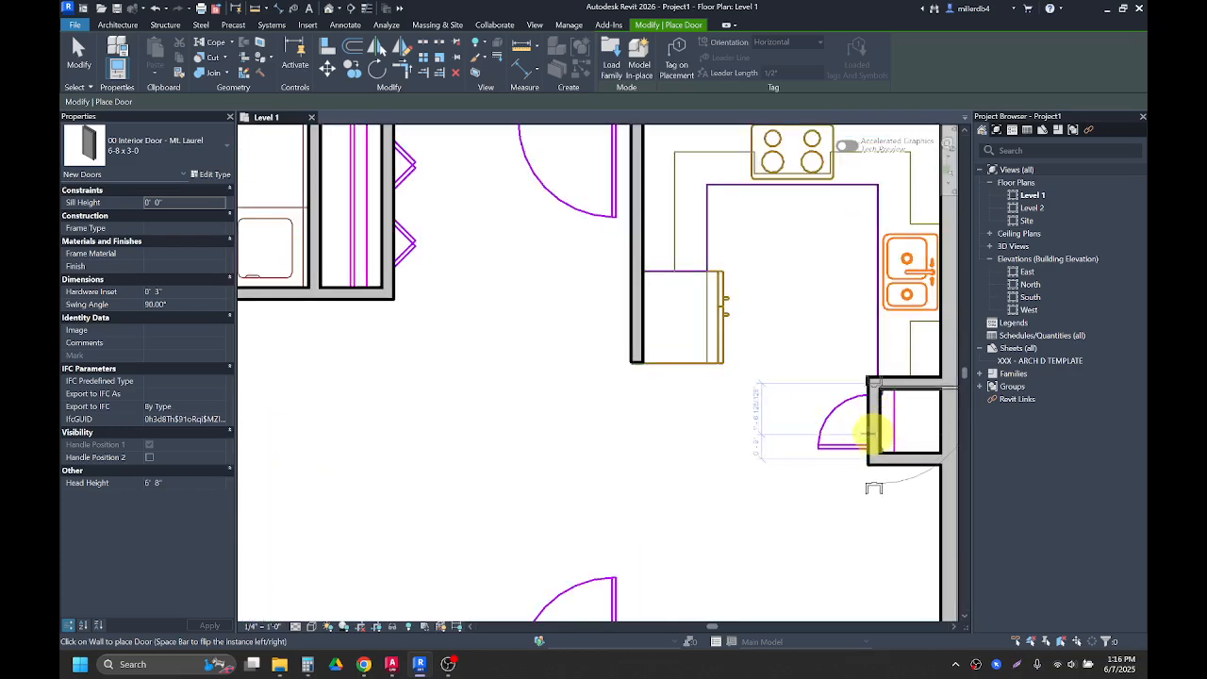
{"action": "left_click", "coordinate": [875, 431]}
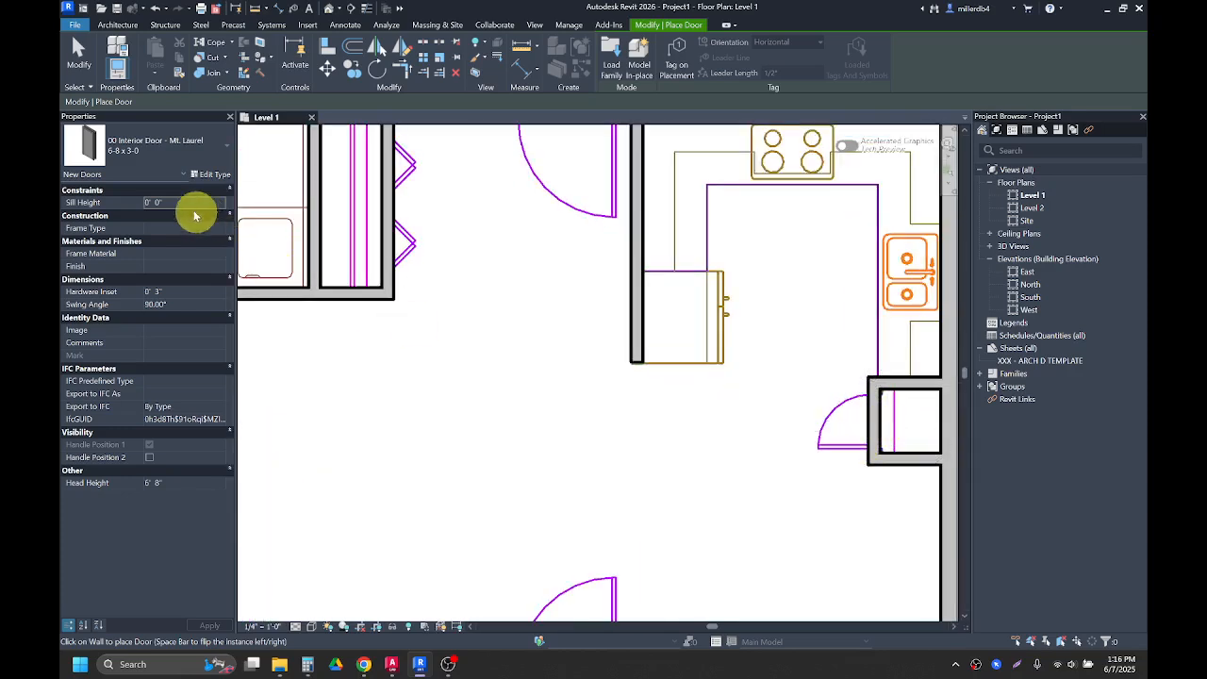
Step: Duplicate the 6-8 x 1-6 interior door type as 6-8 x 1-8 and set its width to 1' 8"
{"action": "left_click", "coordinate": [164, 157]}
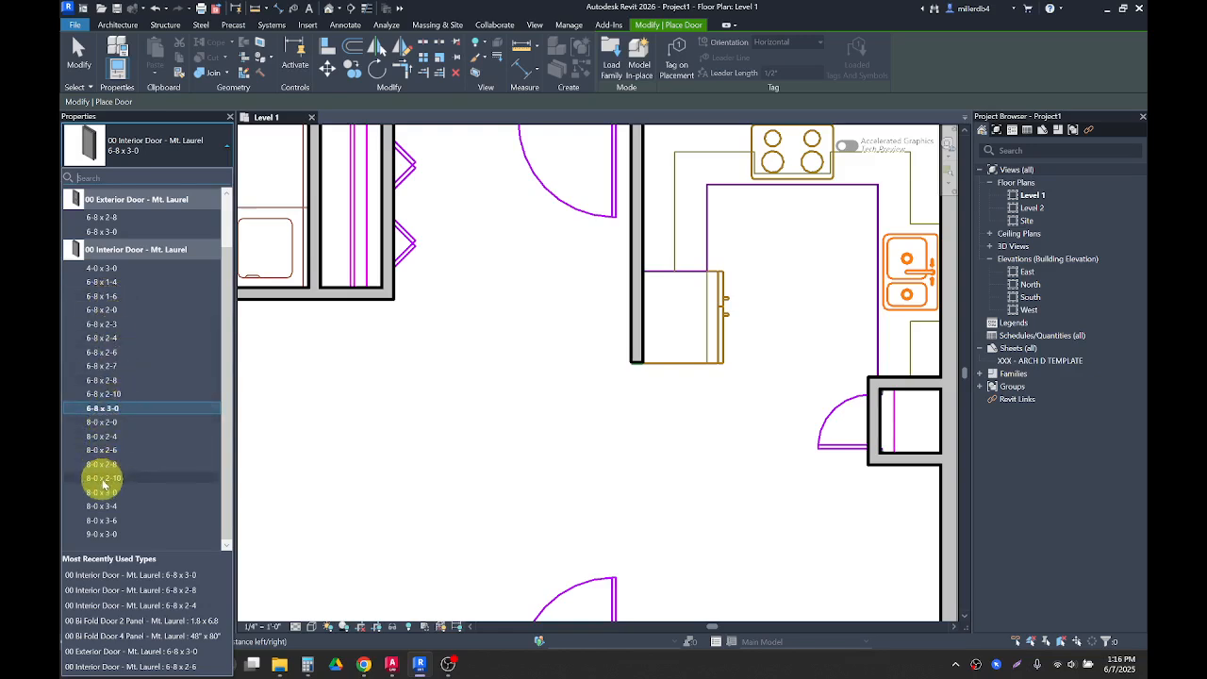
{"action": "left_click", "coordinate": [109, 297]}
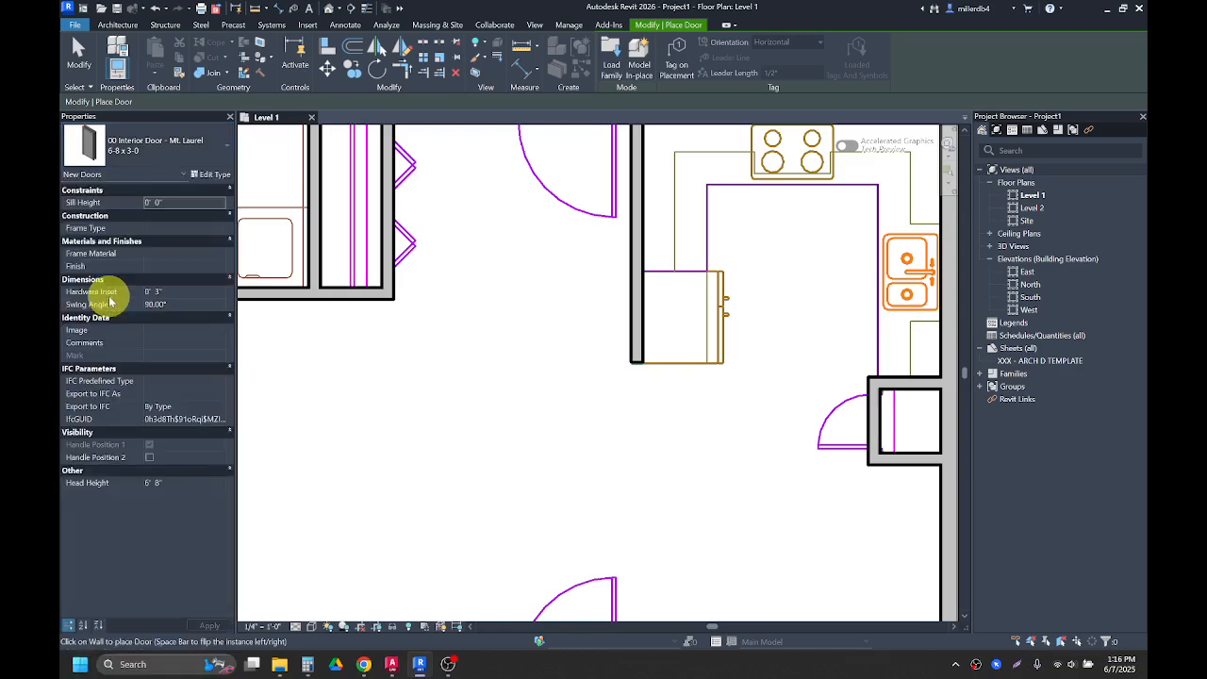
{"action": "left_click", "coordinate": [209, 178]}
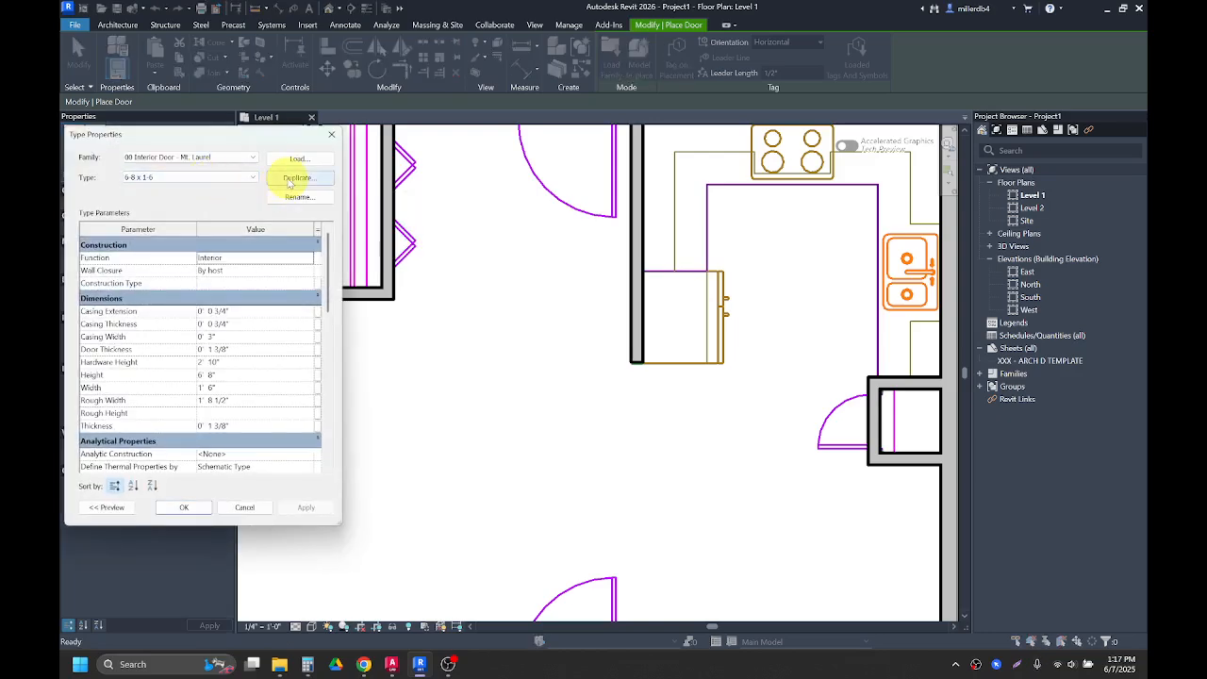
{"action": "left_click", "coordinate": [290, 181]}
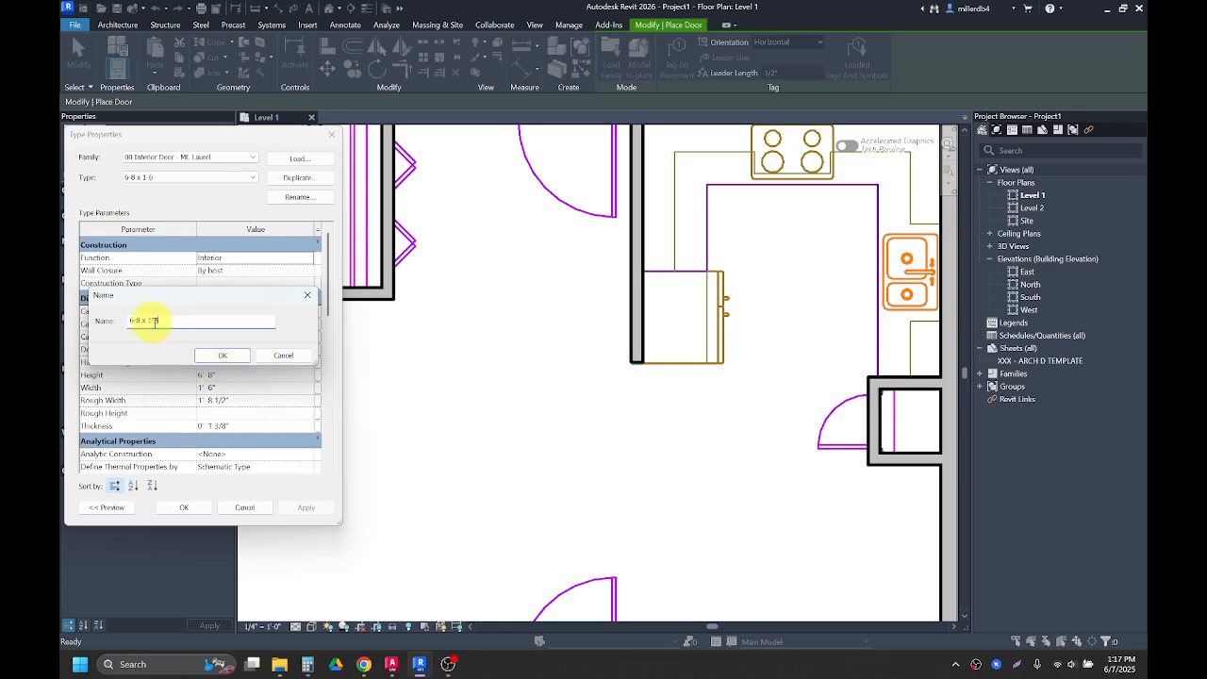
{"action": "left_click", "coordinate": [216, 356]}
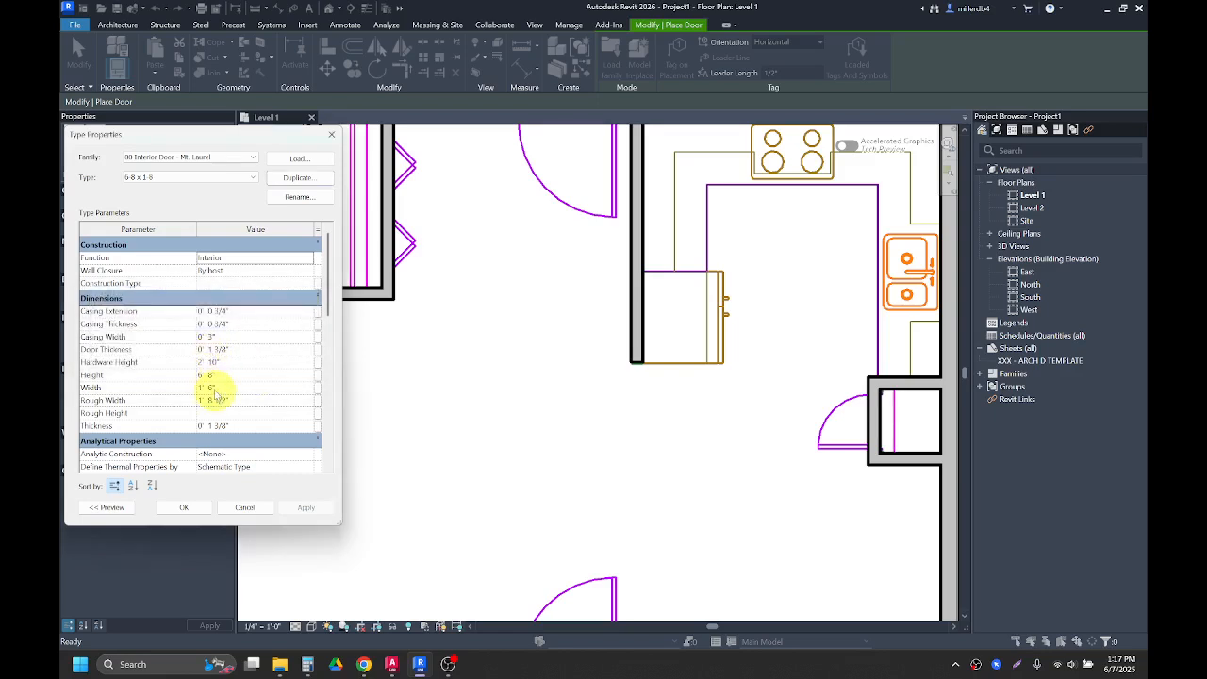
{"action": "left_click", "coordinate": [212, 387]}
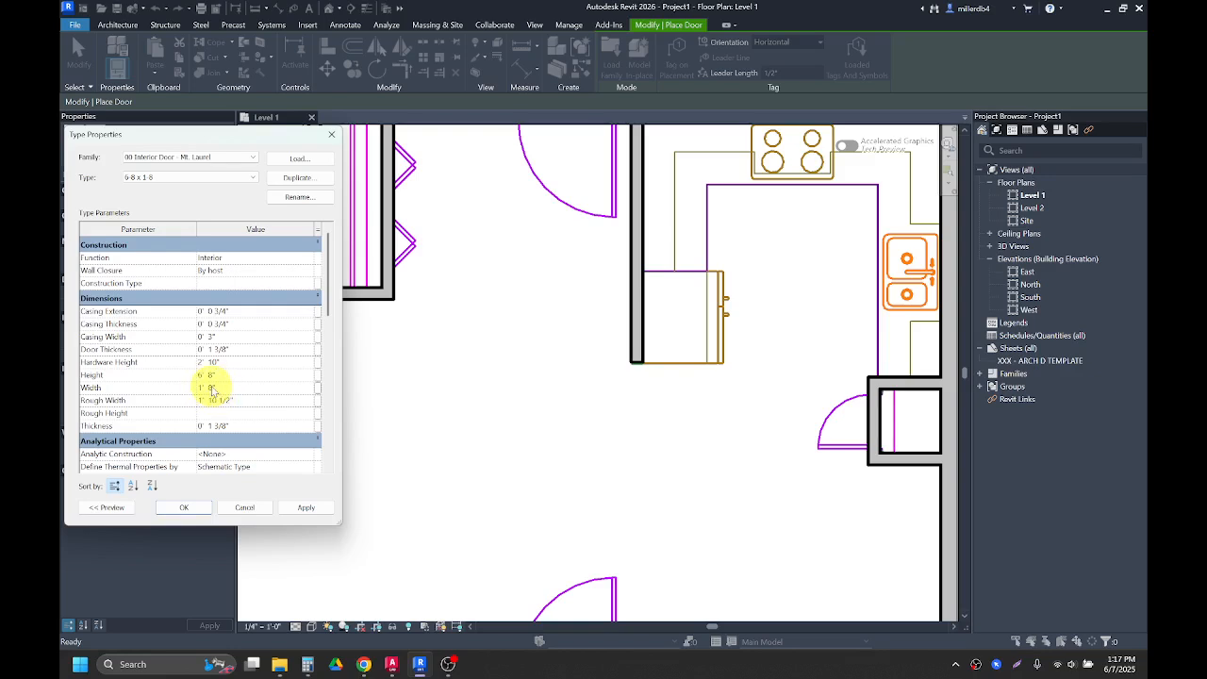
{"action": "left_click", "coordinate": [197, 510]}
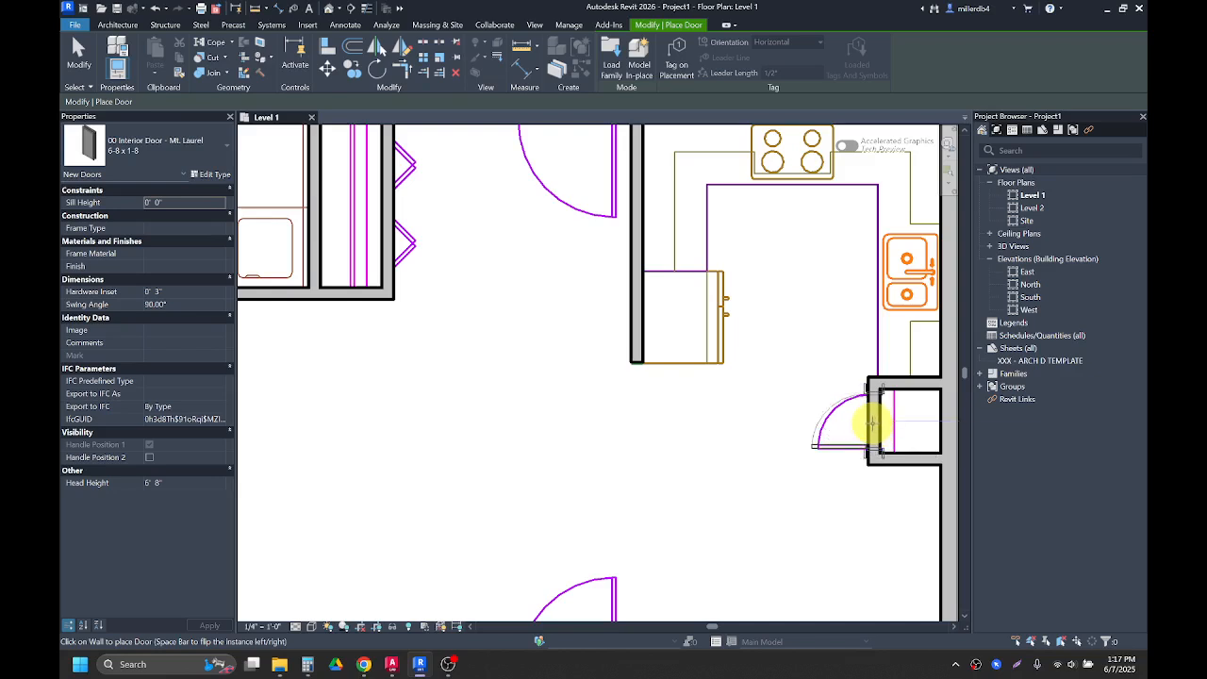
Step: Place the 6-8 x 1-8 door in the west wall of the closet beside the kitchen and exit the door tool
{"action": "left_click", "coordinate": [872, 425]}
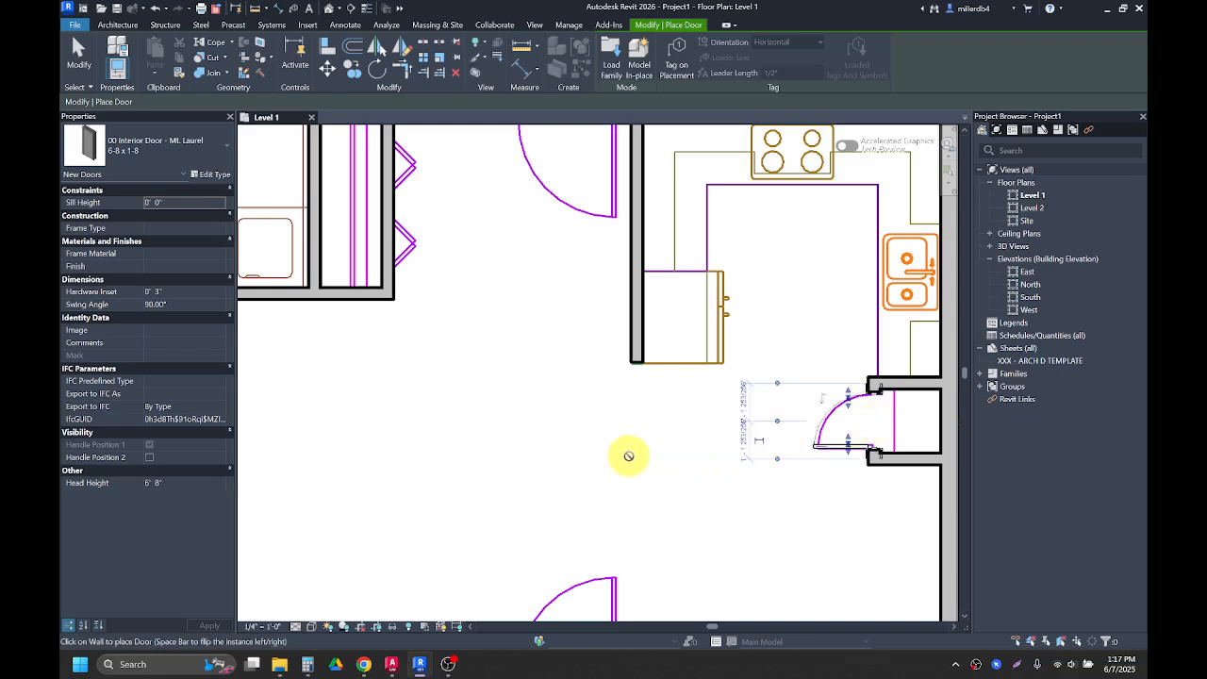
{"action": "key", "text": "Escape"}
{"action": "key", "text": "Escape"}
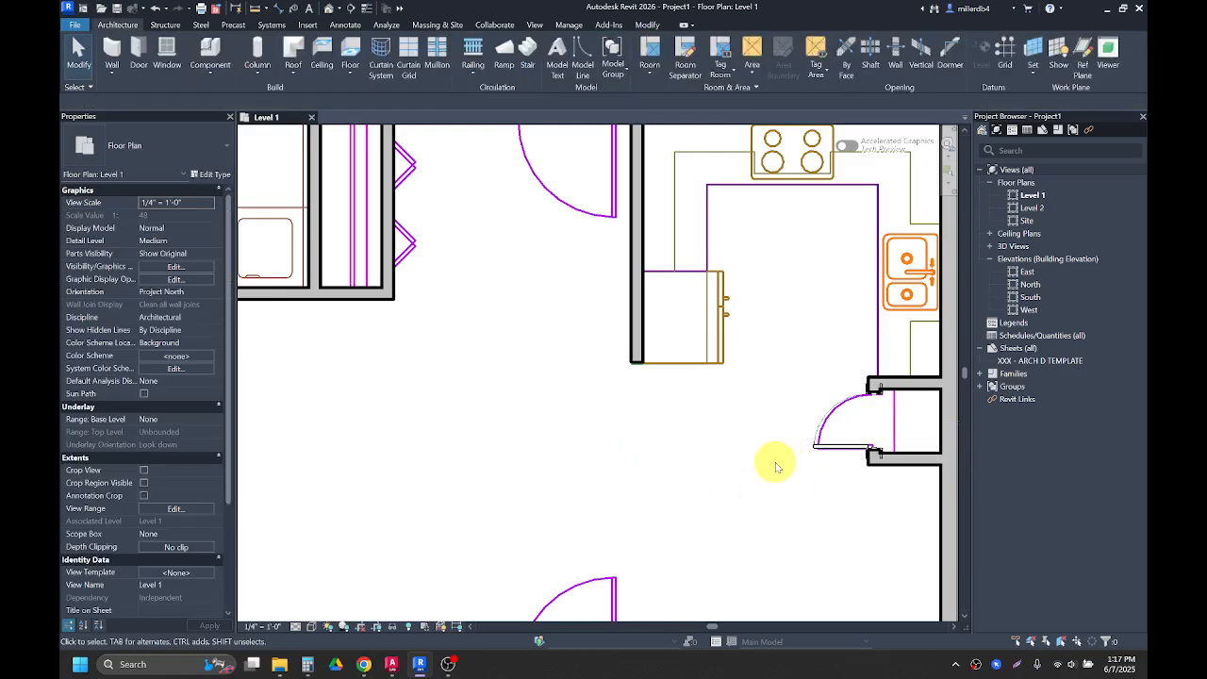
Step: Switch to the 00 Exterior Door 6-8 x 3-0 type and place it in the north exterior wall between the laundry closets and the kitchen
{"action": "scroll", "coordinate": [775, 469], "scroll_direction": "down", "scroll_amount": 4}
{"action": "middle_click_drag", "start_coordinate": [711, 472], "coordinate": [774, 423]}
{"action": "scroll", "coordinate": [727, 424], "scroll_direction": "down", "scroll_amount": 1}
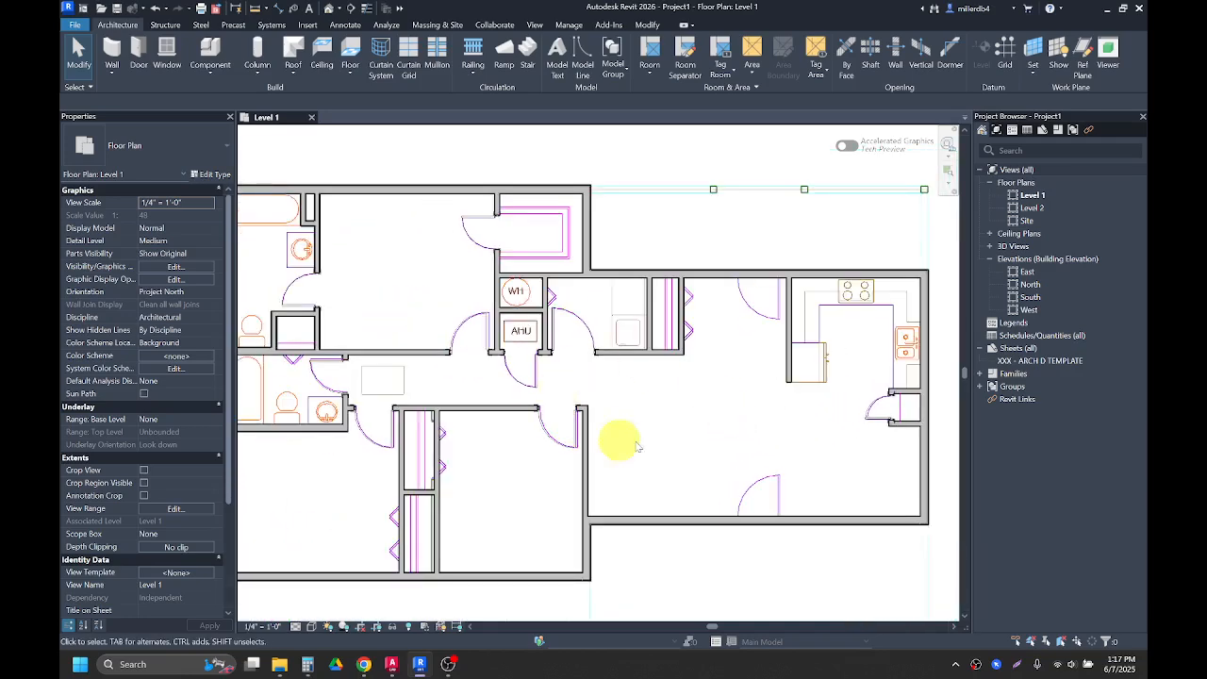
{"action": "middle_click_drag", "start_coordinate": [507, 434], "coordinate": [544, 431]}
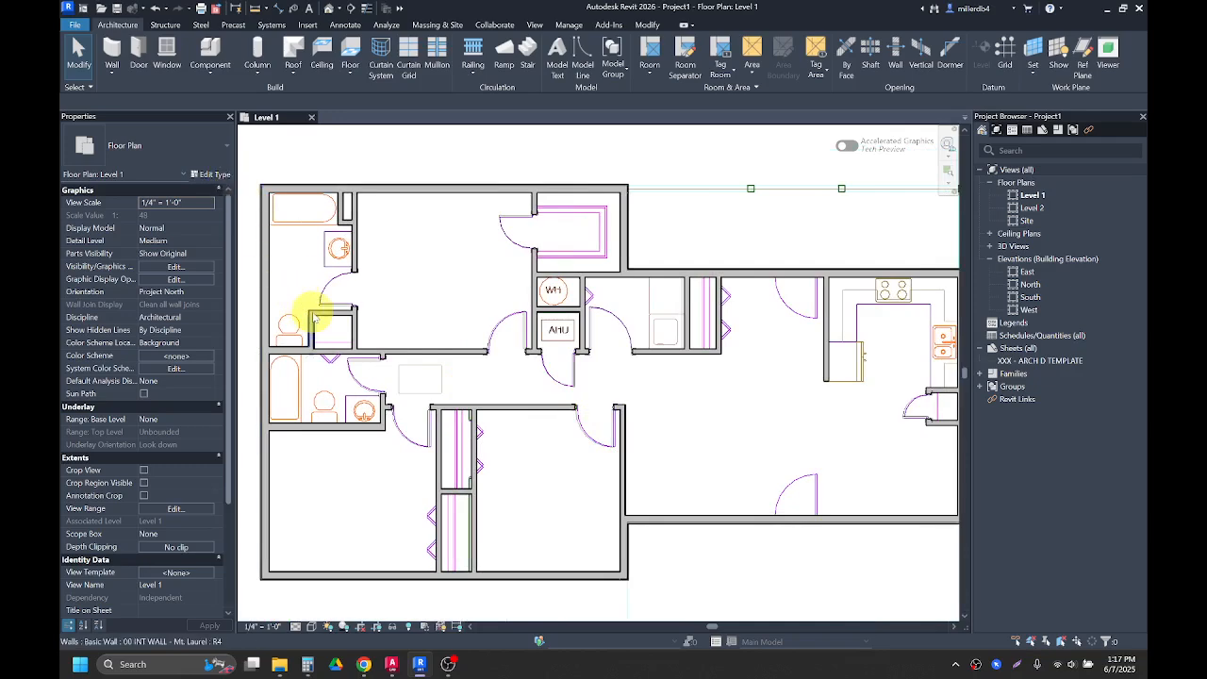
{"action": "key", "text": "d"}
{"action": "key", "text": "r"}
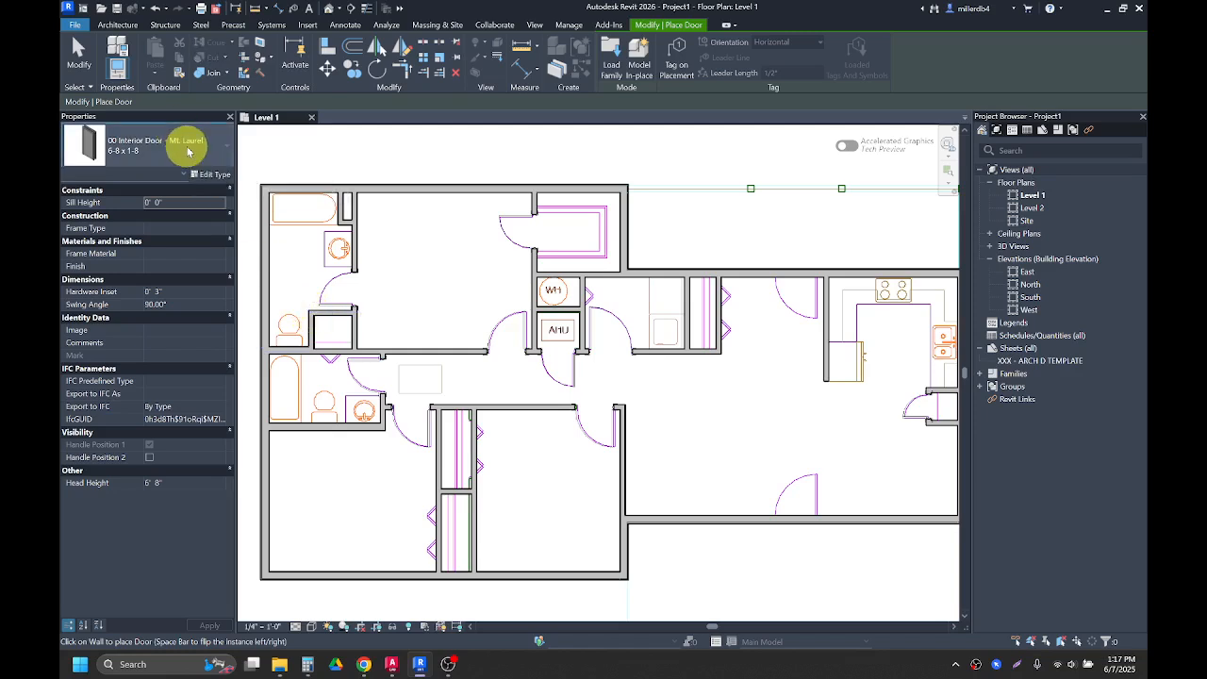
{"action": "left_click", "coordinate": [186, 151]}
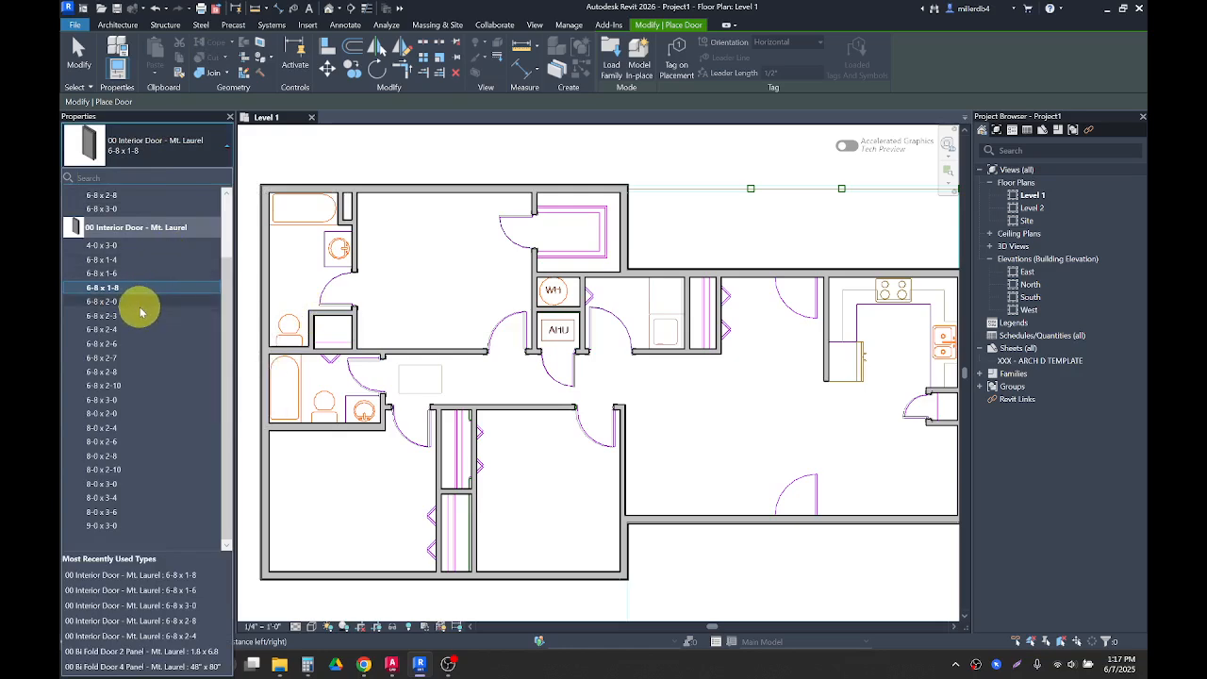
{"action": "scroll", "coordinate": [141, 313], "scroll_direction": "up", "scroll_amount": 2}
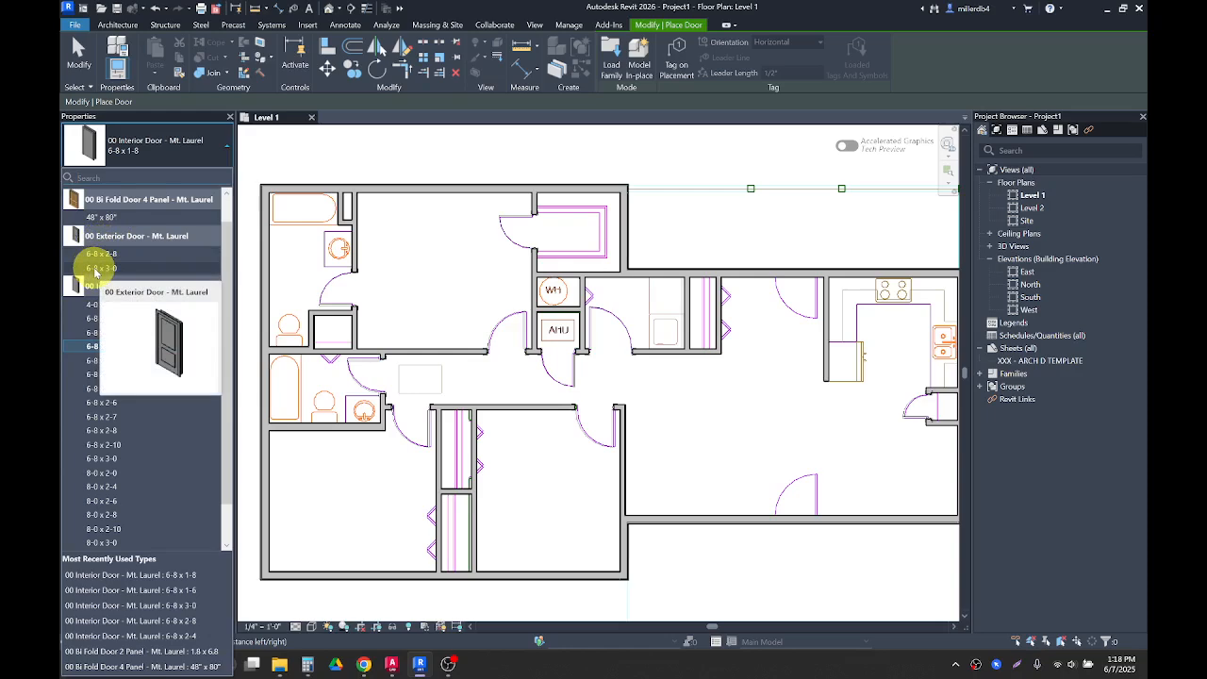
{"action": "left_click", "coordinate": [98, 268]}
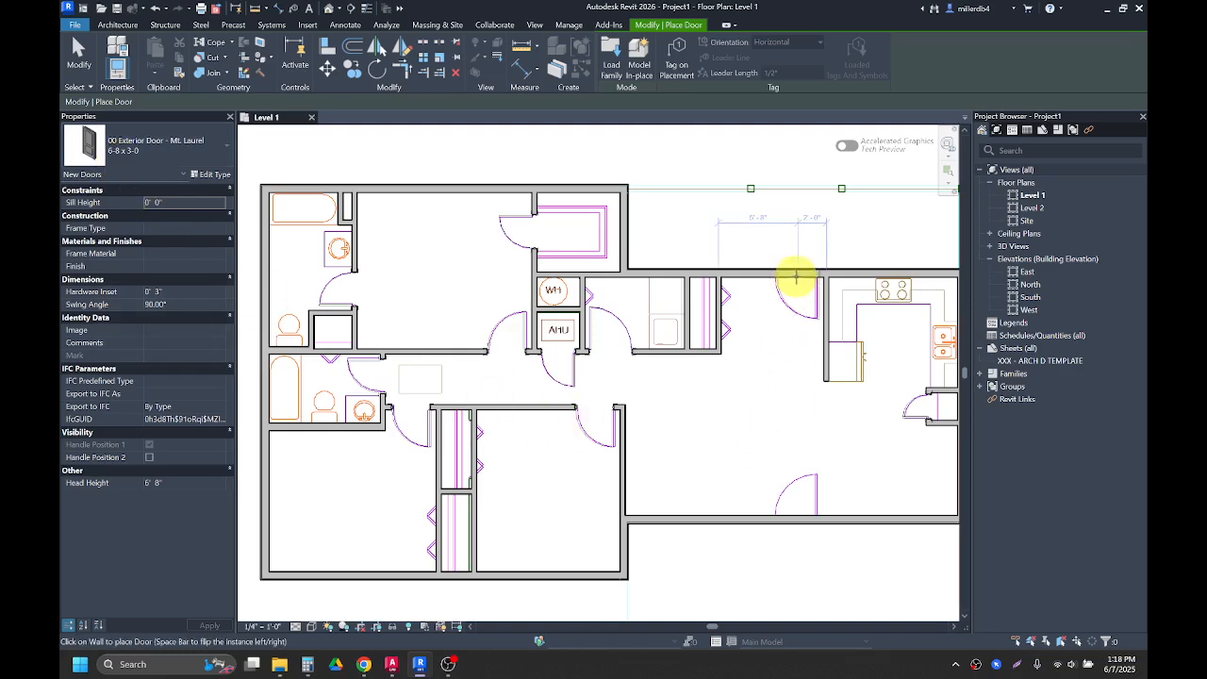
{"action": "scroll", "coordinate": [795, 277], "scroll_direction": "up", "scroll_amount": 2}
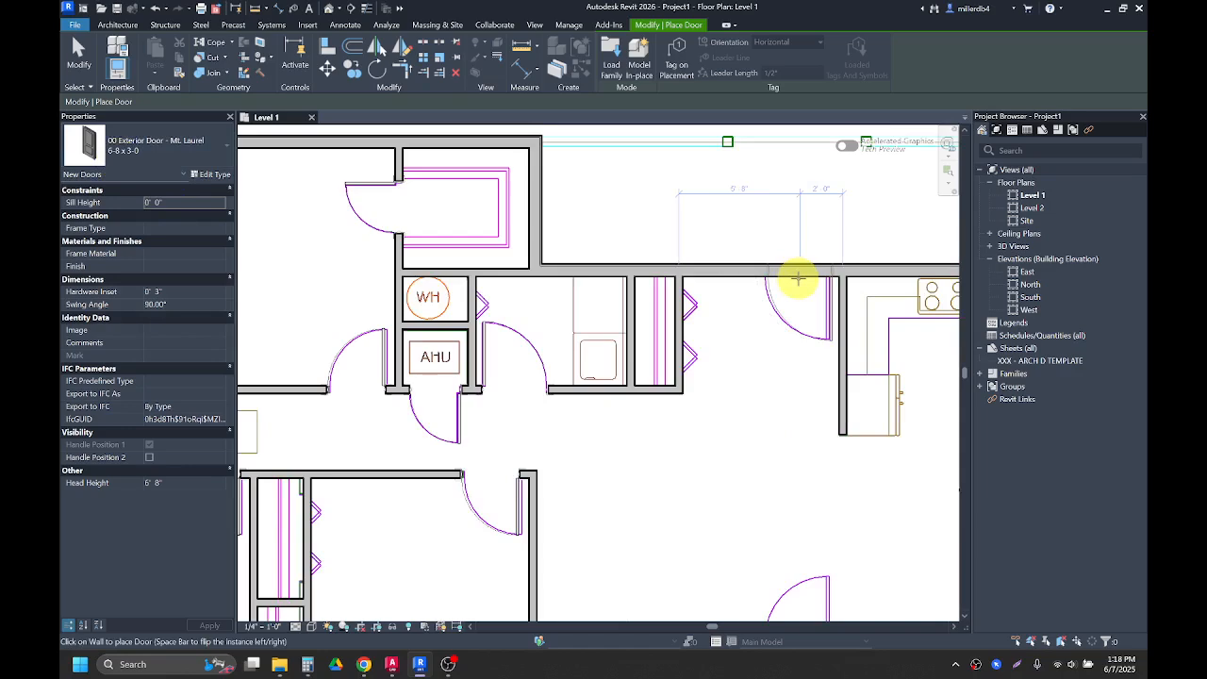
{"action": "scroll", "coordinate": [798, 278], "scroll_direction": "up", "scroll_amount": 2}
{"action": "left_click", "coordinate": [795, 280]}
Step: Place another 6-8 x 3-0 exterior door in the south exterior wall of the living area
{"action": "scroll", "coordinate": [780, 334], "scroll_direction": "down", "scroll_amount": 1}
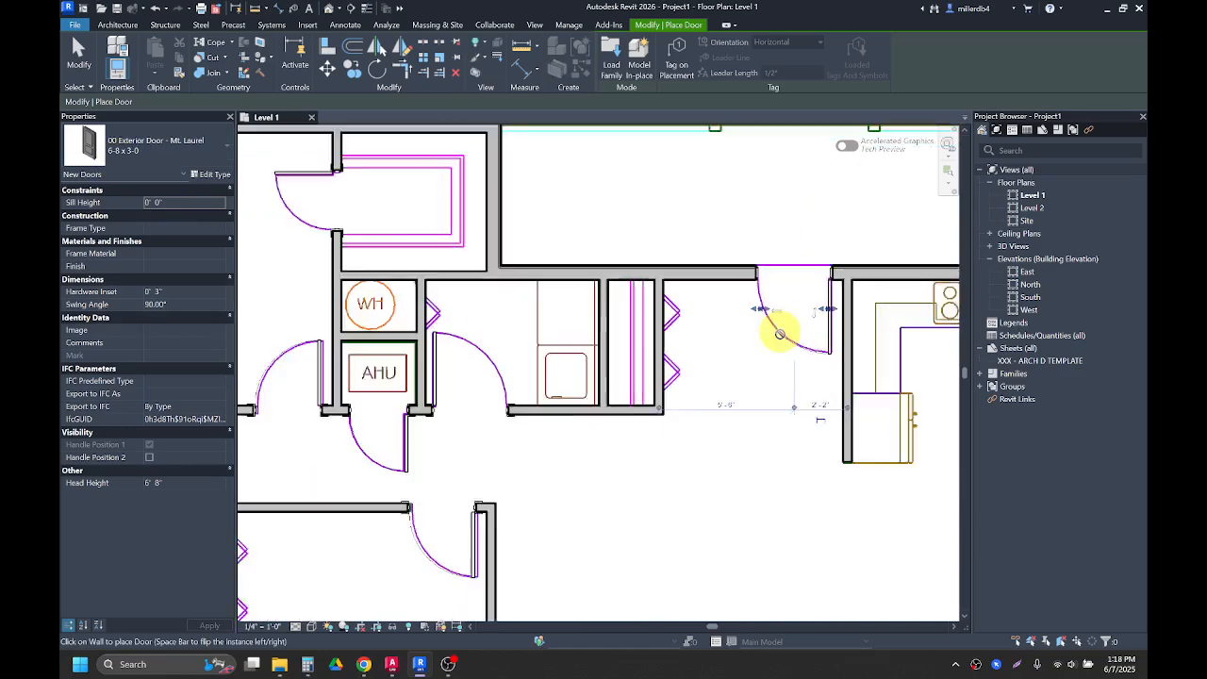
{"action": "scroll", "coordinate": [780, 334], "scroll_direction": "down", "scroll_amount": 2}
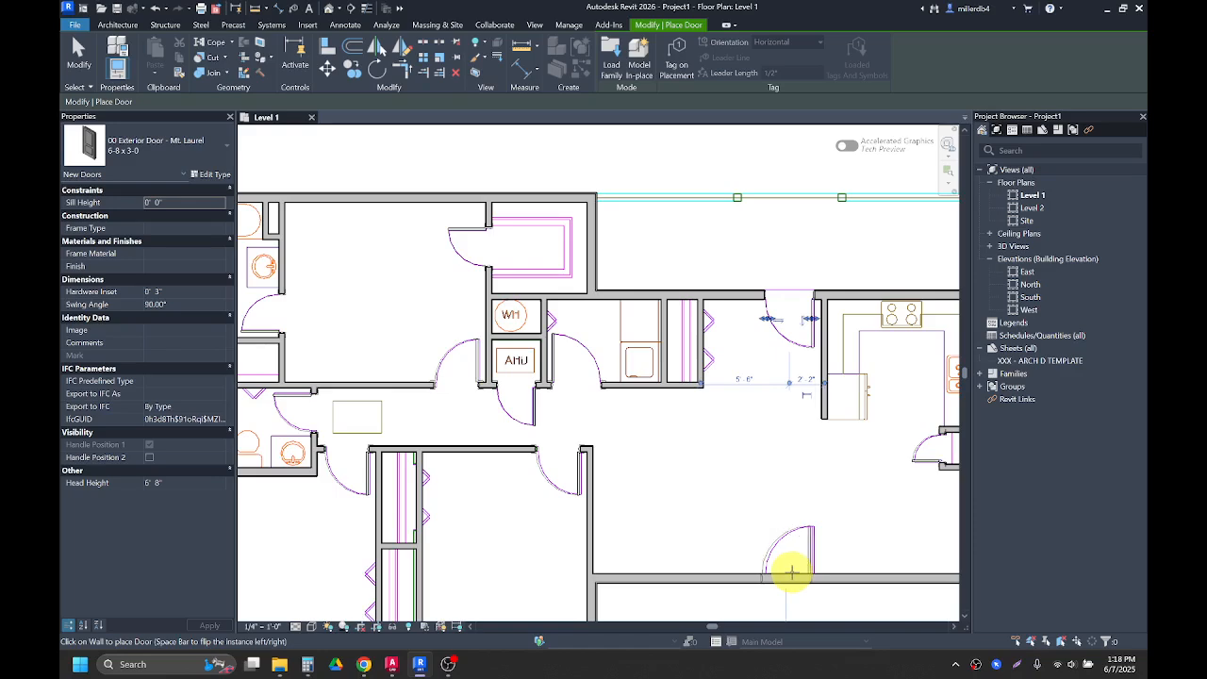
{"action": "scroll", "coordinate": [790, 570], "scroll_direction": "up", "scroll_amount": 2}
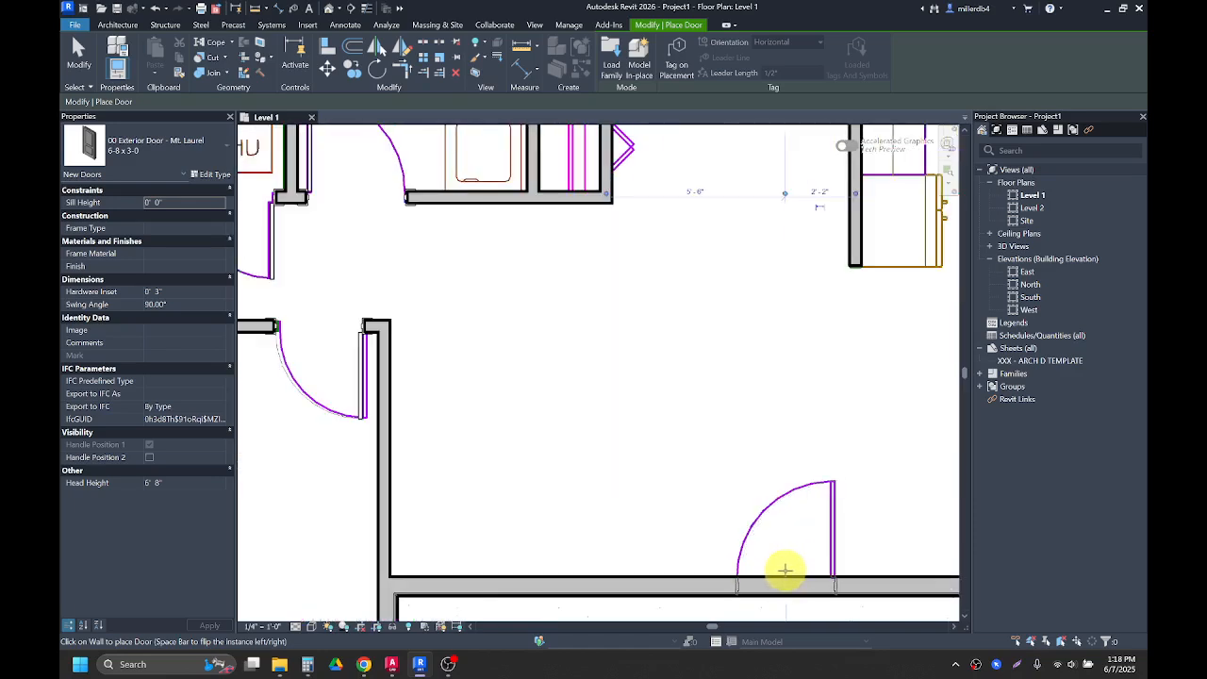
{"action": "scroll", "coordinate": [784, 569], "scroll_direction": "down", "scroll_amount": 4}
{"action": "left_click", "coordinate": [765, 530]}
{"action": "middle_click_drag", "start_coordinate": [727, 520], "coordinate": [691, 466]}
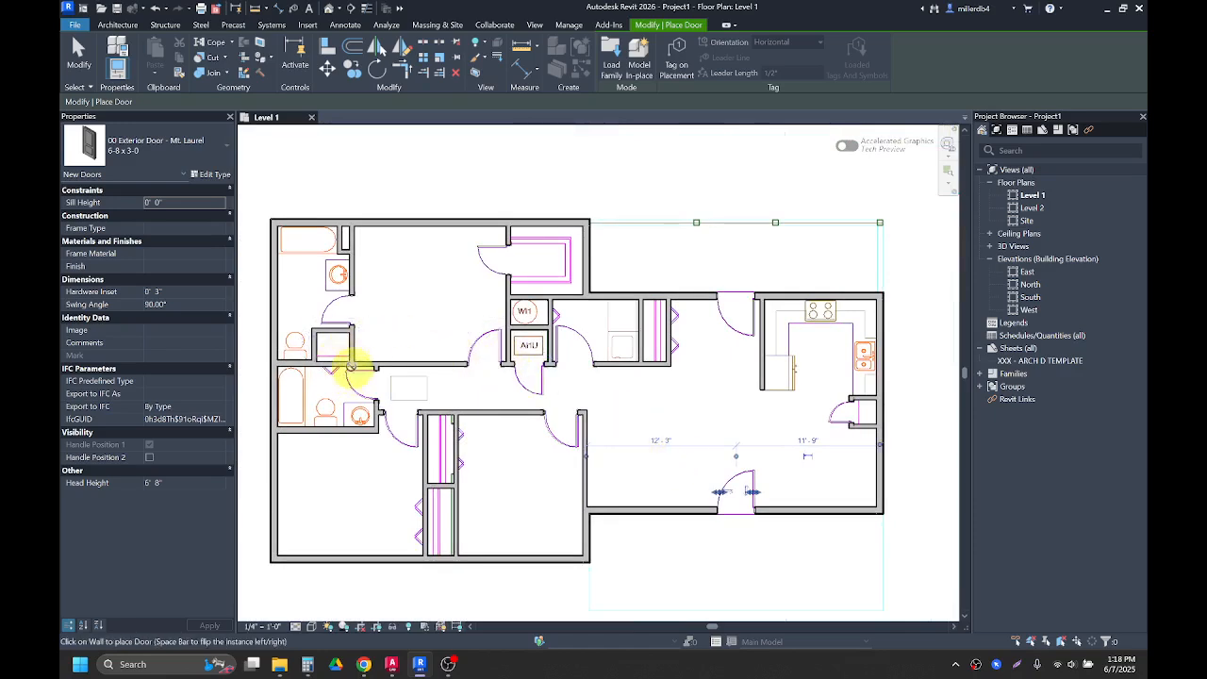
{"action": "scroll", "coordinate": [351, 367], "scroll_direction": "up", "scroll_amount": 1}
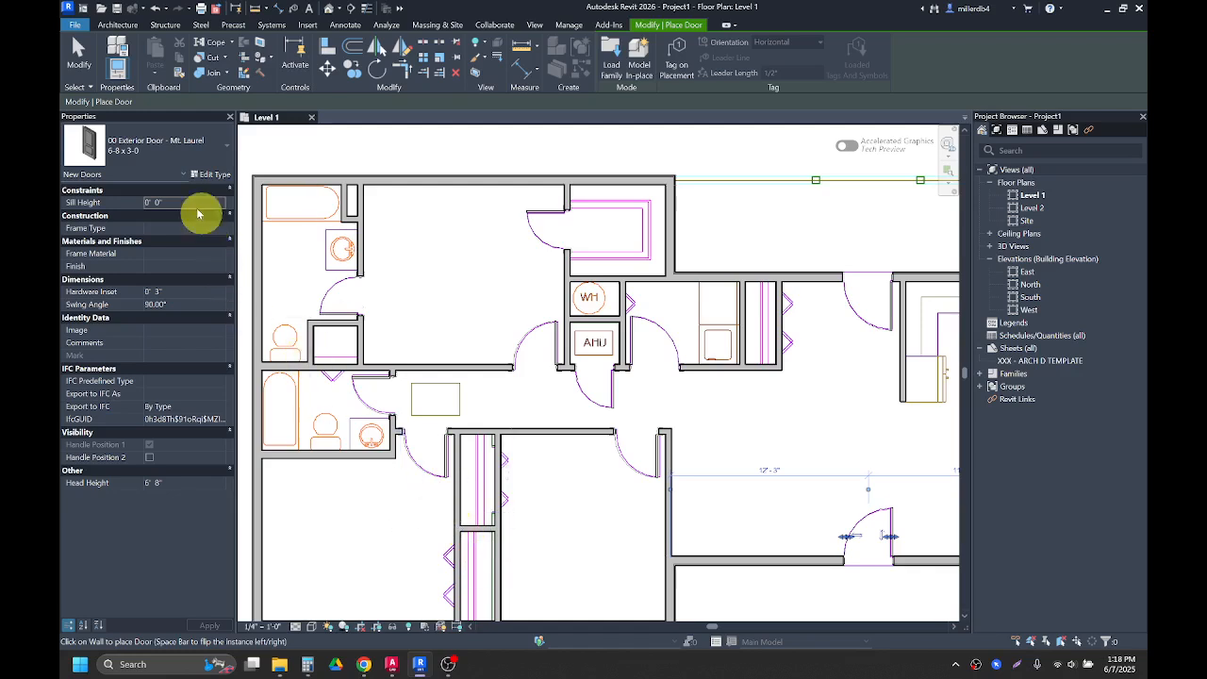
Step: Switch to the 00 Bi Fold Door 4 Panel 48" x 80" type and place it in the east wall of the narrow closet beside the laundry
{"action": "left_click", "coordinate": [187, 162]}
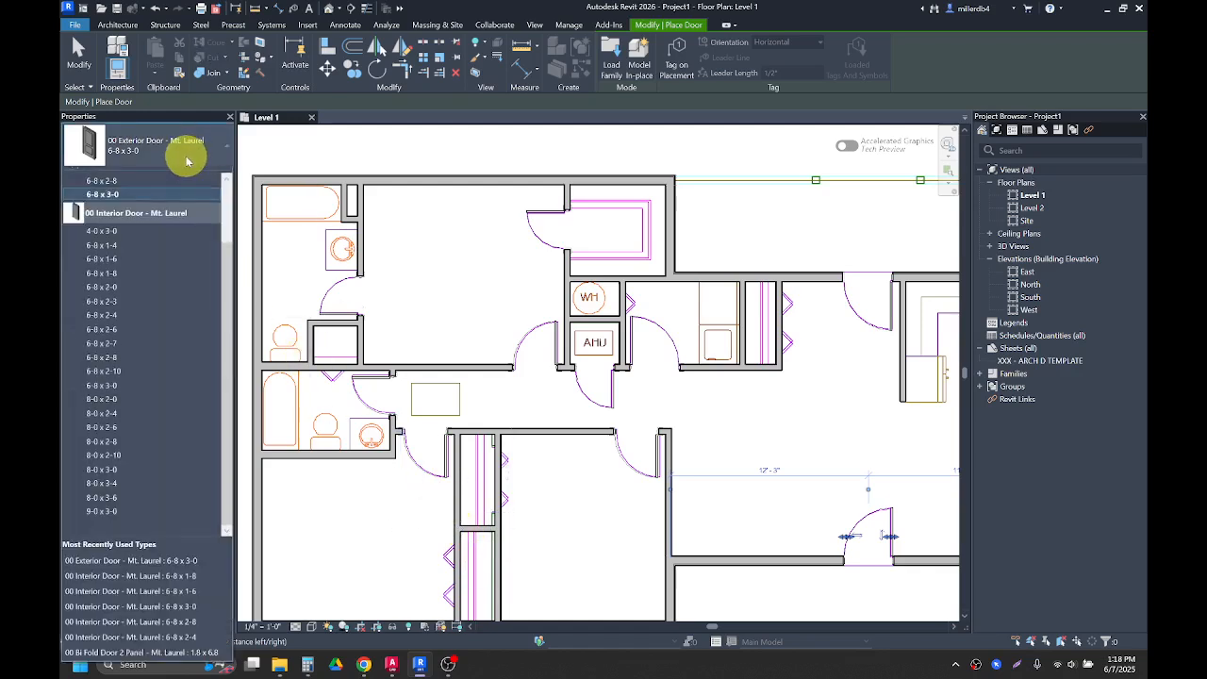
{"action": "scroll", "coordinate": [170, 283], "scroll_direction": "up", "scroll_amount": 2}
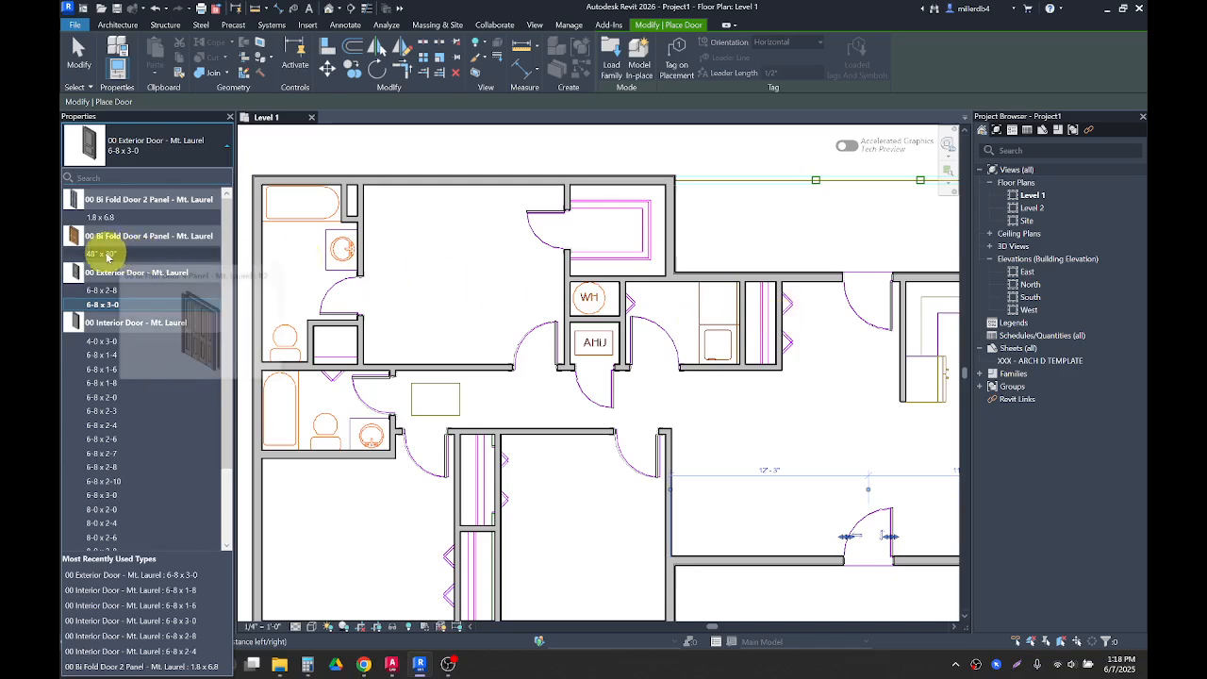
{"action": "mouse_move", "coordinate": [104, 254]}
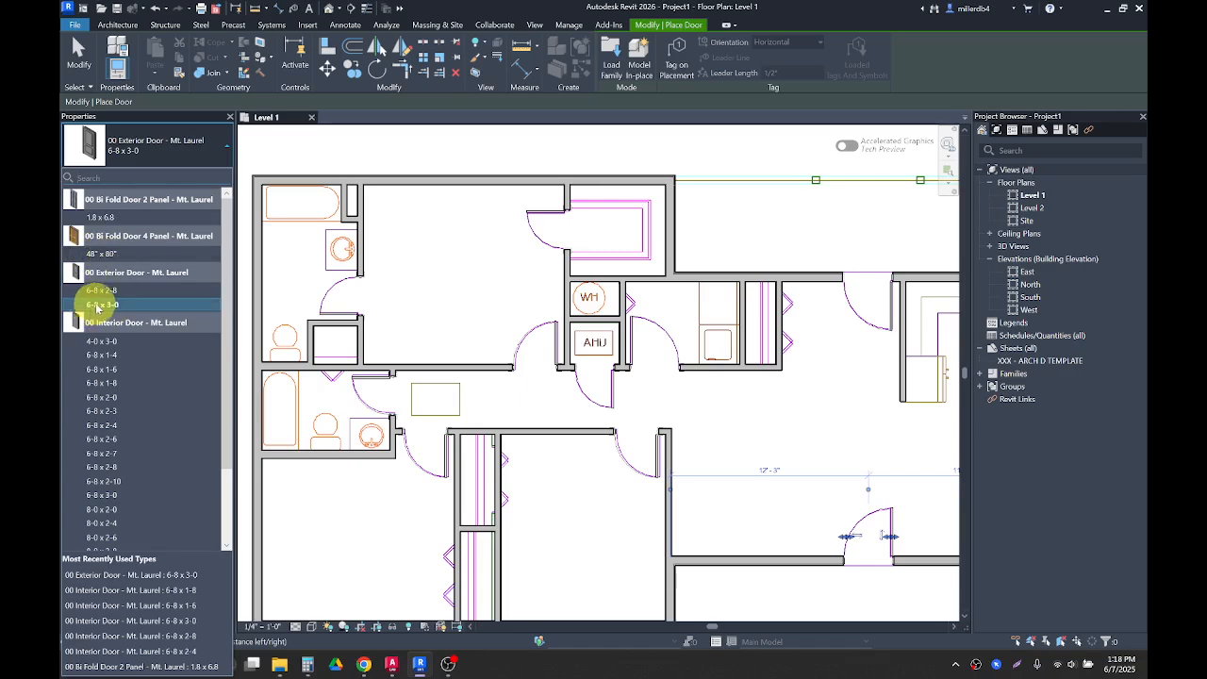
{"action": "left_click", "coordinate": [98, 254]}
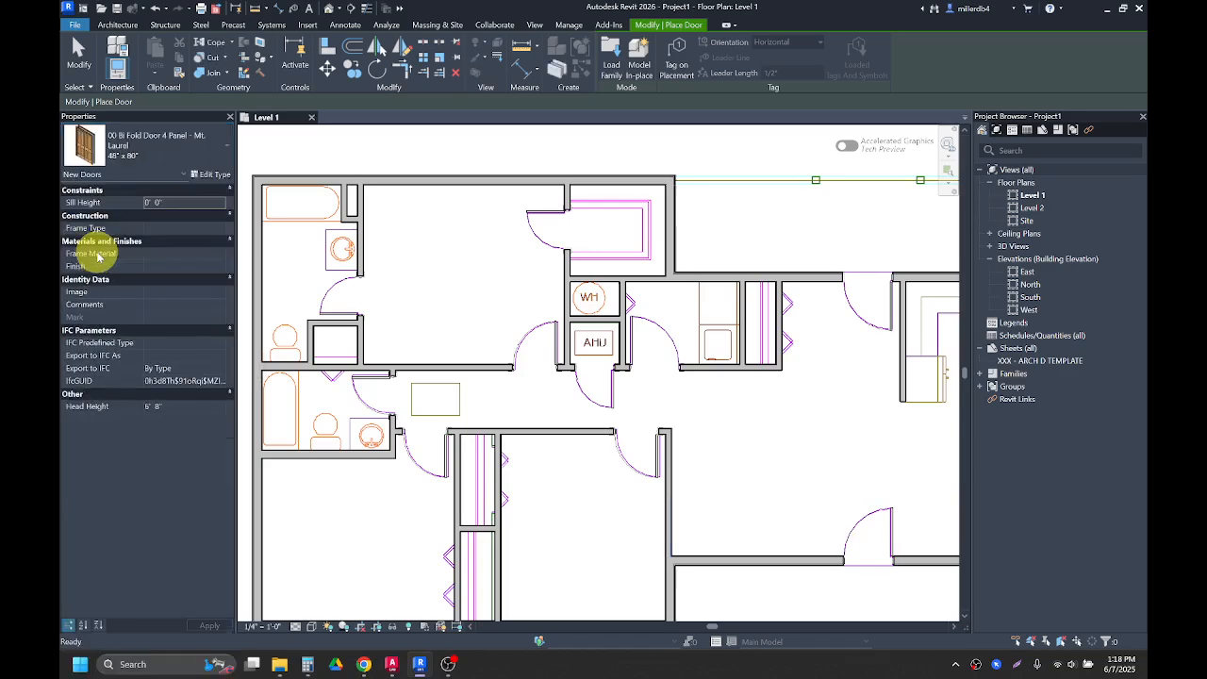
{"action": "scroll", "coordinate": [796, 326], "scroll_direction": "up", "scroll_amount": 2}
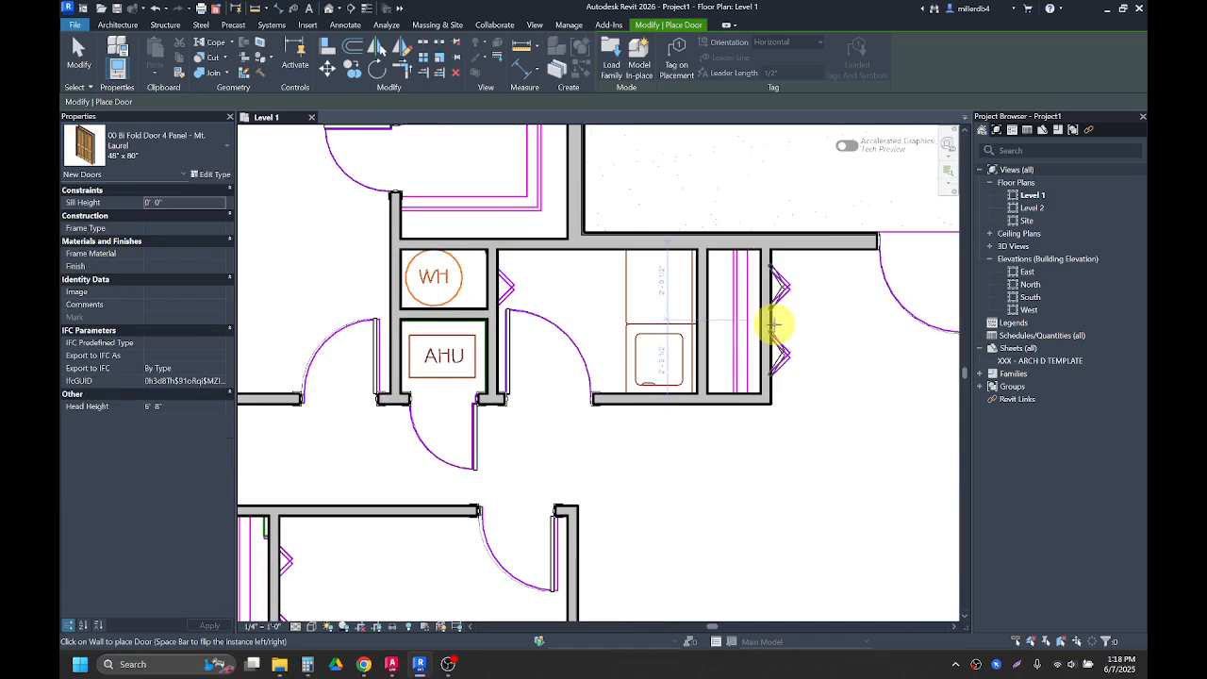
{"action": "left_click", "coordinate": [772, 324]}
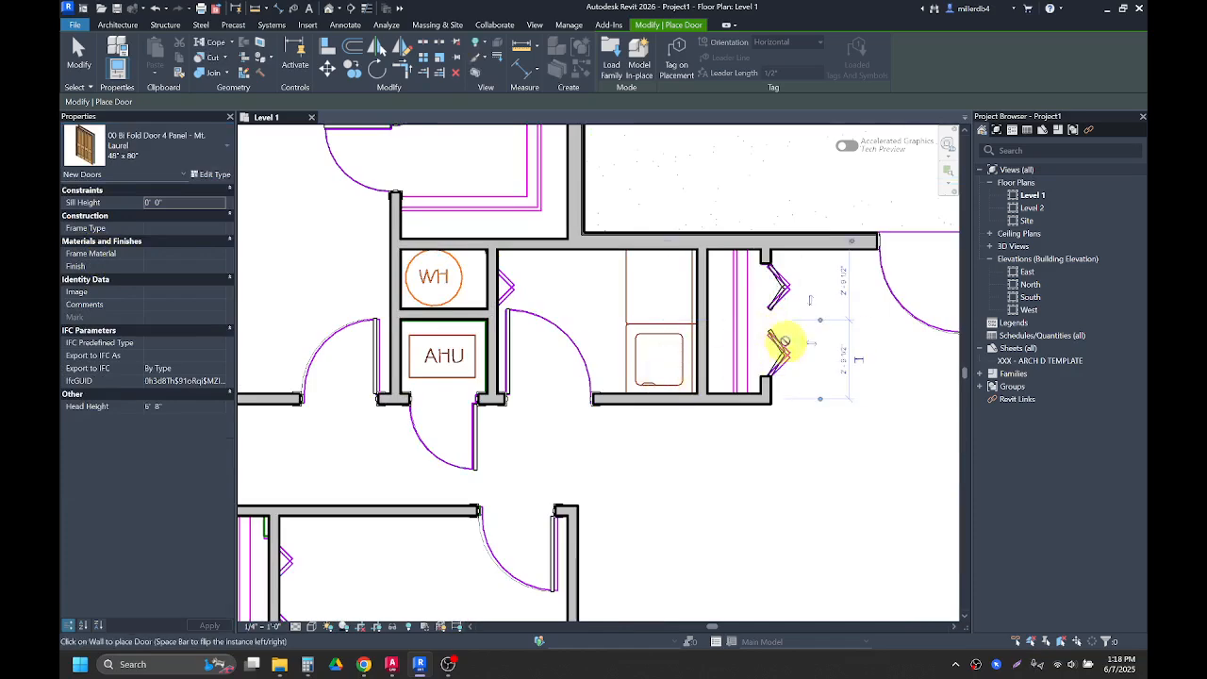
Step: Place a 4-panel bi-fold door in the east wall of the upper closet in the southwest bedroom
{"action": "scroll", "coordinate": [785, 341], "scroll_direction": "down", "scroll_amount": 2}
{"action": "middle_click_drag", "start_coordinate": [596, 457], "coordinate": [629, 328]}
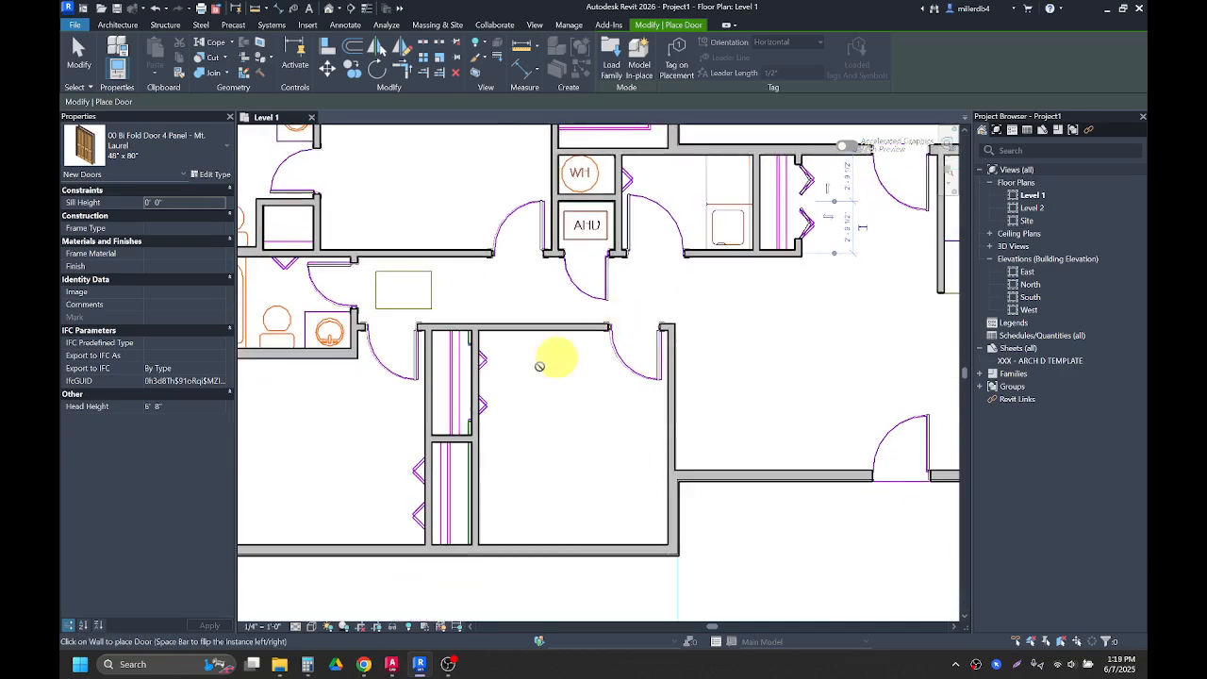
{"action": "scroll", "coordinate": [477, 396], "scroll_direction": "up", "scroll_amount": 2}
{"action": "left_click", "coordinate": [486, 373]}
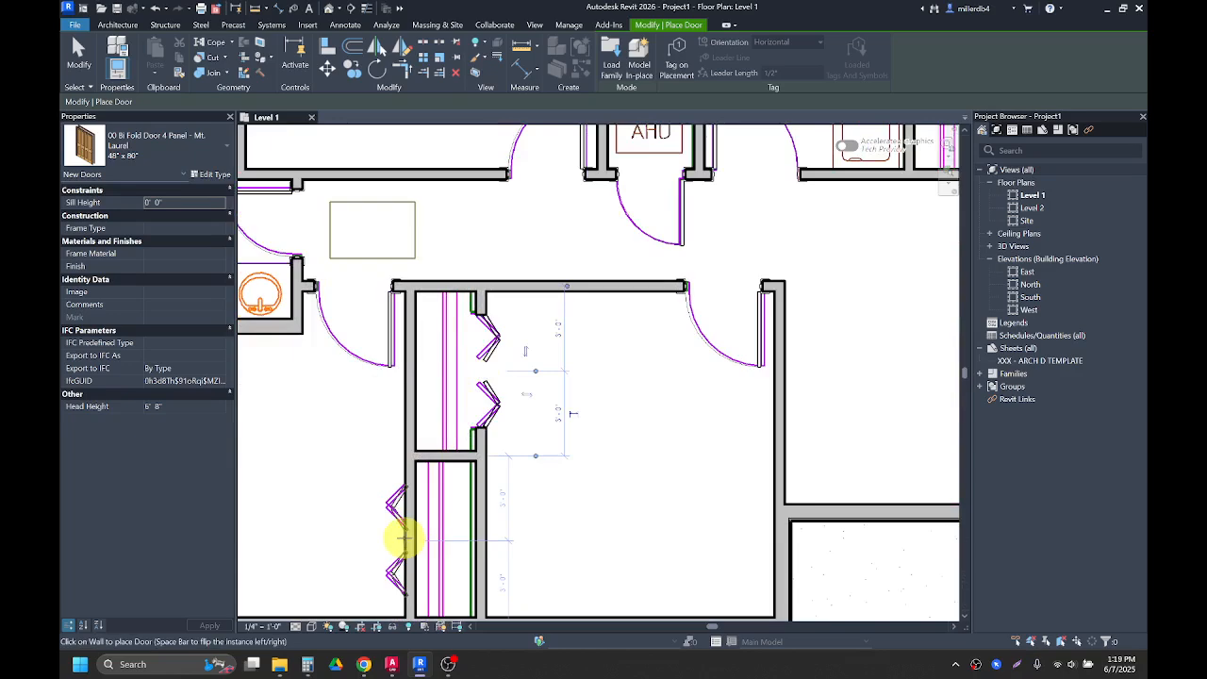
{"action": "scroll", "coordinate": [362, 528], "scroll_direction": "down", "scroll_amount": 3}
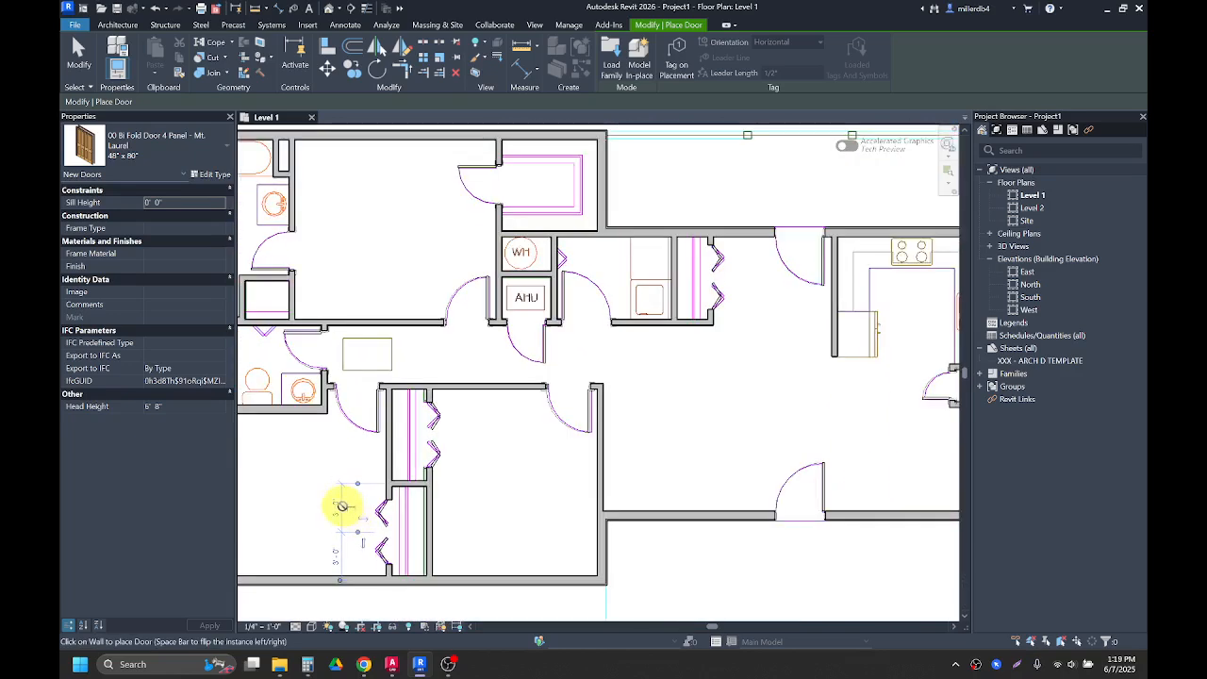
Step: Switch to the 00 Bi Fold Door 2 Panel 1.8 x 6.8 type and review its type properties
{"action": "left_click", "coordinate": [166, 154]}
{"action": "scroll", "coordinate": [144, 239], "scroll_direction": "up", "scroll_amount": 1}
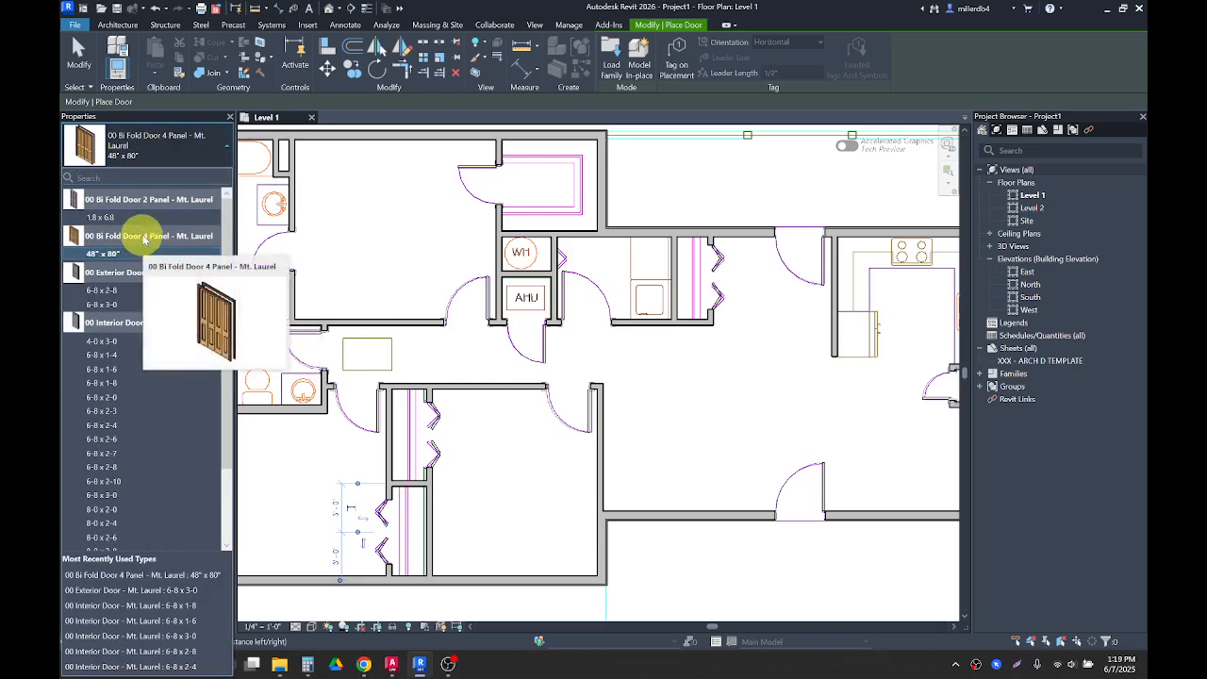
{"action": "left_click", "coordinate": [98, 219]}
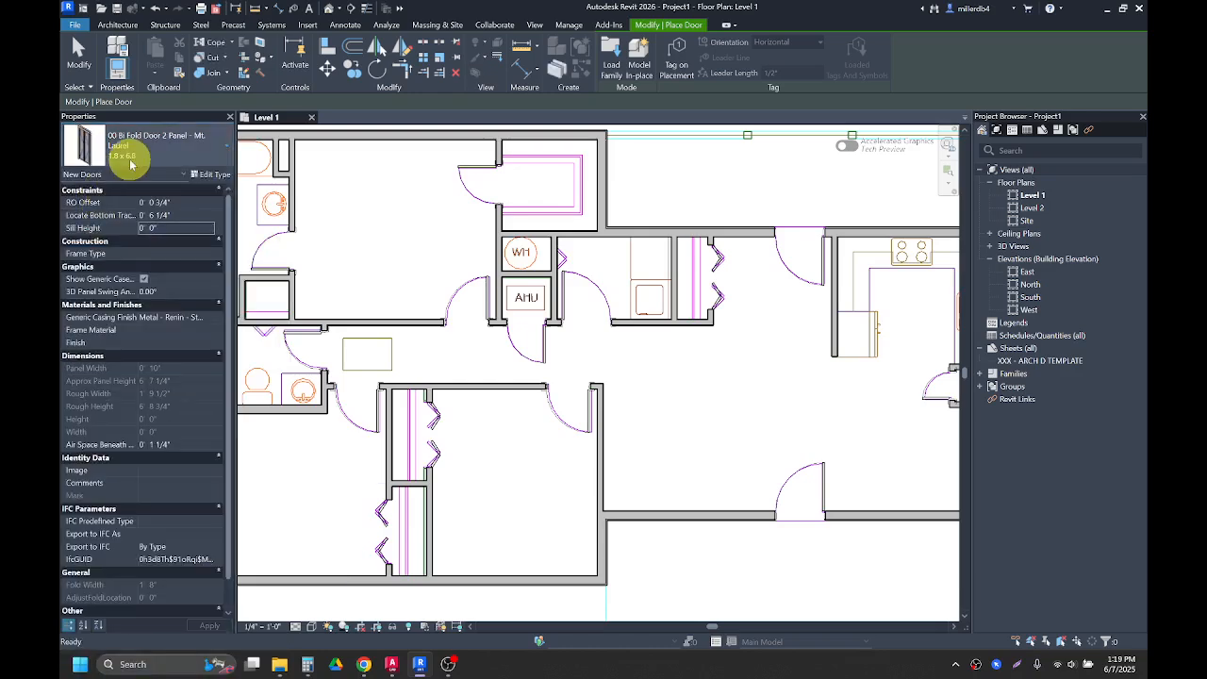
{"action": "left_click", "coordinate": [208, 175]}
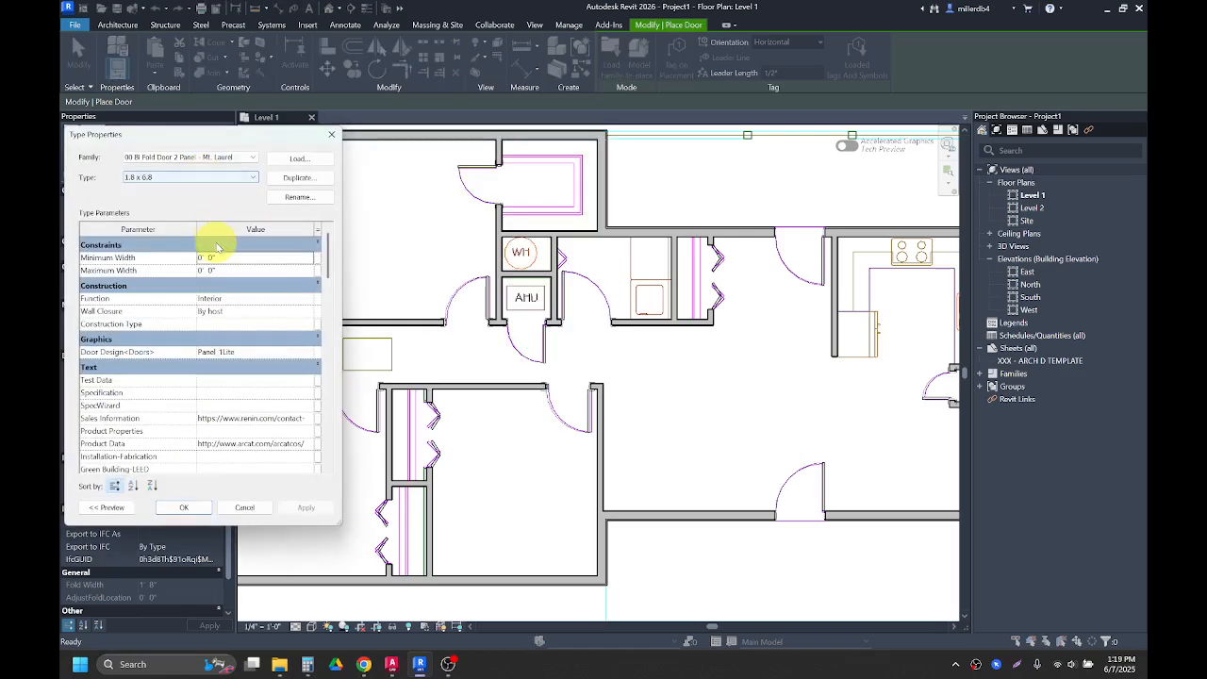
{"action": "scroll", "coordinate": [229, 321], "scroll_direction": "down", "scroll_amount": 5}
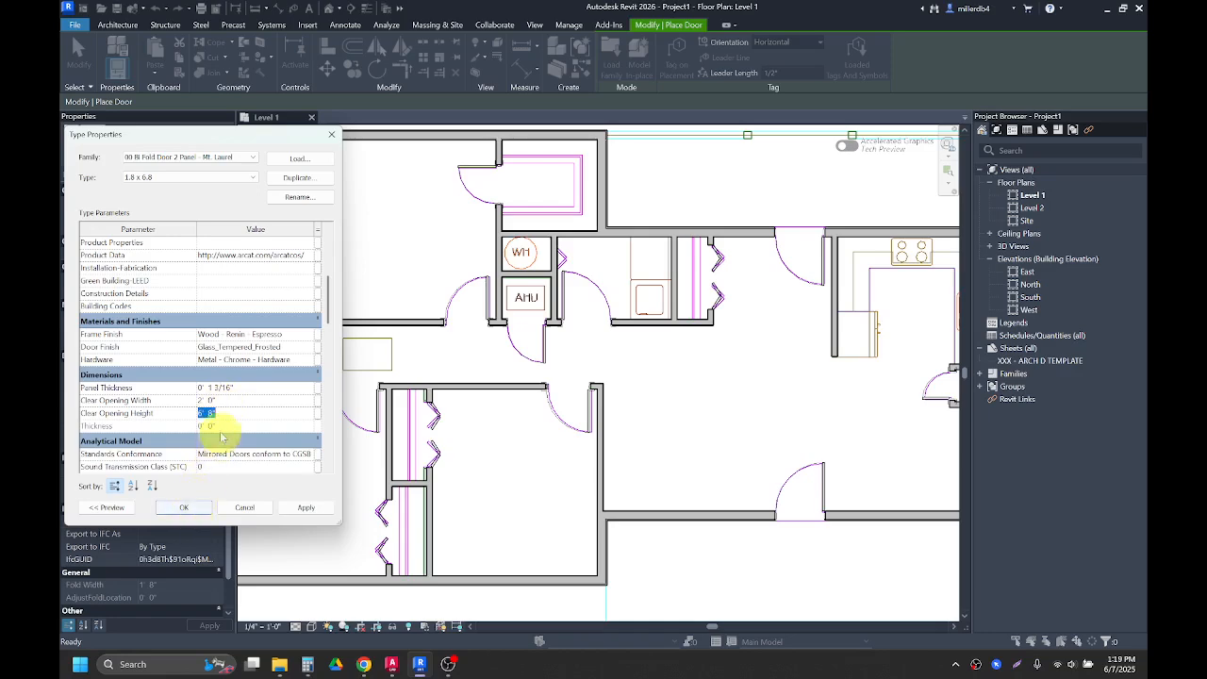
{"action": "left_click", "coordinate": [197, 509]}
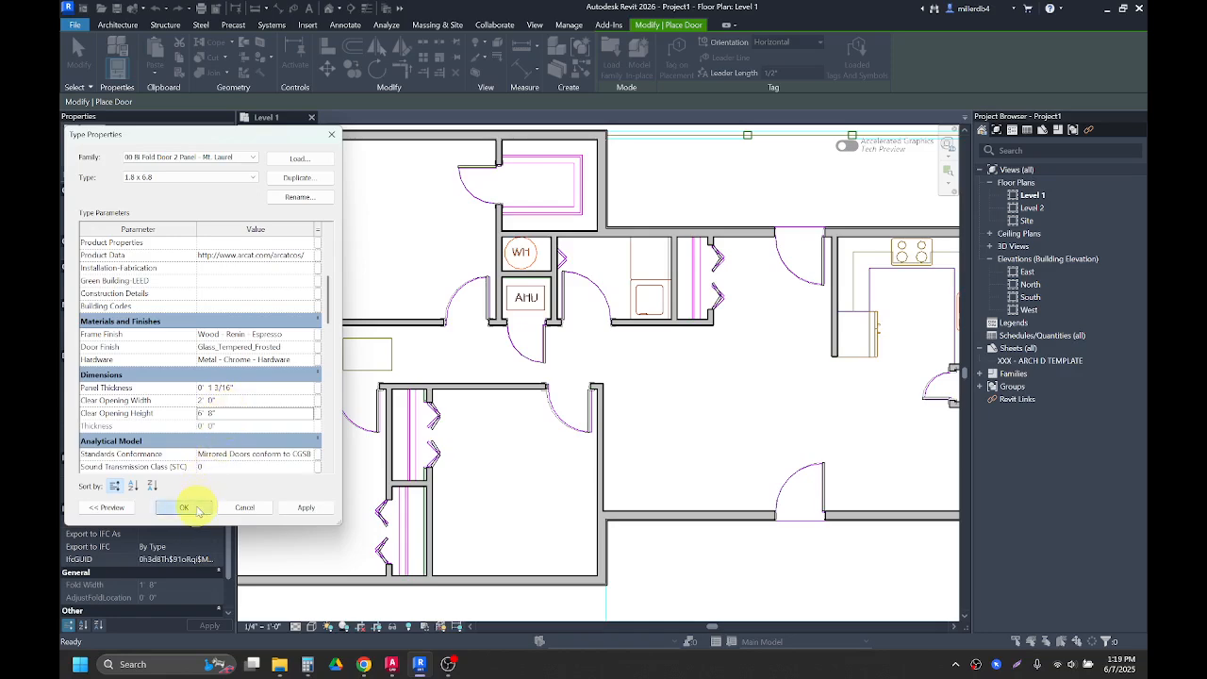
Step: Place the 2-panel bi-fold door in the south wall of the small closet between the two bathrooms
{"action": "scroll", "coordinate": [264, 328], "scroll_direction": "up", "scroll_amount": 5}
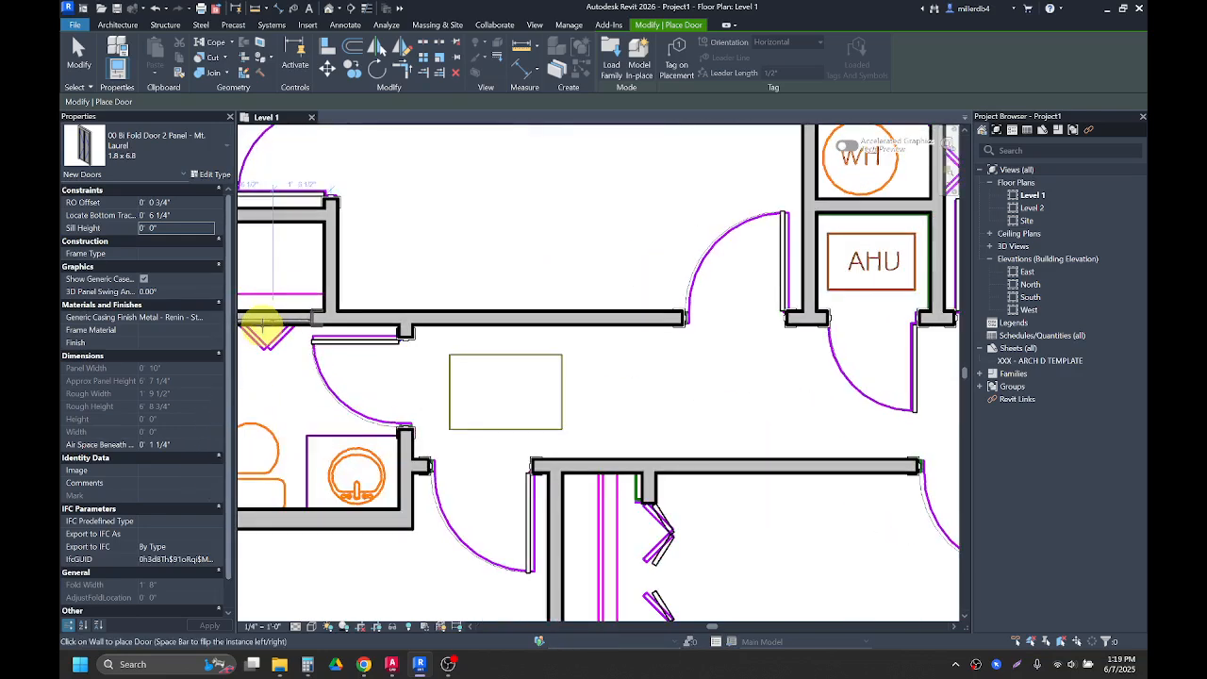
{"action": "scroll", "coordinate": [264, 327], "scroll_direction": "down", "scroll_amount": 1}
{"action": "middle_click_drag", "start_coordinate": [264, 329], "coordinate": [345, 337]}
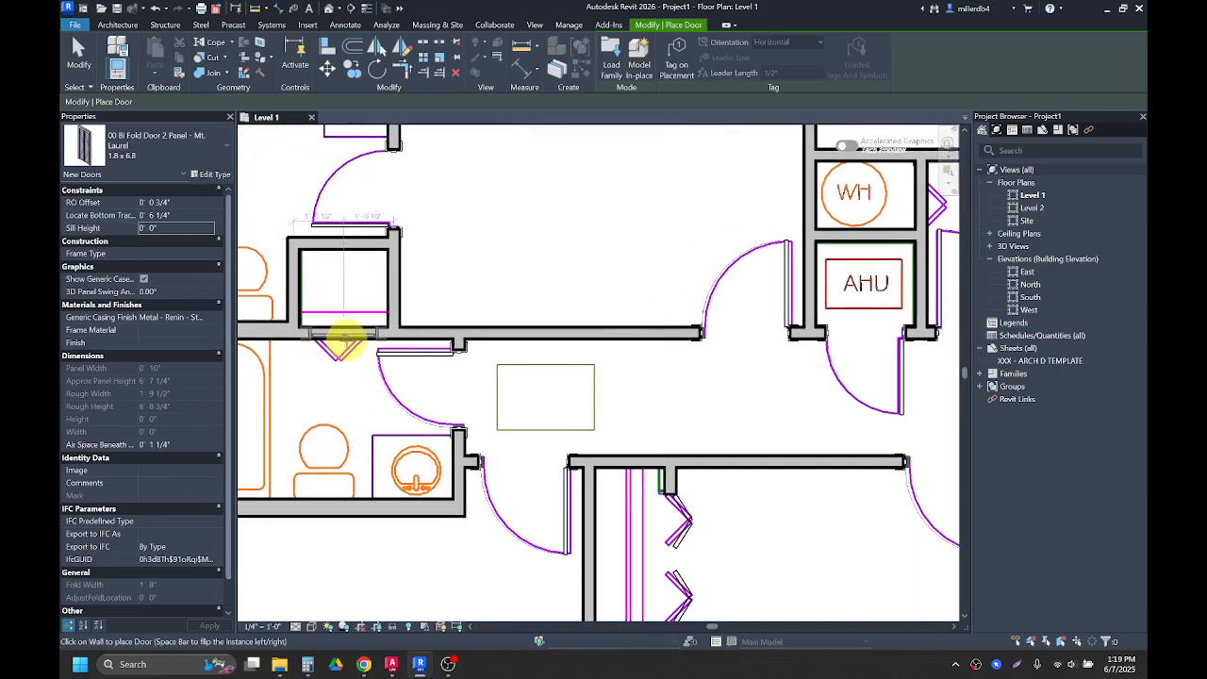
{"action": "left_click", "coordinate": [344, 339]}
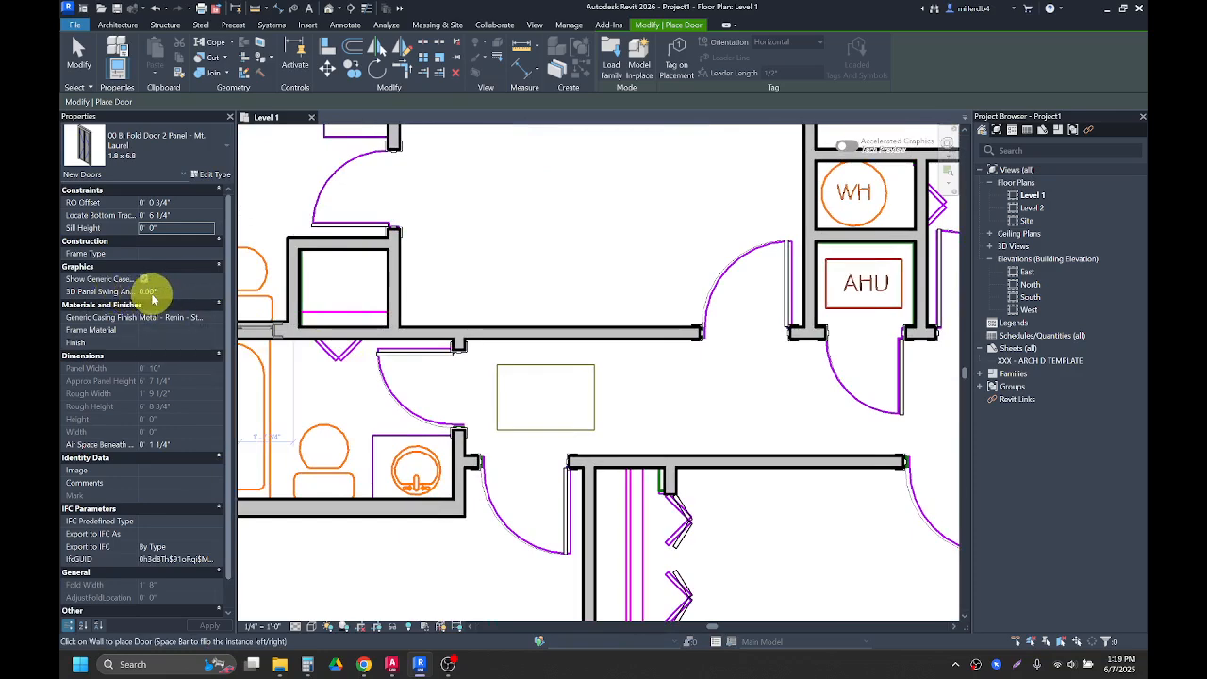
Step: Set the door's 3D panel swing angle to 45° and place the bi-fold door in that closet wall
{"action": "left_click", "coordinate": [167, 292]}
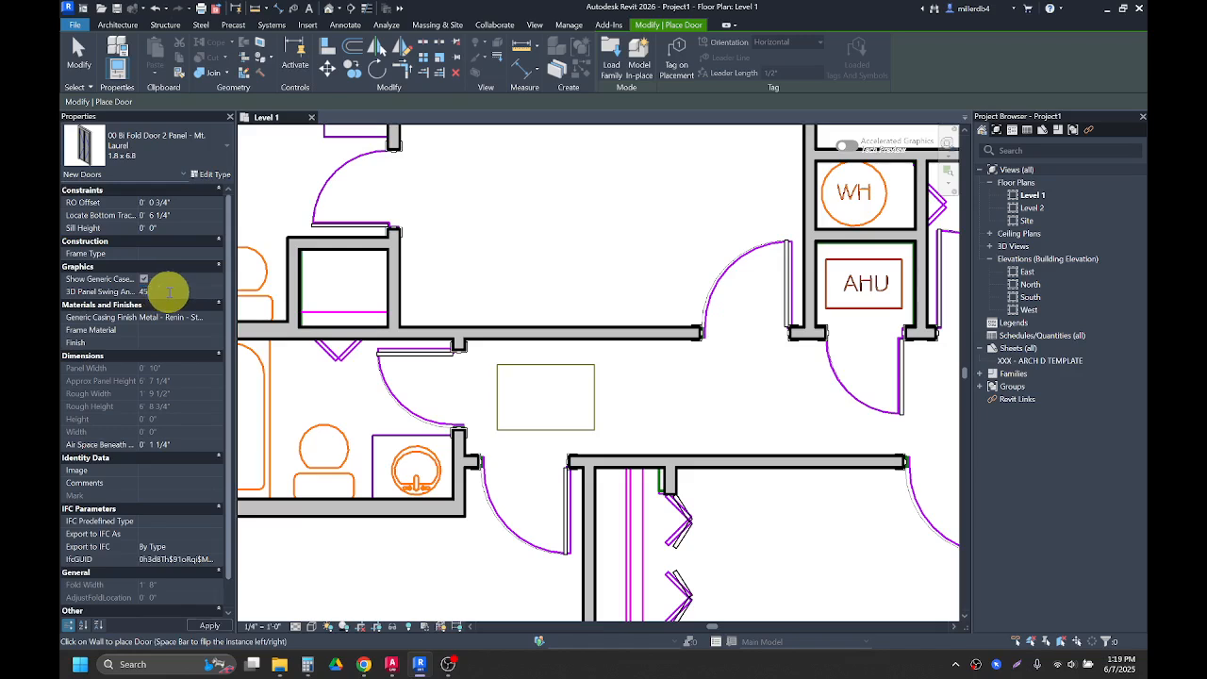
{"action": "type", "text": "45"}
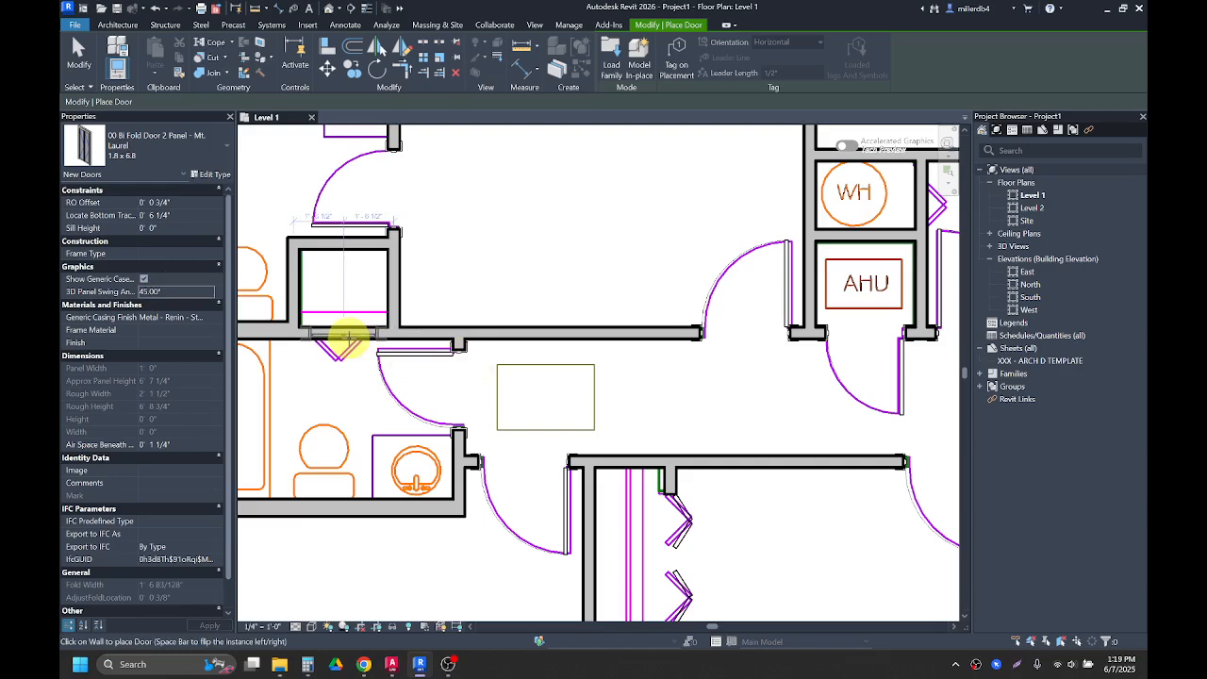
{"action": "left_click", "coordinate": [347, 338]}
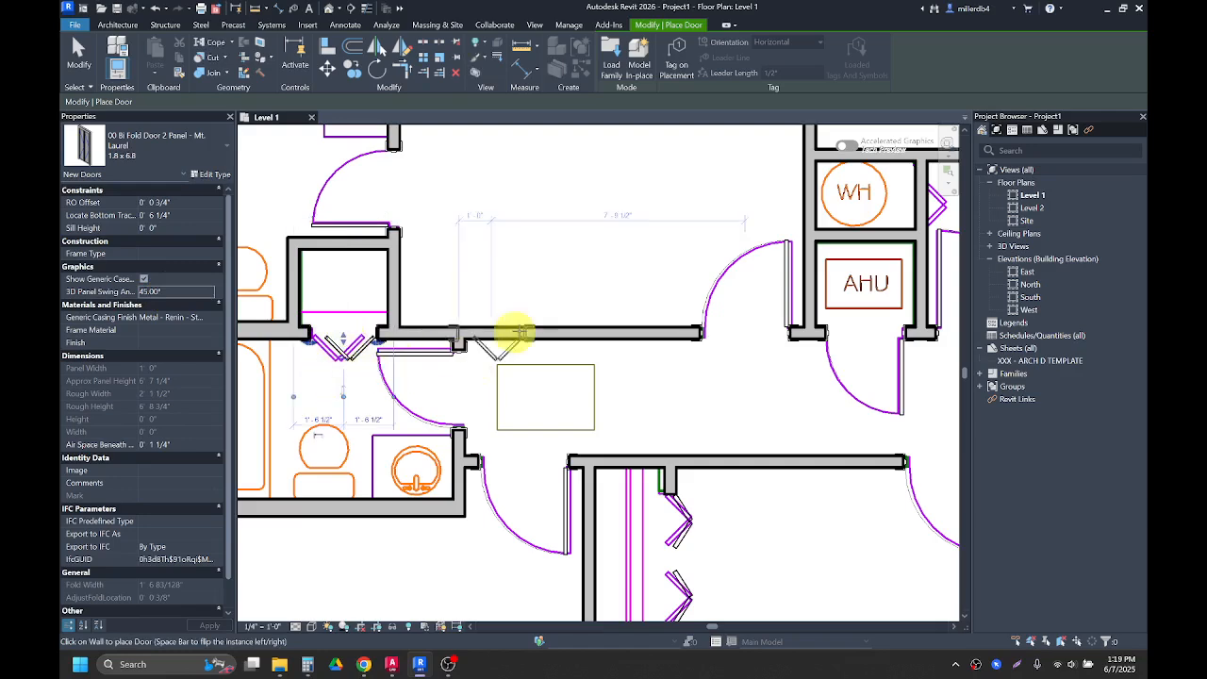
Step: Place the 2-panel bi-fold door in the east wall of the water heater closet and finish the door command
{"action": "scroll", "coordinate": [339, 351], "scroll_direction": "up", "scroll_amount": 3}
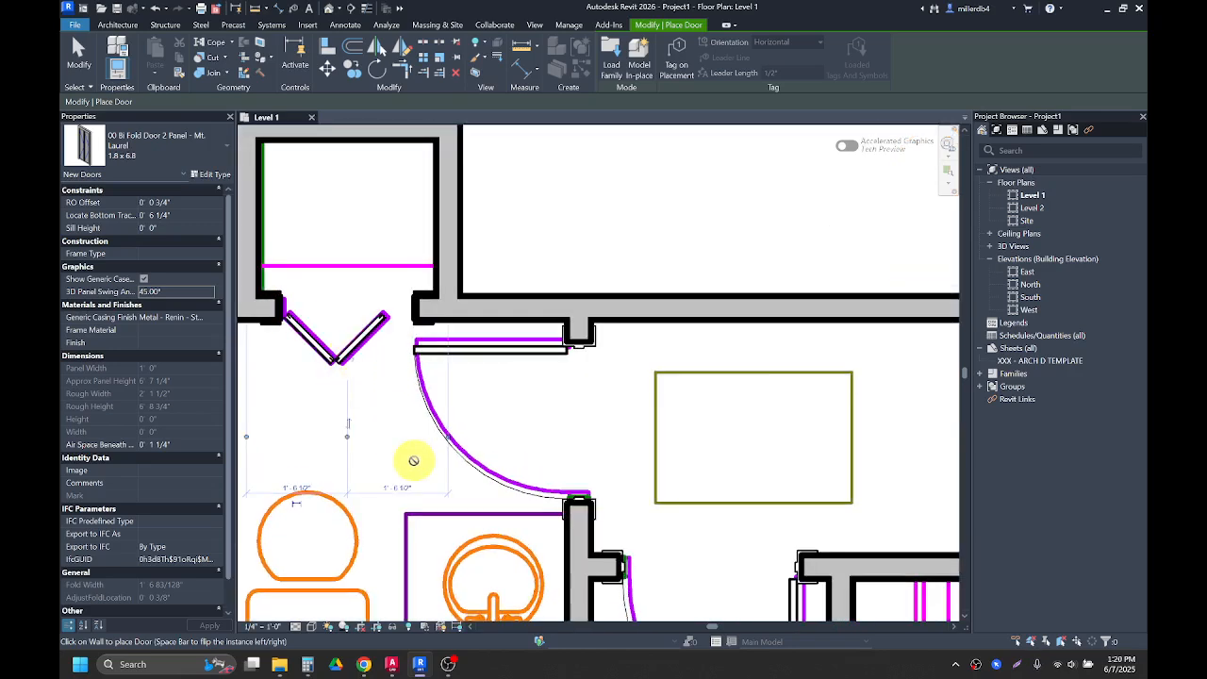
{"action": "scroll", "coordinate": [660, 396], "scroll_direction": "down", "scroll_amount": 2}
{"action": "middle_click_drag", "start_coordinate": [668, 412], "coordinate": [412, 493]}
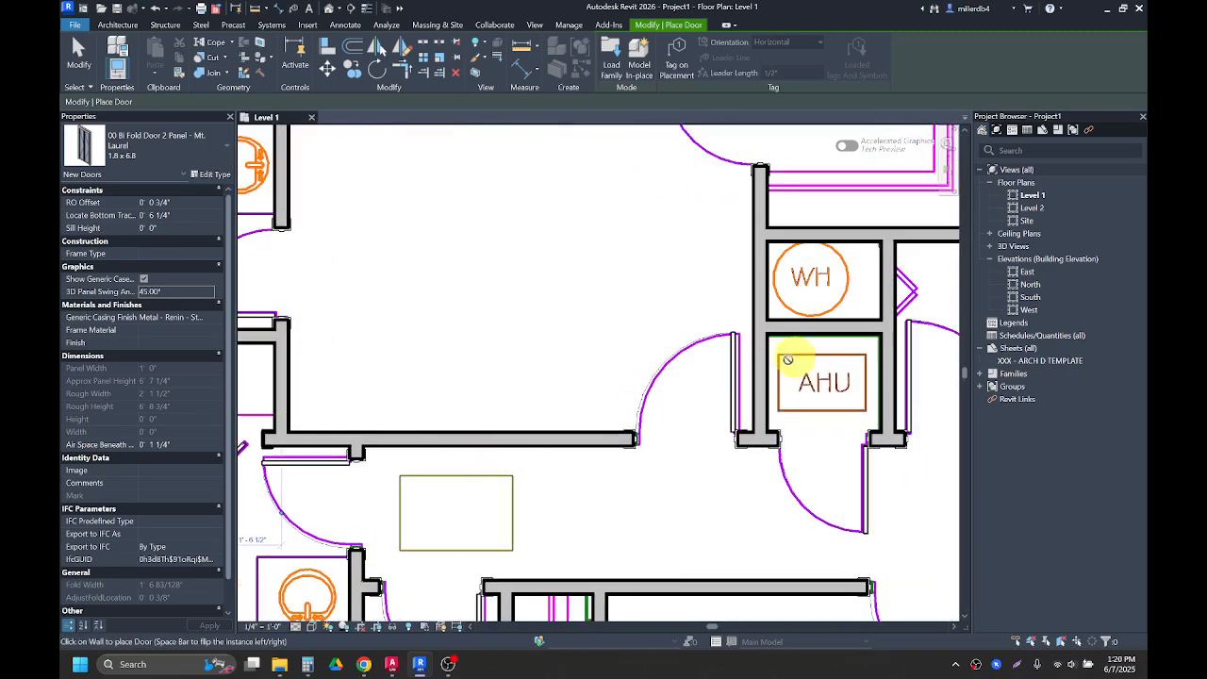
{"action": "middle_click_drag", "start_coordinate": [788, 359], "coordinate": [493, 439]}
{"action": "scroll", "coordinate": [627, 361], "scroll_direction": "up", "scroll_amount": 2}
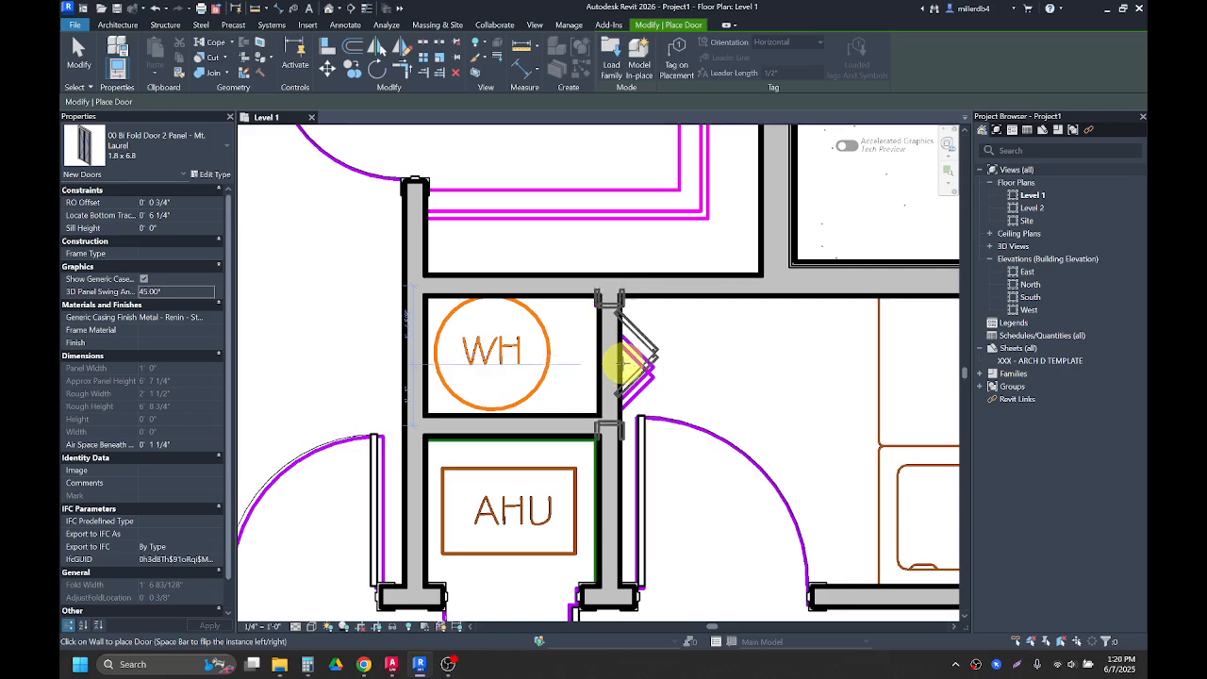
{"action": "scroll", "coordinate": [623, 361], "scroll_direction": "up", "scroll_amount": 1}
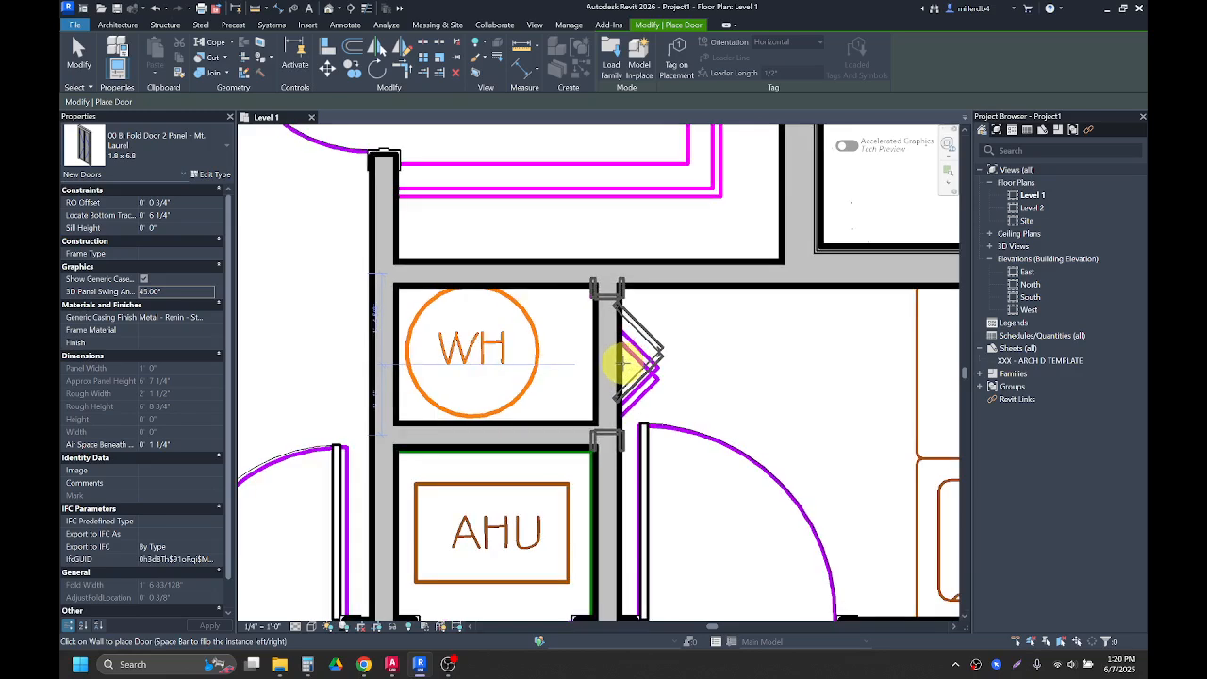
{"action": "left_click", "coordinate": [623, 364]}
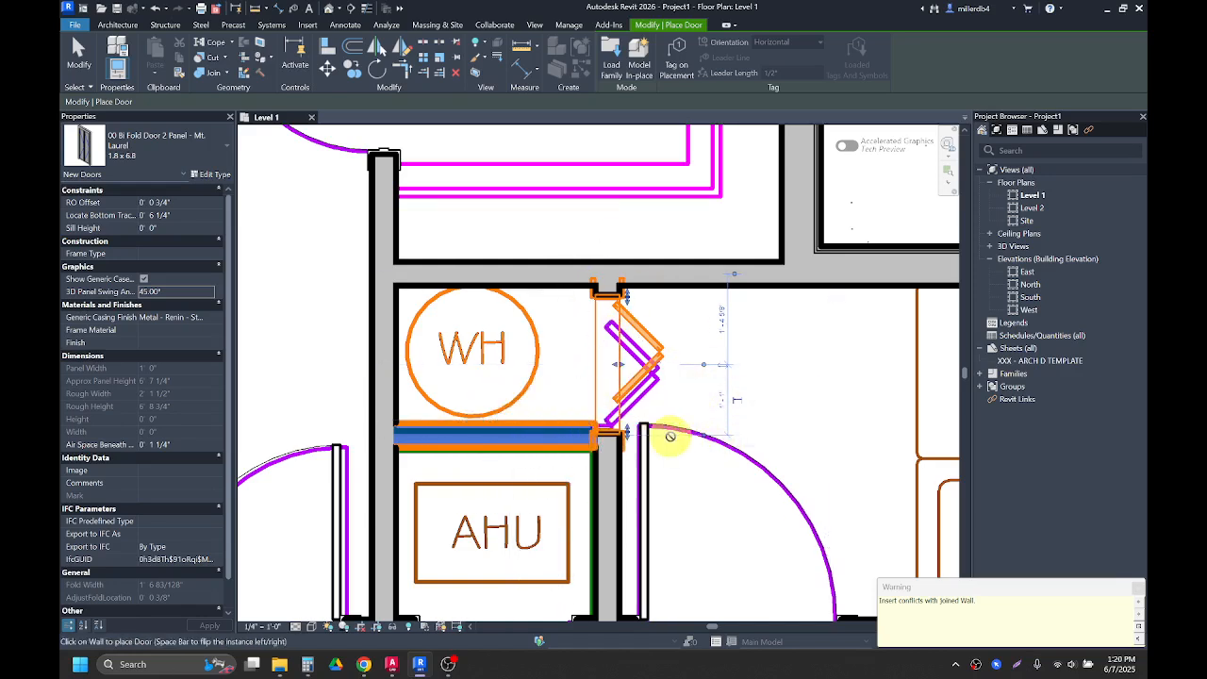
{"action": "key", "text": "Escape"}
{"action": "key", "text": "Escape"}
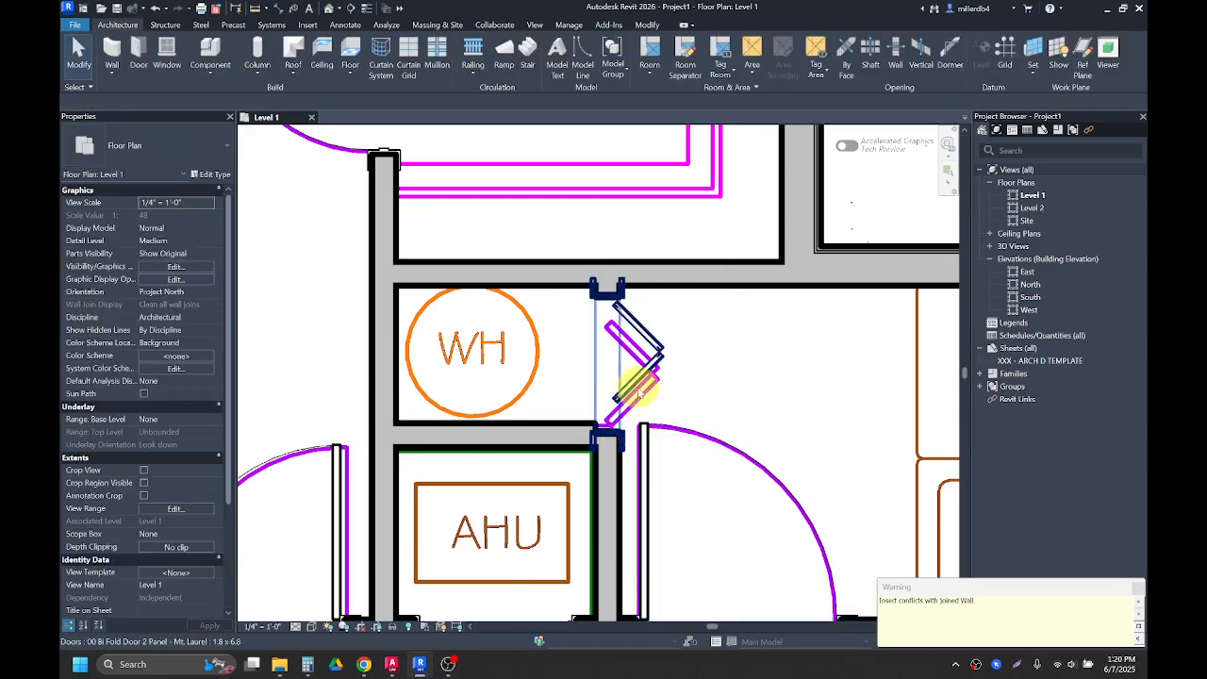
Step: Nudge the wall between the water heater and AHU closets slightly downward
{"action": "left_click", "coordinate": [637, 390]}
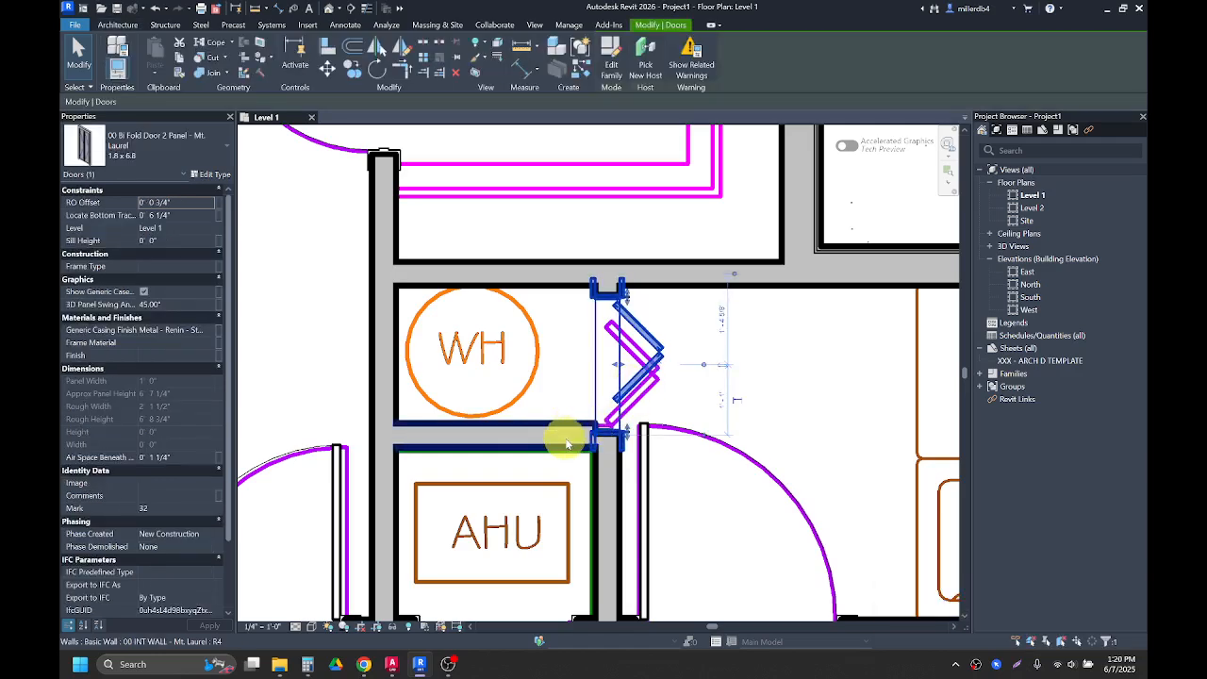
{"action": "left_click", "coordinate": [538, 447]}
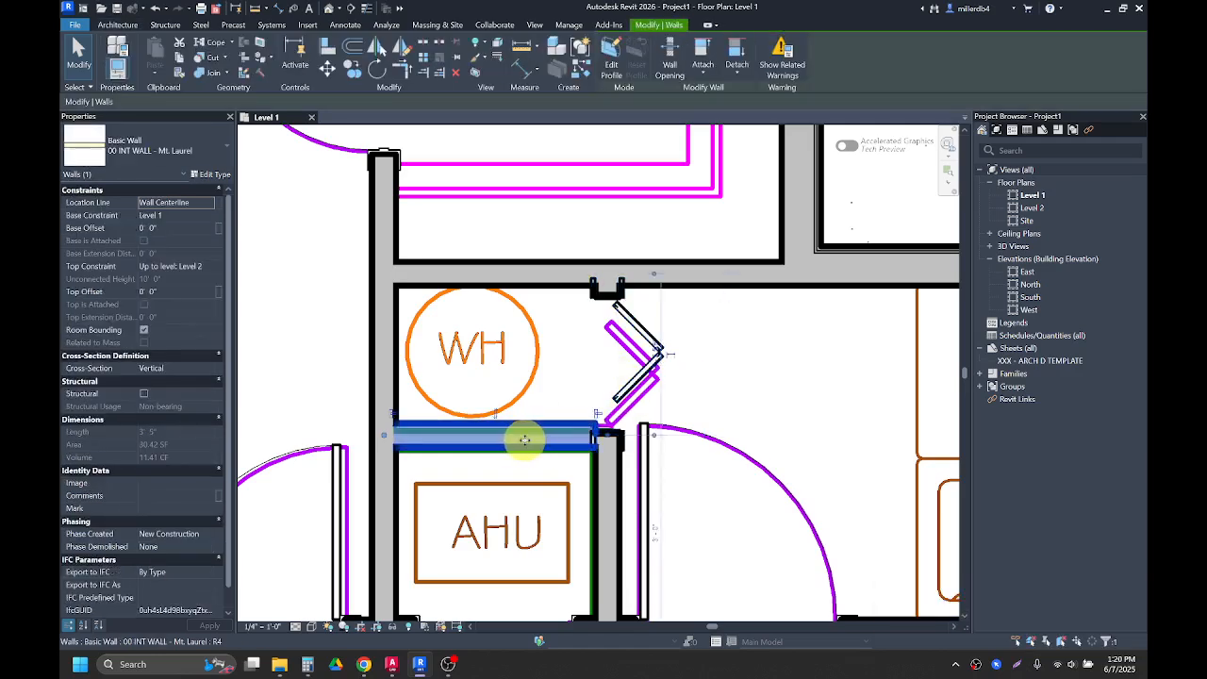
{"action": "key", "text": "Down"}
{"action": "key", "text": "Down"}
{"action": "key", "text": "Down"}
{"action": "key", "text": "Down"}
{"action": "key", "text": "Down"}
{"action": "key", "text": "Down"}
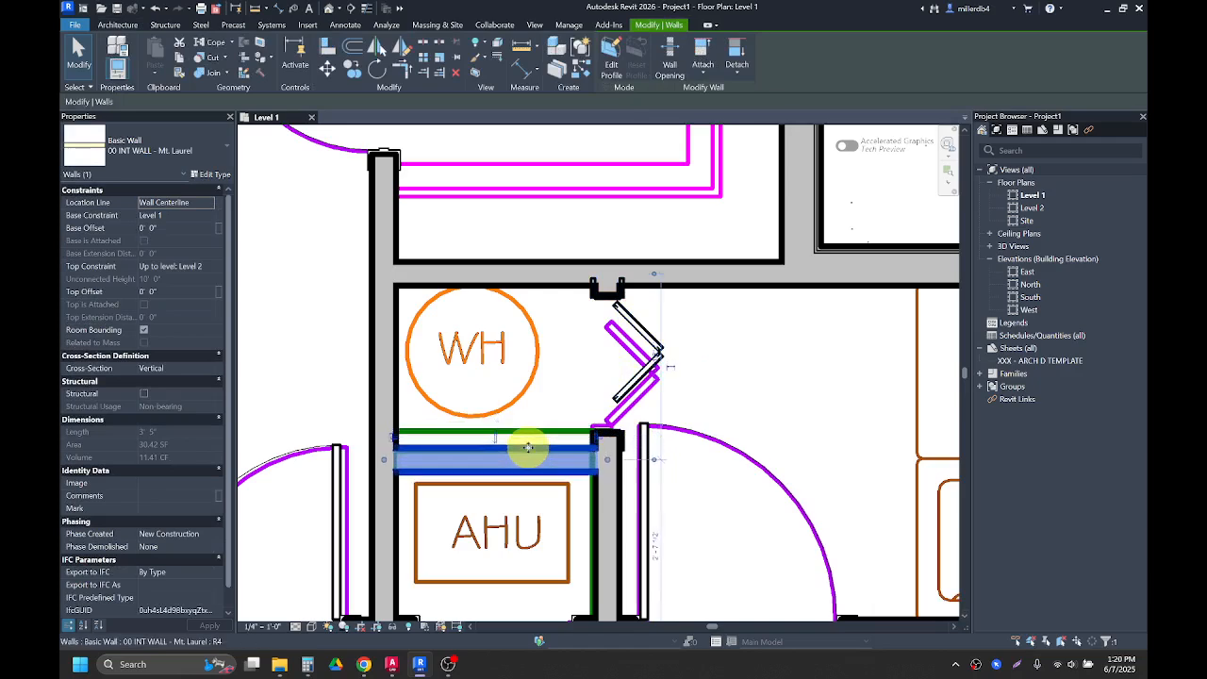
{"action": "scroll", "coordinate": [523, 471], "scroll_direction": "down", "scroll_amount": 2}
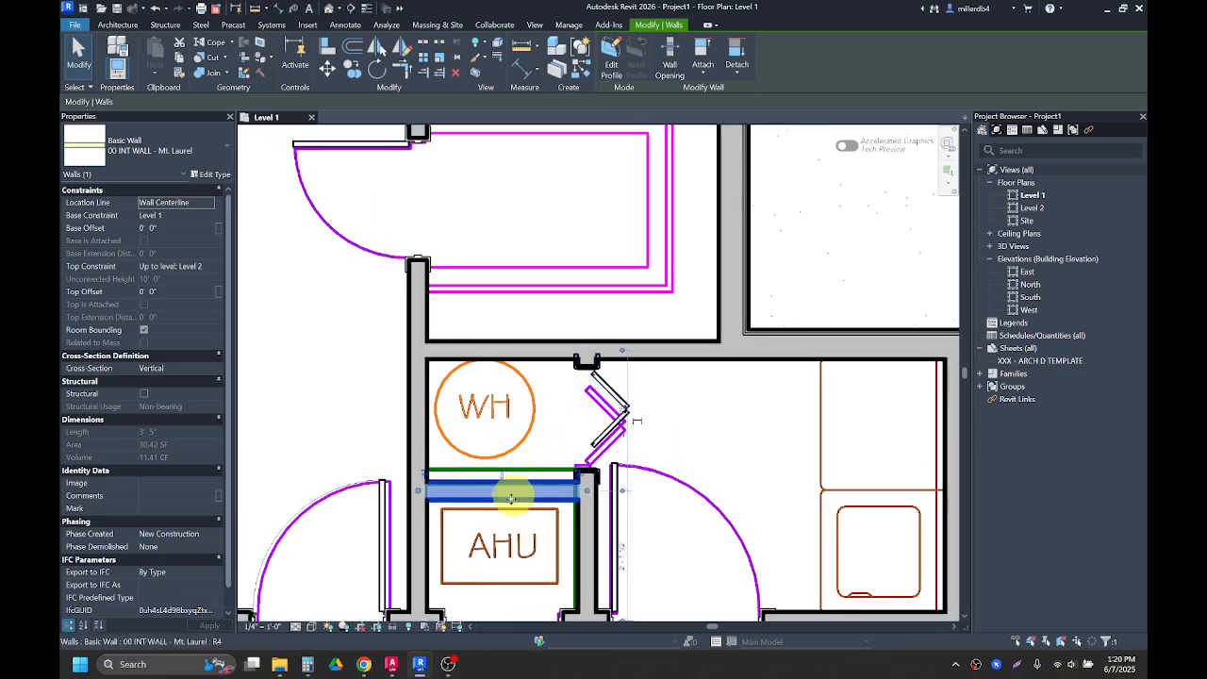
{"action": "left_click", "coordinate": [605, 435]}
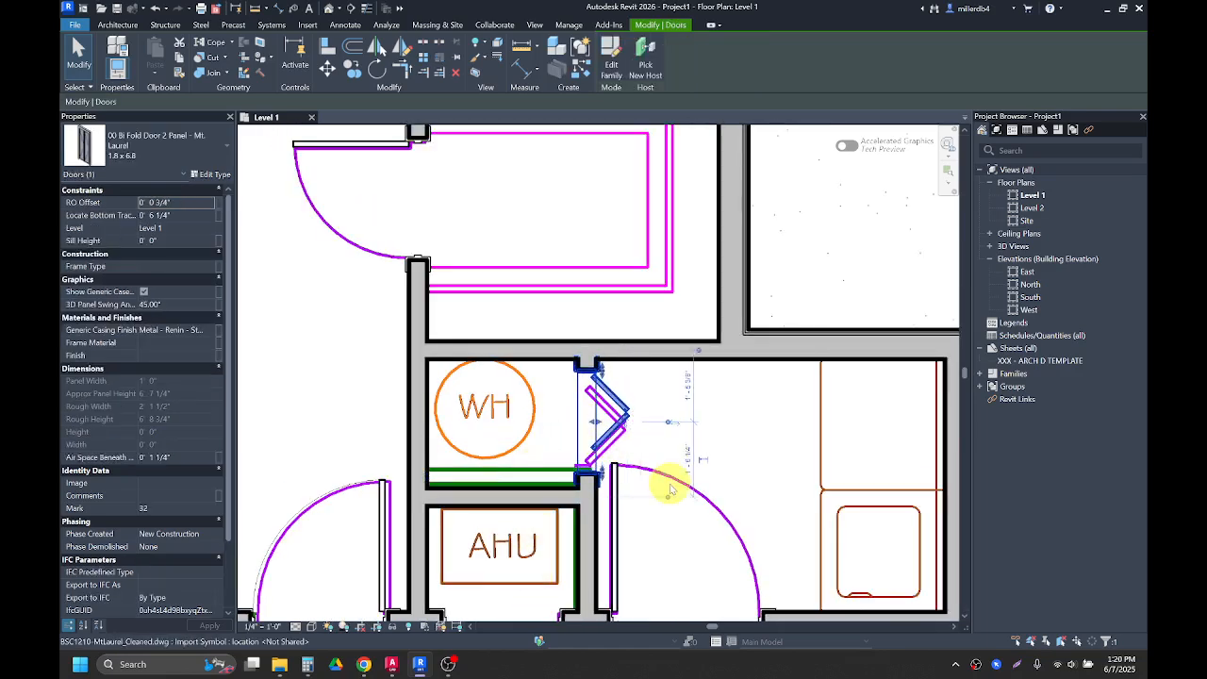
{"action": "left_click", "coordinate": [698, 459]}
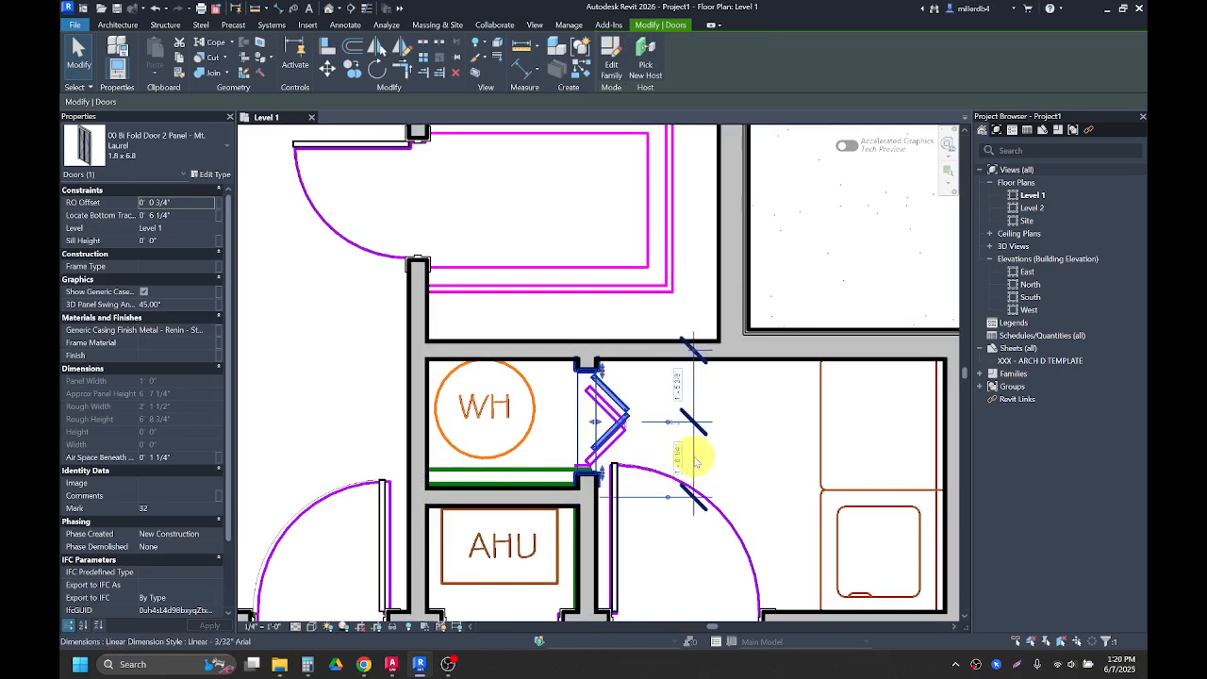
{"action": "left_click", "coordinate": [744, 440]}
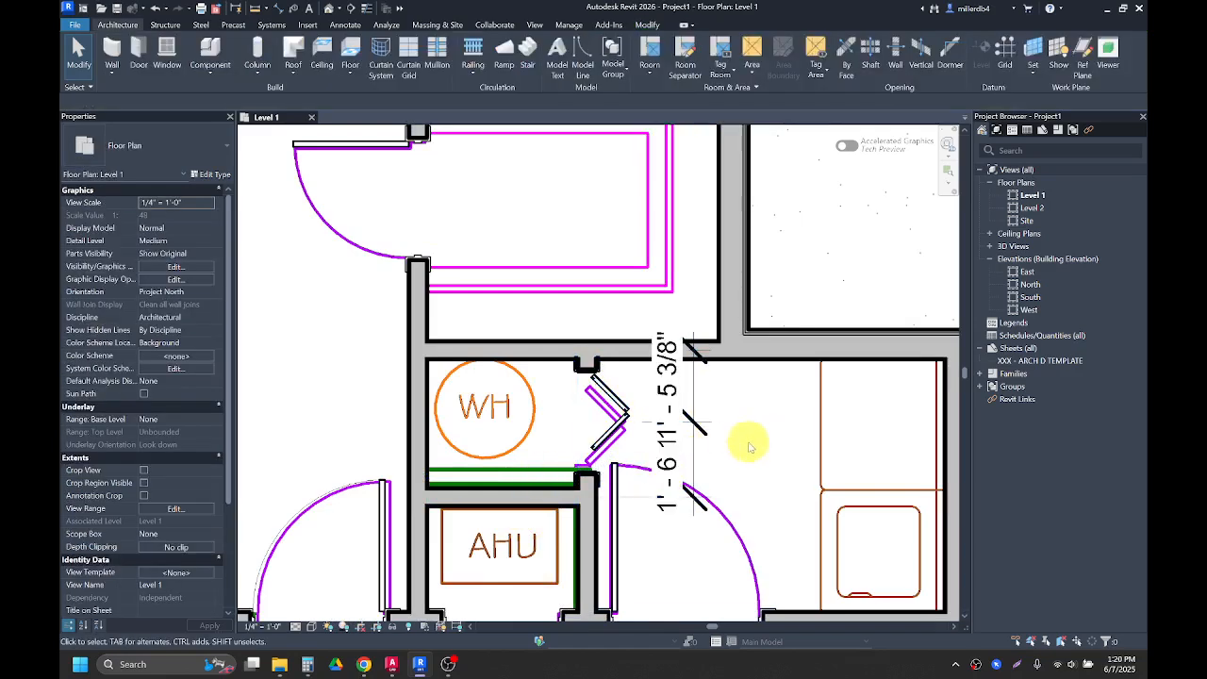
{"action": "left_click", "coordinate": [696, 443]}
{"action": "key", "text": "Delete"}
Step: Select the water heater closet bi-fold door to check its placement and orientation
{"action": "scroll", "coordinate": [733, 503], "scroll_direction": "down", "scroll_amount": 2}
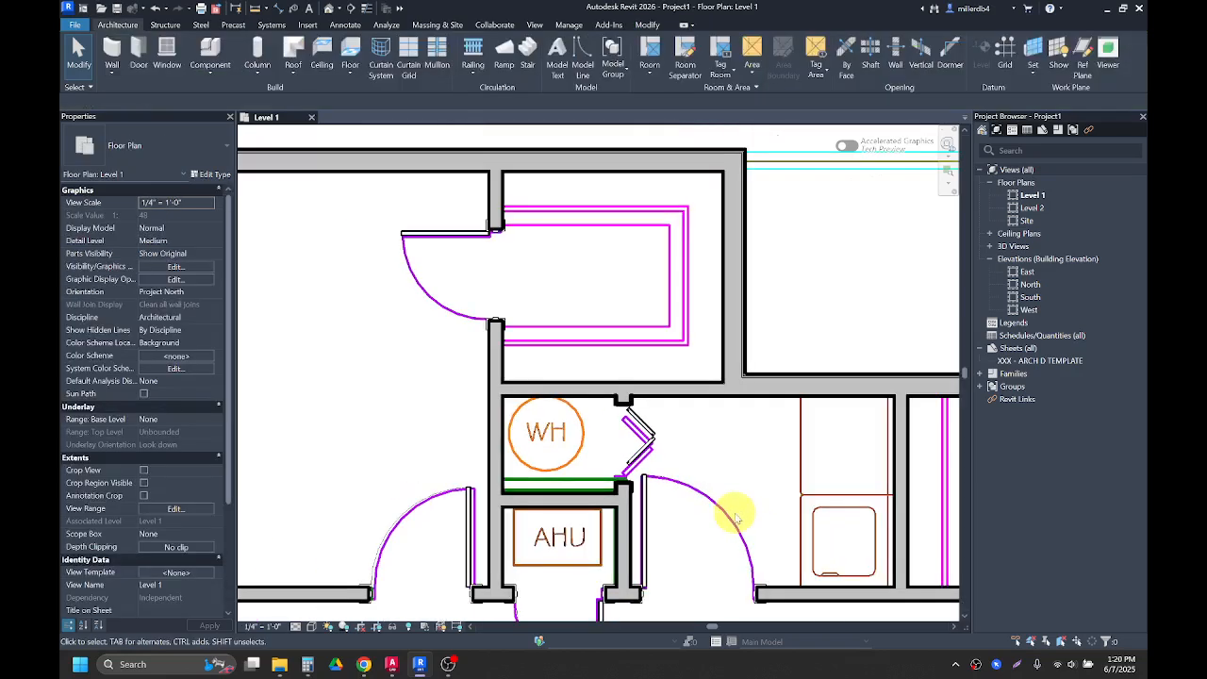
{"action": "scroll", "coordinate": [653, 481], "scroll_direction": "up", "scroll_amount": 2}
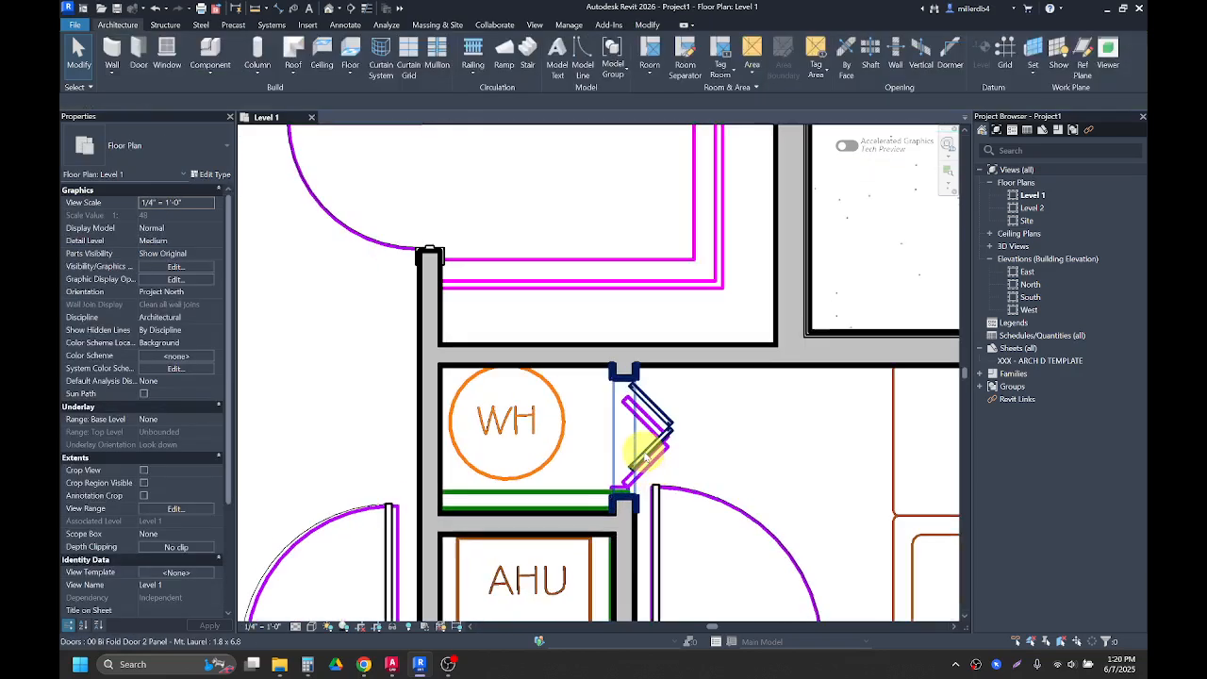
{"action": "left_click", "coordinate": [649, 453]}
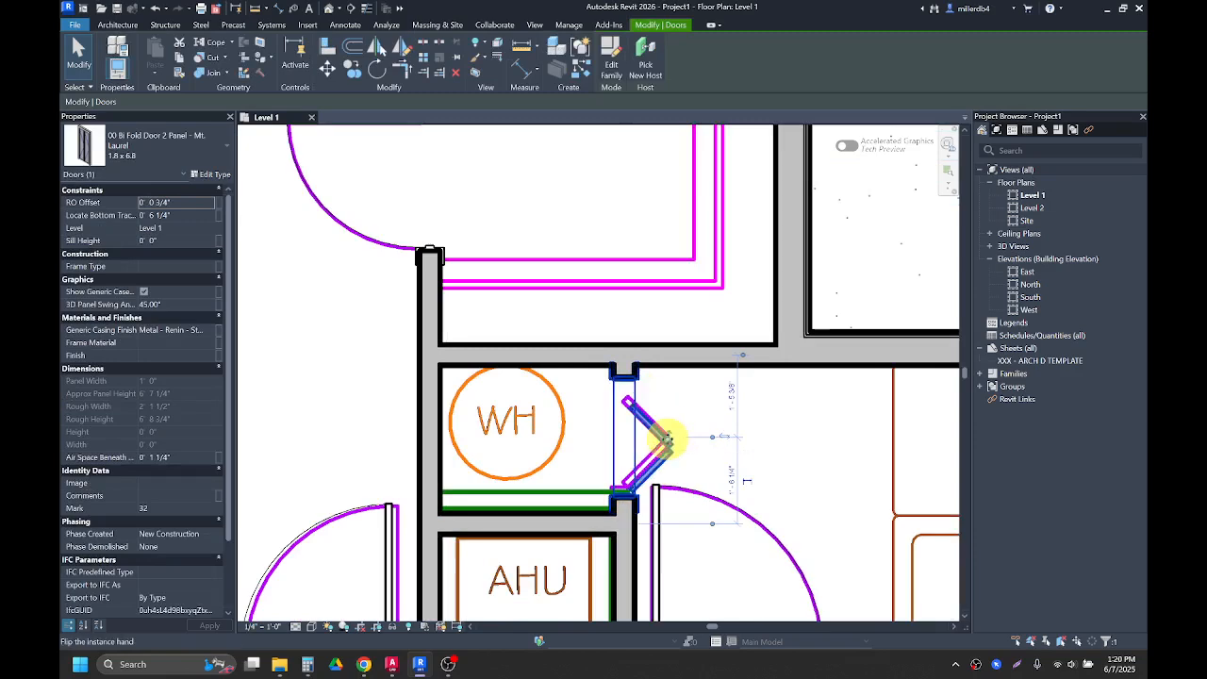
{"action": "left_click", "coordinate": [866, 468]}
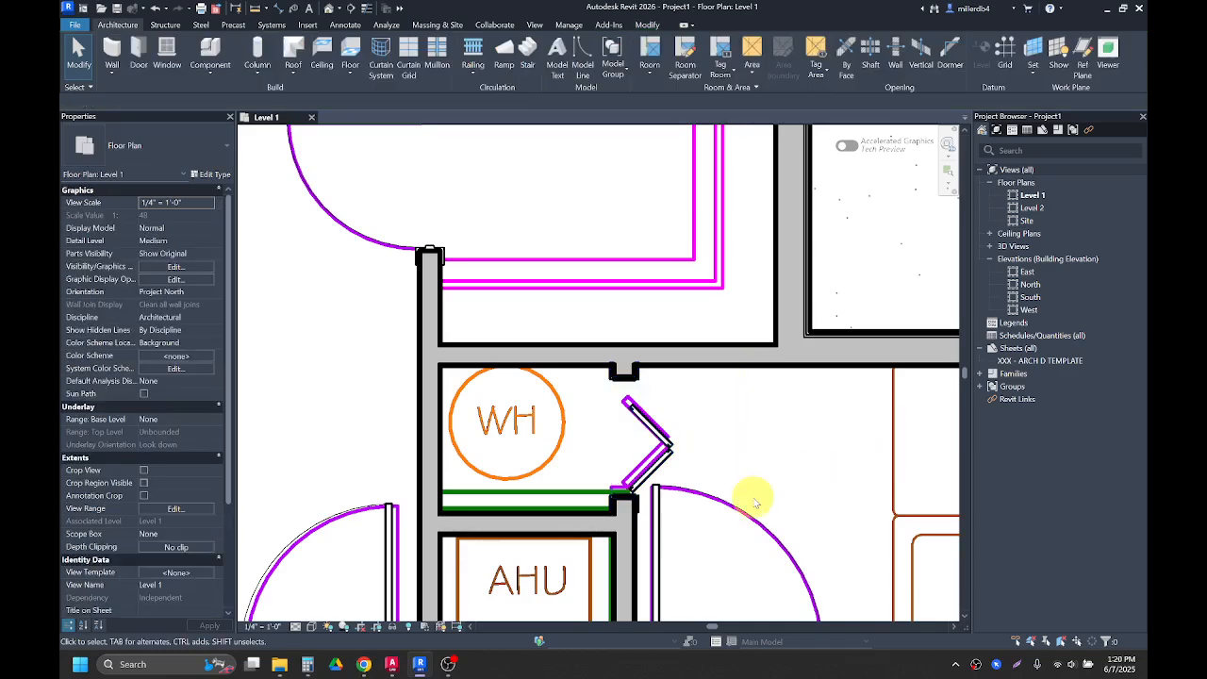
Step: Zoom out and inspect the exterior walls around the whole floor plan
{"action": "scroll", "coordinate": [686, 517], "scroll_direction": "down", "scroll_amount": 3}
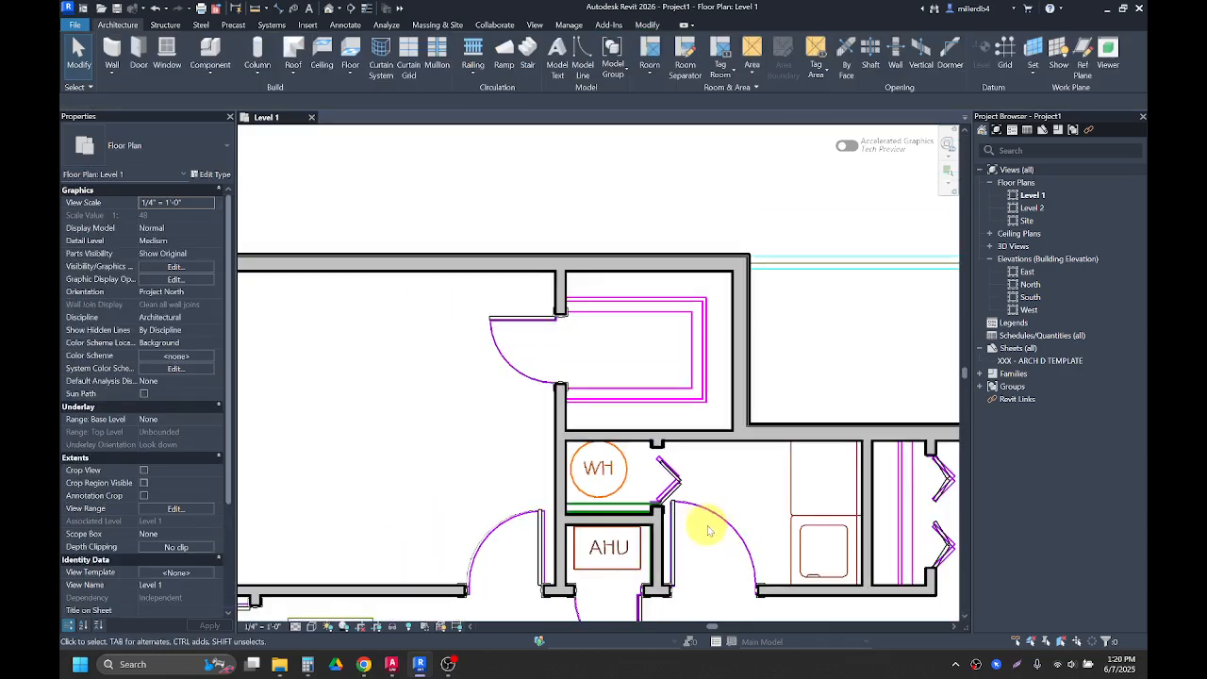
{"action": "scroll", "coordinate": [702, 563], "scroll_direction": "down", "scroll_amount": 5}
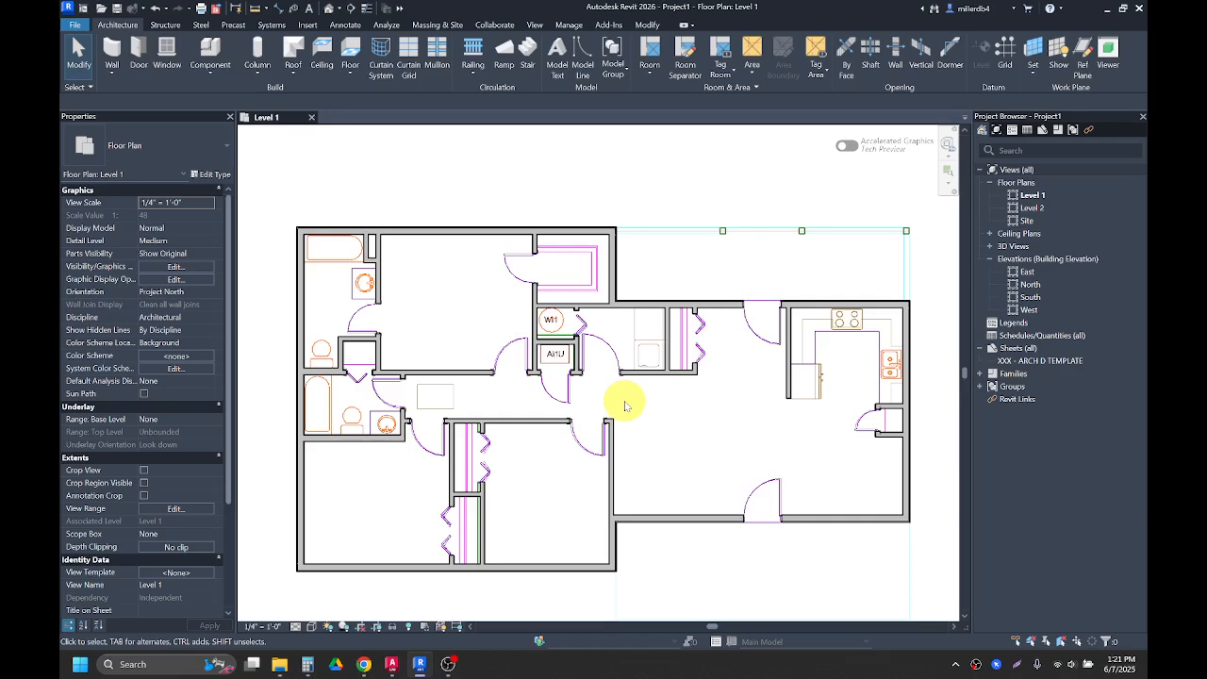
{"action": "scroll", "coordinate": [625, 406], "scroll_direction": "up", "scroll_amount": 1}
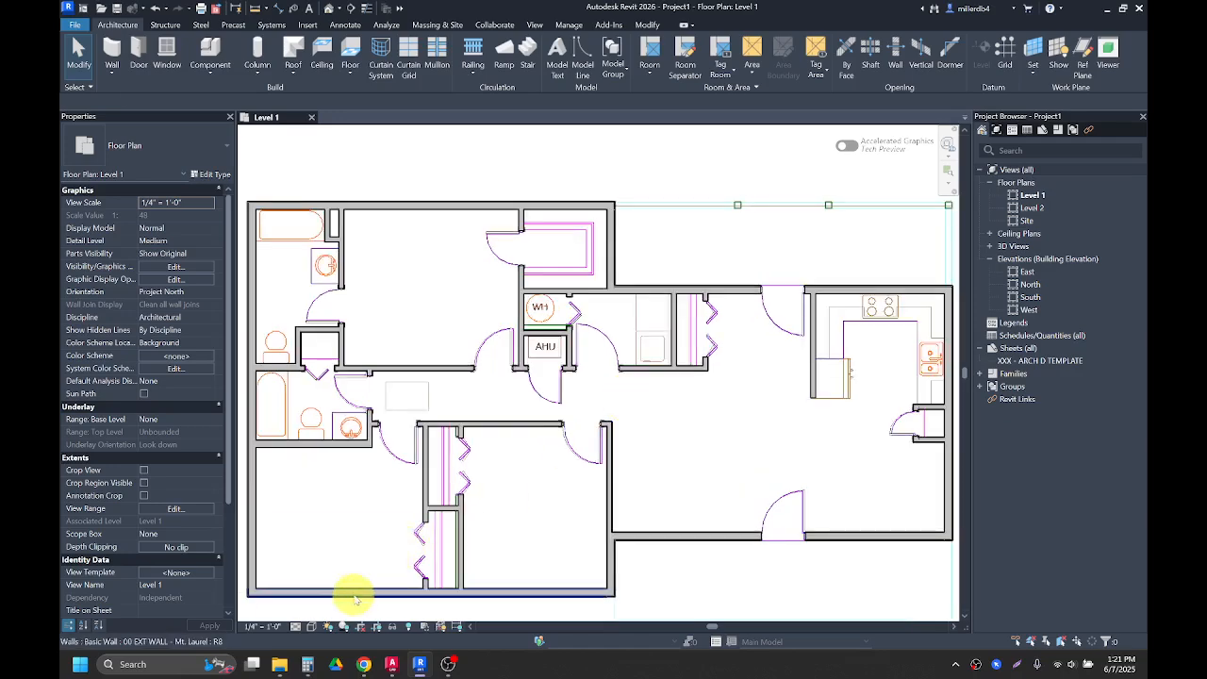
{"action": "left_click", "coordinate": [322, 593]}
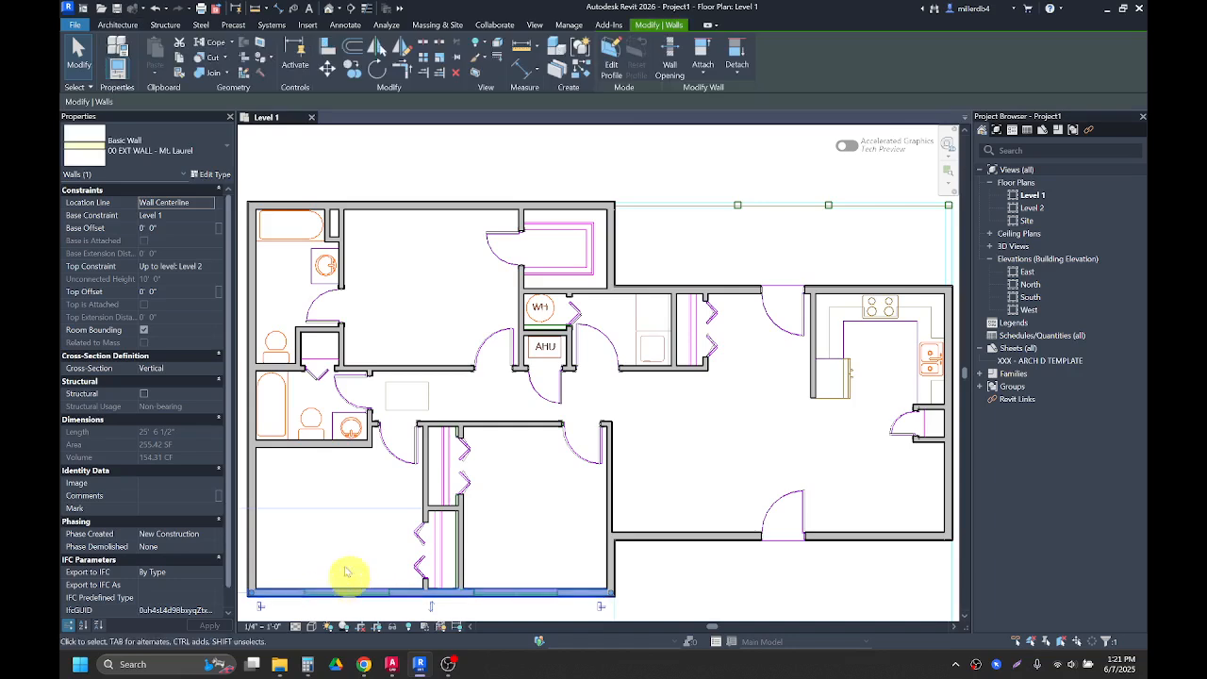
{"action": "left_click", "coordinate": [258, 284]}
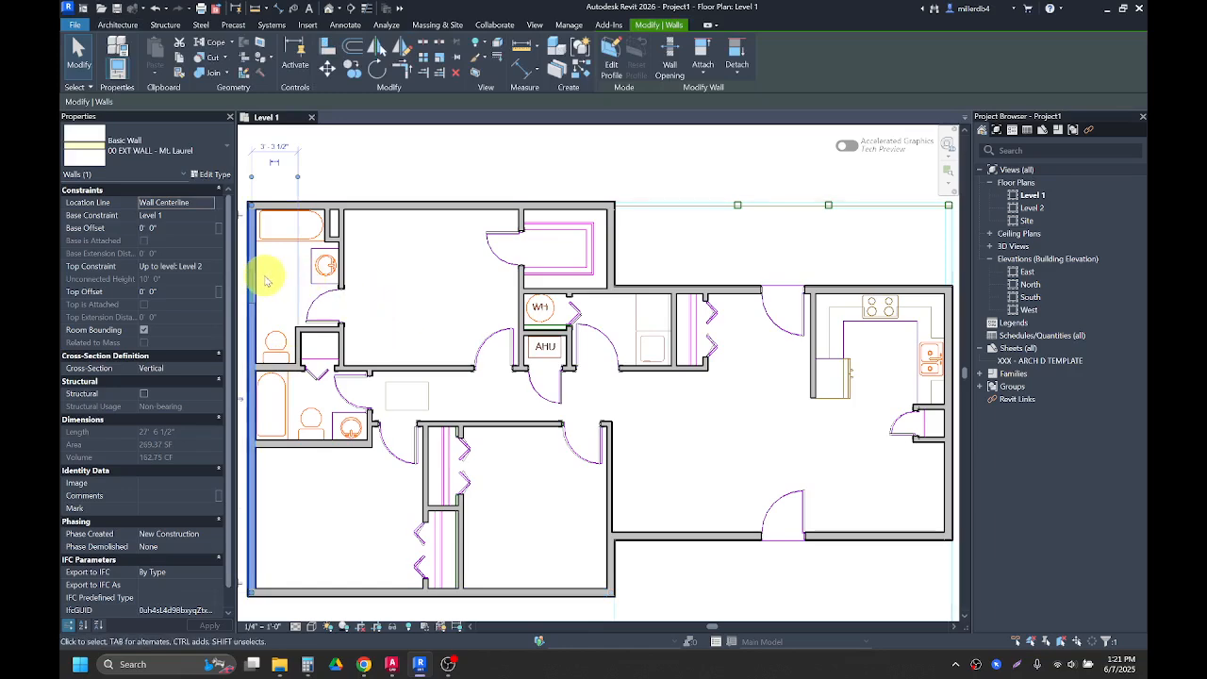
{"action": "left_click", "coordinate": [649, 537]}
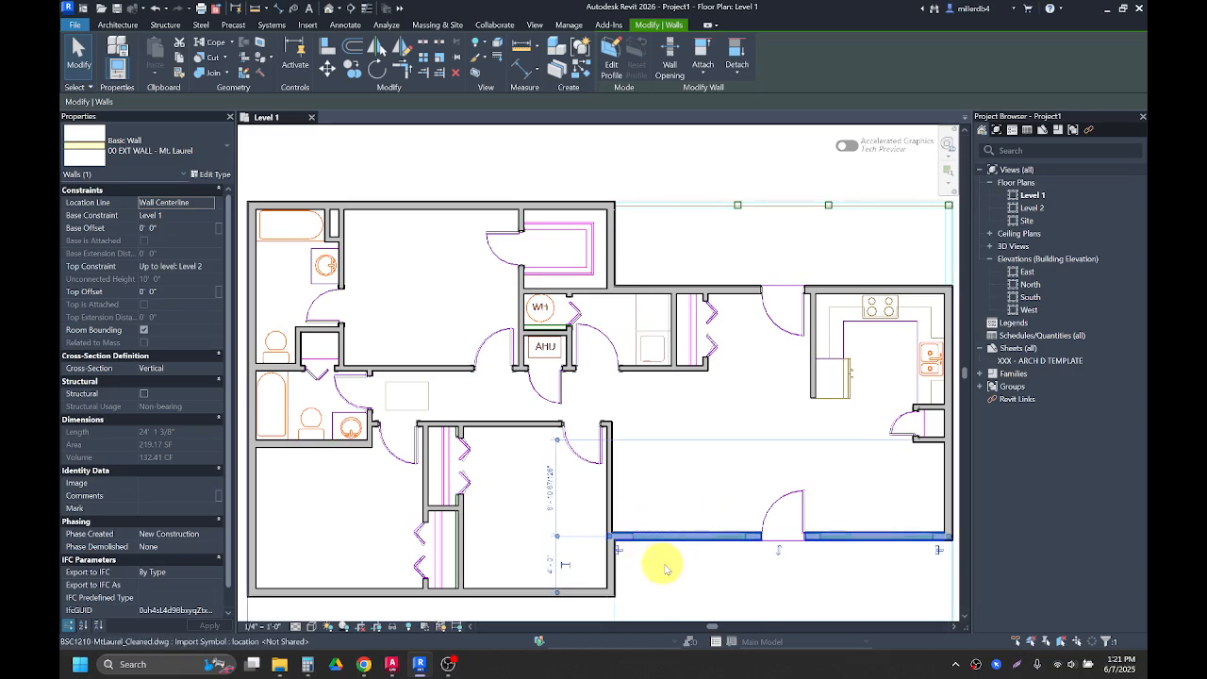
{"action": "left_click", "coordinate": [674, 581]}
{"action": "middle_click_drag", "start_coordinate": [685, 586], "coordinate": [713, 535]}
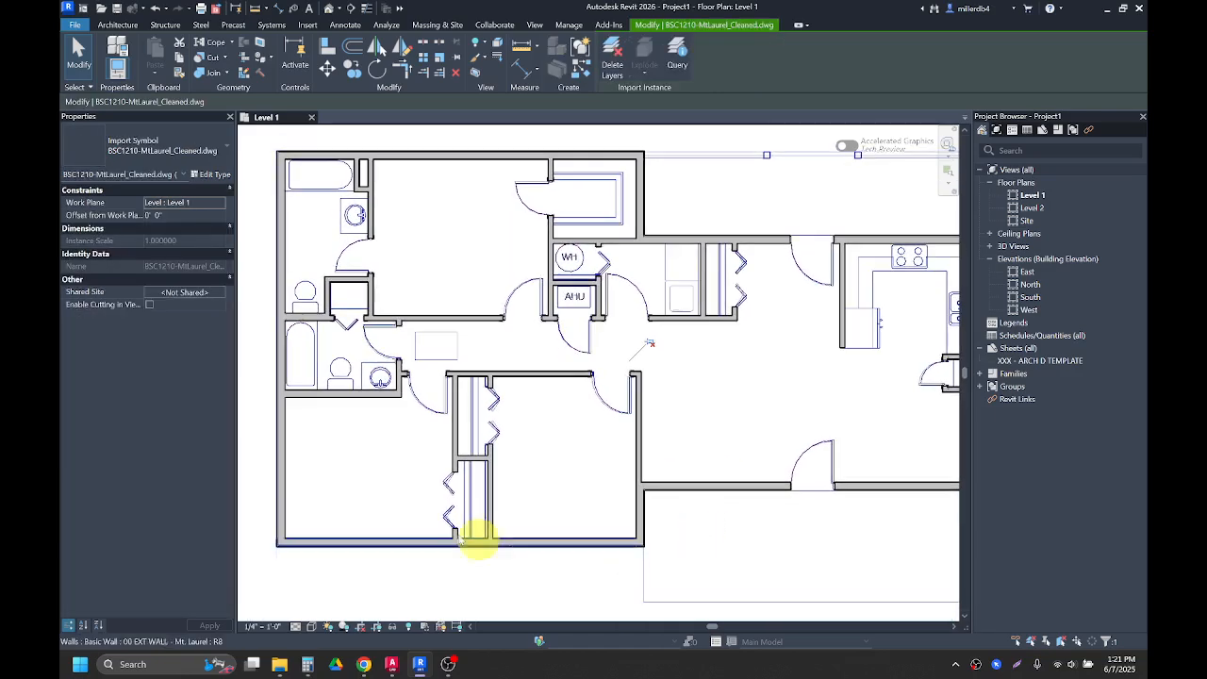
{"action": "scroll", "coordinate": [494, 265], "scroll_direction": "down", "scroll_amount": 3}
{"action": "left_click", "coordinate": [298, 158]}
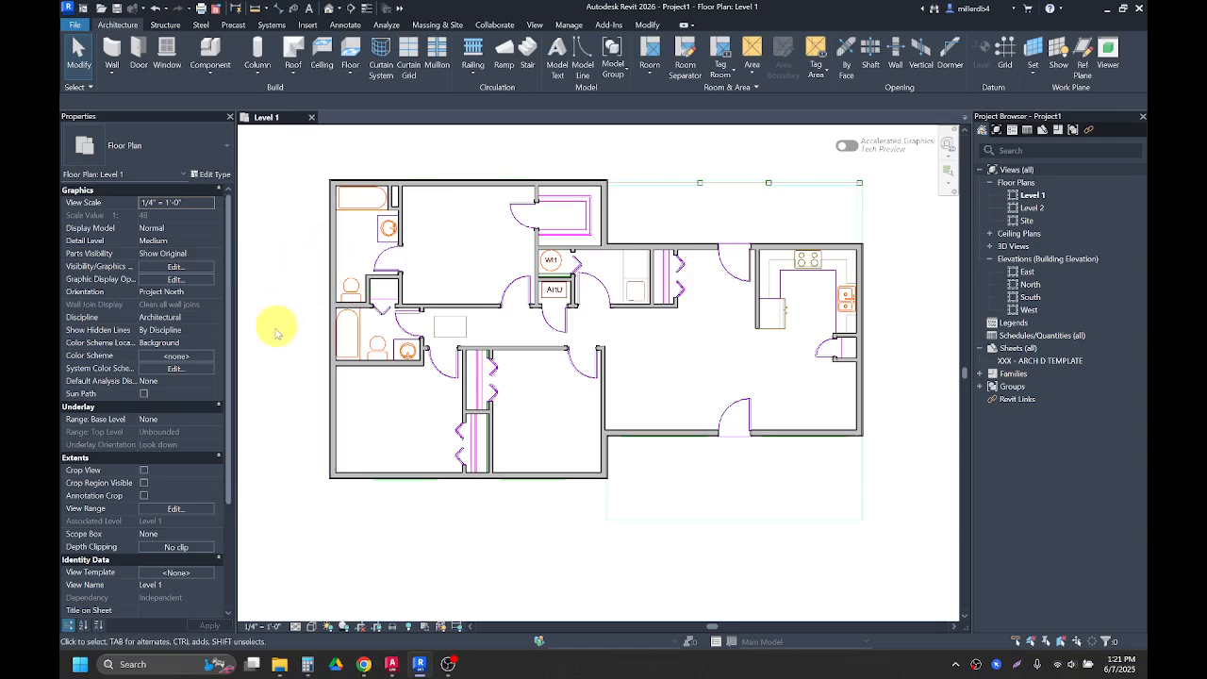
Step: Switch the plan view's visual style to Wireframe
{"action": "left_click", "coordinate": [313, 627]}
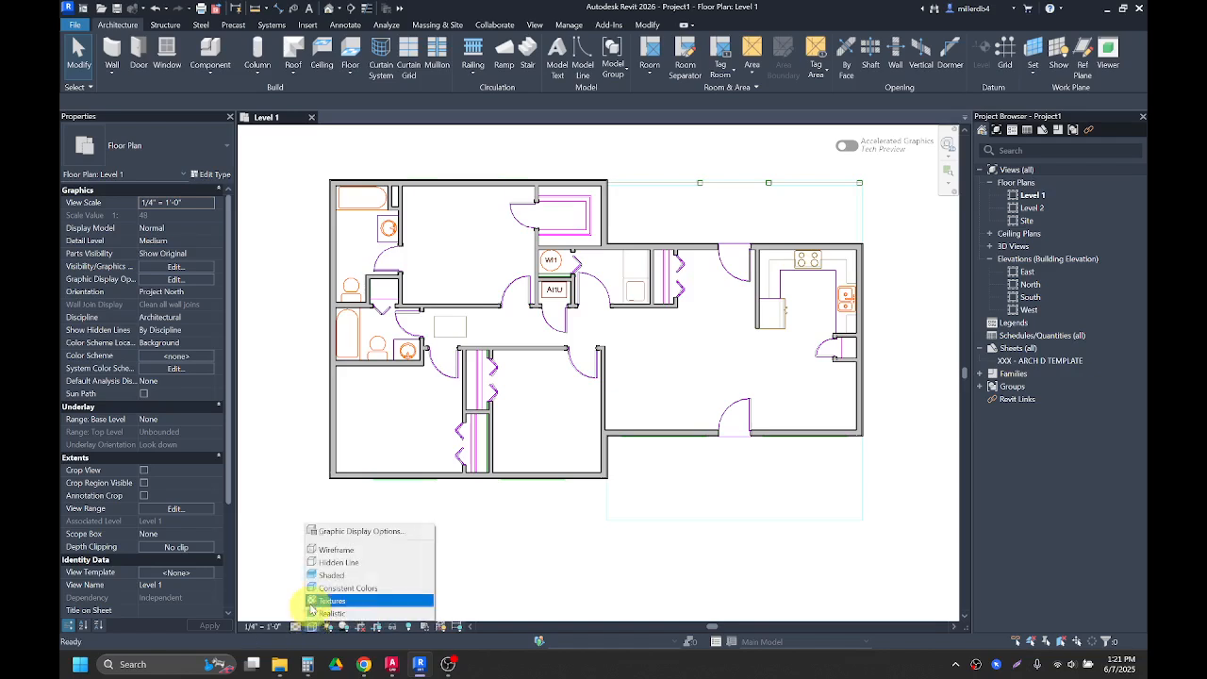
{"action": "left_click", "coordinate": [321, 550]}
{"action": "scroll", "coordinate": [318, 255], "scroll_direction": "up", "scroll_amount": 1}
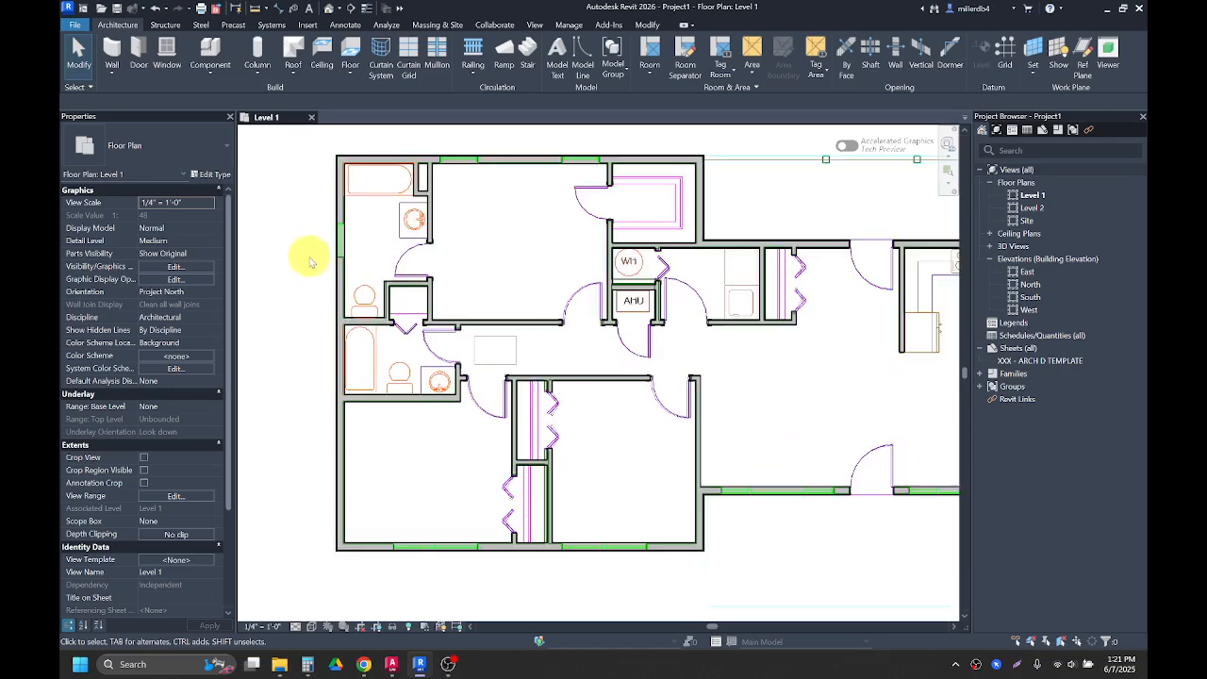
{"action": "middle_click_drag", "start_coordinate": [318, 271], "coordinate": [313, 334]}
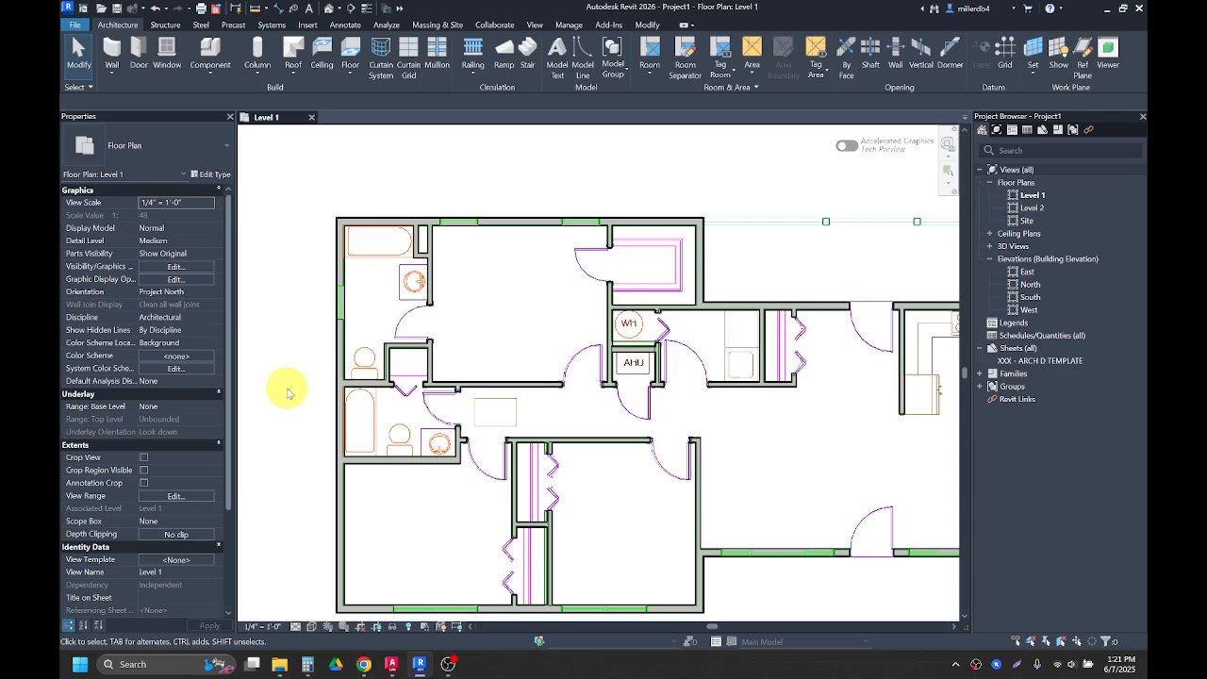
{"action": "key", "text": "w"}
{"action": "key", "text": "n"}
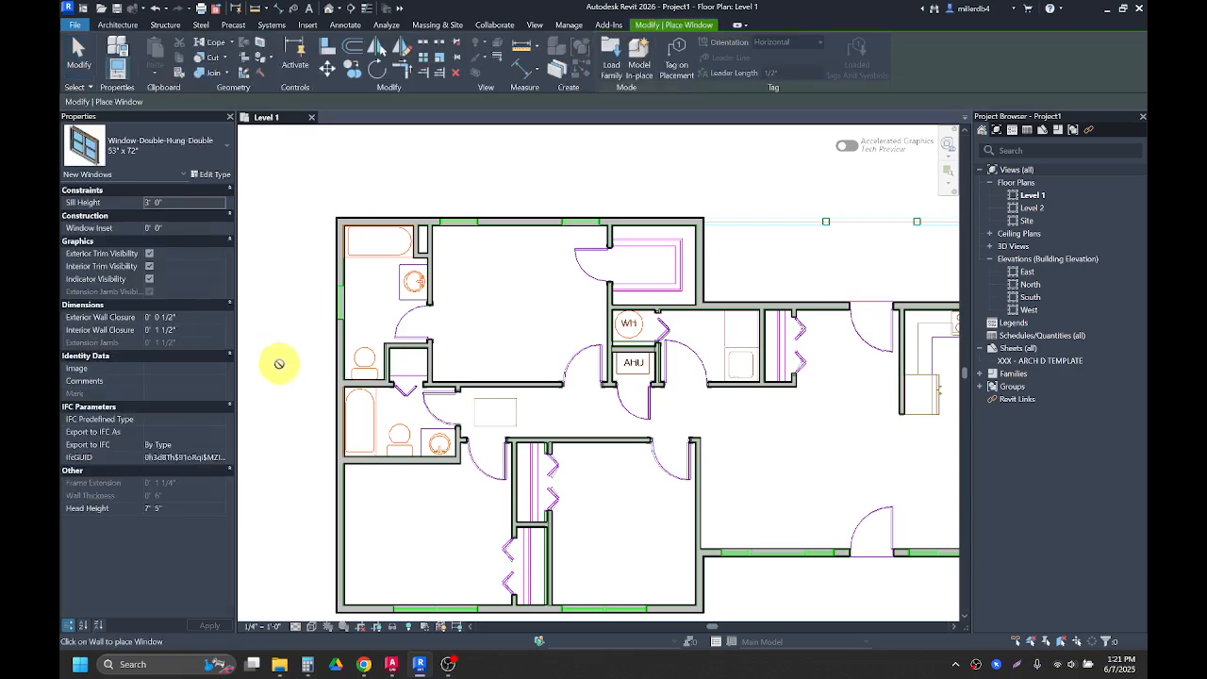
{"action": "key", "text": "Escape"}
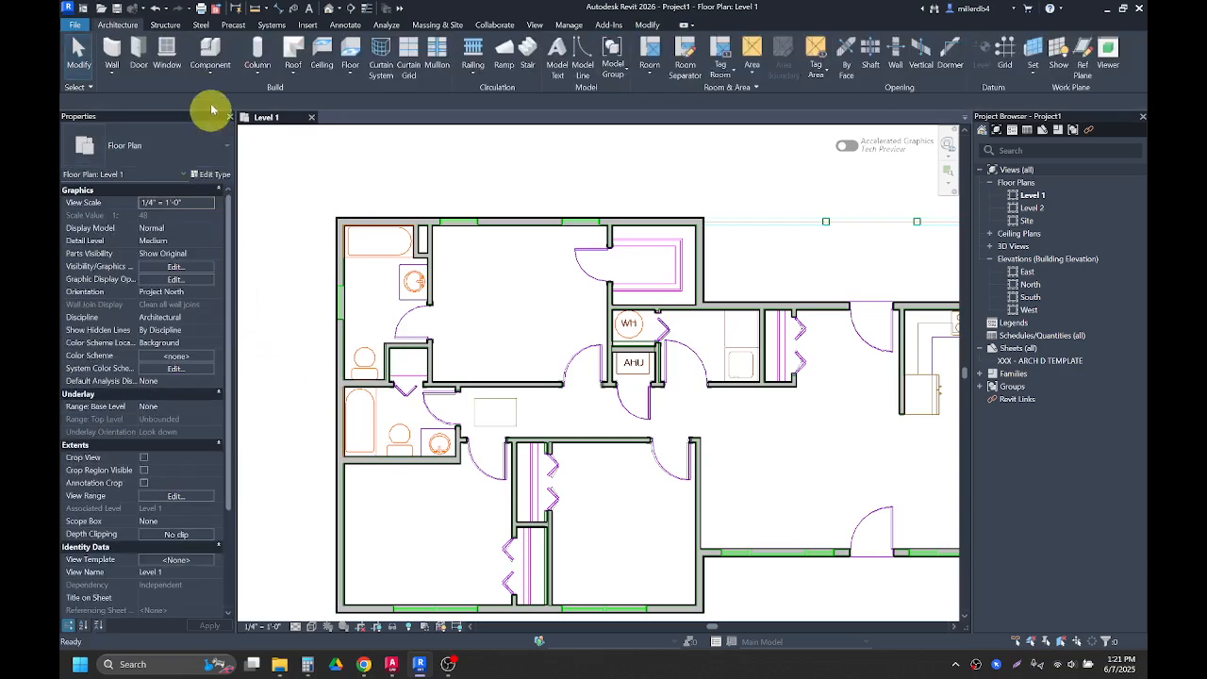
Step: Start the Window tool and choose the Window-Double-Hung 30" x 36" type for the northwest bathroom wall
{"action": "left_click", "coordinate": [168, 53]}
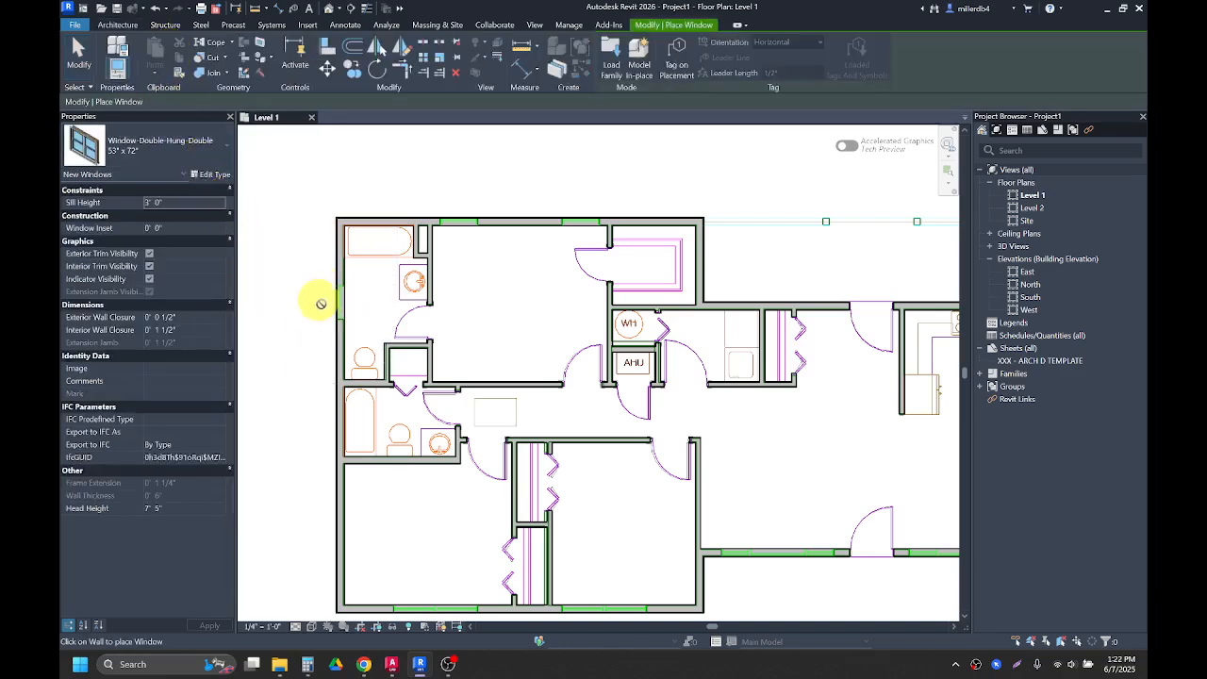
{"action": "left_click", "coordinate": [134, 148]}
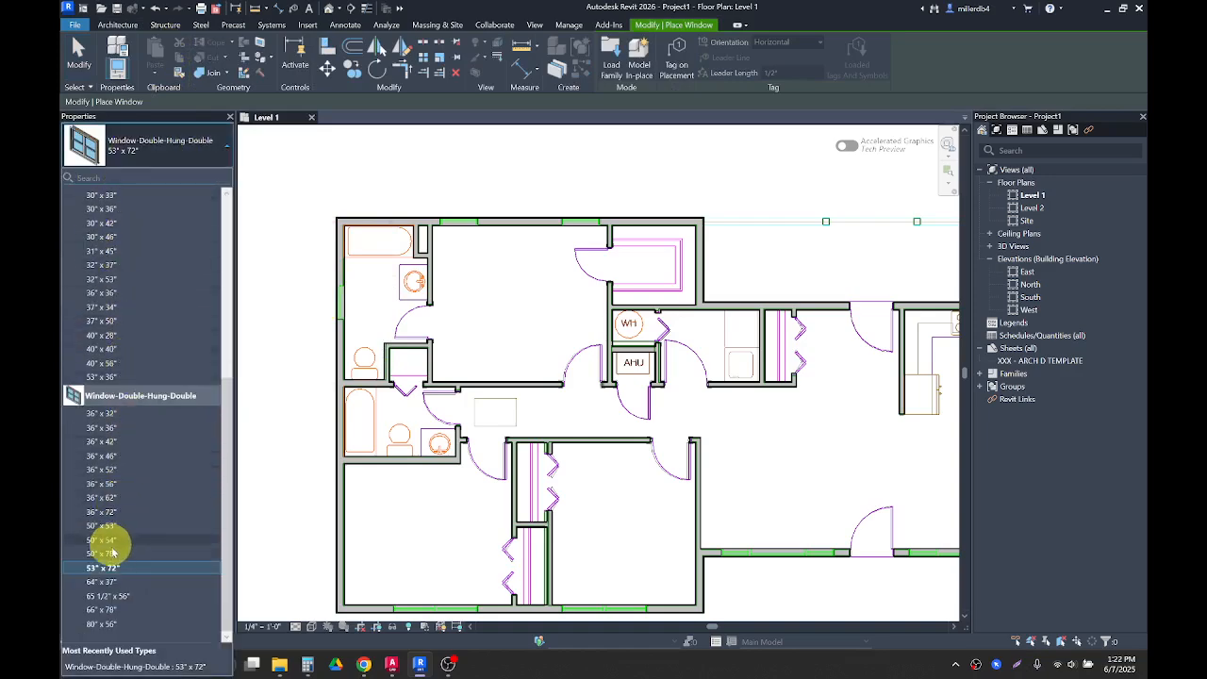
{"action": "scroll", "coordinate": [111, 552], "scroll_direction": "up", "scroll_amount": 5}
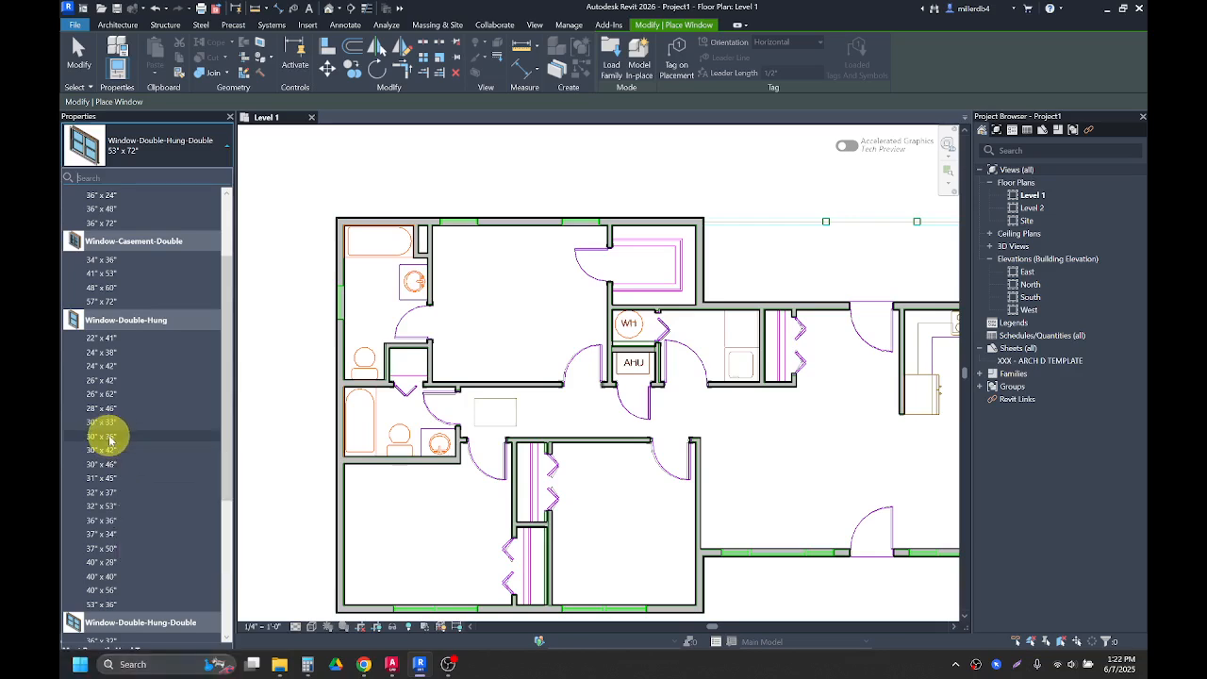
{"action": "left_click", "coordinate": [109, 438]}
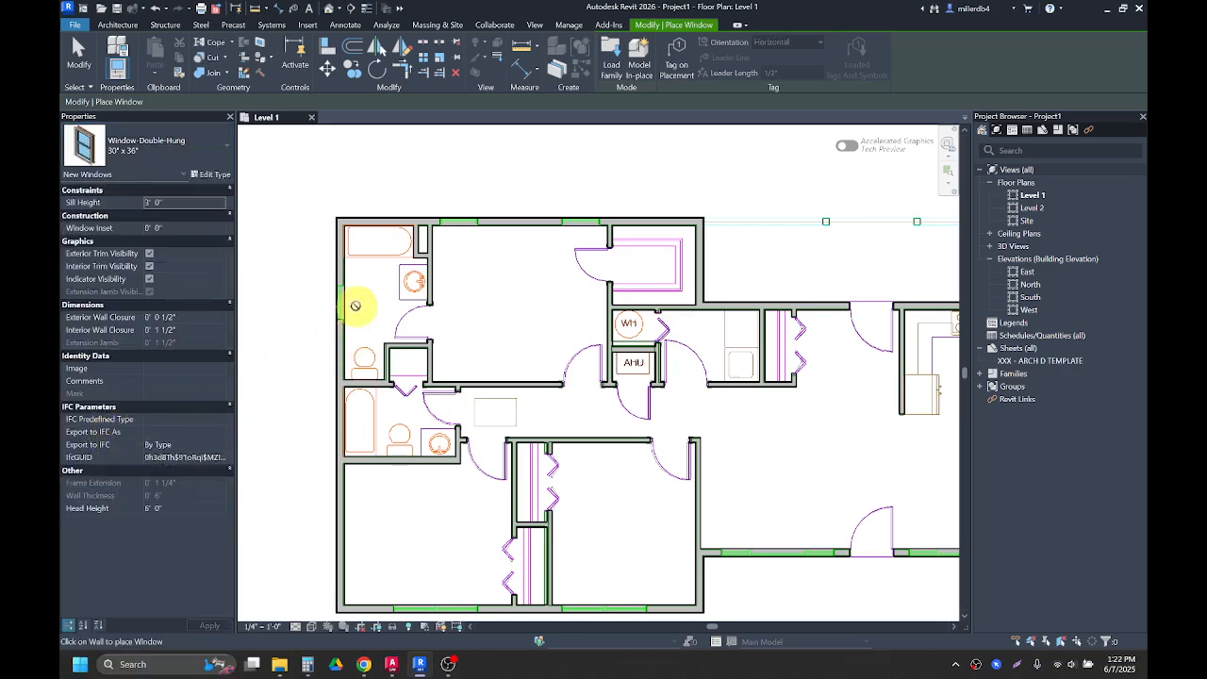
{"action": "scroll", "coordinate": [347, 299], "scroll_direction": "up", "scroll_amount": 2}
{"action": "scroll", "coordinate": [333, 302], "scroll_direction": "up", "scroll_amount": 2}
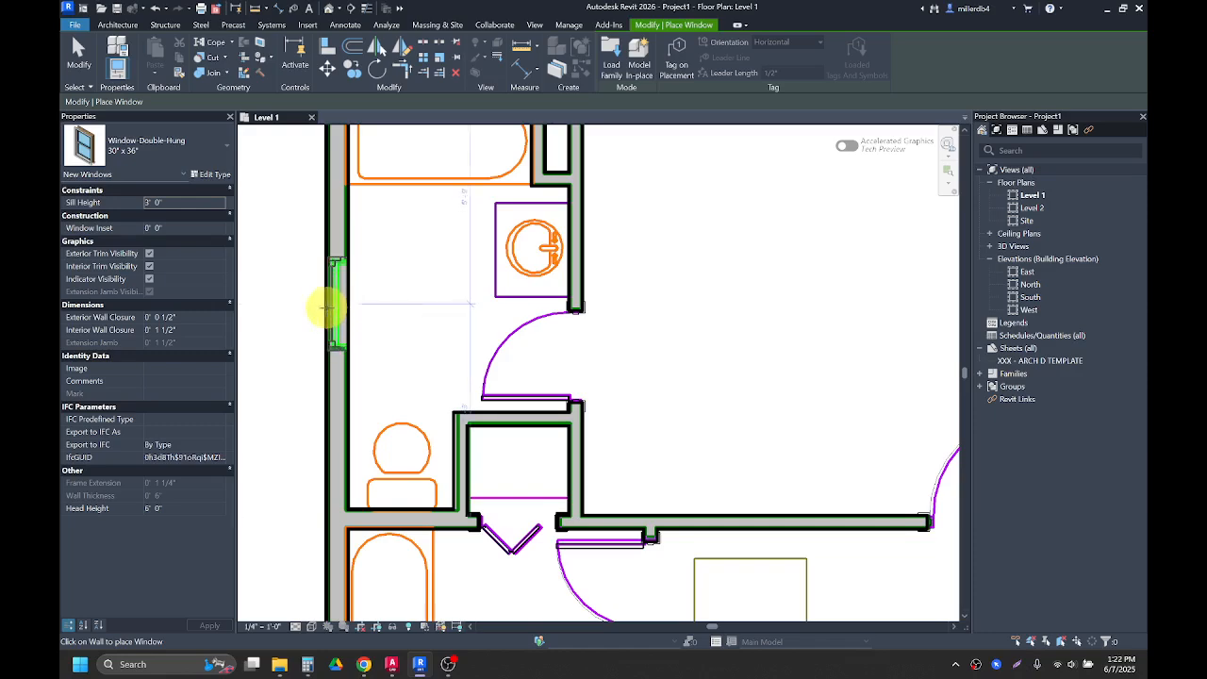
Step: Inspect the window positions around the floor plan, including the bathroom and kitchen walls
{"action": "scroll", "coordinate": [270, 343], "scroll_direction": "down", "scroll_amount": 3}
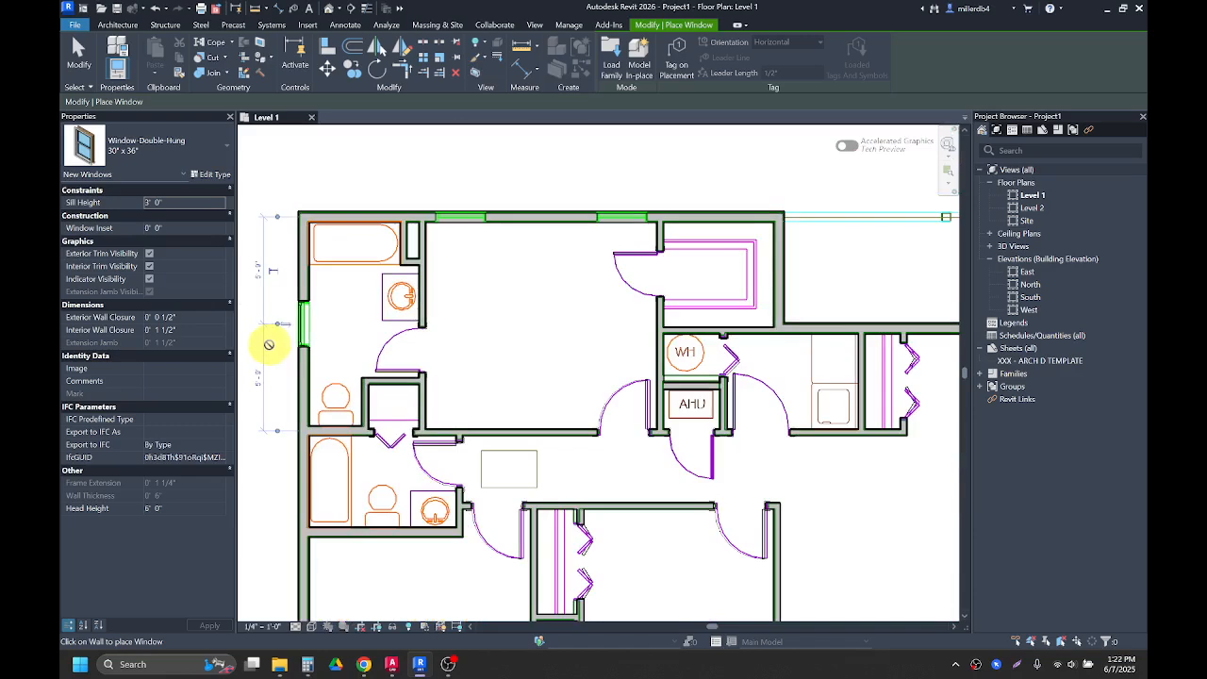
{"action": "scroll", "coordinate": [305, 332], "scroll_direction": "down", "scroll_amount": 2}
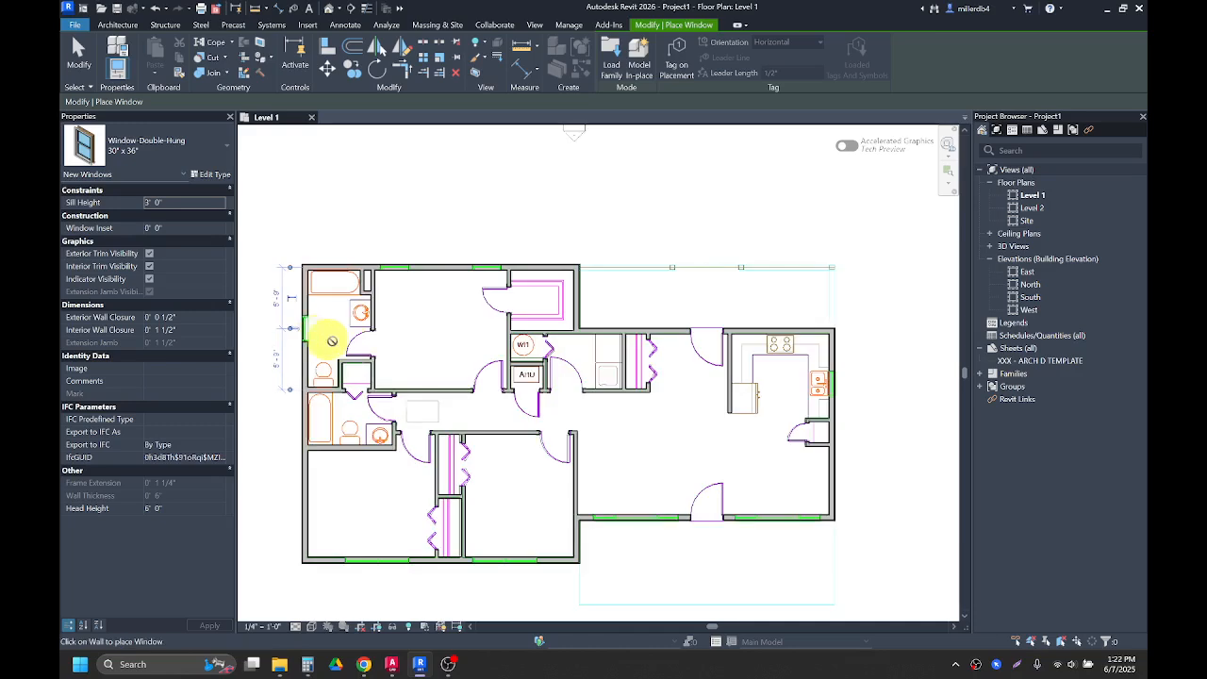
{"action": "scroll", "coordinate": [861, 396], "scroll_direction": "up", "scroll_amount": 3}
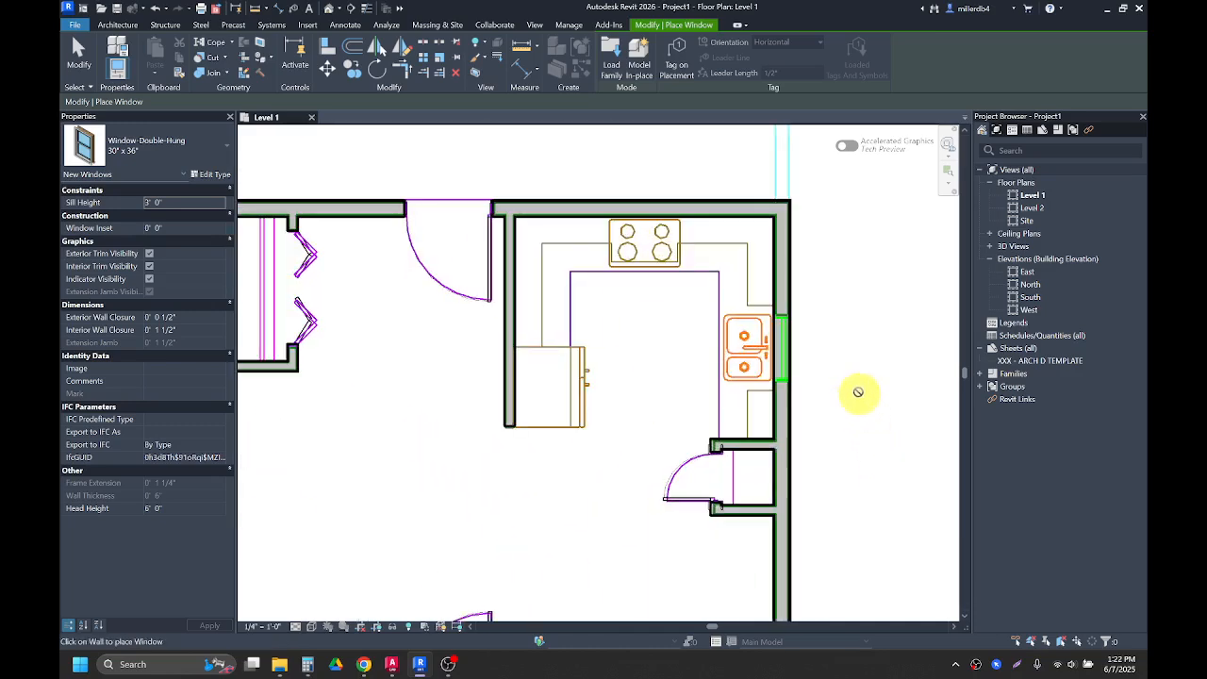
{"action": "scroll", "coordinate": [820, 358], "scroll_direction": "up", "scroll_amount": 1}
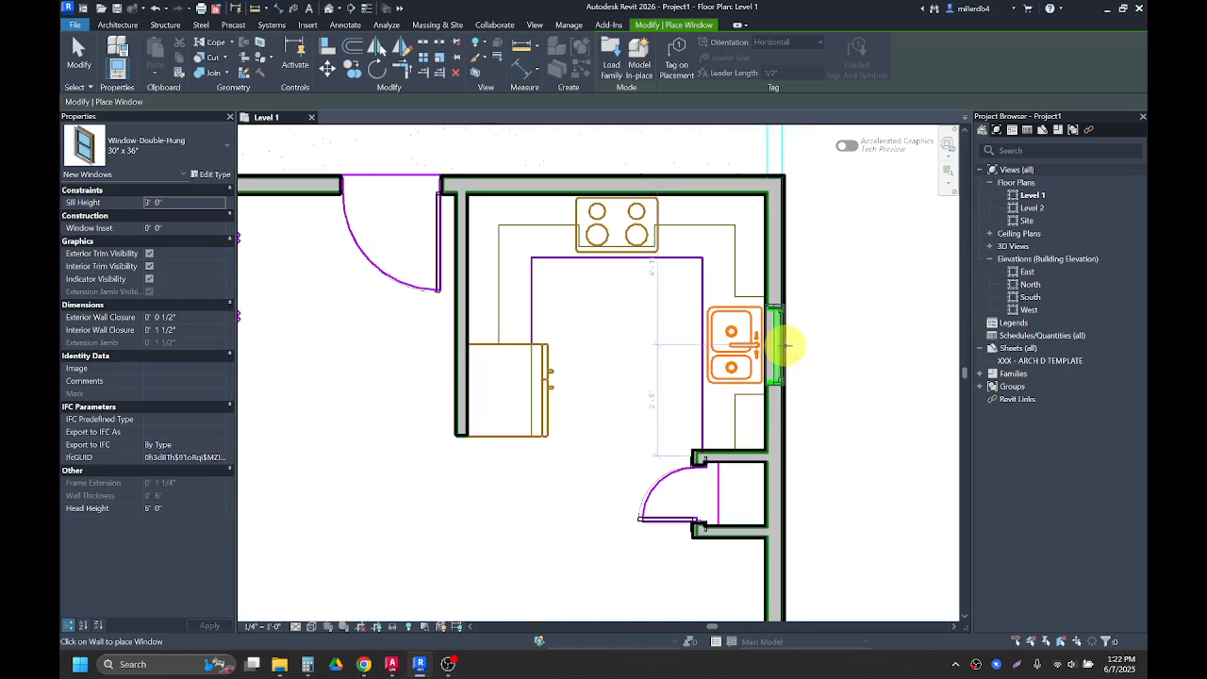
{"action": "scroll", "coordinate": [785, 345], "scroll_direction": "down", "scroll_amount": 2}
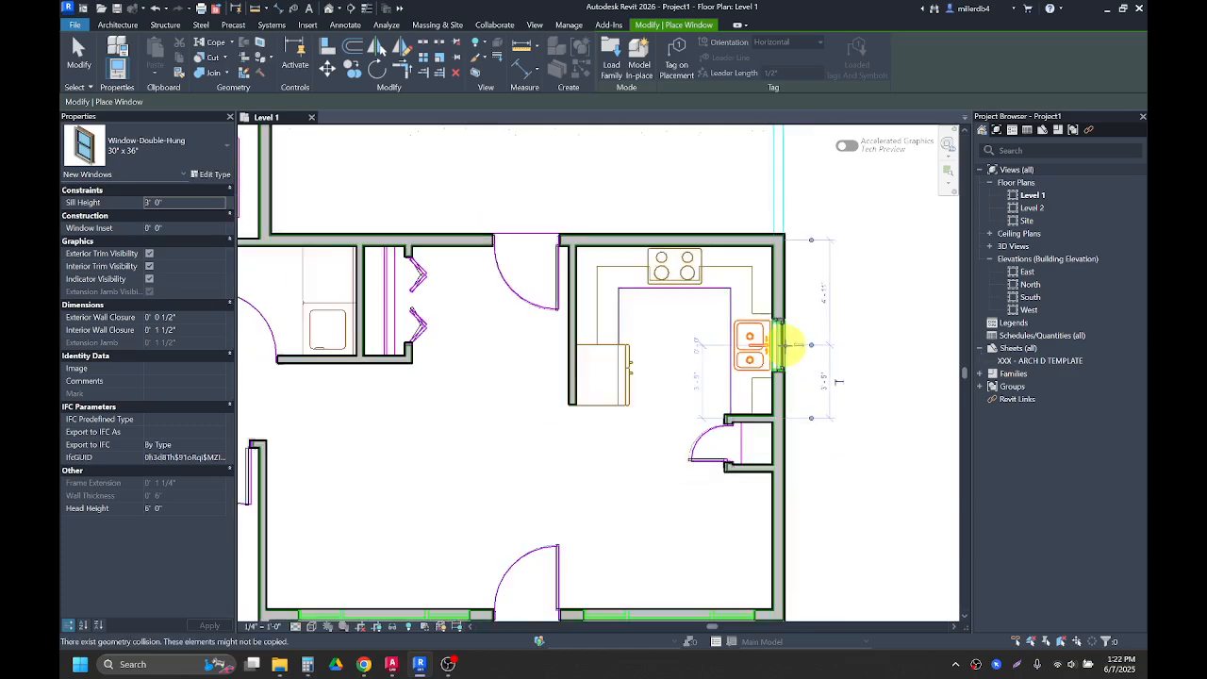
{"action": "scroll", "coordinate": [787, 345], "scroll_direction": "down", "scroll_amount": 1}
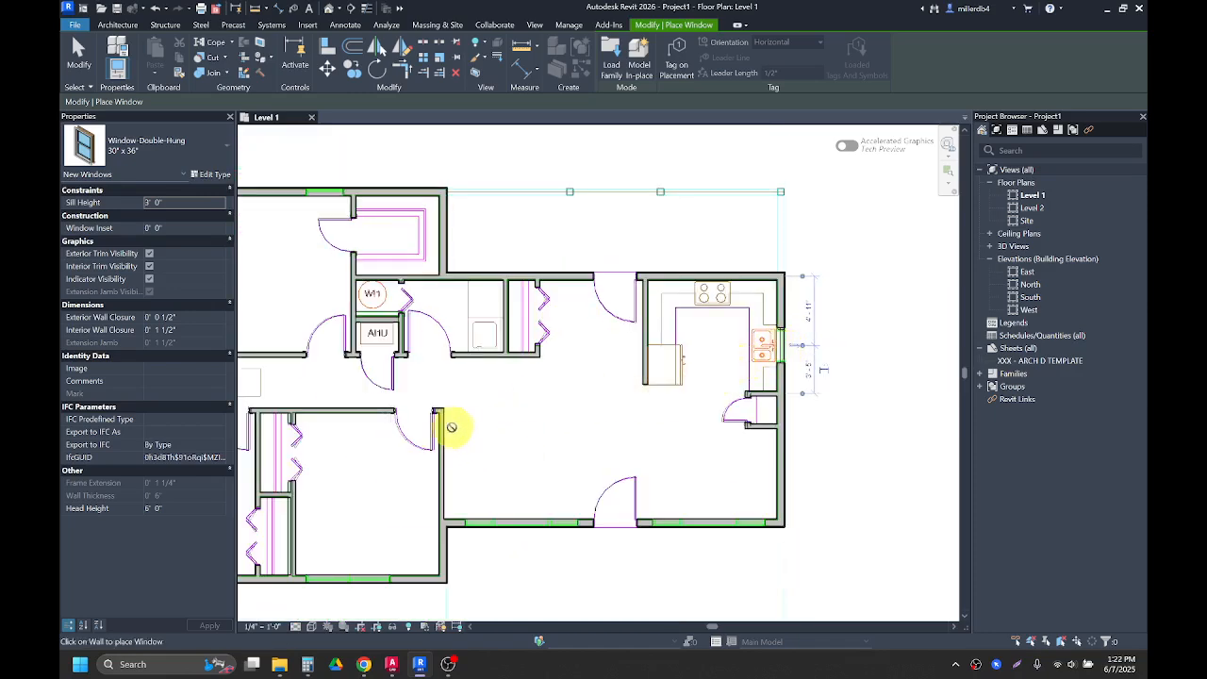
{"action": "middle_click_drag", "start_coordinate": [466, 433], "coordinate": [688, 473]}
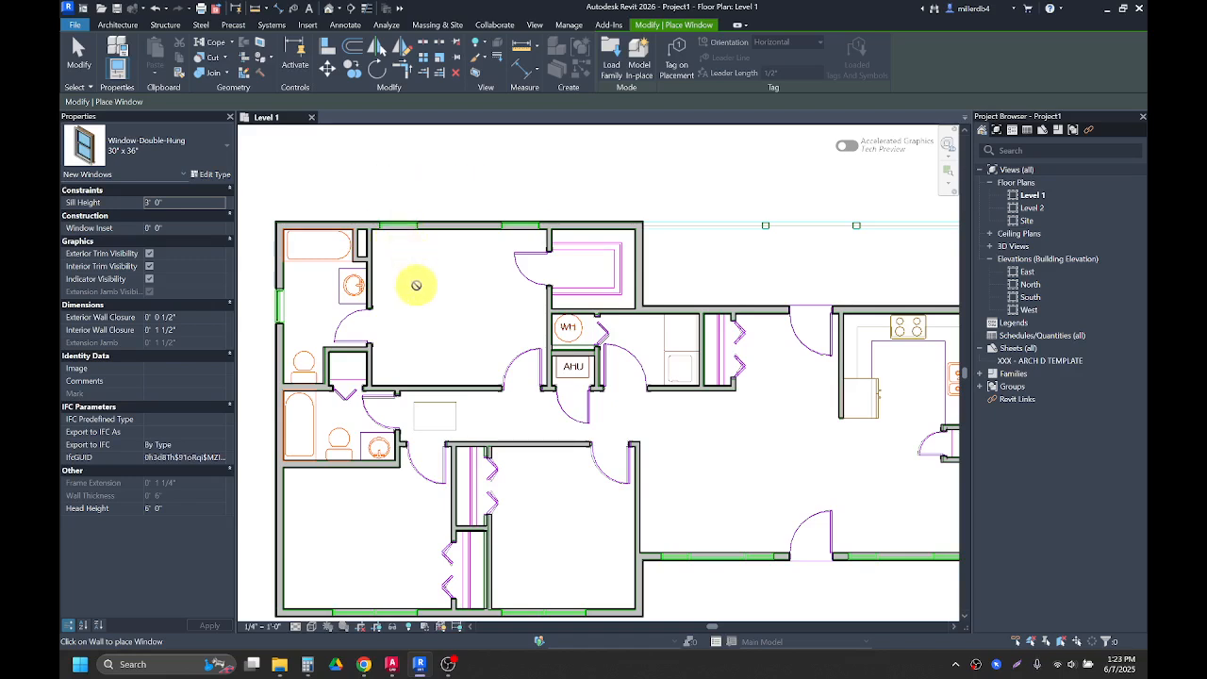
Step: Duplicate the Window-Double-Hung 30" x 36" type as 32" X 48" with width 2' 8" and height 4' 0"
{"action": "left_click", "coordinate": [163, 159]}
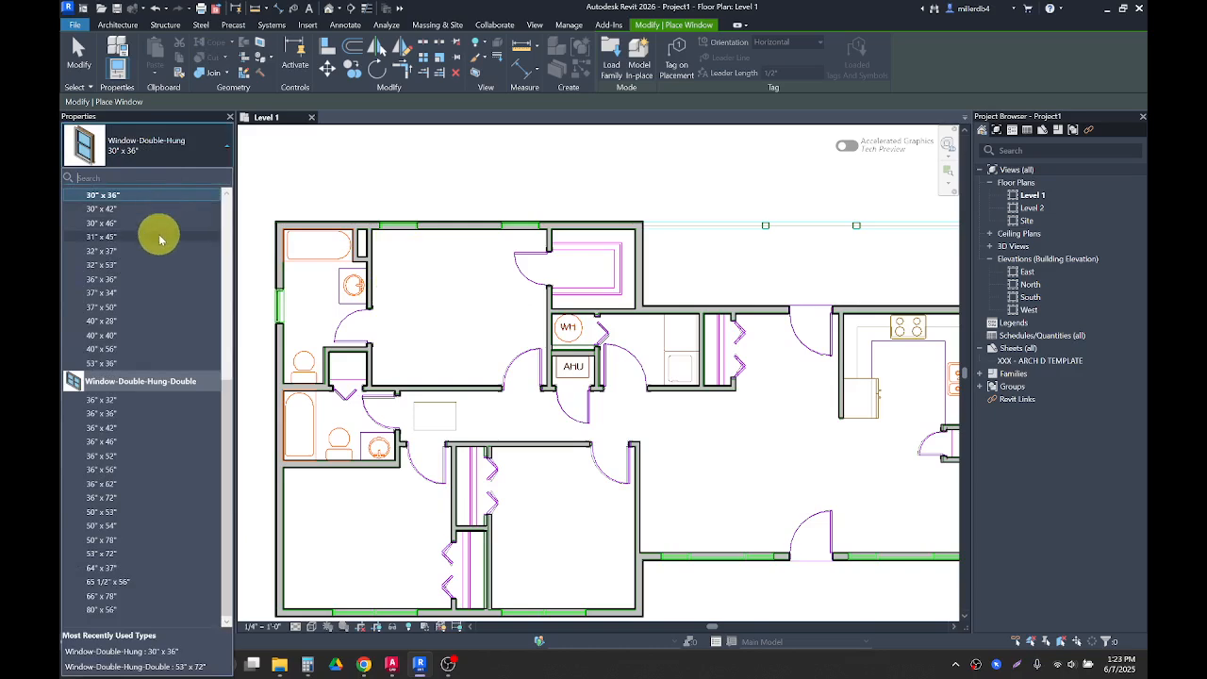
{"action": "scroll", "coordinate": [151, 219], "scroll_direction": "up", "scroll_amount": 3}
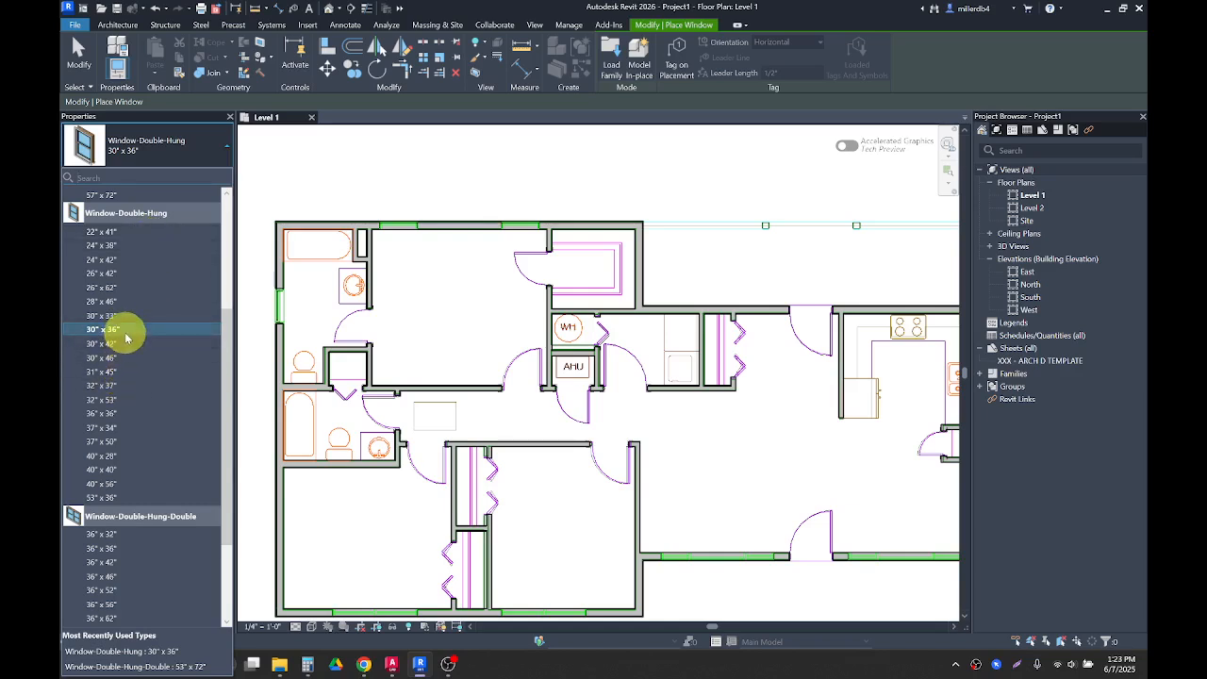
{"action": "left_click", "coordinate": [124, 331]}
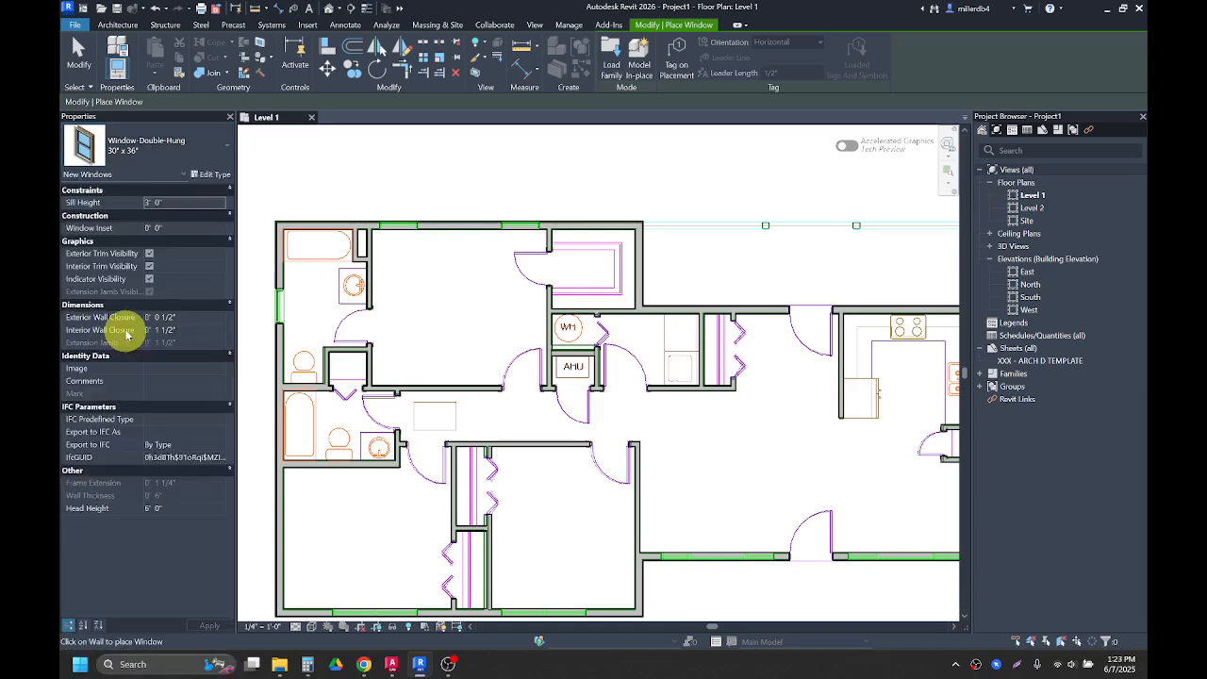
{"action": "left_click", "coordinate": [209, 177]}
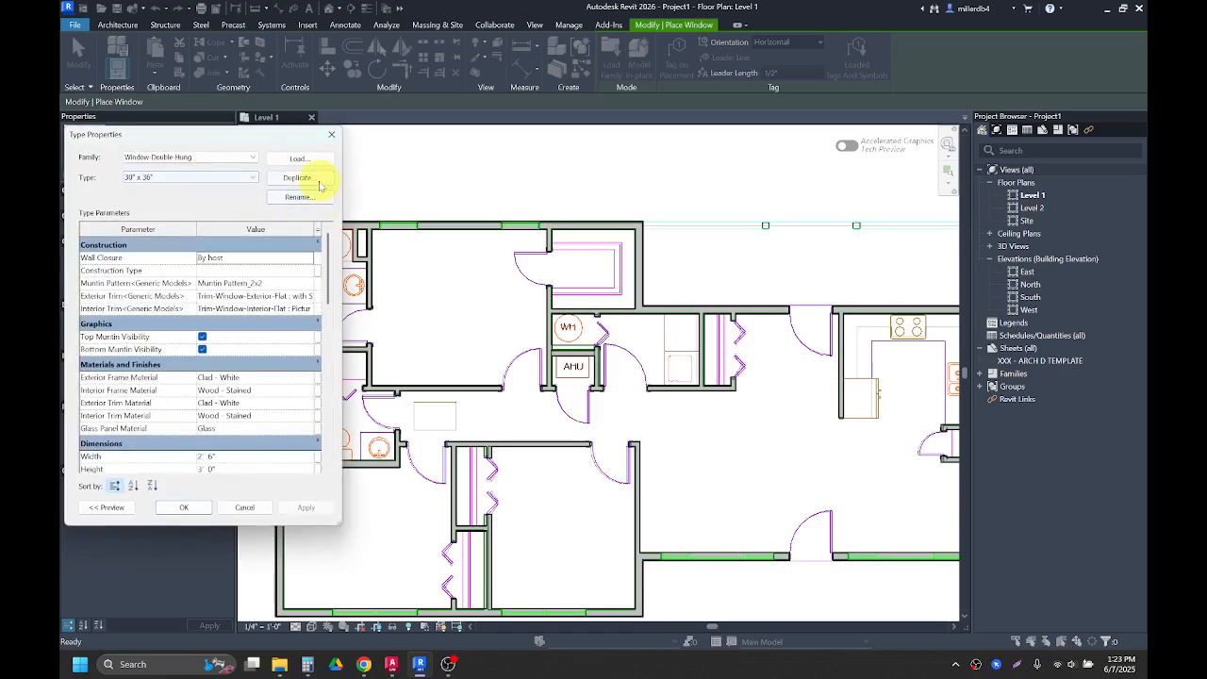
{"action": "left_click", "coordinate": [300, 178]}
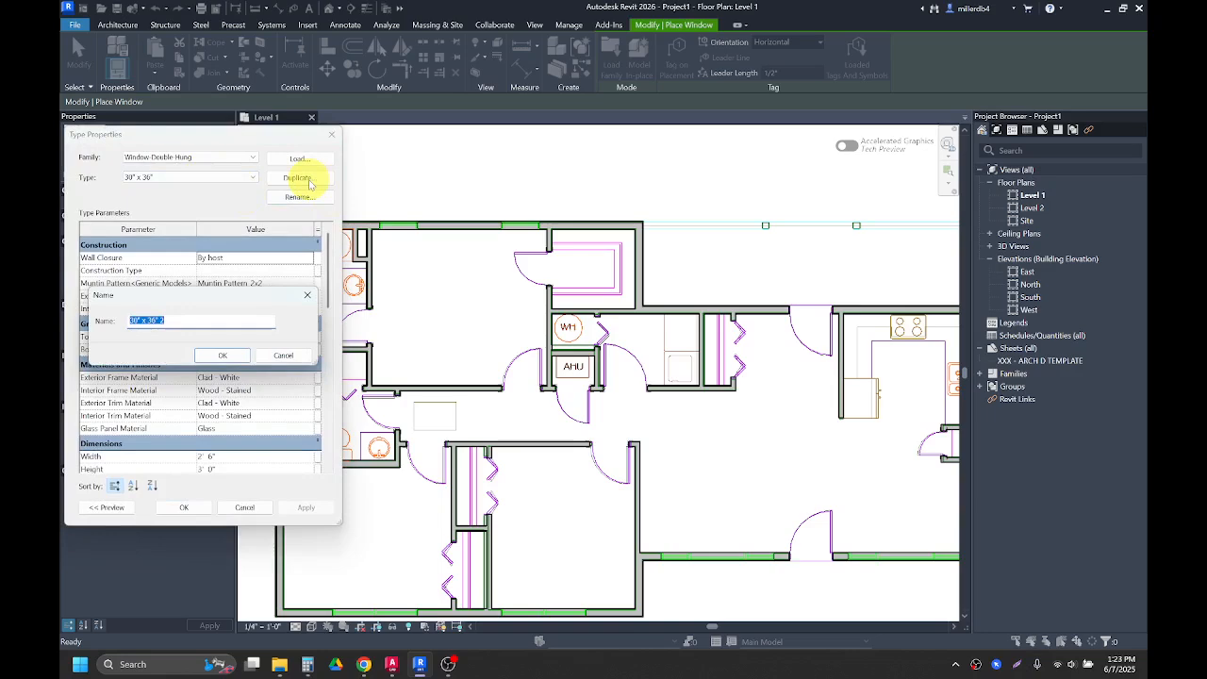
{"action": "type", "text": "32\" X 48"}
{"action": "key", "text": "Return"}
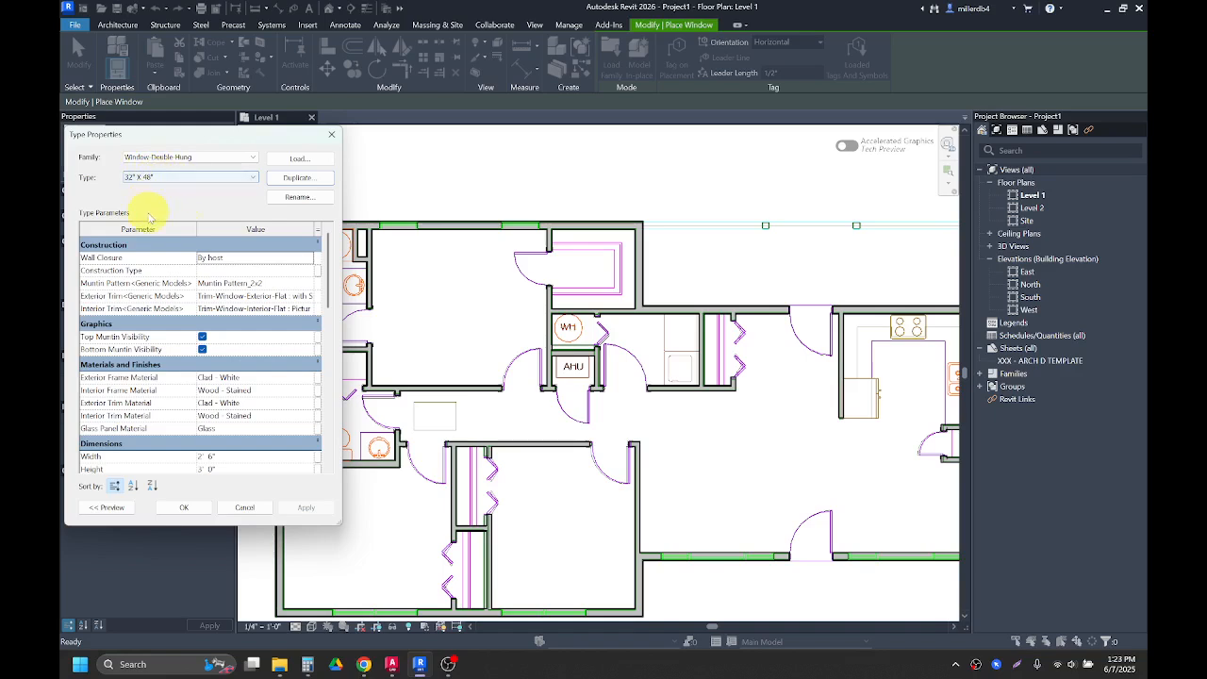
{"action": "left_click", "coordinate": [225, 459]}
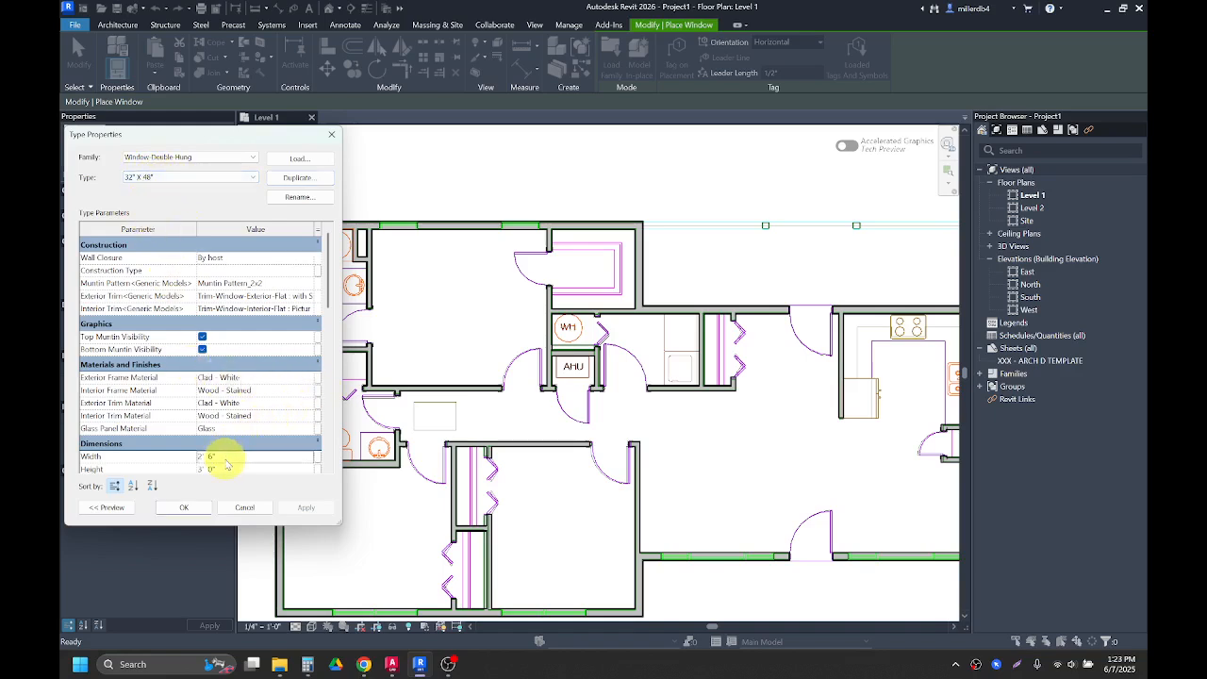
{"action": "left_click", "coordinate": [223, 456]}
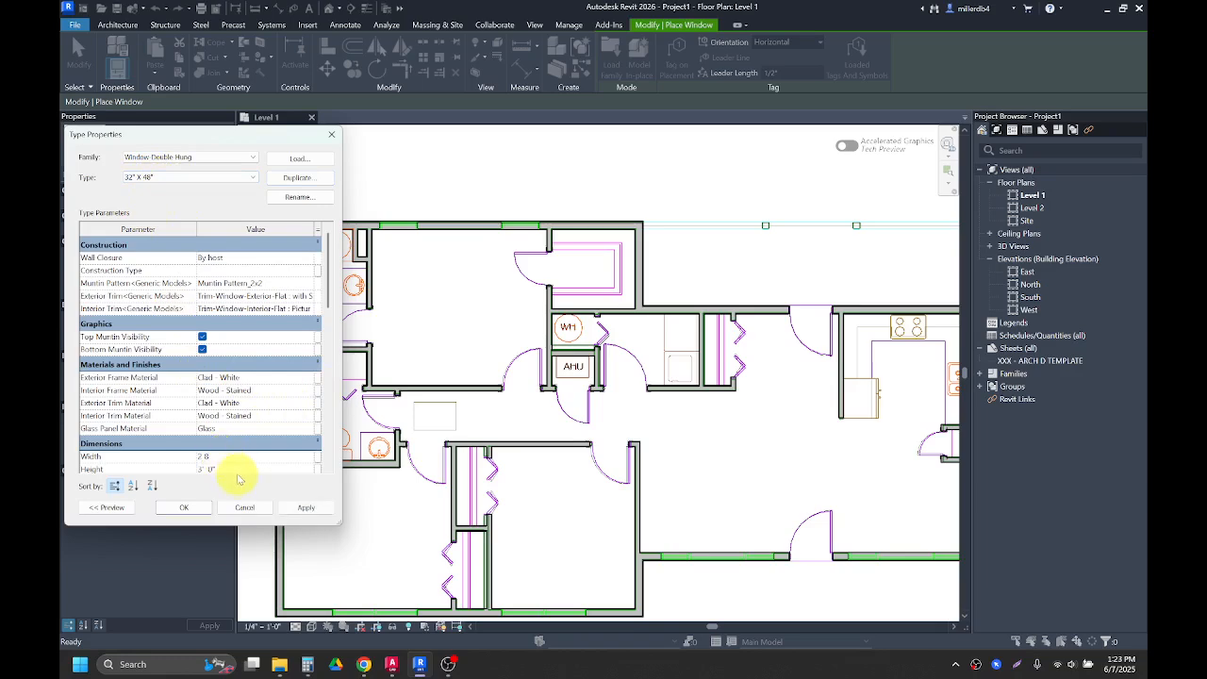
{"action": "key", "text": "Tab"}
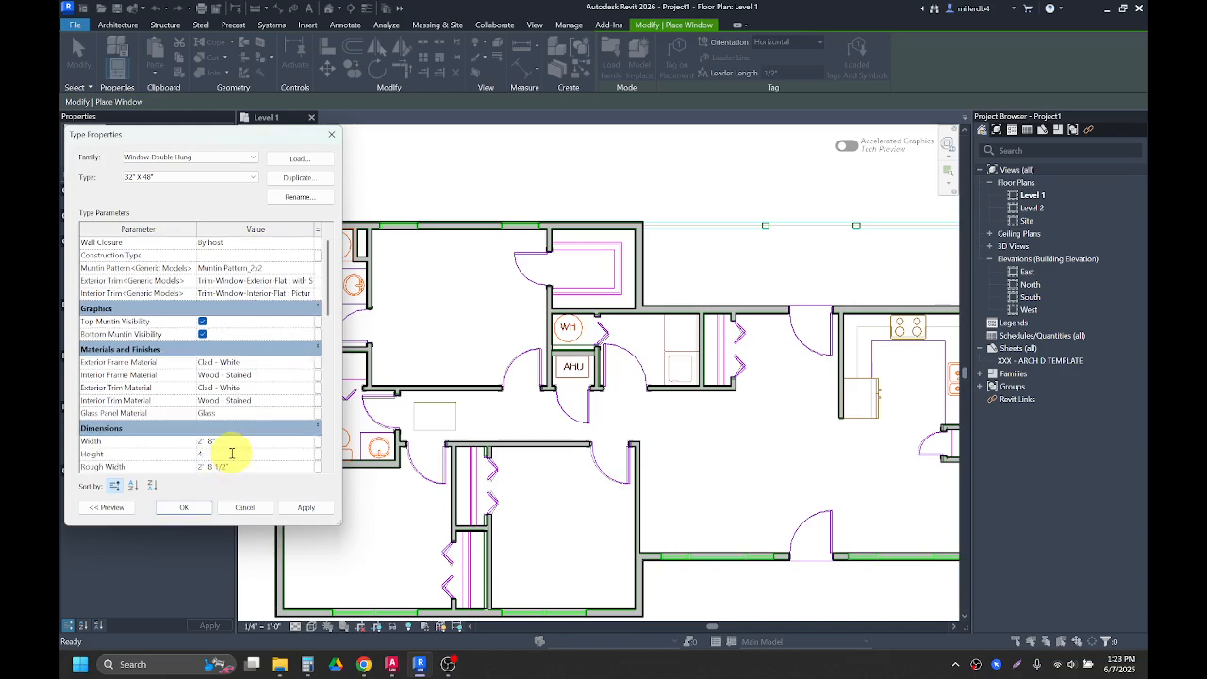
{"action": "type", "text": "4"}
{"action": "left_click", "coordinate": [234, 441]}
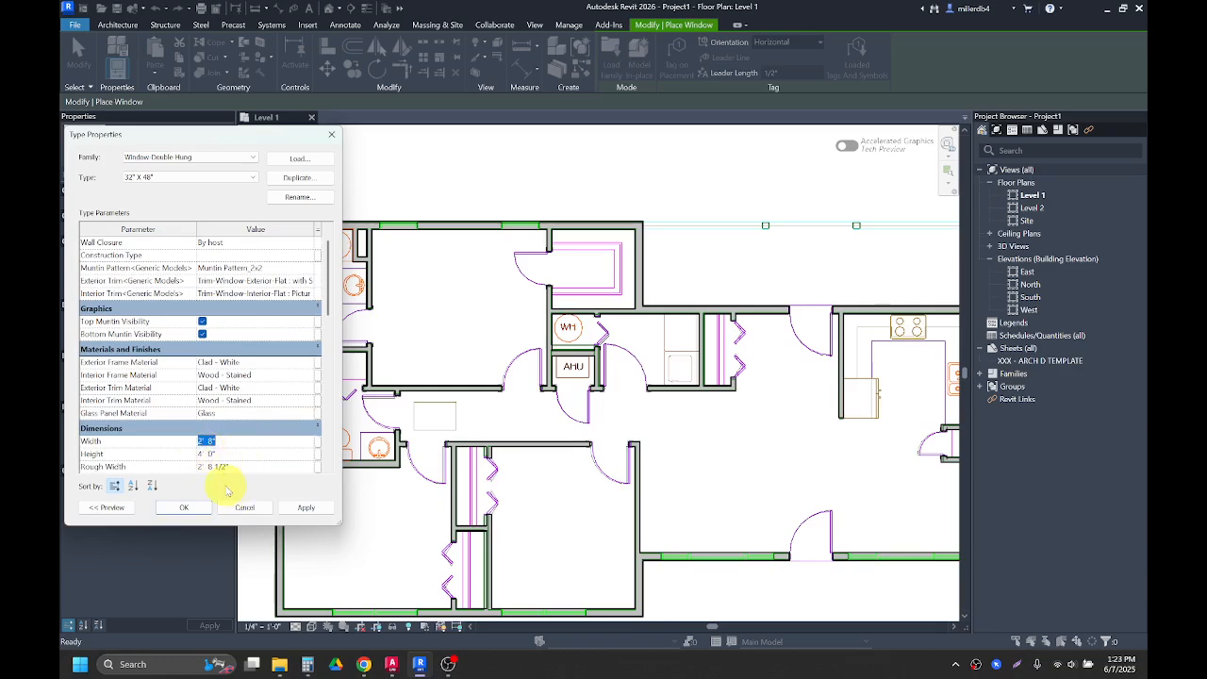
{"action": "left_click", "coordinate": [184, 507]}
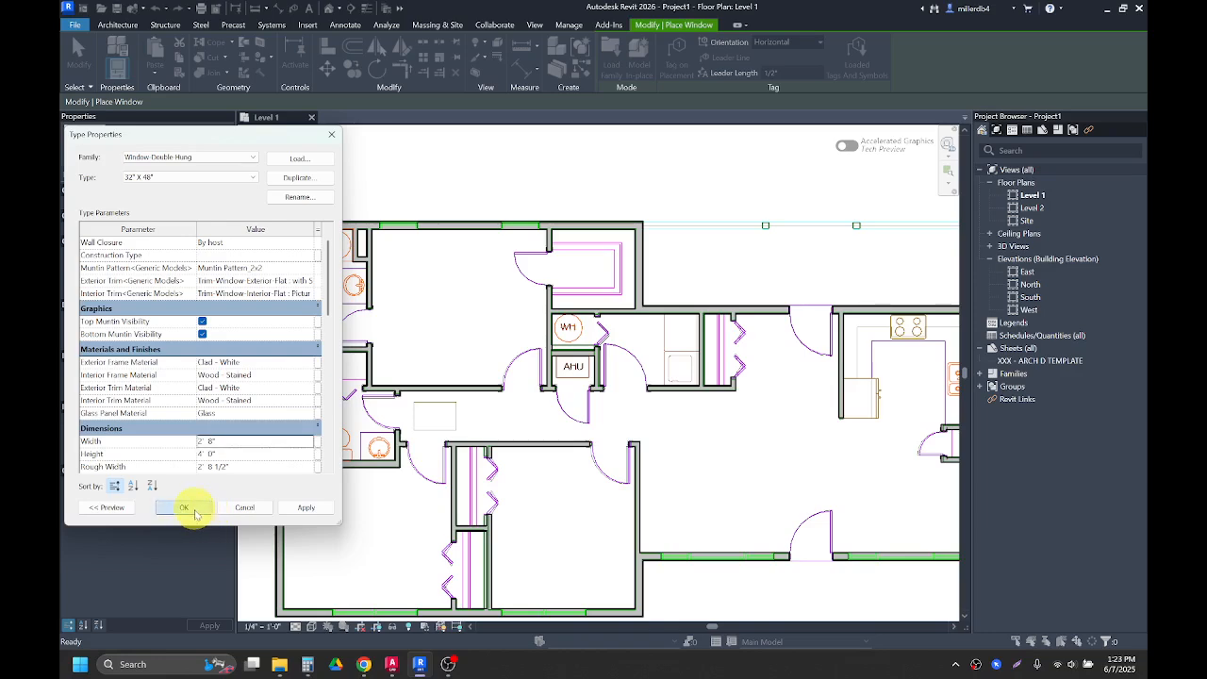
Step: Place two 32" X 48" windows on the north wall of the northwest bedroom
{"action": "scroll", "coordinate": [397, 217], "scroll_direction": "up", "scroll_amount": 3}
{"action": "left_click", "coordinate": [398, 219]}
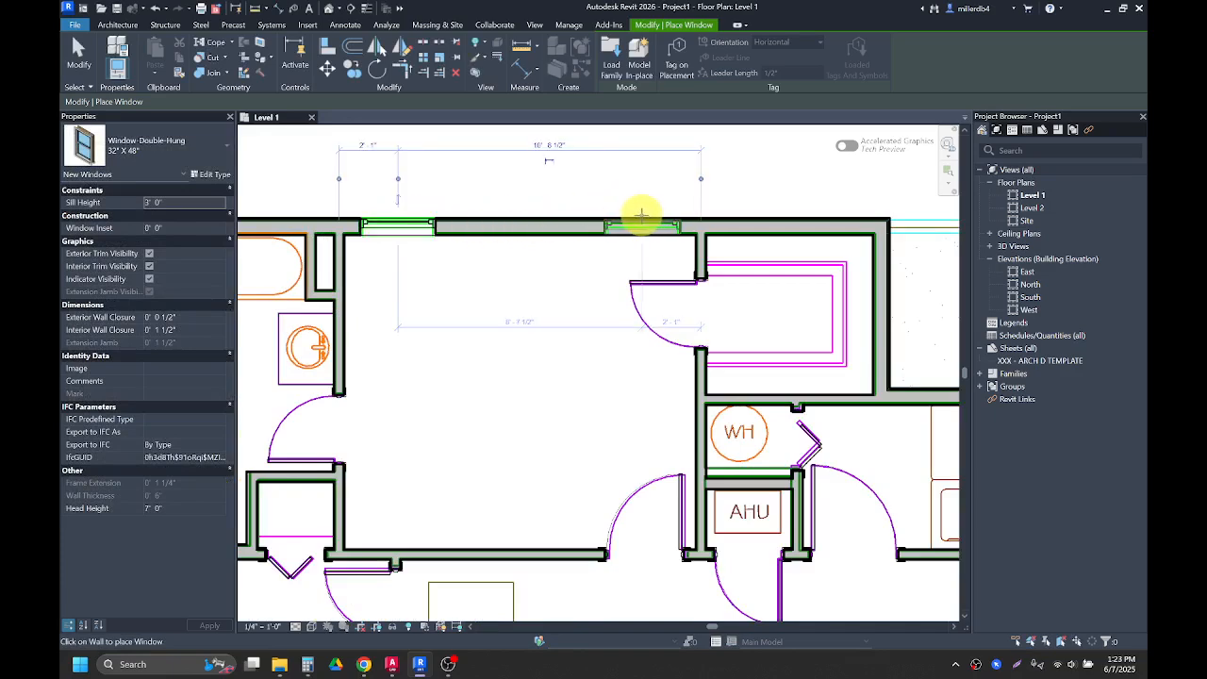
{"action": "left_click", "coordinate": [640, 218]}
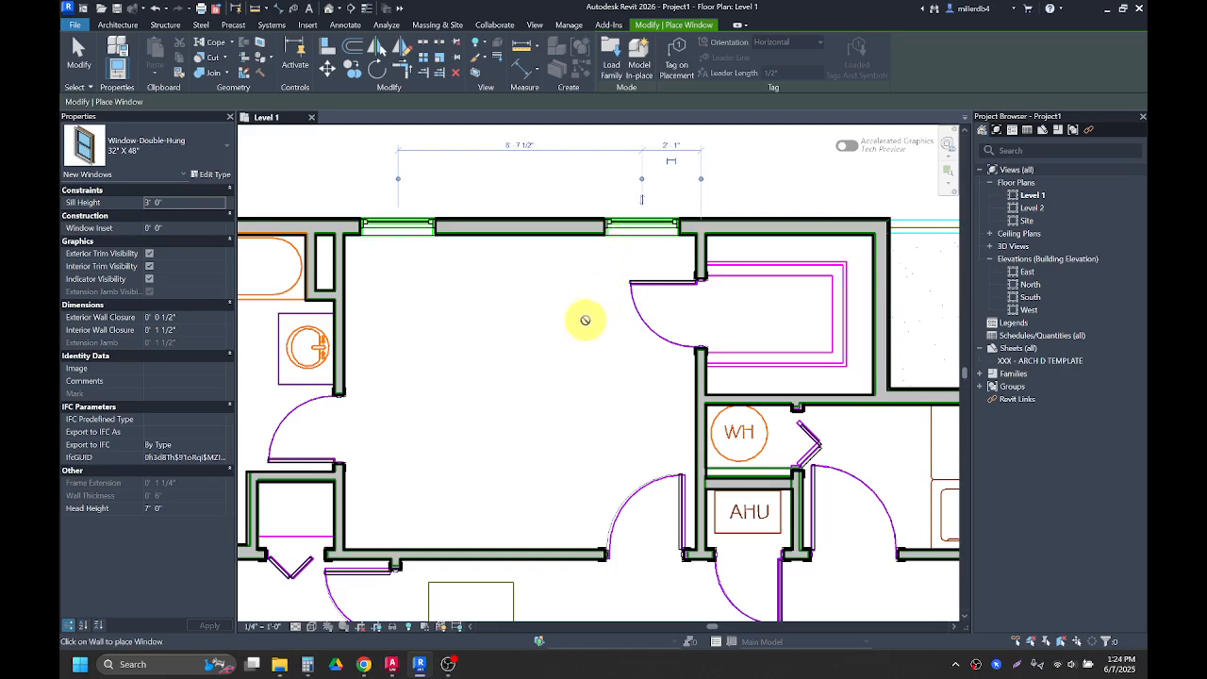
{"action": "scroll", "coordinate": [585, 321], "scroll_direction": "down", "scroll_amount": 2}
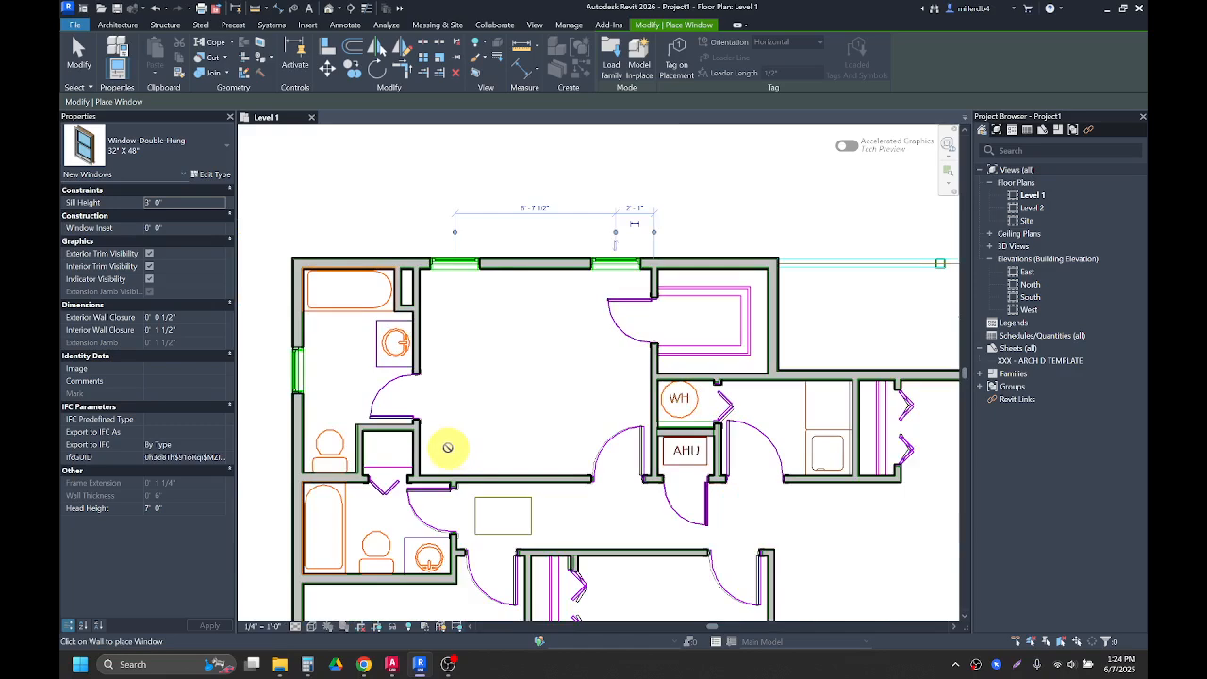
Step: Choose the Window-Double-Hung-Double 36" x 72" type and rename it 60" x 72"
{"action": "middle_click_drag", "start_coordinate": [448, 447], "coordinate": [440, 237]}
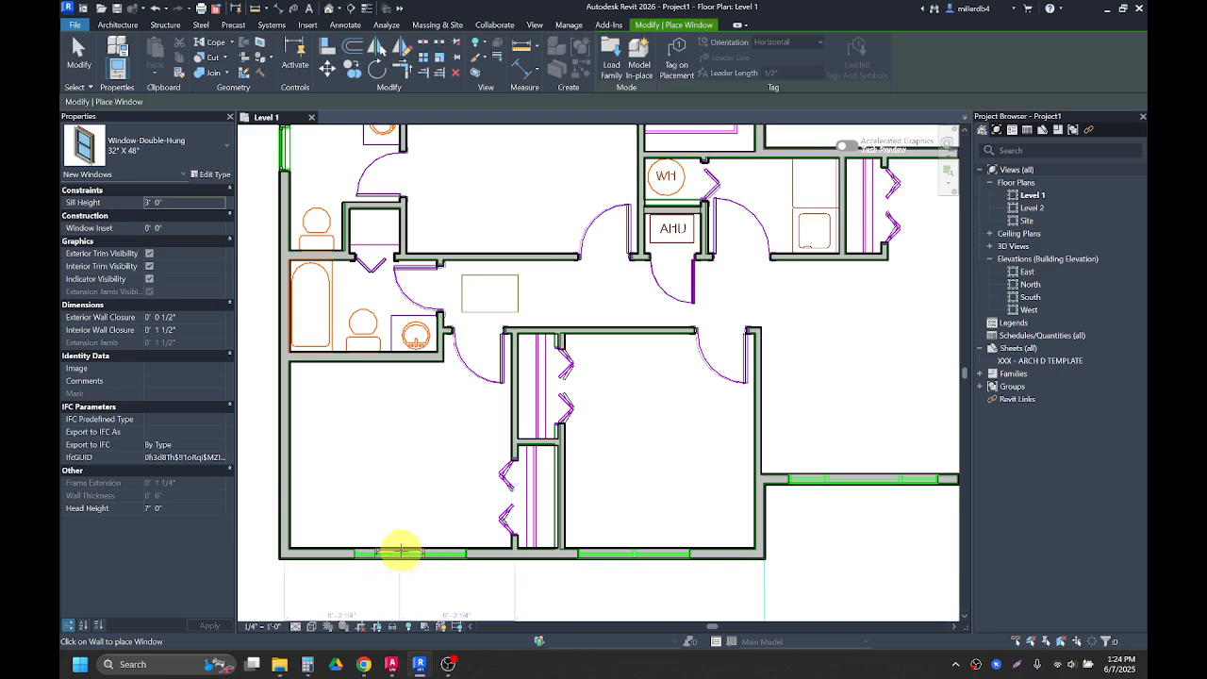
{"action": "left_click", "coordinate": [175, 148]}
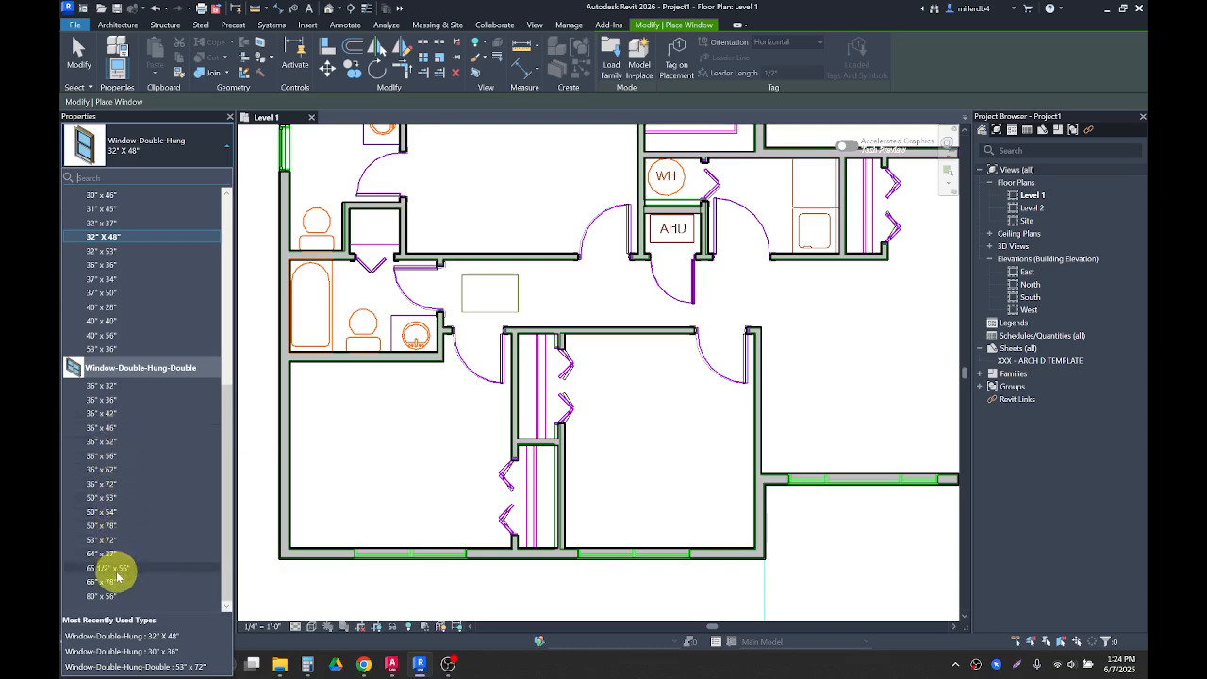
{"action": "left_click", "coordinate": [101, 487]}
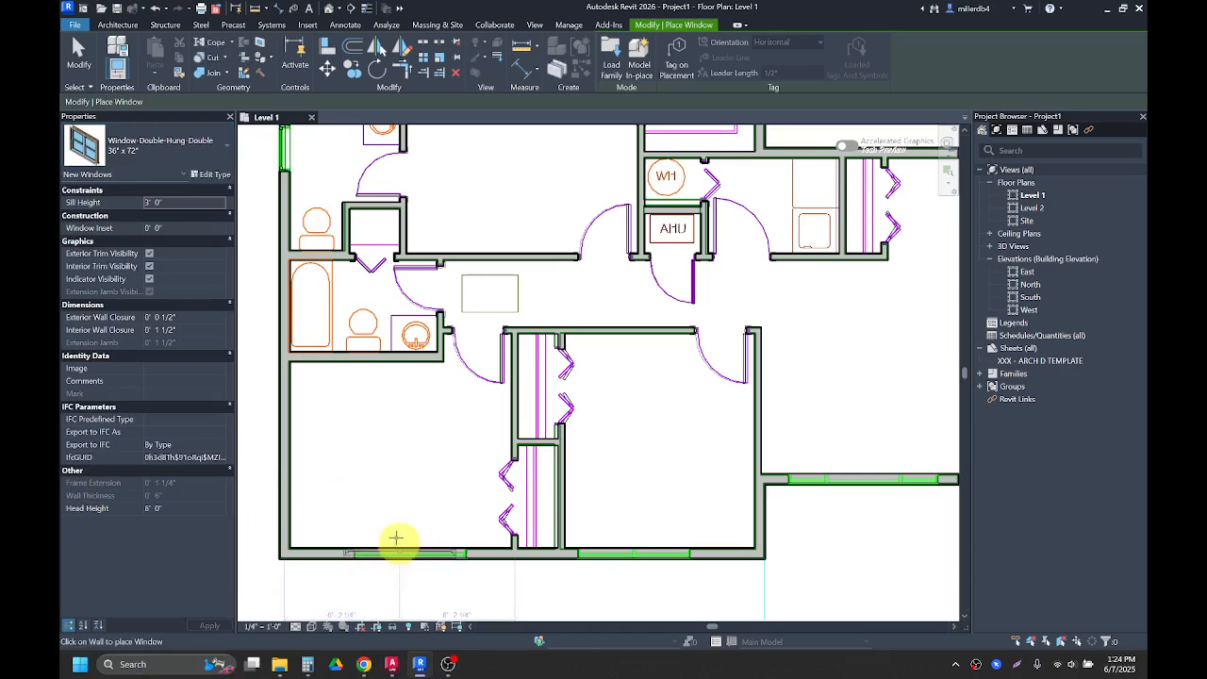
{"action": "left_click", "coordinate": [192, 141]}
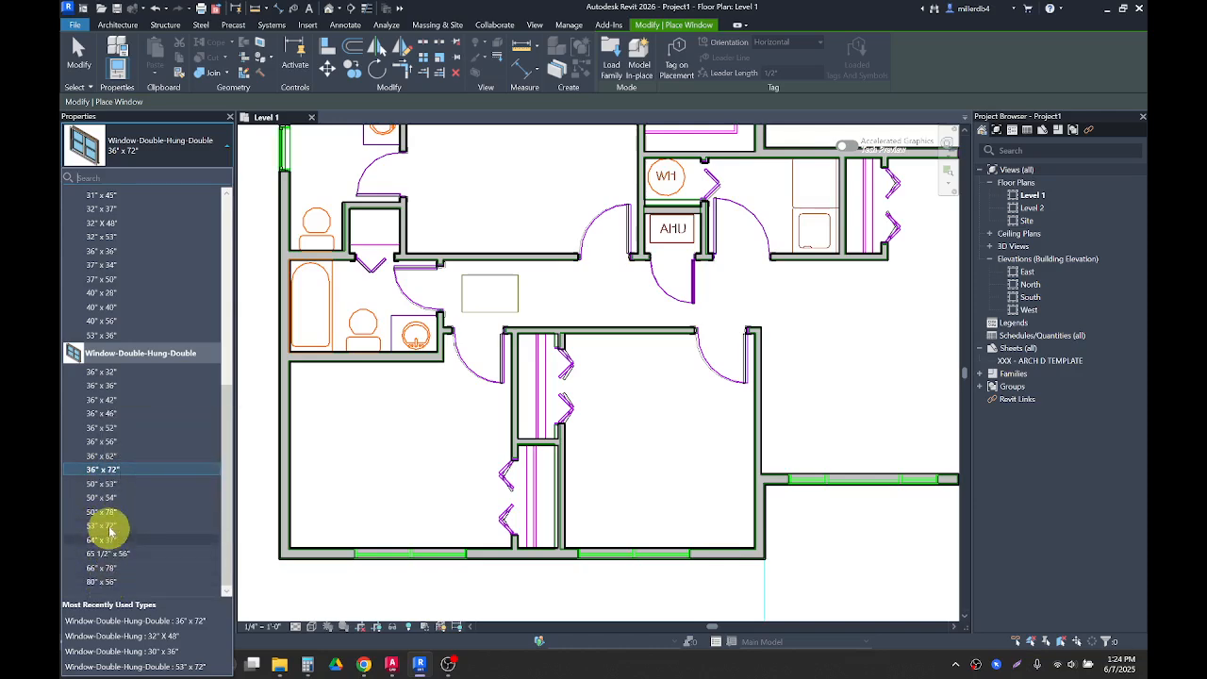
{"action": "left_click", "coordinate": [102, 469]}
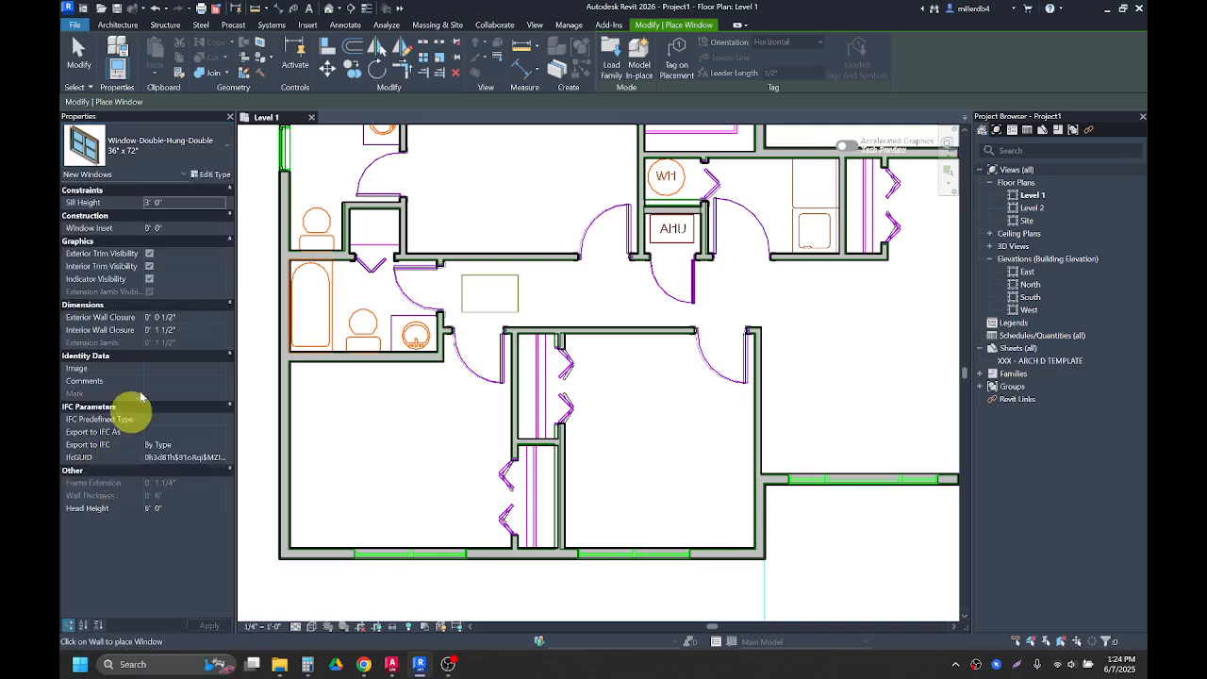
{"action": "left_click", "coordinate": [213, 176]}
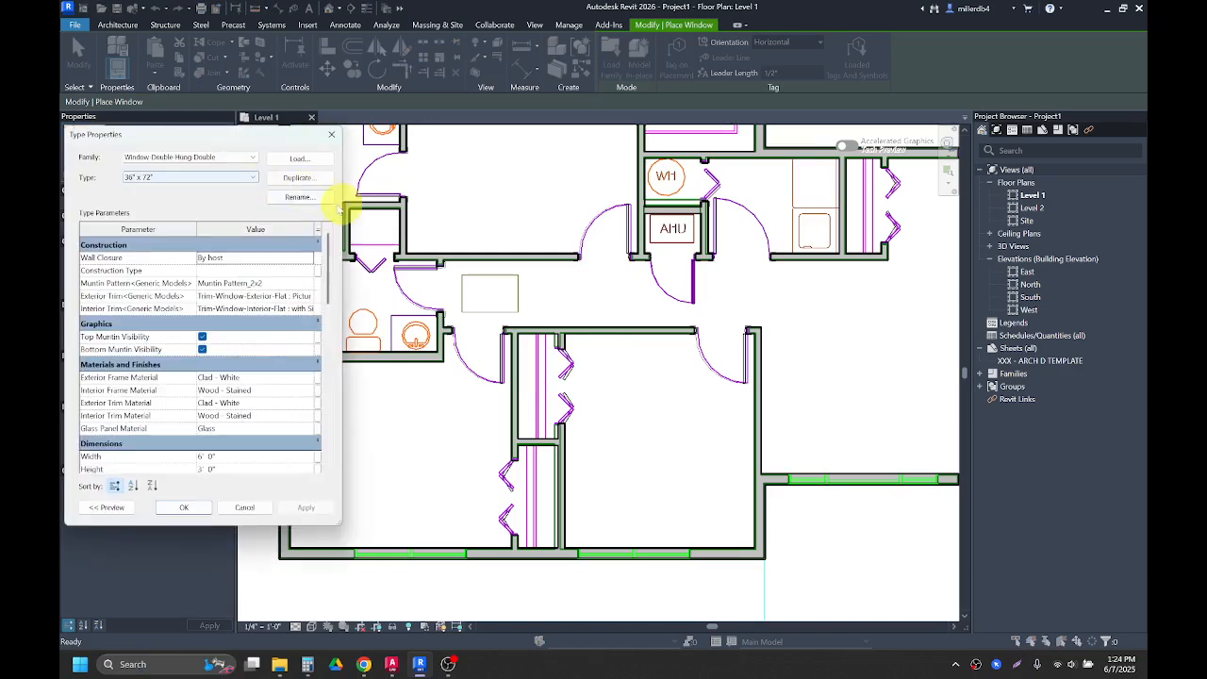
{"action": "left_click", "coordinate": [307, 186]}
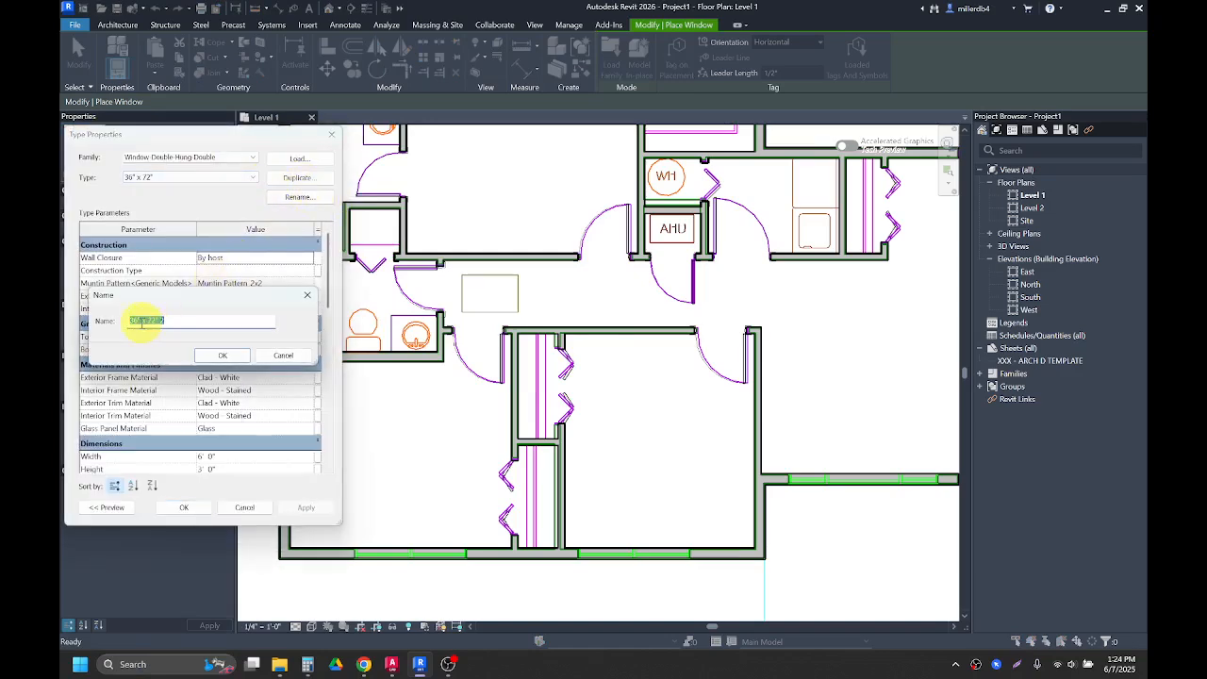
{"action": "left_click", "coordinate": [169, 322]}
{"action": "key", "text": "BackSpace"}
{"action": "key", "text": "BackSpace"}
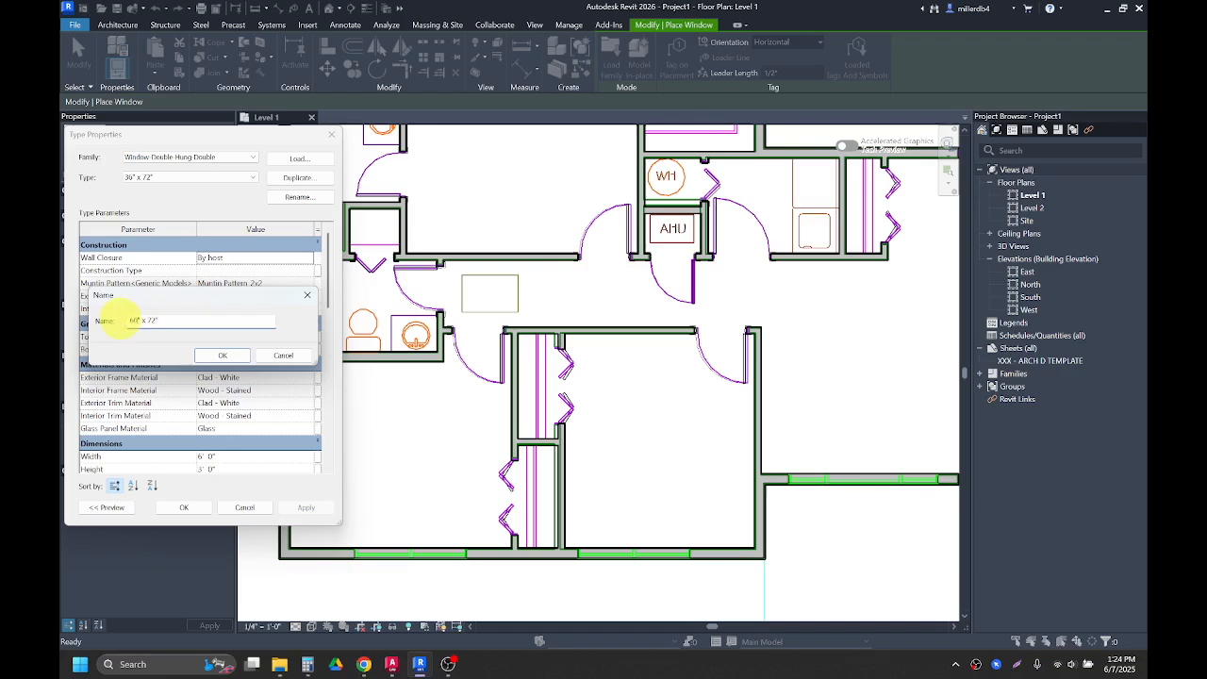
{"action": "left_click", "coordinate": [217, 355]}
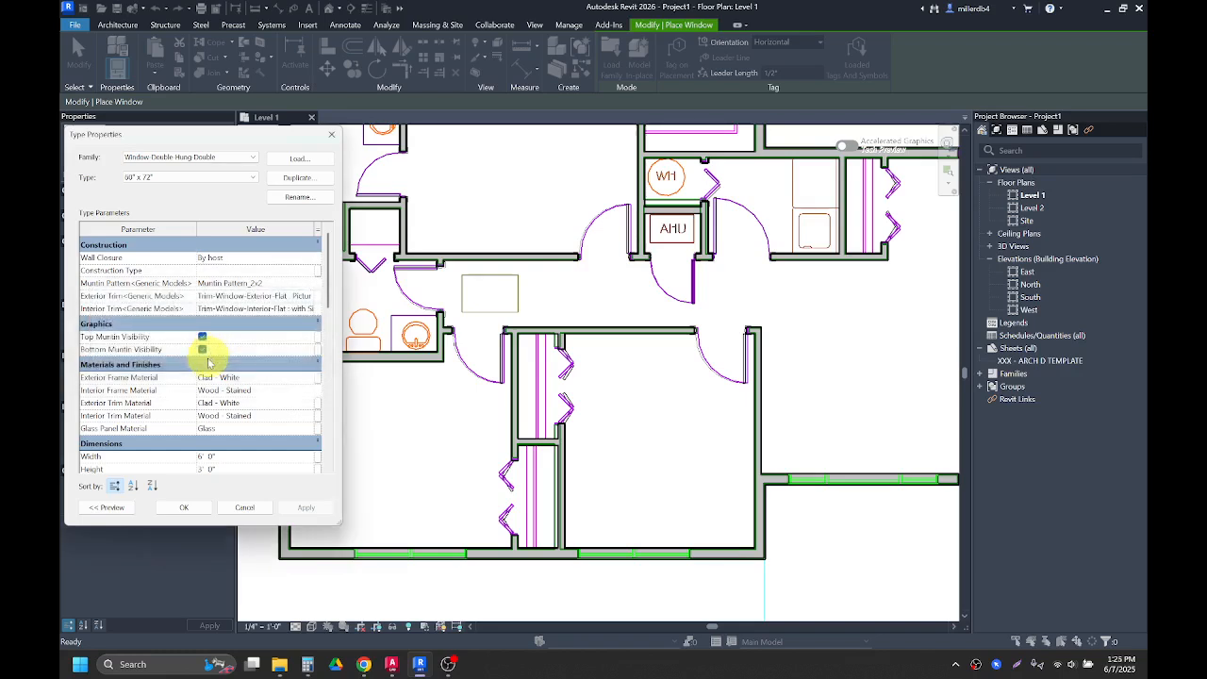
Step: Set the 60" x 72" window type's height to 5' 0"
{"action": "scroll", "coordinate": [203, 359], "scroll_direction": "down", "scroll_amount": 2}
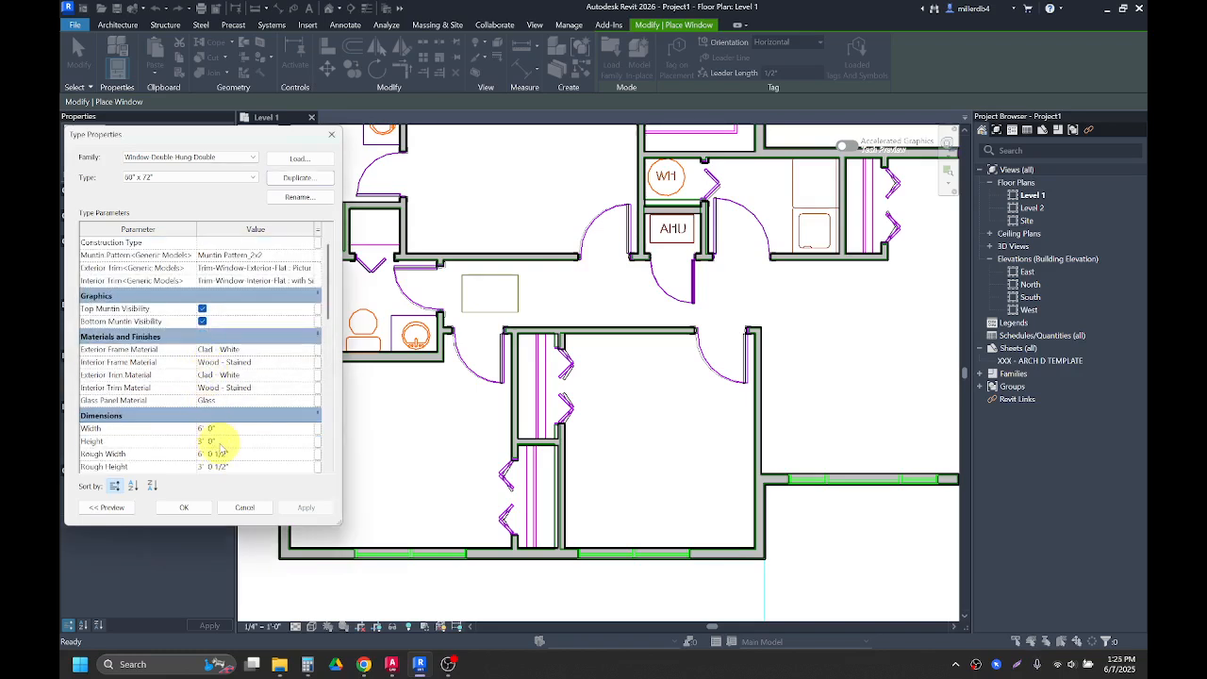
{"action": "left_click", "coordinate": [210, 441]}
{"action": "type", "text": "5"}
{"action": "left_click", "coordinate": [224, 432]}
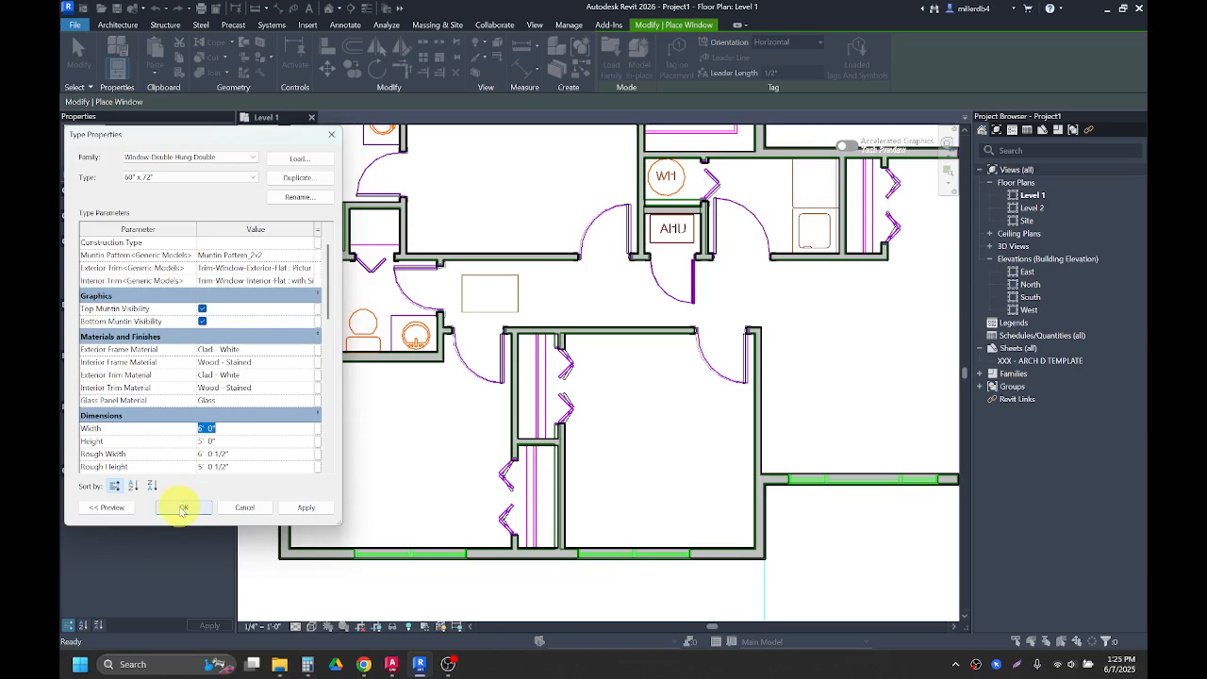
{"action": "left_click", "coordinate": [183, 509]}
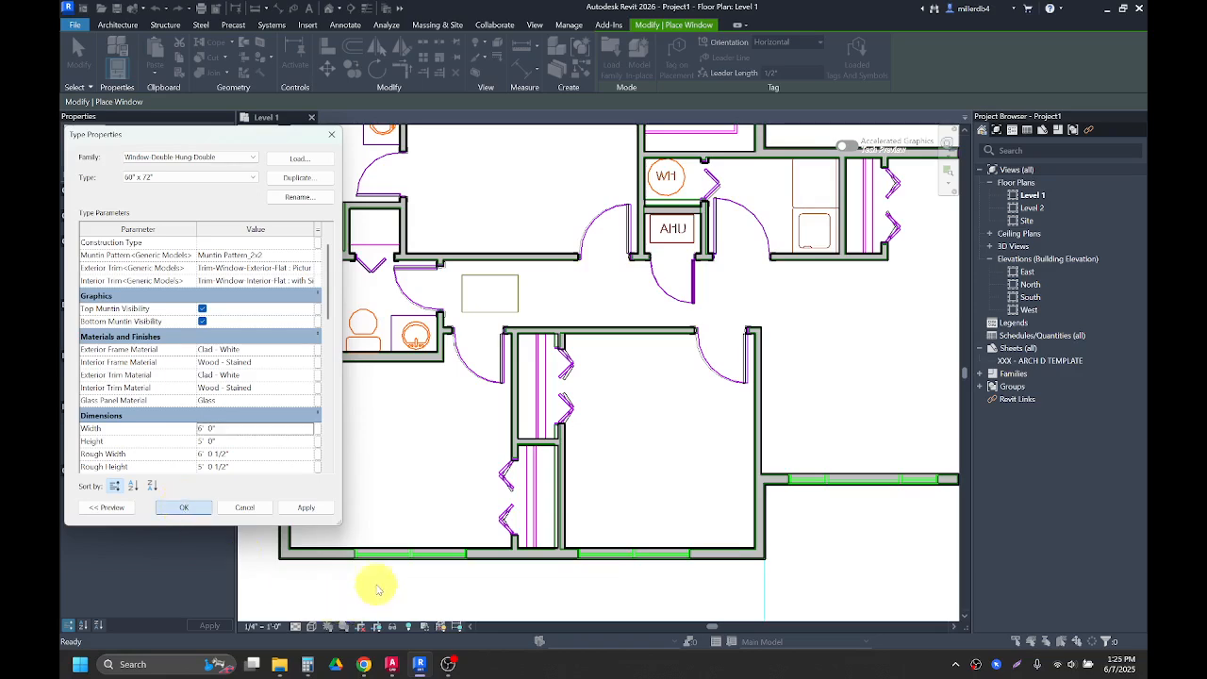
Step: Place a 60" x 72" window on the south exterior wall of the southwest bedroom
{"action": "scroll", "coordinate": [404, 558], "scroll_direction": "up", "scroll_amount": 2}
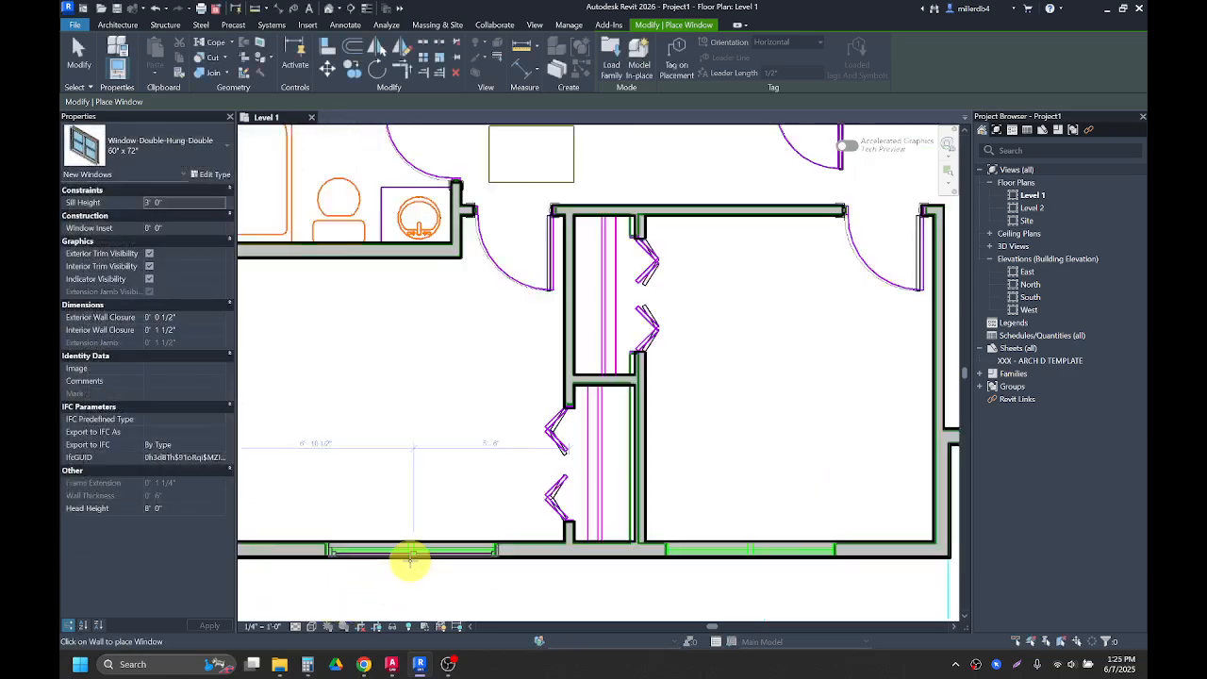
{"action": "left_click", "coordinate": [411, 559]}
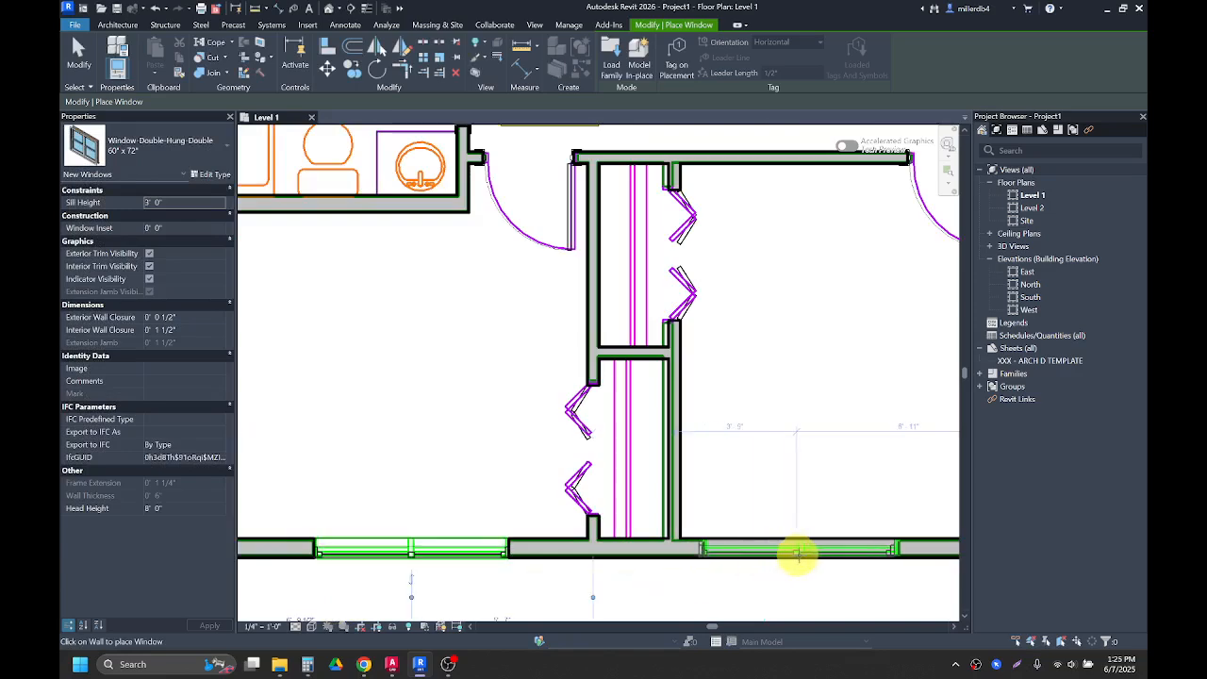
{"action": "scroll", "coordinate": [802, 556], "scroll_direction": "down", "scroll_amount": 5}
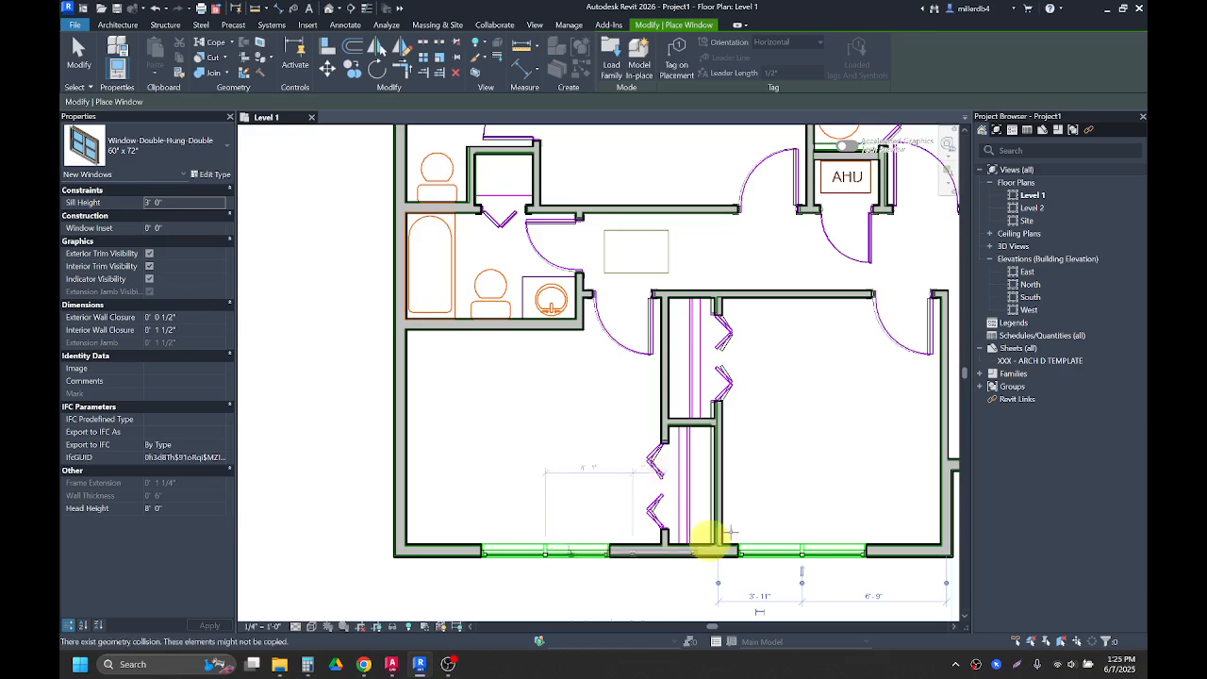
{"action": "middle_click_drag", "start_coordinate": [661, 518], "coordinate": [302, 493]}
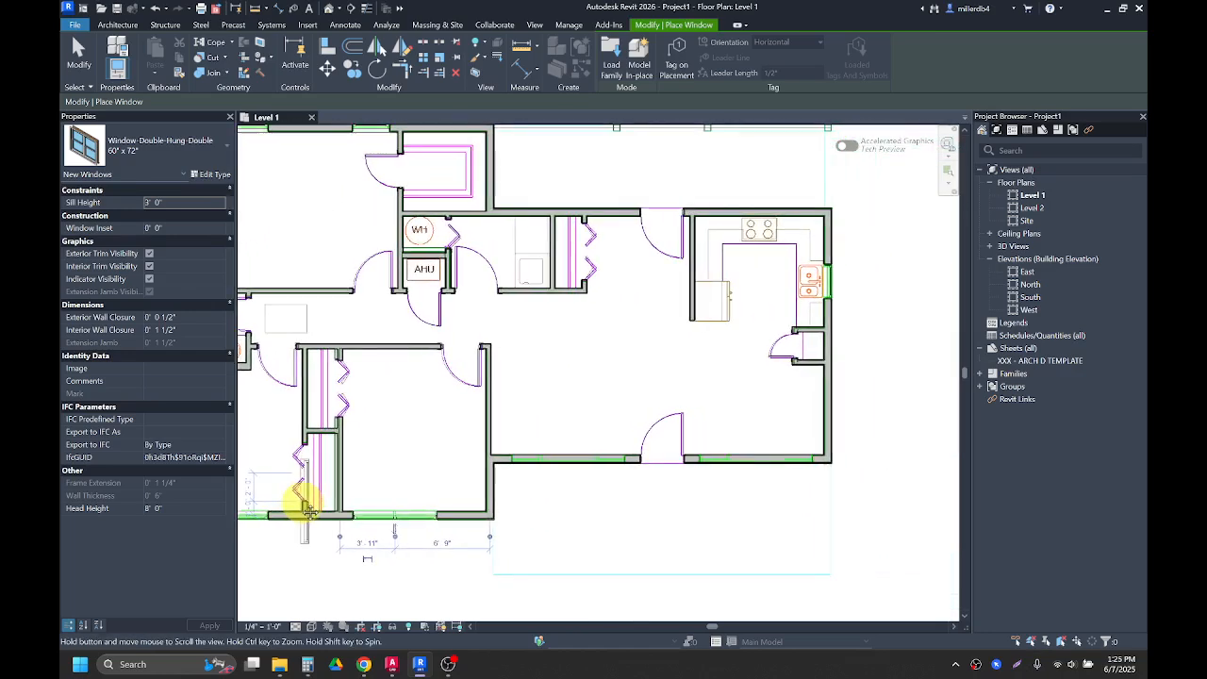
{"action": "scroll", "coordinate": [751, 458], "scroll_direction": "up", "scroll_amount": 1}
{"action": "scroll", "coordinate": [752, 457], "scroll_direction": "up", "scroll_amount": 1}
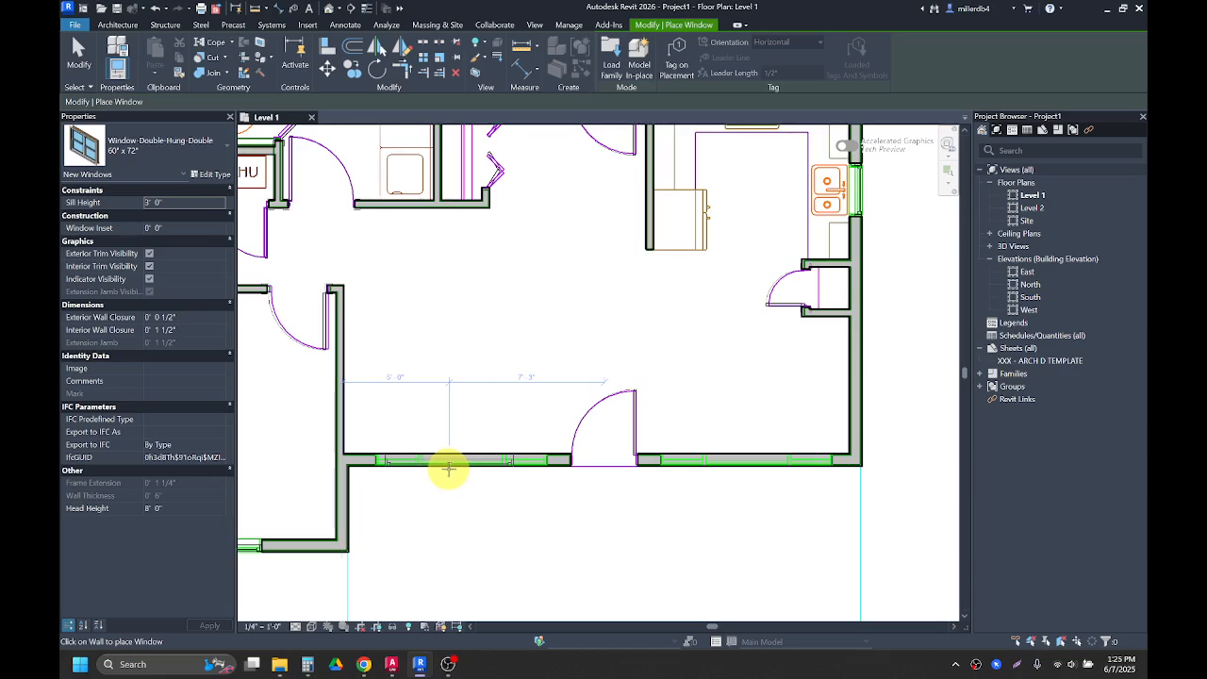
{"action": "key", "text": "Escape"}
{"action": "key", "text": "Escape"}
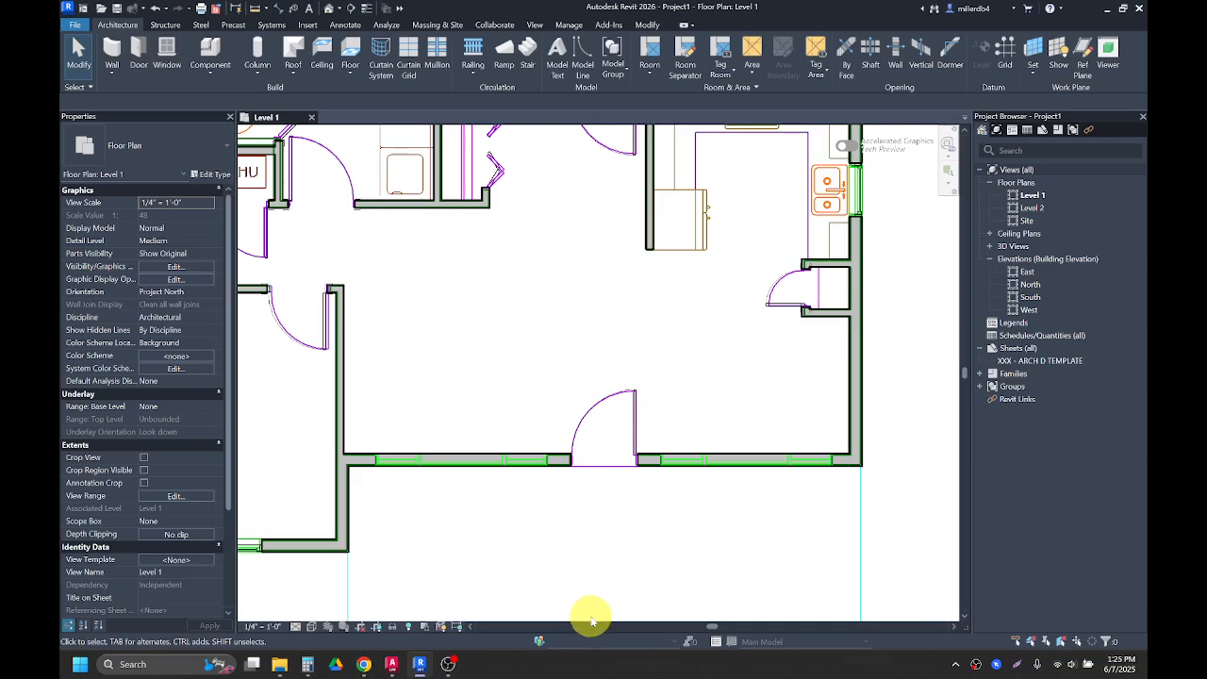
Step: Load the Window-Casement-Triple-Side-Transom family from the Autodesk library's Windows category
{"action": "left_click", "coordinate": [308, 25]}
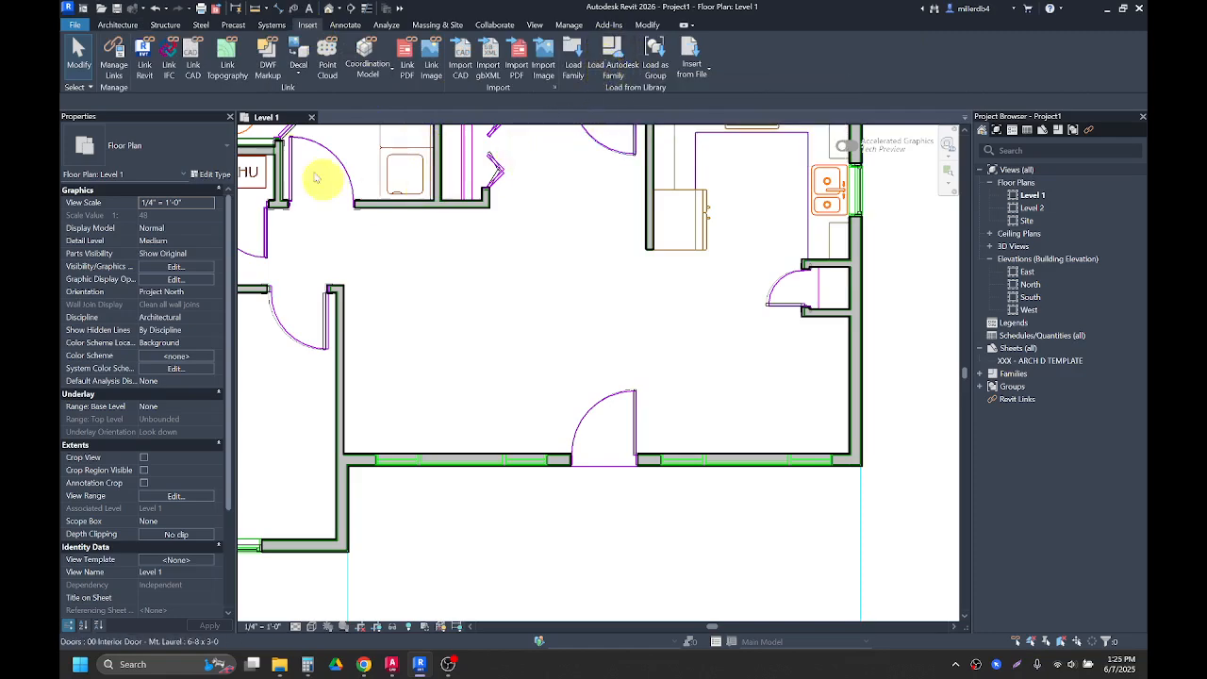
{"action": "left_click", "coordinate": [129, 27]}
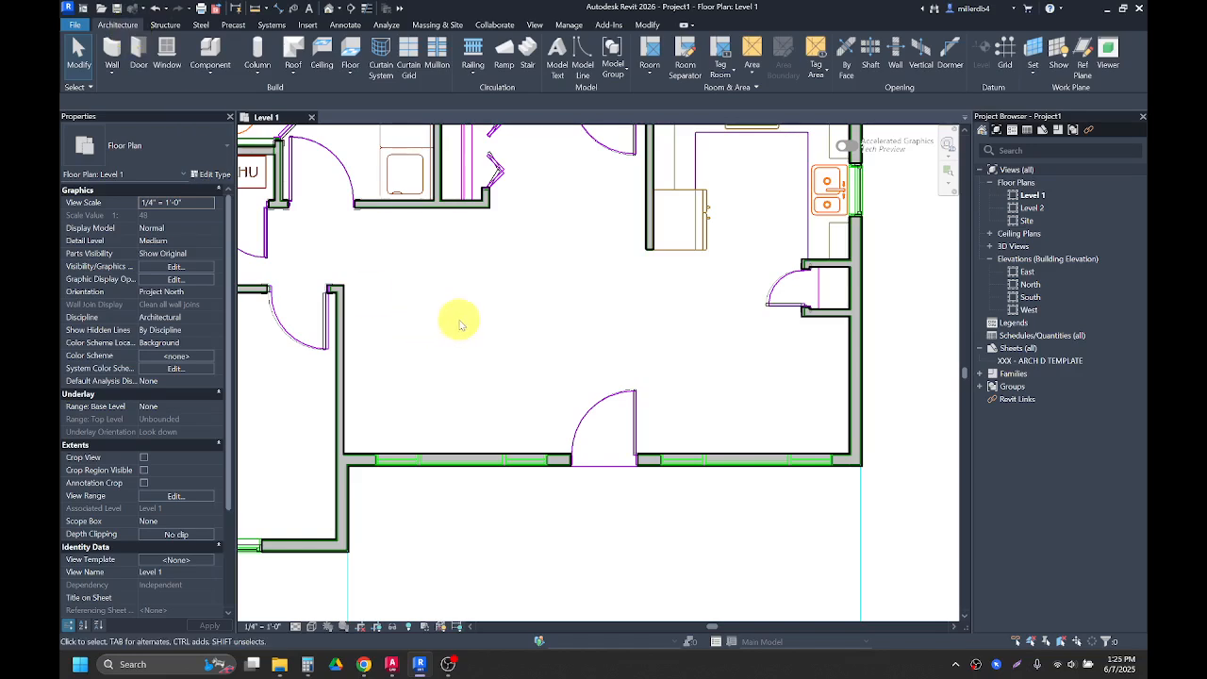
{"action": "key", "text": "l"}
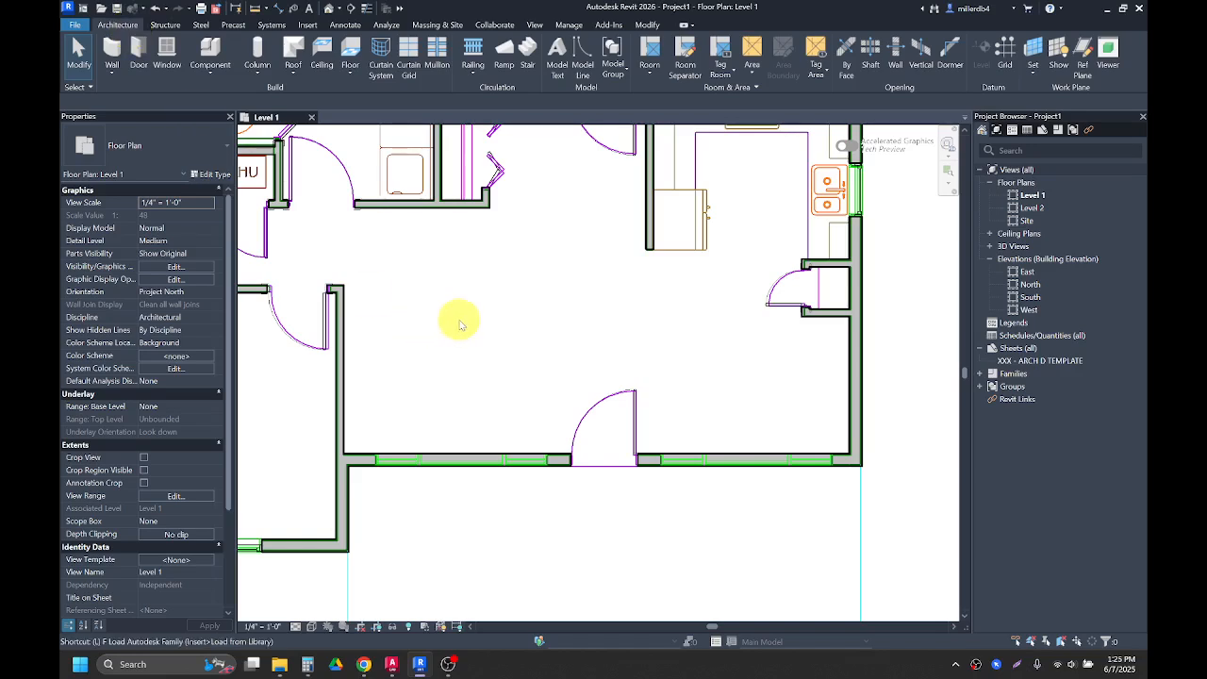
{"action": "key", "text": "f"}
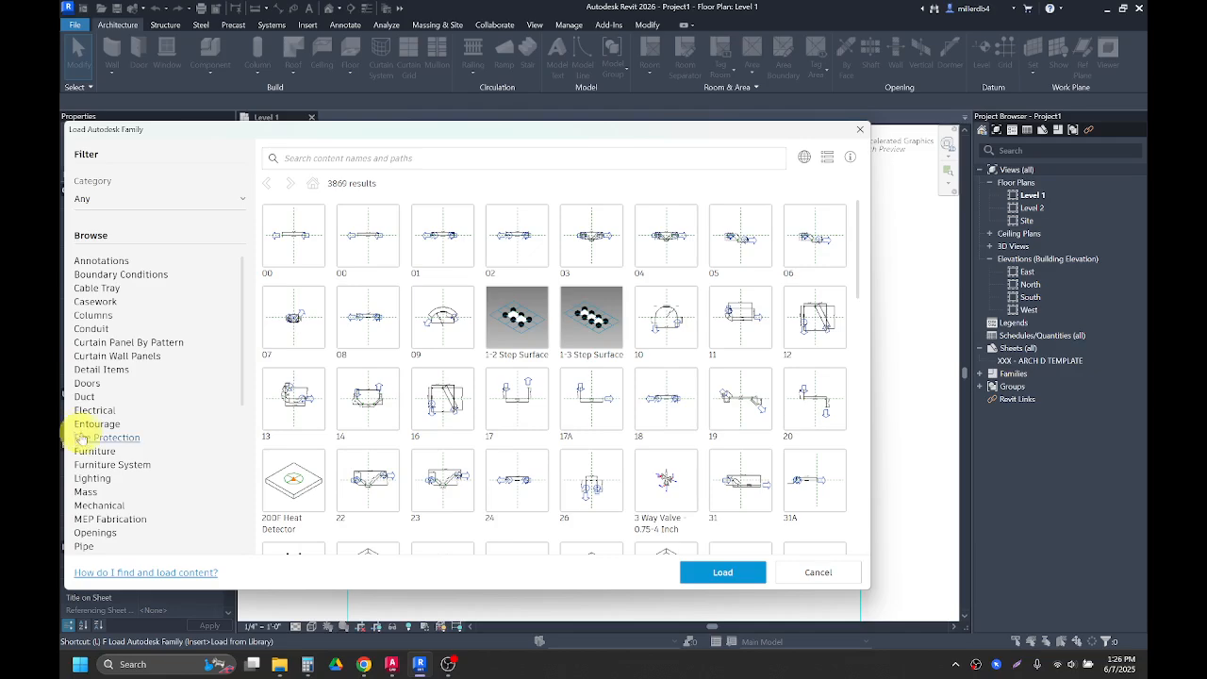
{"action": "scroll", "coordinate": [82, 436], "scroll_direction": "down", "scroll_amount": 7}
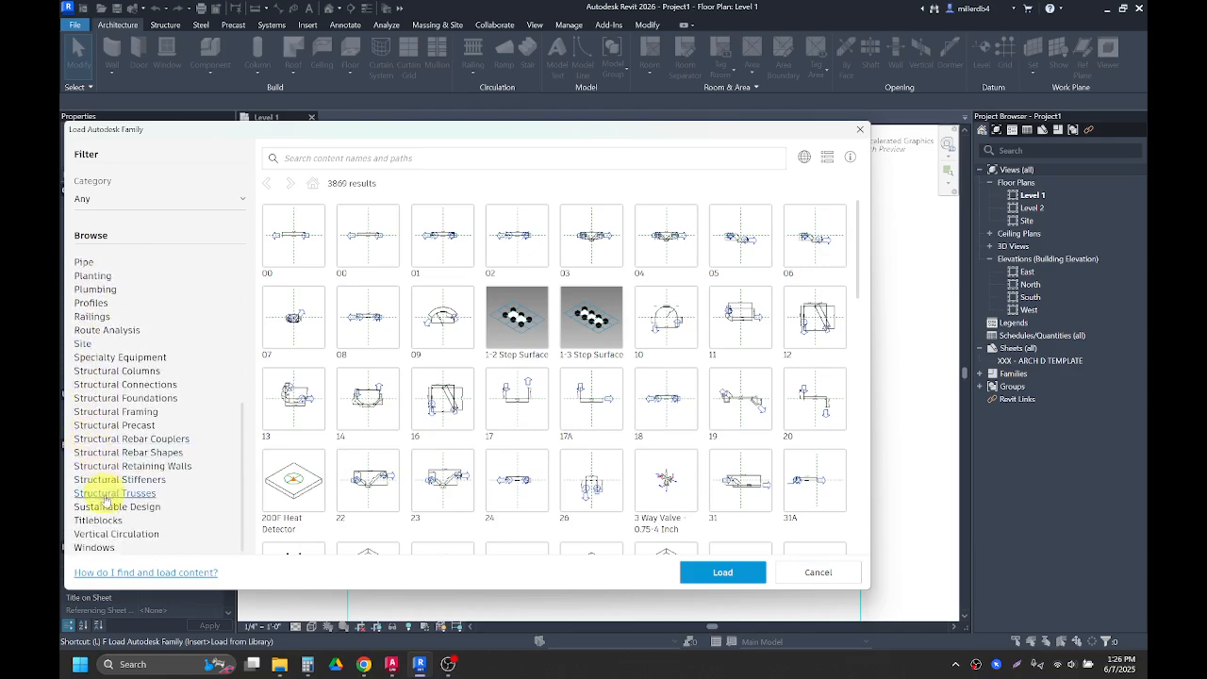
{"action": "left_click", "coordinate": [94, 547]}
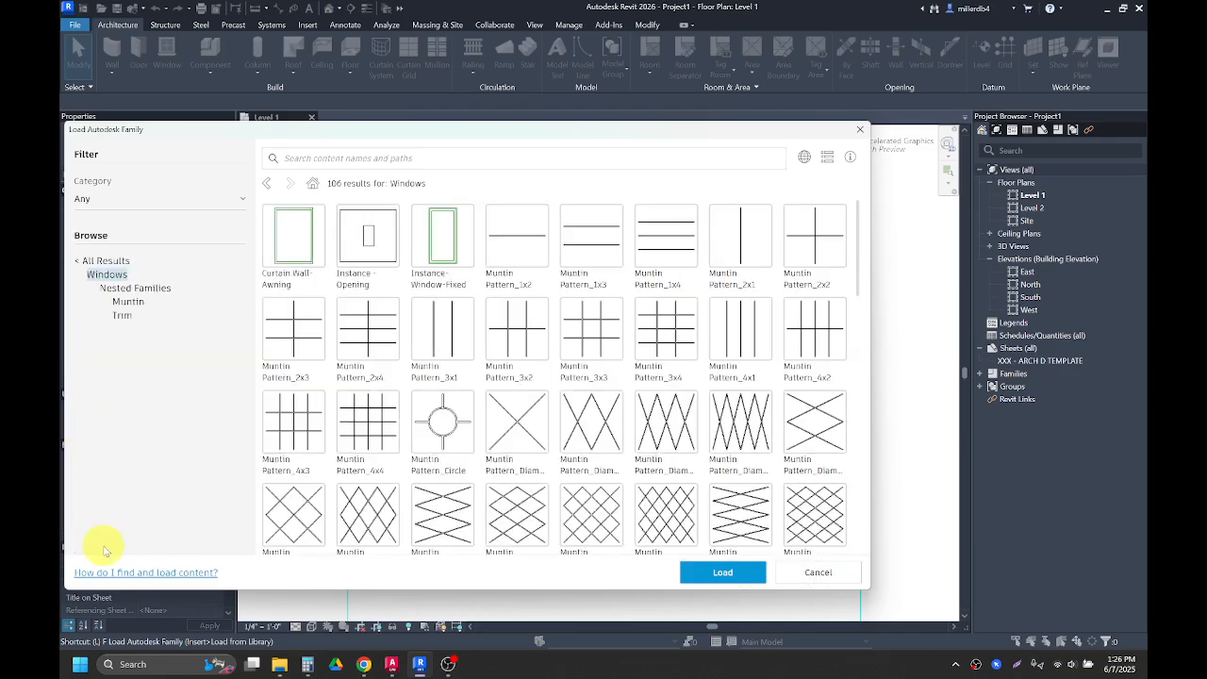
{"action": "scroll", "coordinate": [617, 304], "scroll_direction": "down", "scroll_amount": 5}
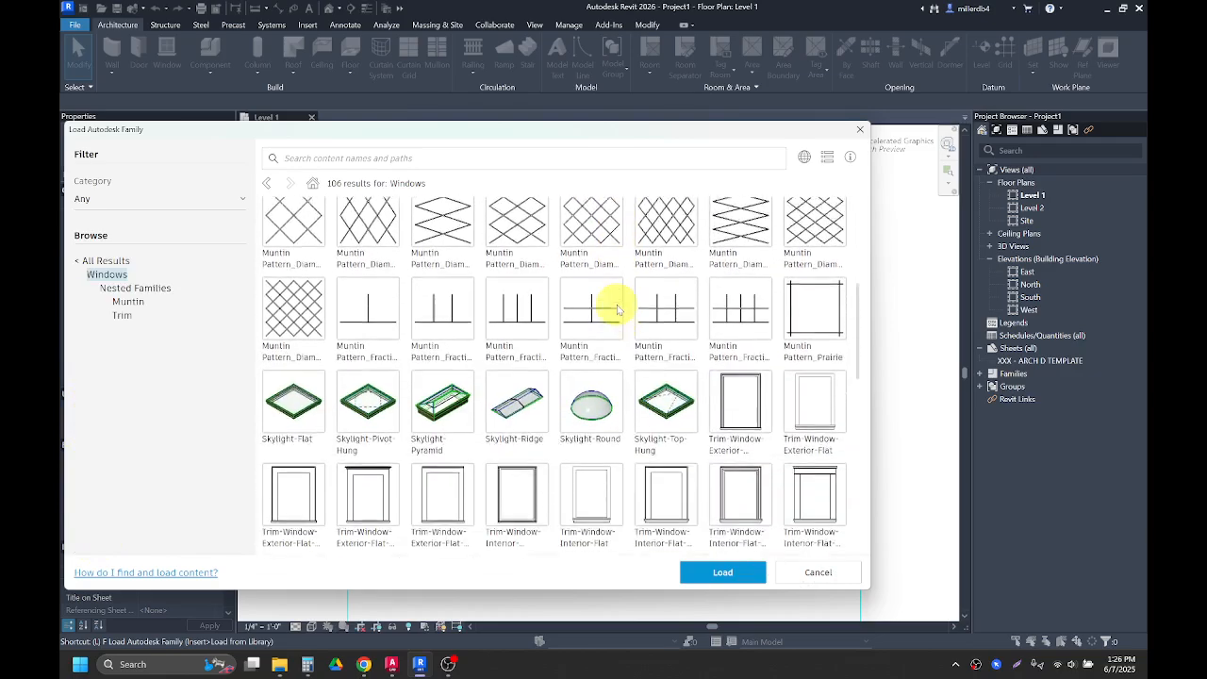
{"action": "scroll", "coordinate": [616, 304], "scroll_direction": "down", "scroll_amount": 6}
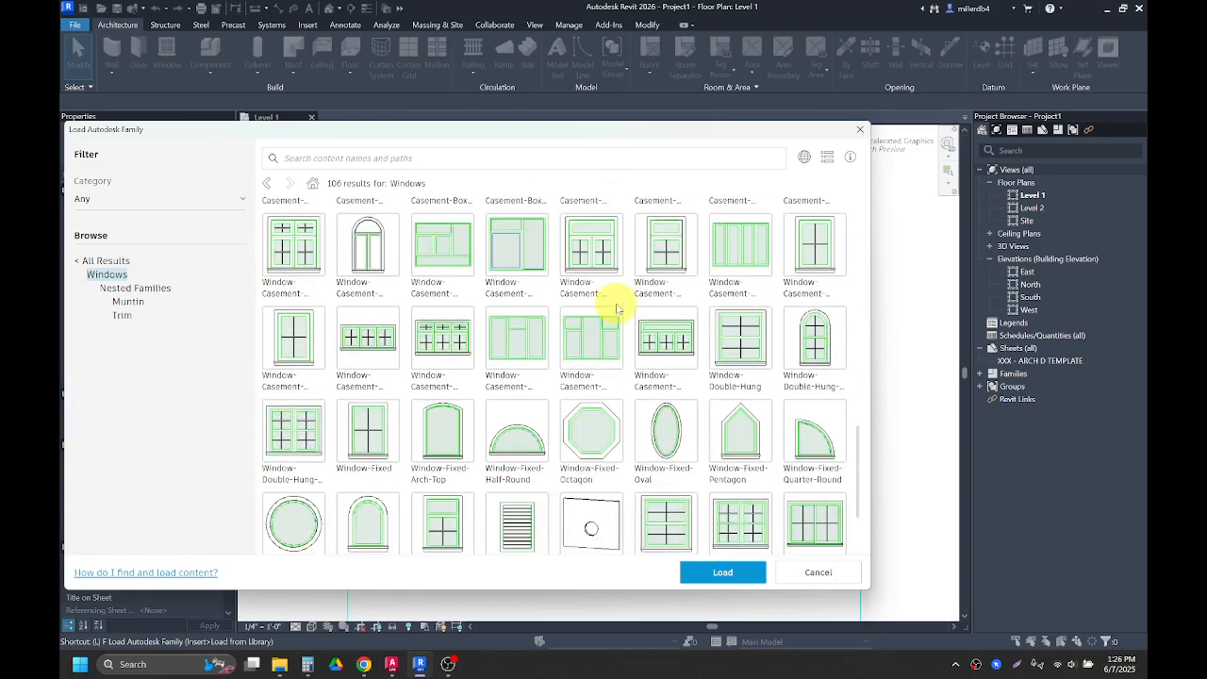
{"action": "scroll", "coordinate": [615, 321], "scroll_direction": "down", "scroll_amount": 2}
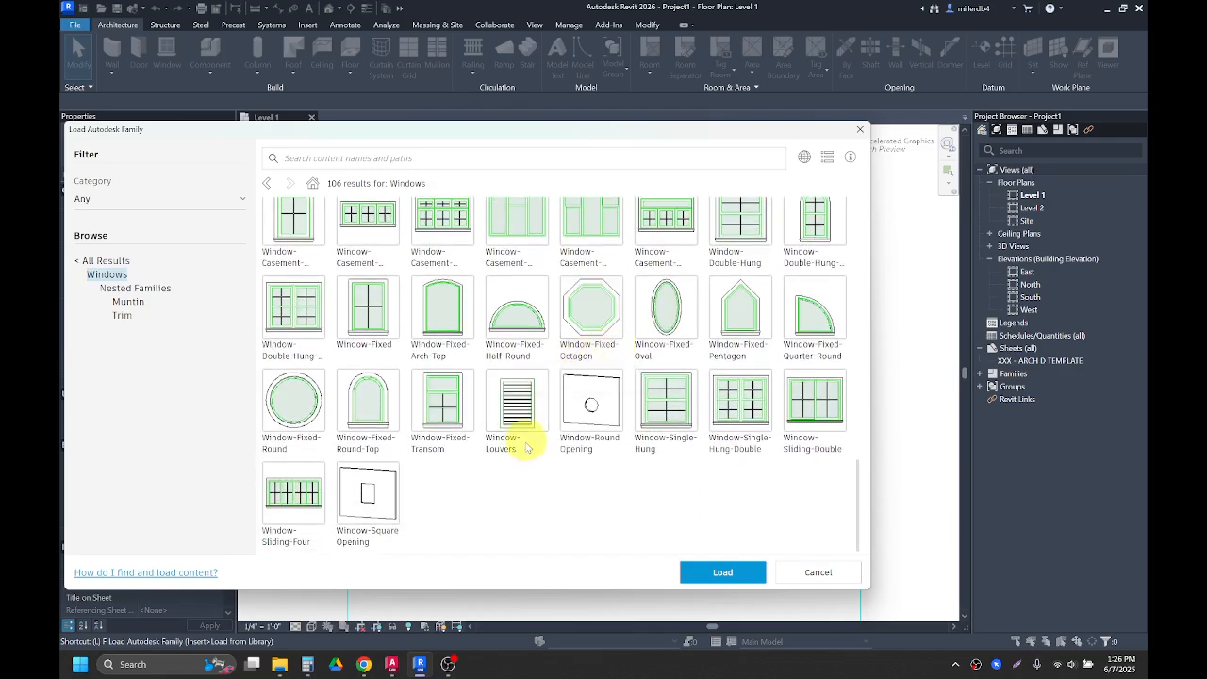
{"action": "scroll", "coordinate": [524, 448], "scroll_direction": "up", "scroll_amount": 1}
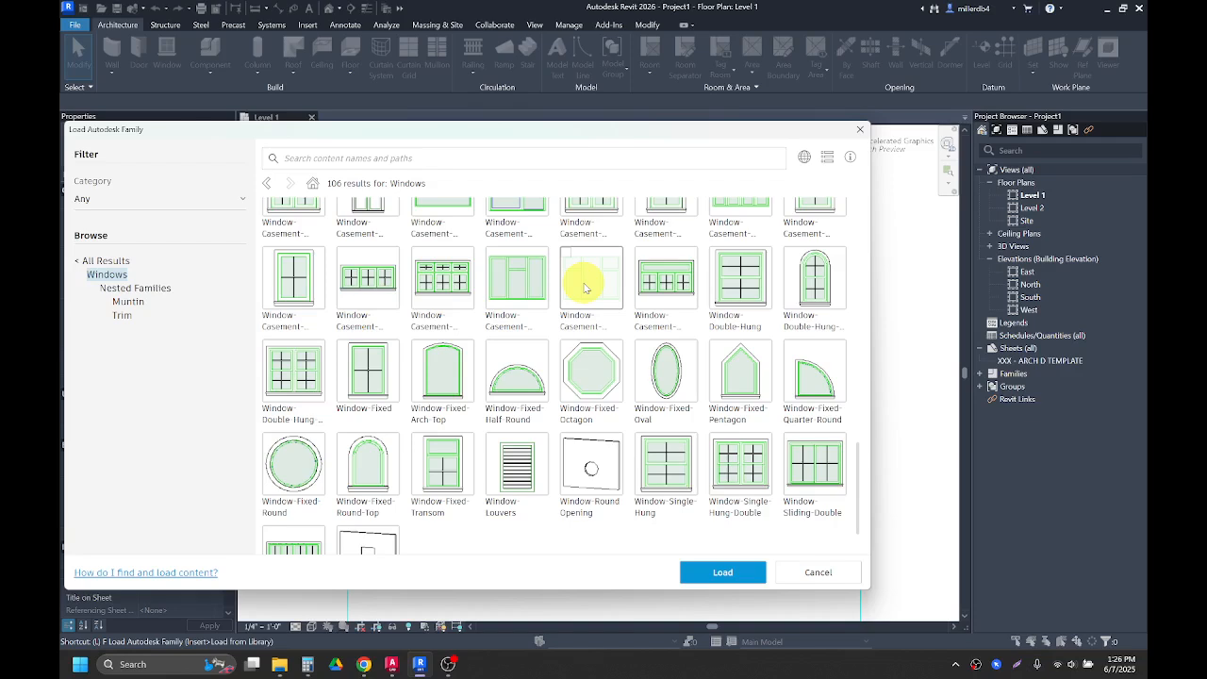
{"action": "left_click", "coordinate": [585, 288]}
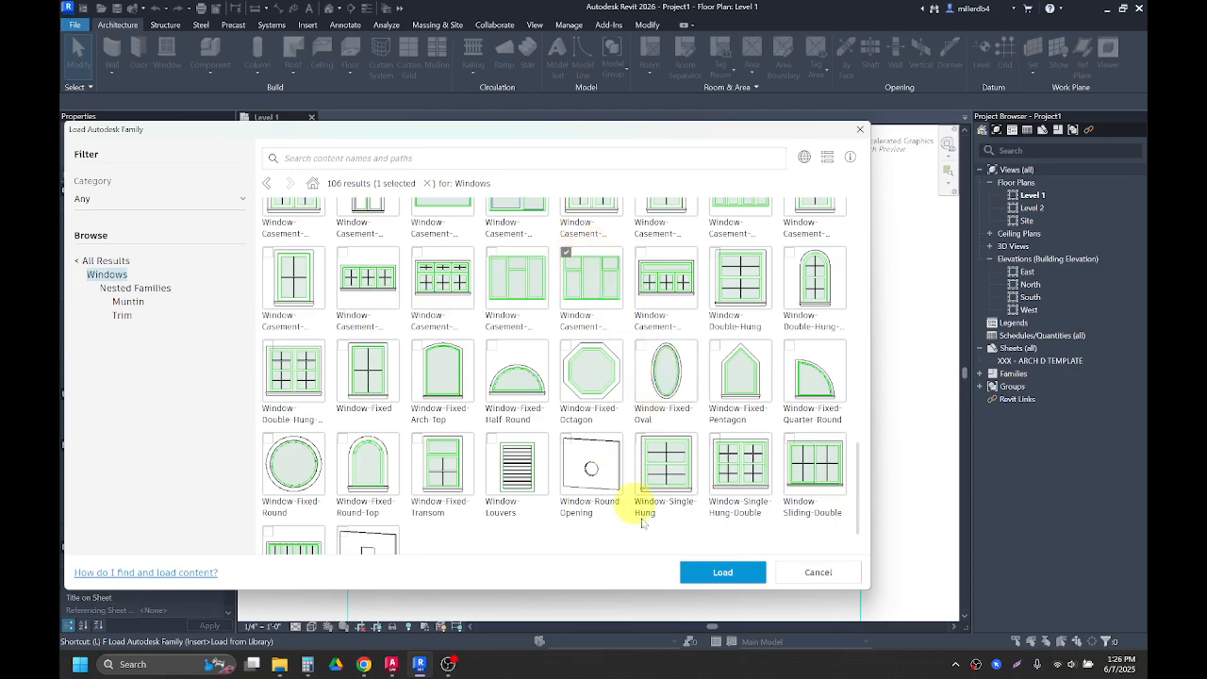
{"action": "left_click", "coordinate": [717, 575]}
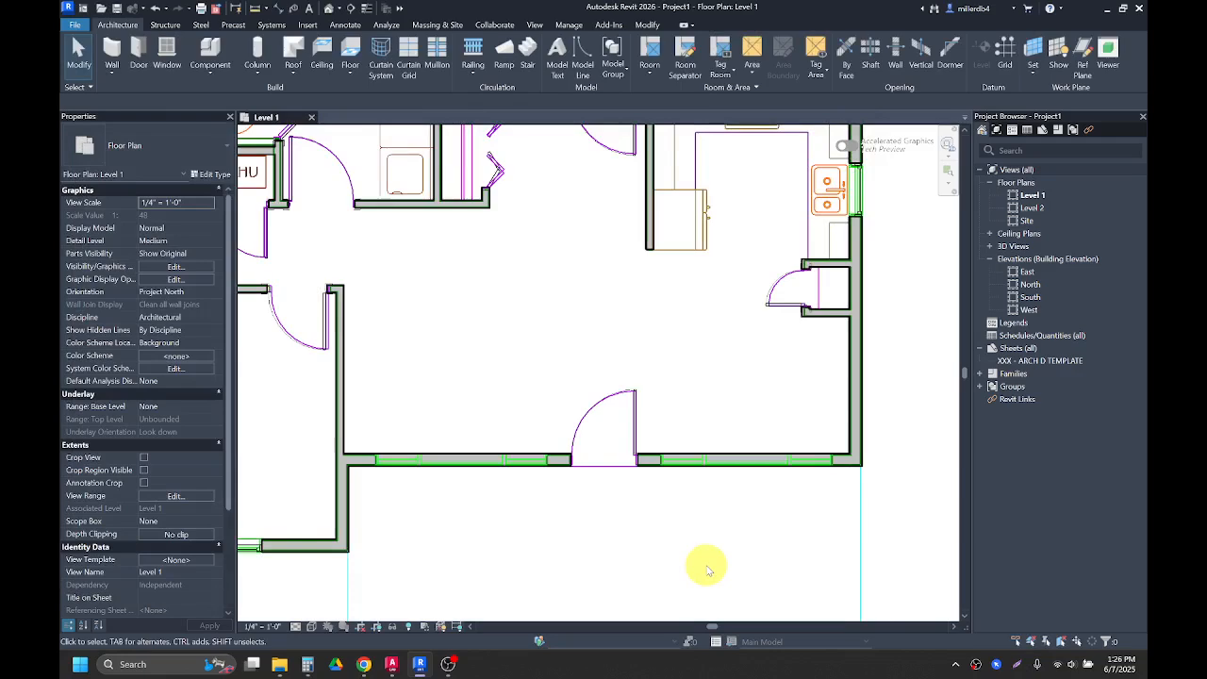
Step: Try to set the Window-Casement-Triple-Side-Transom 72" x 53" type's width to 8' 8"
{"action": "key", "text": "w"}
{"action": "key", "text": "n"}
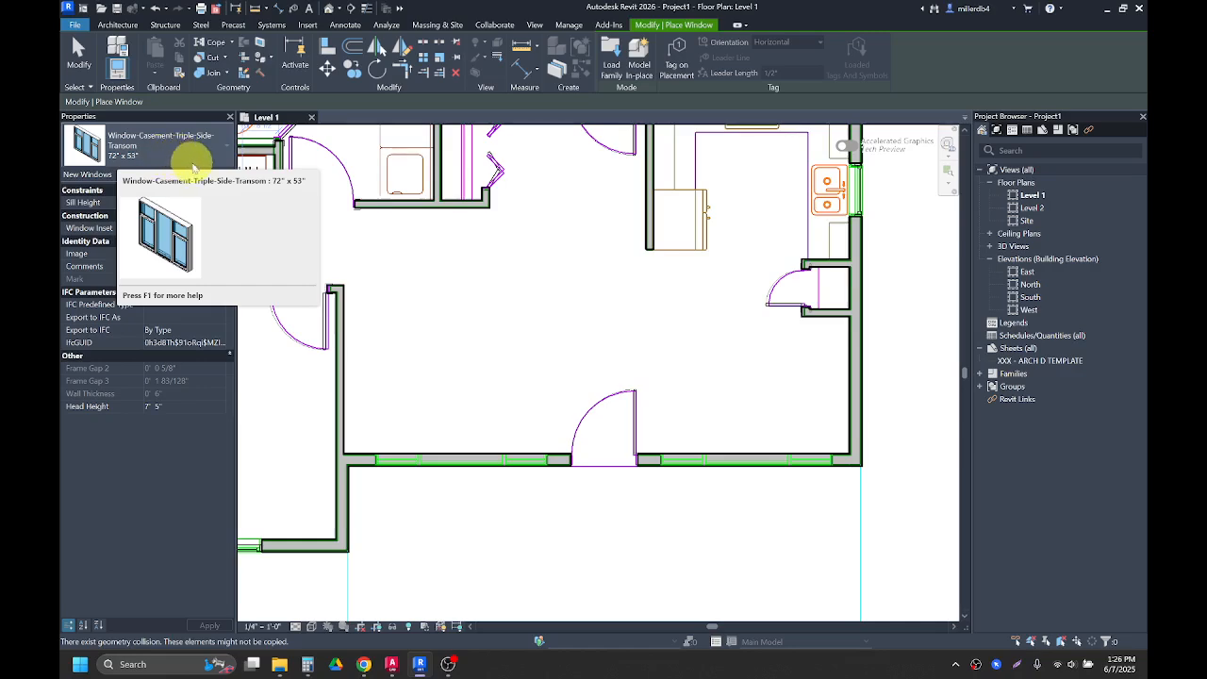
{"action": "left_click", "coordinate": [211, 178]}
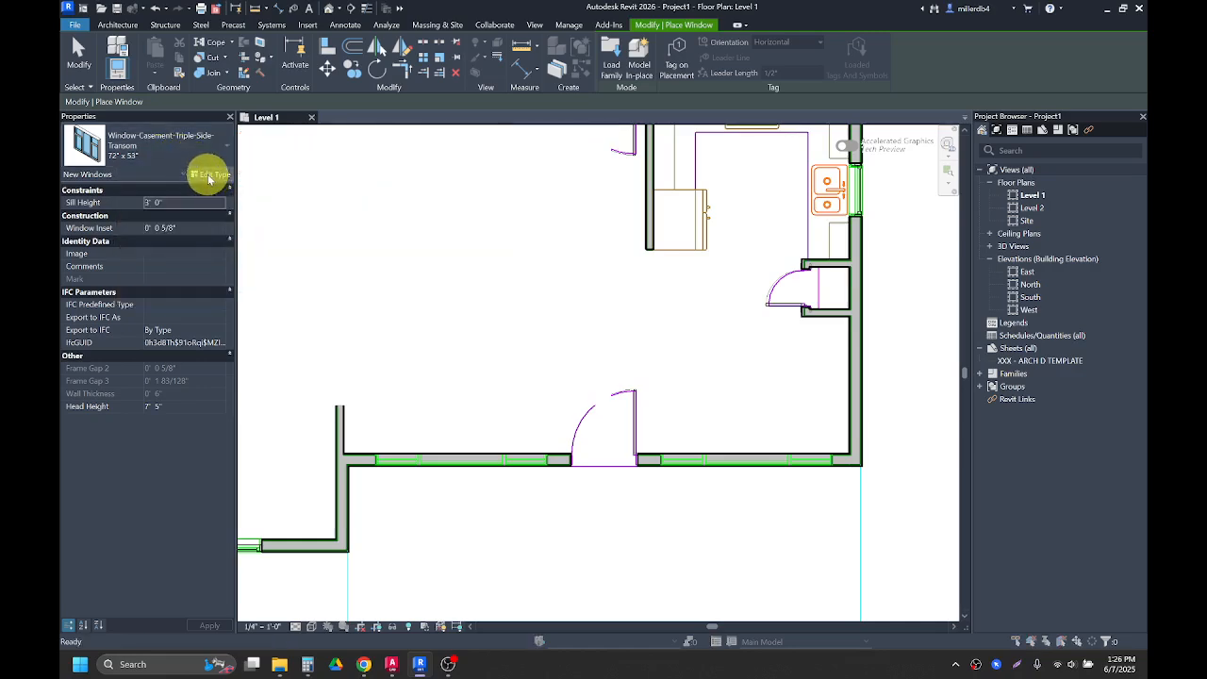
{"action": "left_click", "coordinate": [220, 342]}
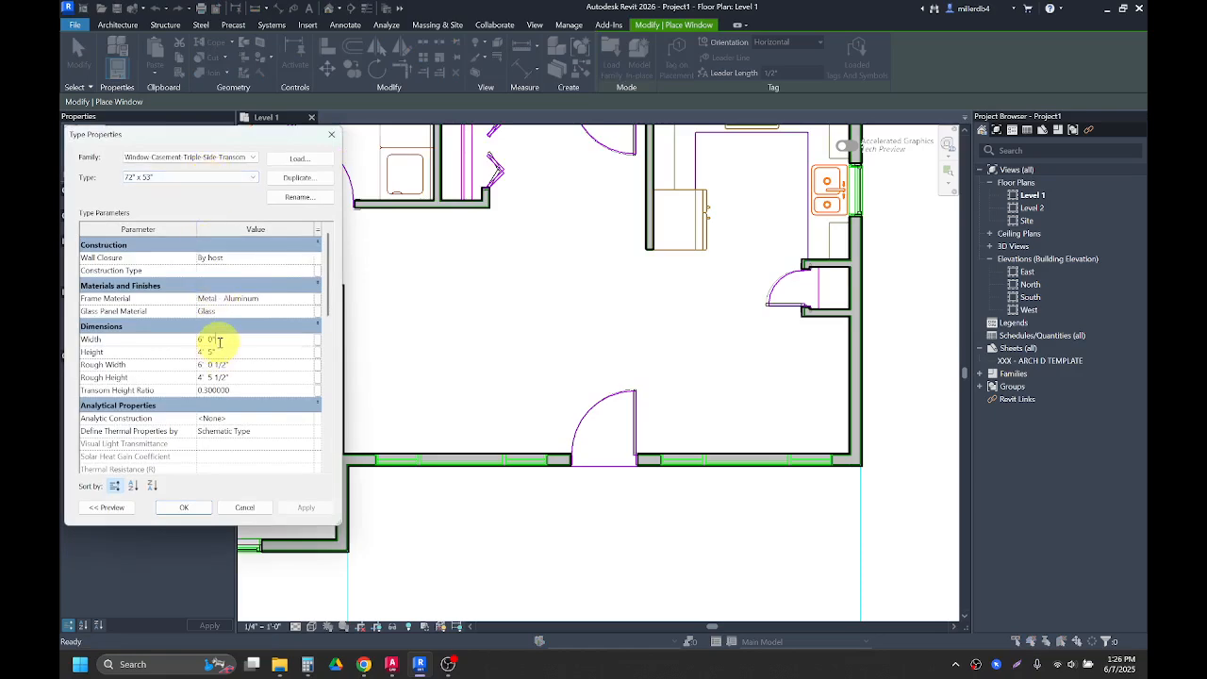
{"action": "left_click_drag", "start_coordinate": [200, 338], "coordinate": [227, 338]}
{"action": "type", "text": "8' 8"}
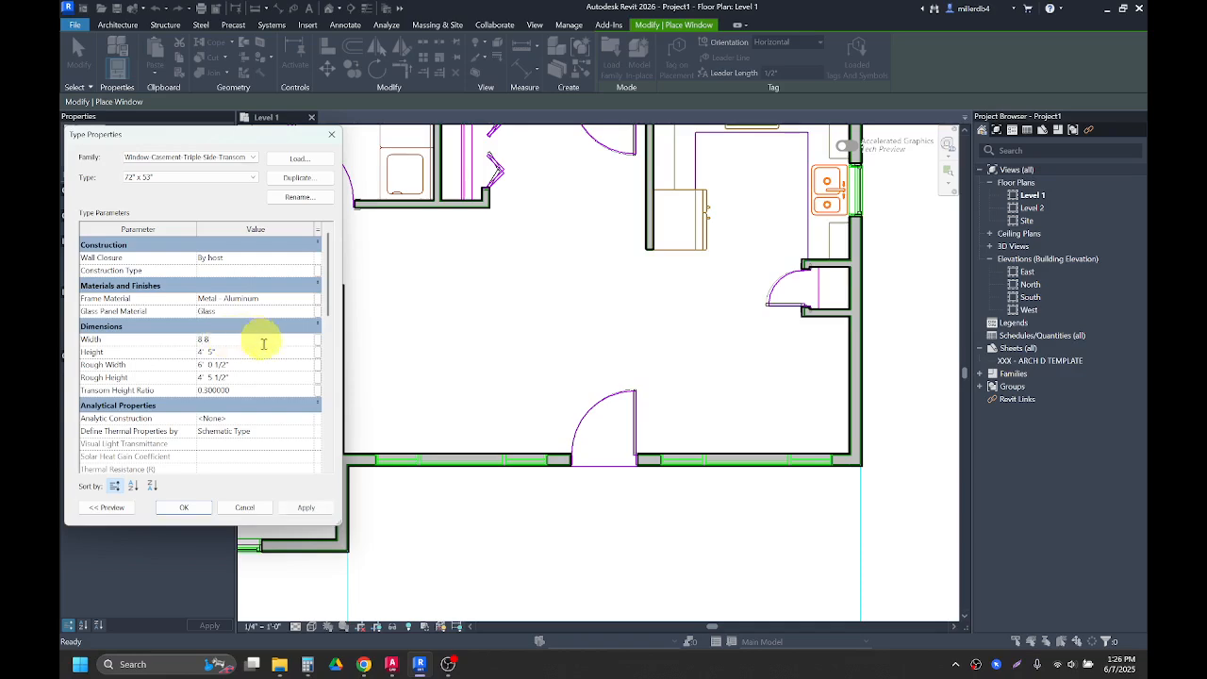
{"action": "left_click", "coordinate": [244, 507]}
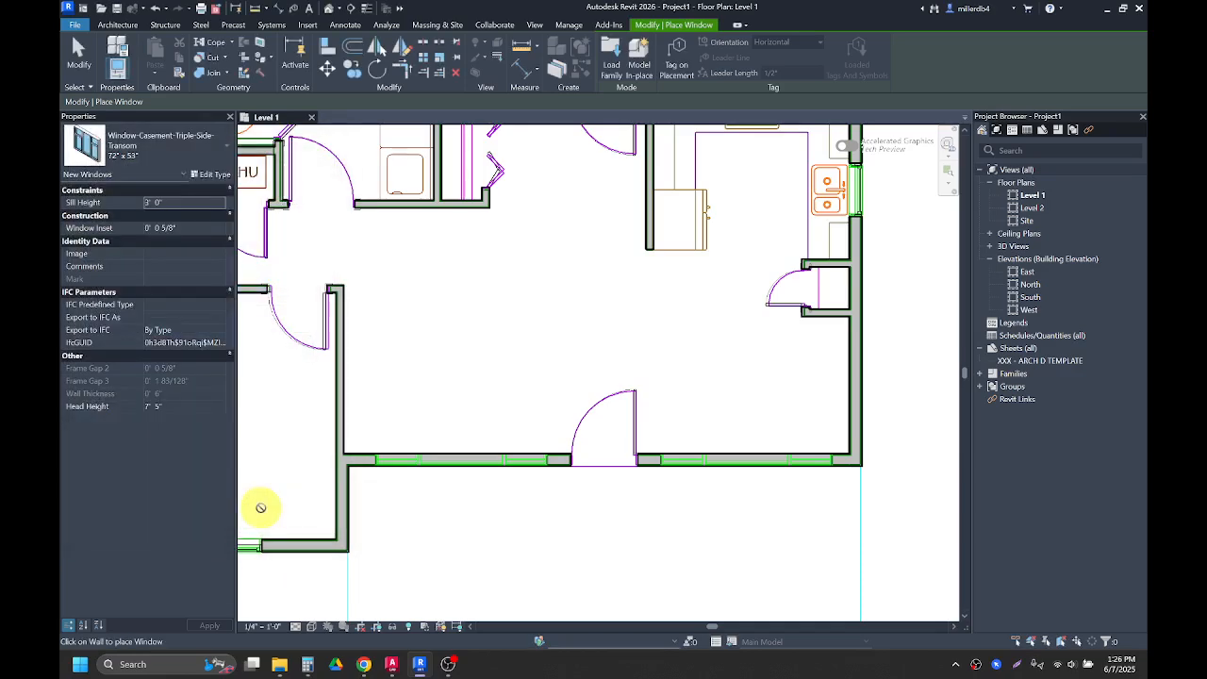
Step: Duplicate the casement transom window type as 8'8 X 5'0 with width 8' 8" and height 5' 0"
{"action": "left_click", "coordinate": [204, 174]}
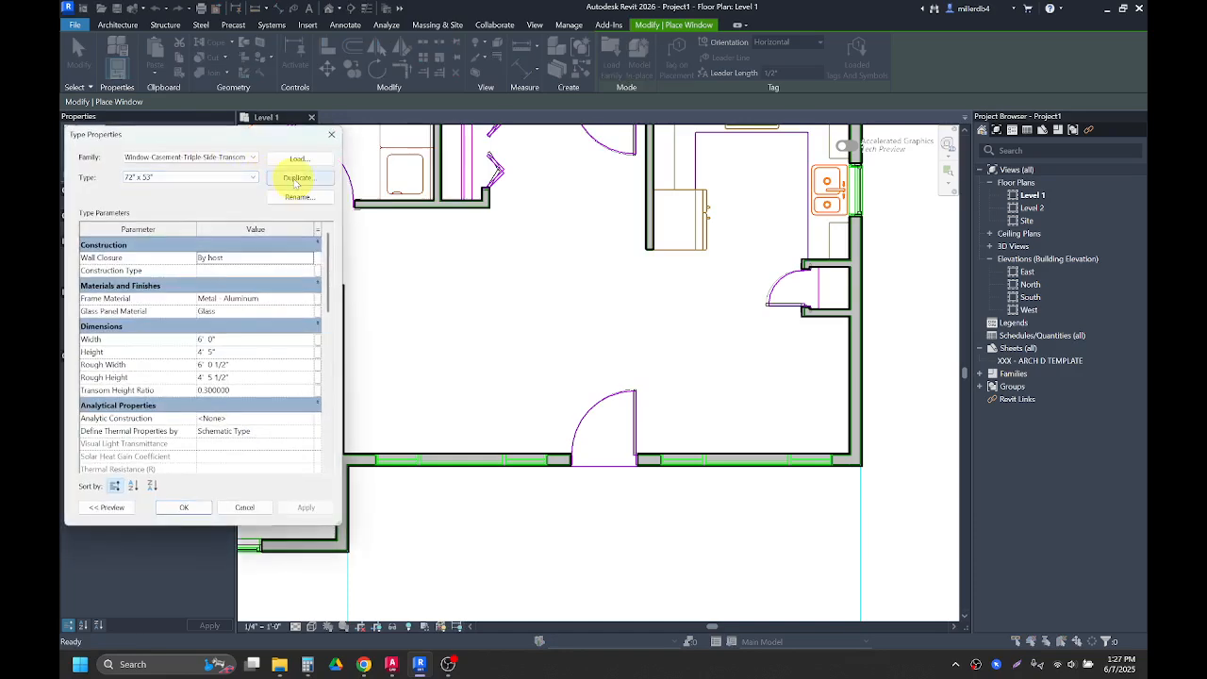
{"action": "left_click", "coordinate": [296, 178]}
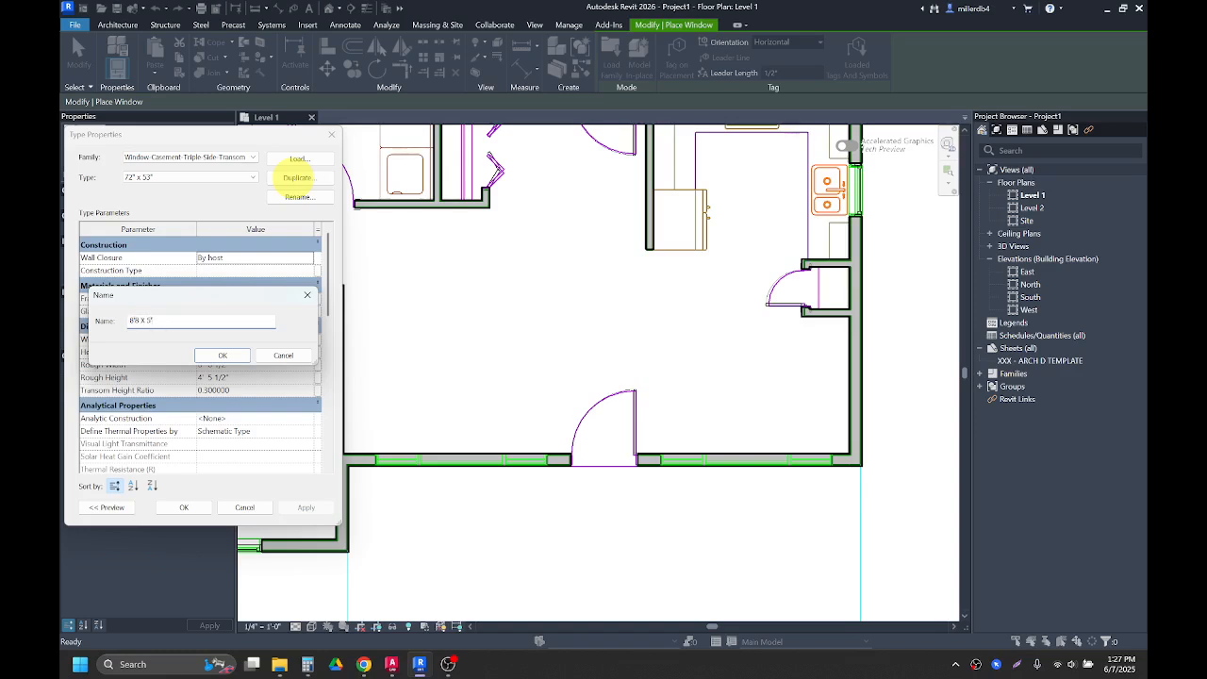
{"action": "left_click", "coordinate": [221, 355]}
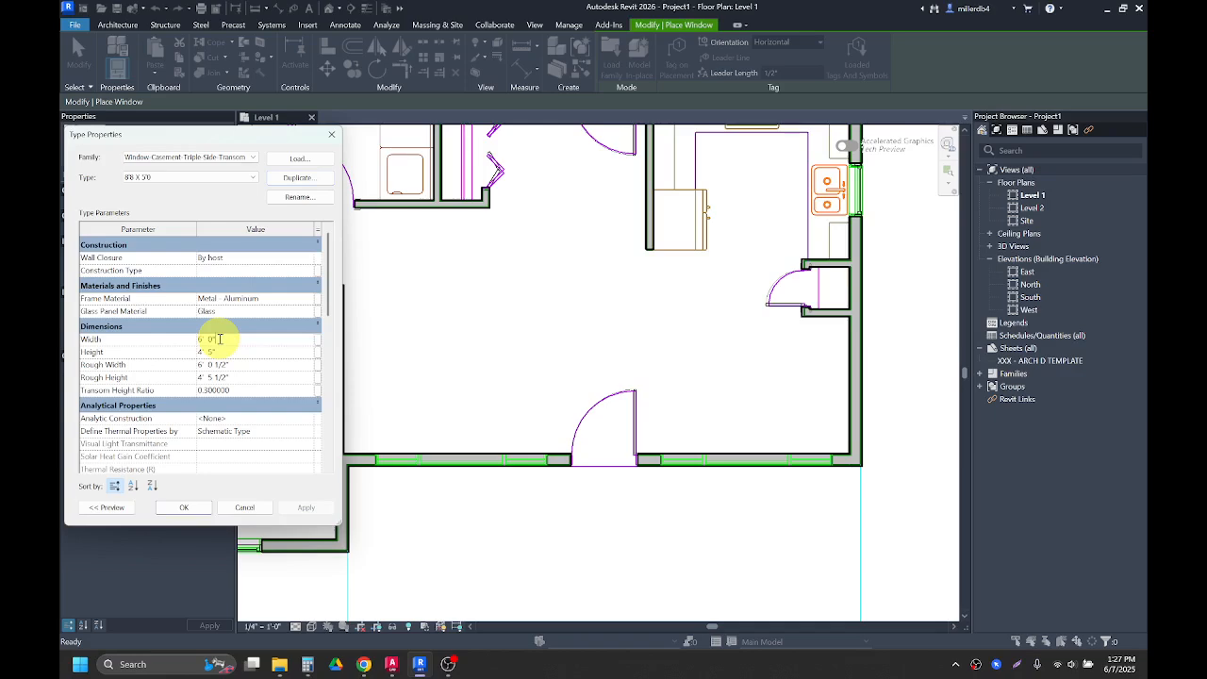
{"action": "left_click_drag", "start_coordinate": [219, 339], "coordinate": [189, 343]}
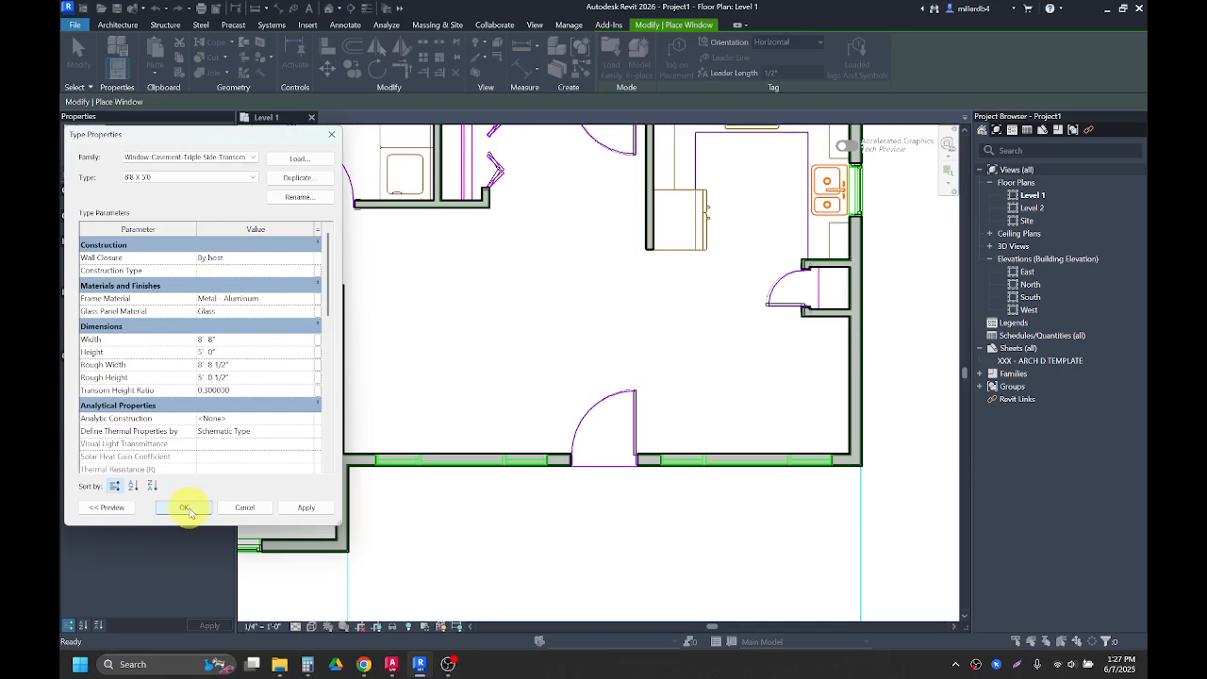
{"action": "left_click", "coordinate": [187, 510]}
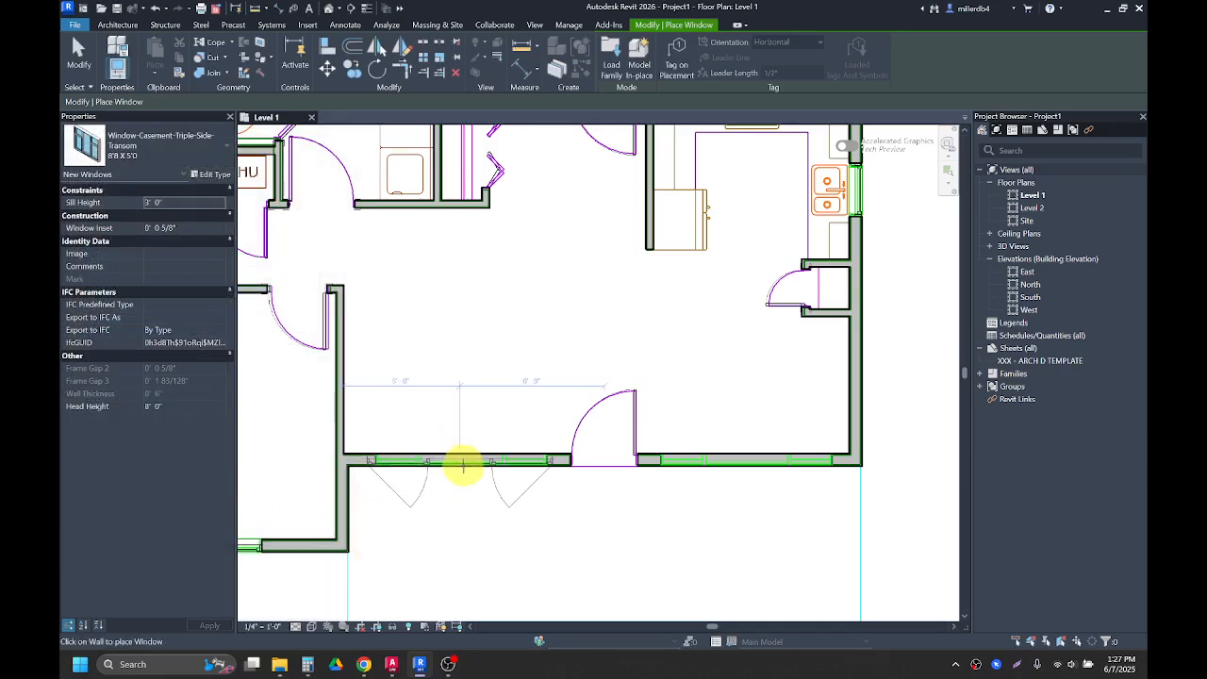
Step: Place two 8'8 X 5'0 casement transom windows on the living room's south exterior wall
{"action": "left_click", "coordinate": [459, 464]}
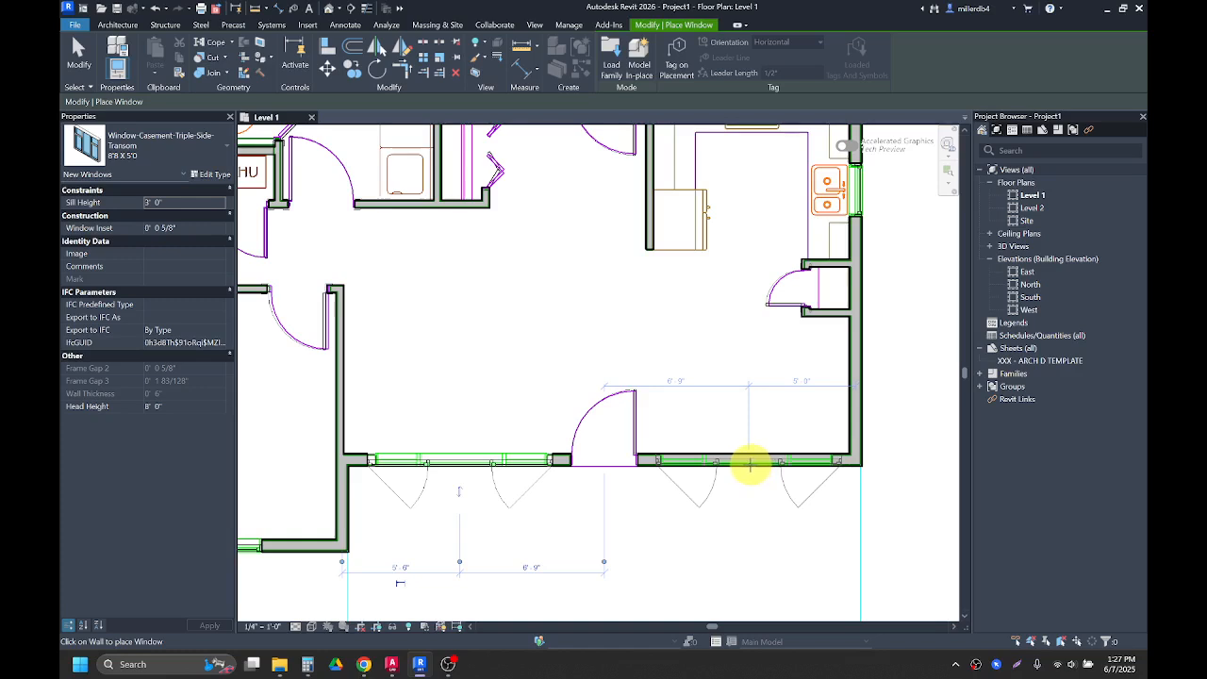
{"action": "left_click", "coordinate": [748, 464]}
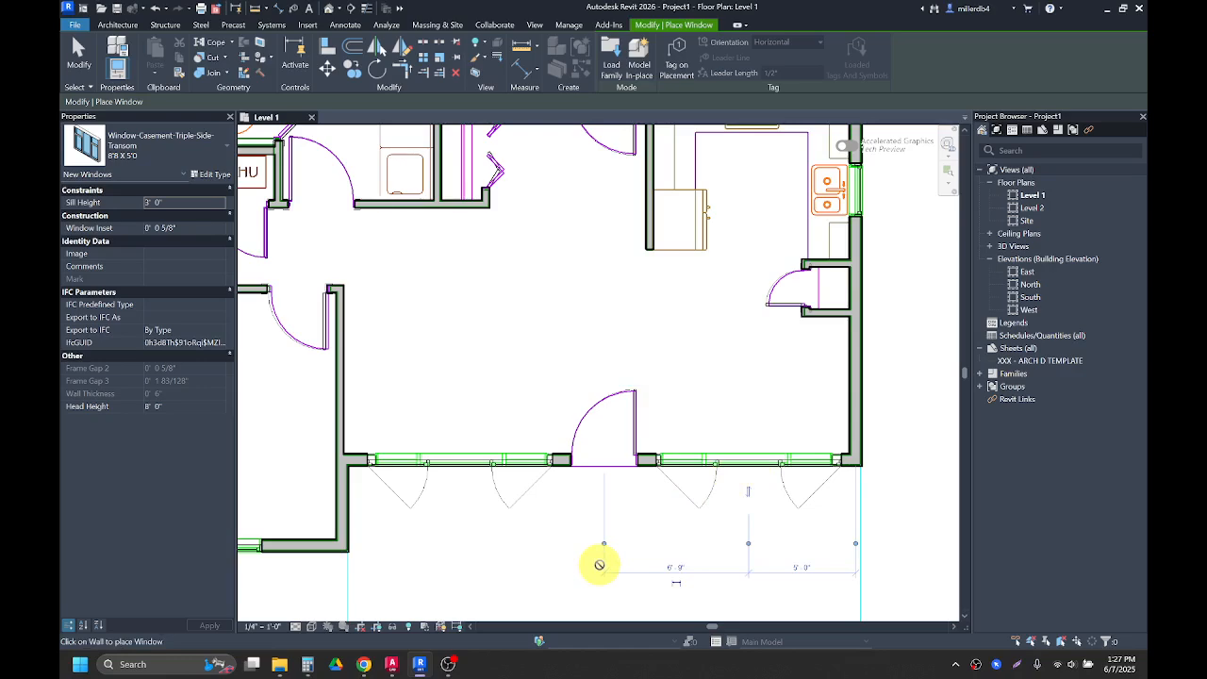
{"action": "scroll", "coordinate": [521, 475], "scroll_direction": "down", "scroll_amount": 2}
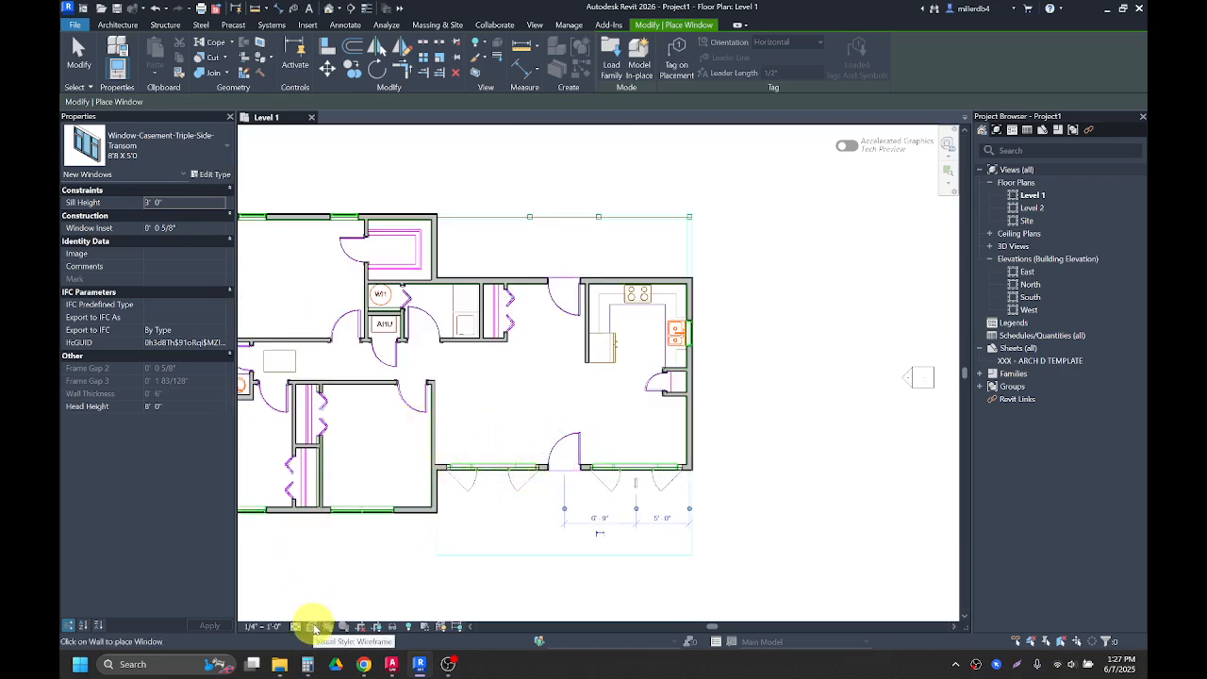
Step: Switch the floor plan to Hidden Line visual style and open the default 3D view
{"action": "left_click", "coordinate": [316, 627]}
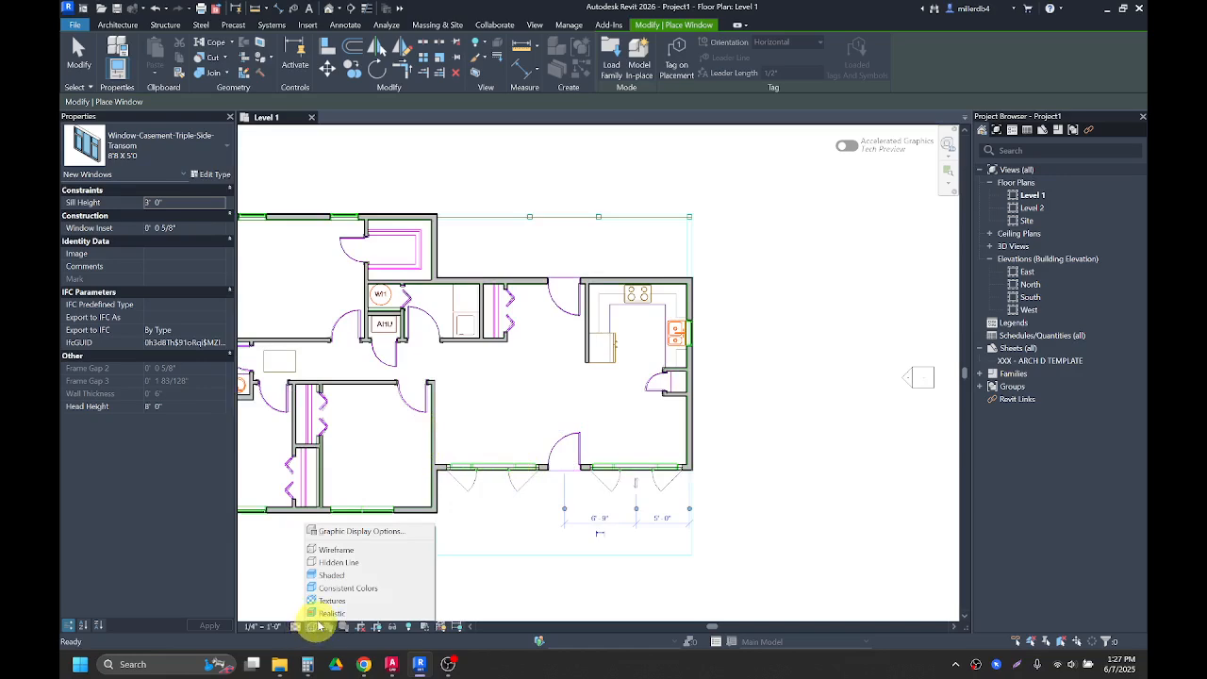
{"action": "left_click", "coordinate": [328, 563]}
{"action": "scroll", "coordinate": [321, 563], "scroll_direction": "down", "scroll_amount": 1}
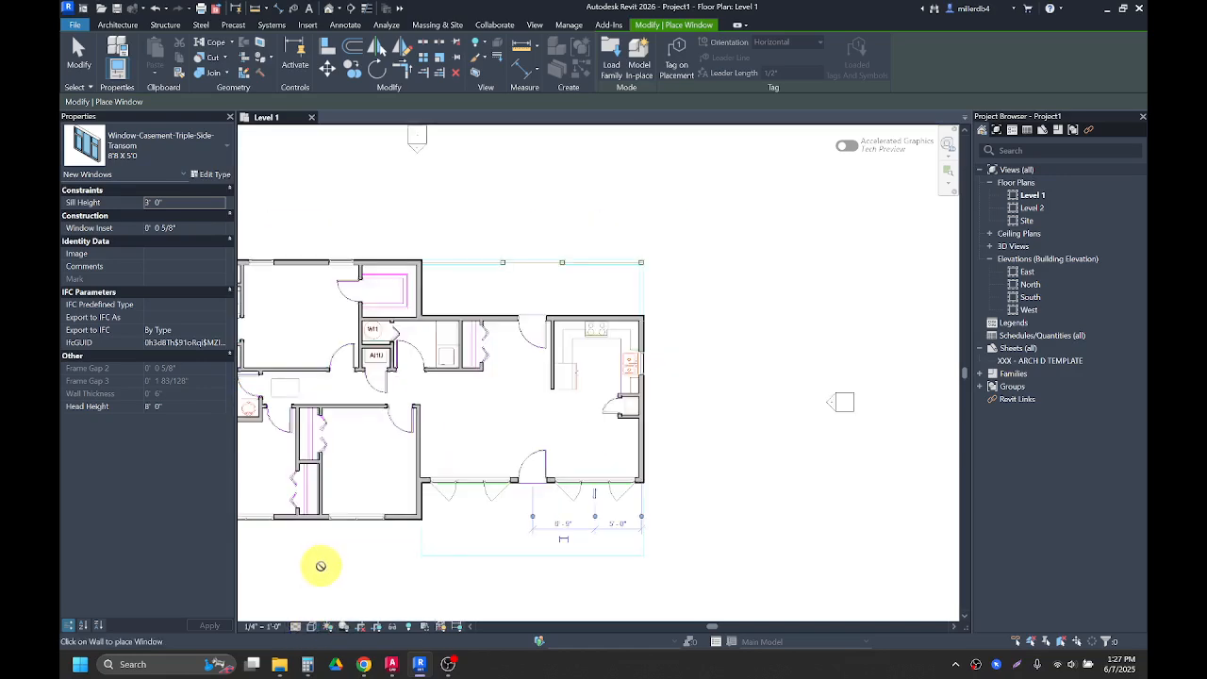
{"action": "middle_click_drag", "start_coordinate": [321, 564], "coordinate": [441, 564]}
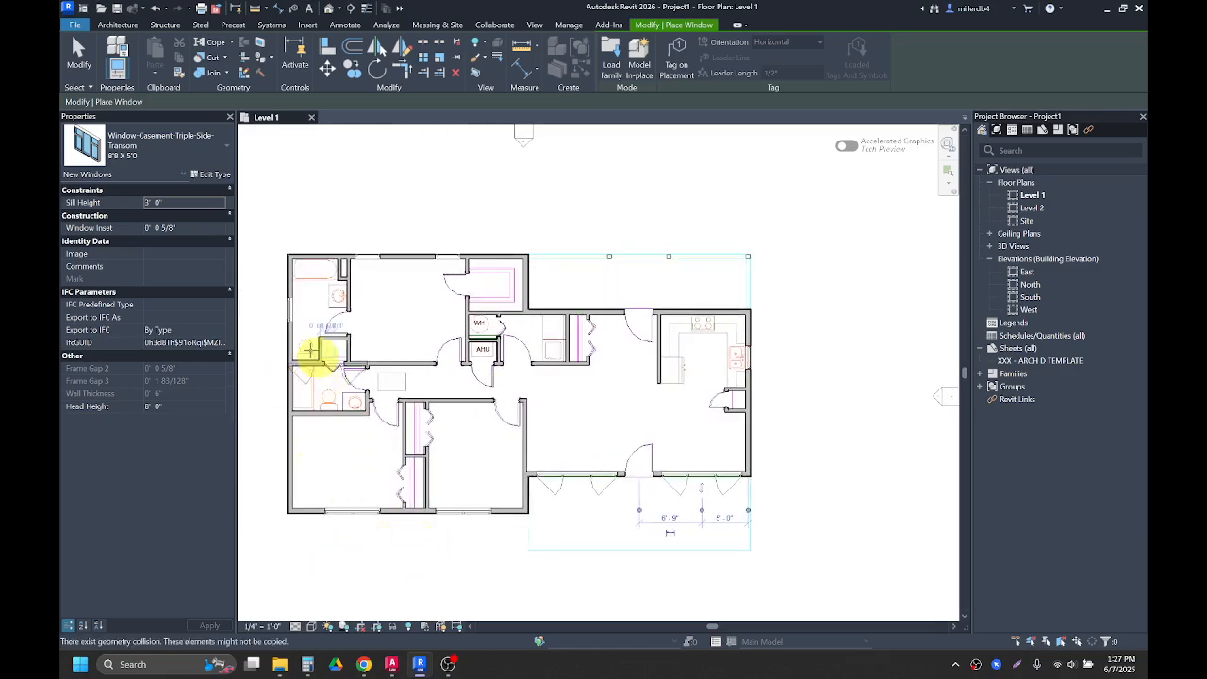
{"action": "left_click", "coordinate": [329, 11]}
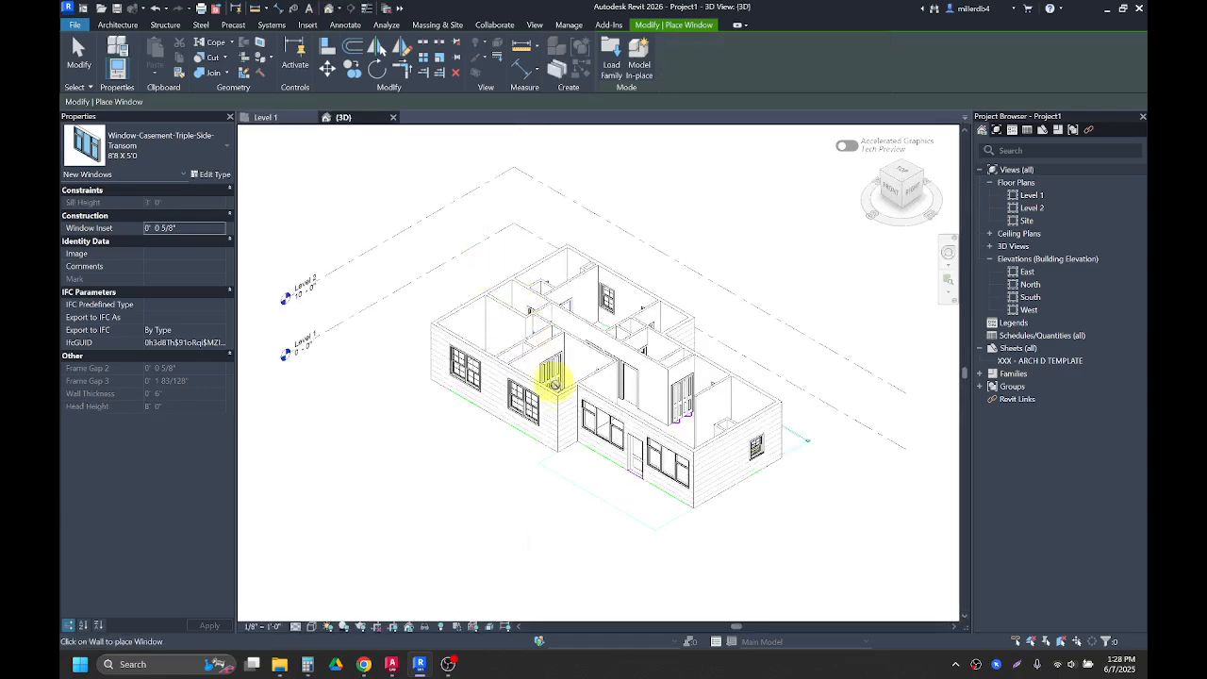
Step: Orbit and zoom around the 3D model to inspect the placed walls, doors and windows
{"action": "mouse_move", "coordinate": [623, 480]}
{"action": "middle_mouse_down", "text": "shift"}
{"action": "mouse_move", "coordinate": [567, 382]}
{"action": "mouse_move", "coordinate": [519, 363]}
{"action": "mouse_move", "coordinate": [566, 382]}
{"action": "mouse_move", "coordinate": [626, 370]}
{"action": "mouse_move", "coordinate": [661, 386]}
{"action": "mouse_move", "coordinate": [673, 437]}
{"action": "mouse_move", "coordinate": [642, 472]}
{"action": "middle_mouse_up", "text": "shift"}
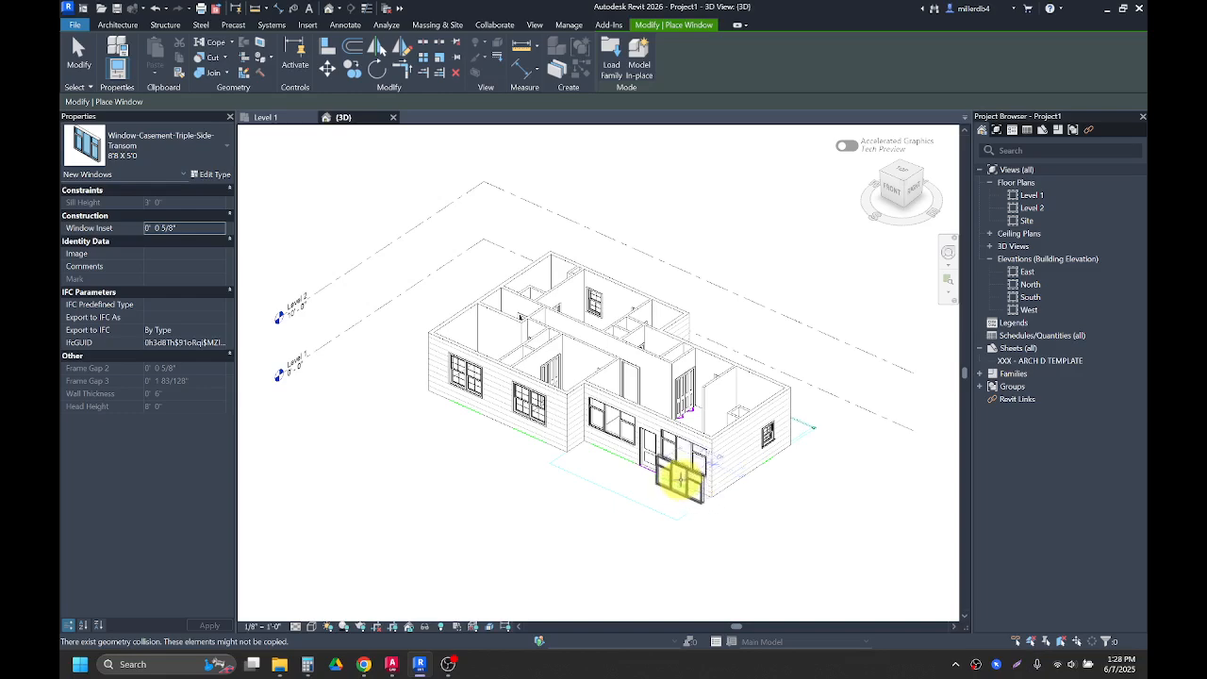
{"action": "middle_click_drag", "start_coordinate": [764, 512], "coordinate": [431, 544], "text": "shift"}
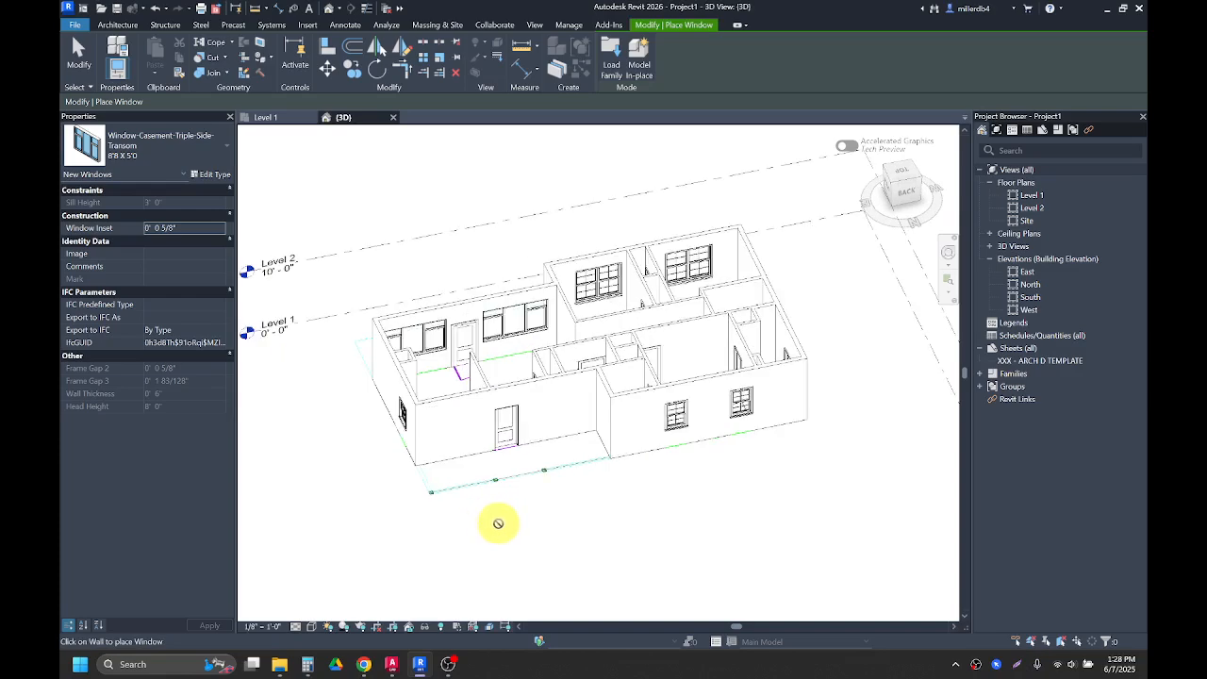
{"action": "key", "text": "Escape"}
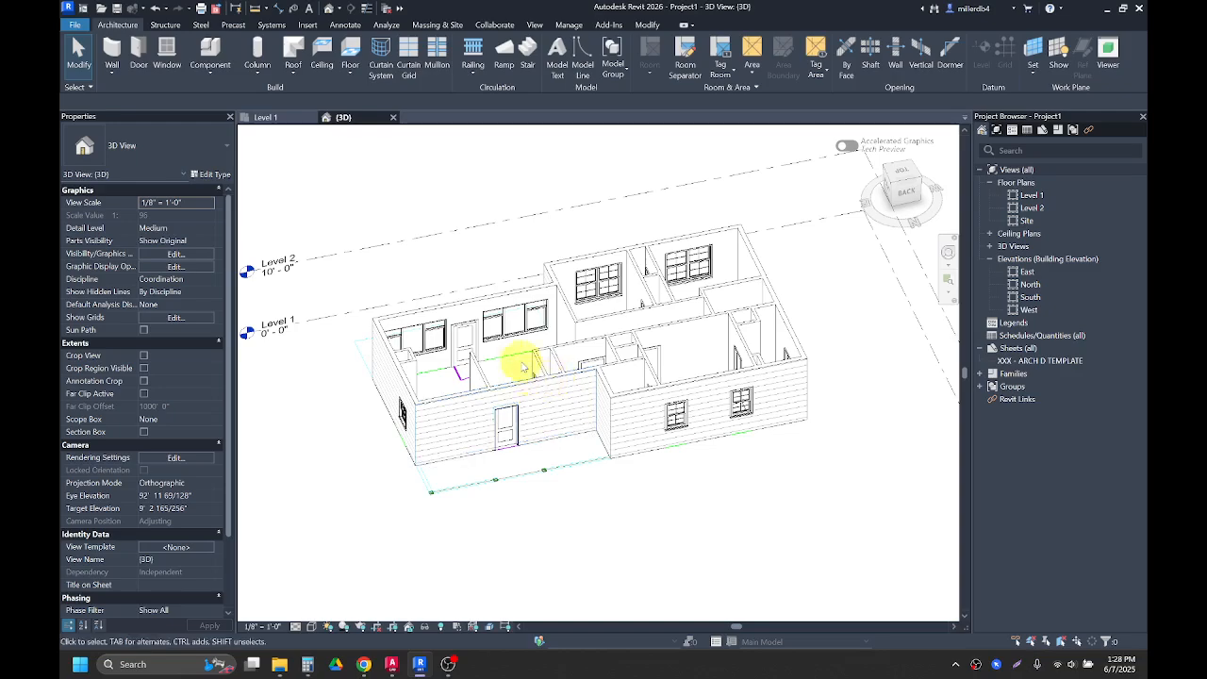
{"action": "left_click", "coordinate": [469, 307]}
{"action": "left_click", "coordinate": [401, 547]}
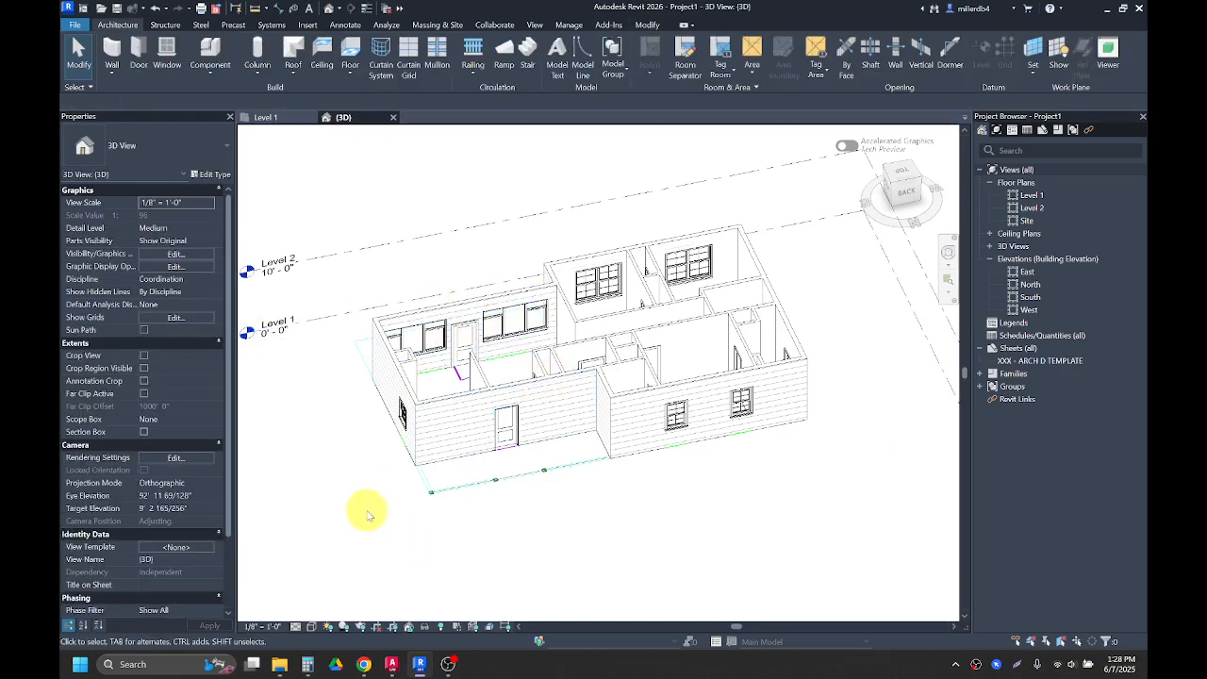
{"action": "middle_click_drag", "start_coordinate": [345, 480], "coordinate": [450, 503], "text": "shift"}
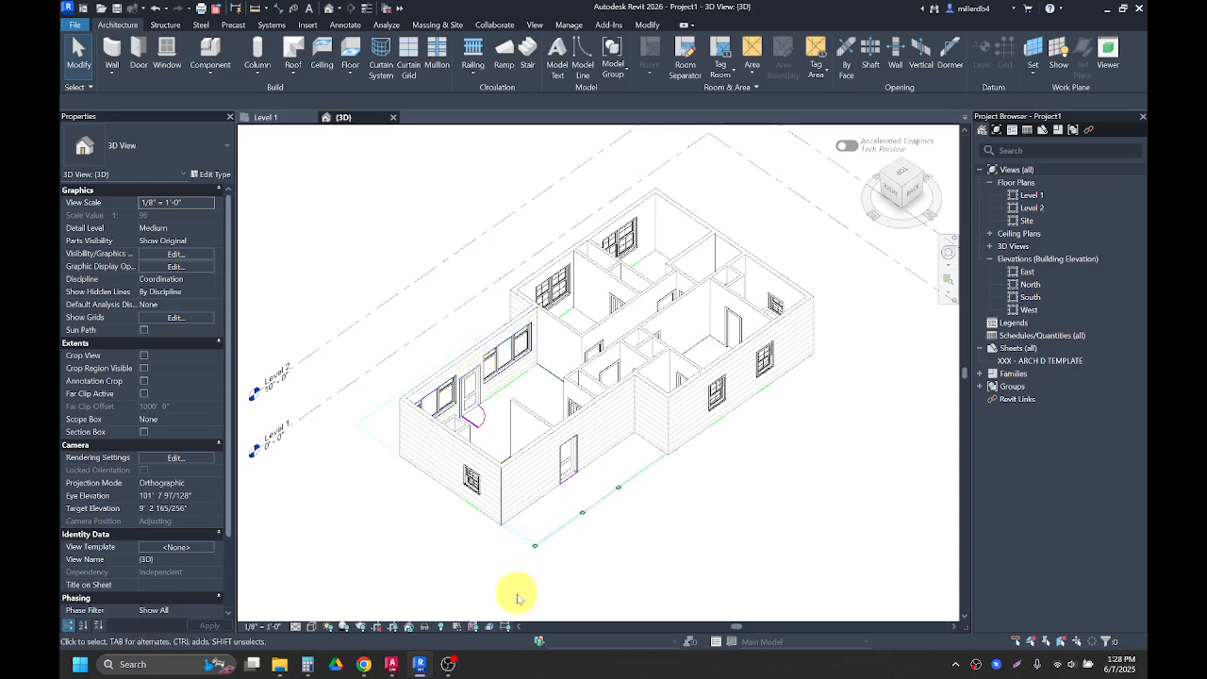
{"action": "left_click", "coordinate": [469, 362]}
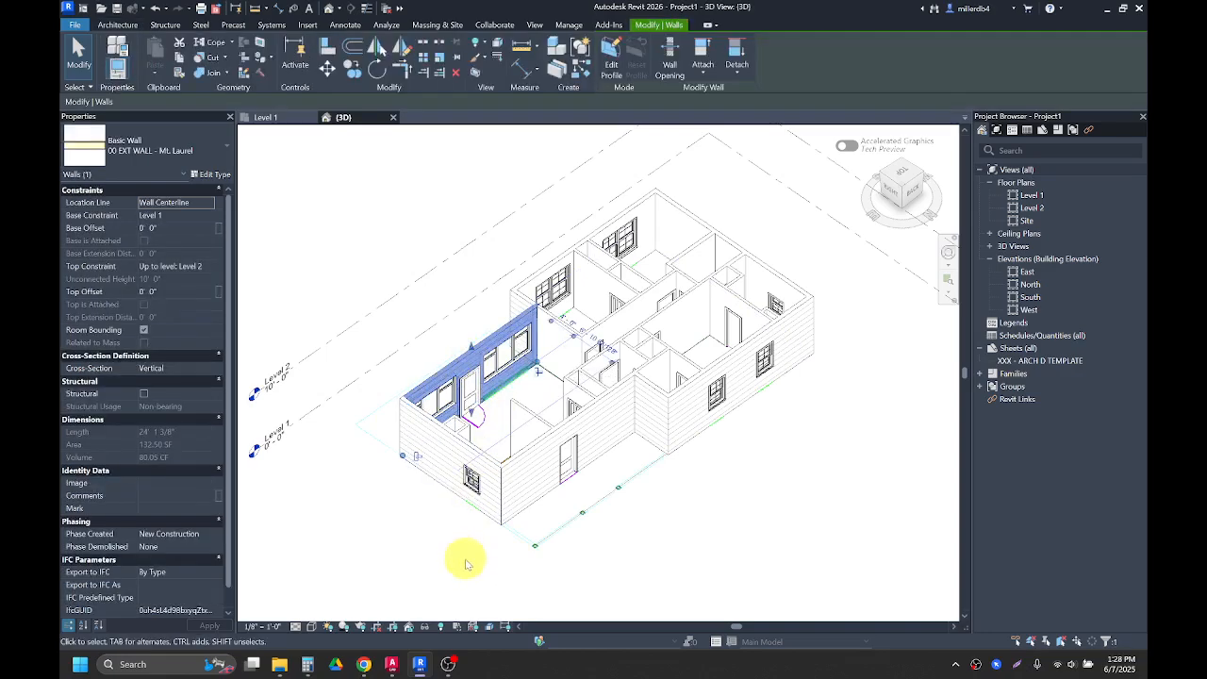
{"action": "left_click", "coordinate": [443, 563]}
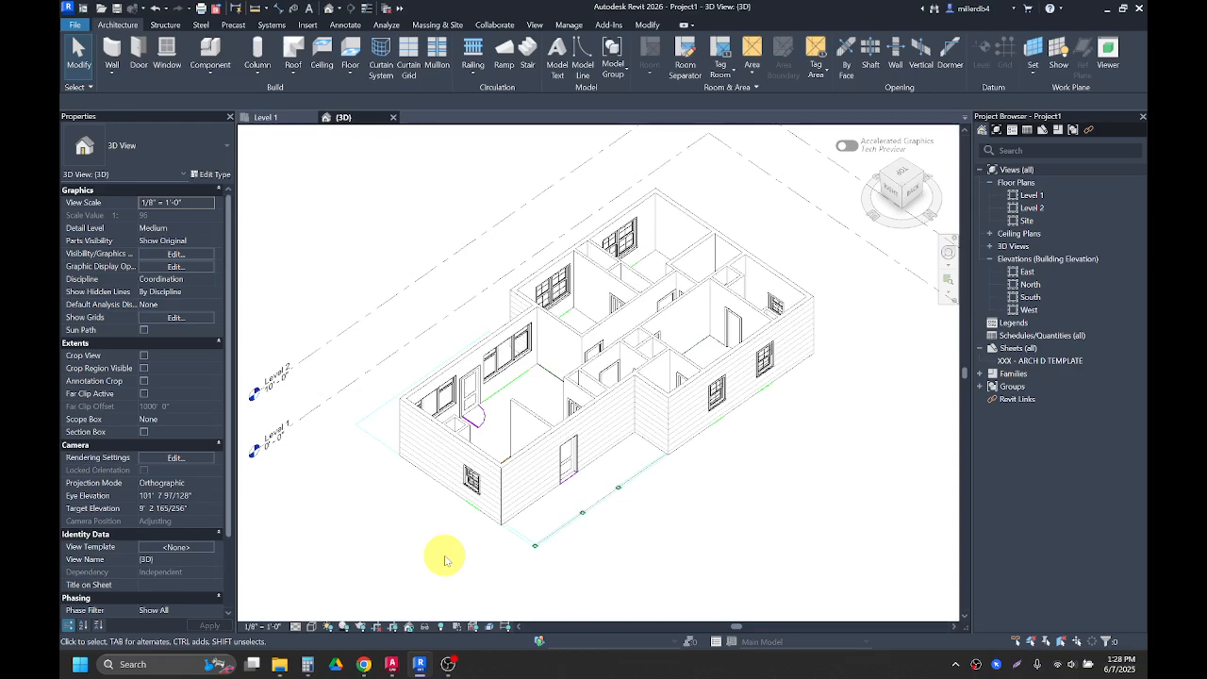
{"action": "middle_click_drag", "start_coordinate": [450, 557], "coordinate": [499, 539], "text": "shift"}
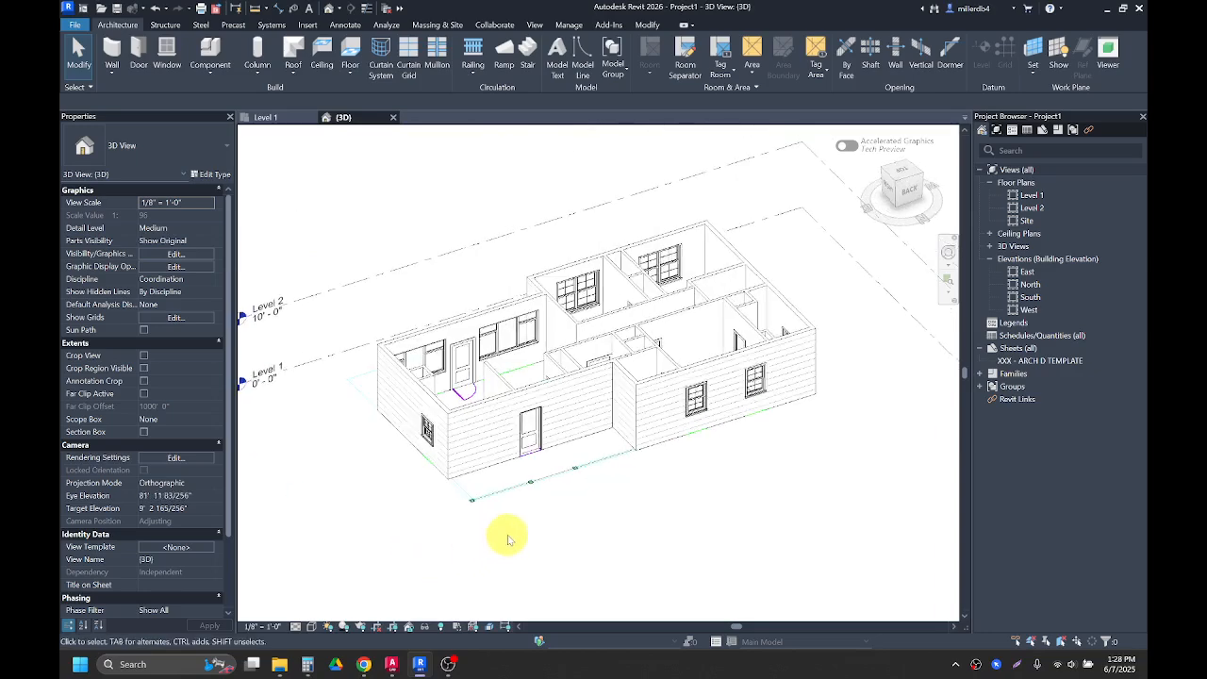
{"action": "scroll", "coordinate": [706, 391], "scroll_direction": "up", "scroll_amount": 4}
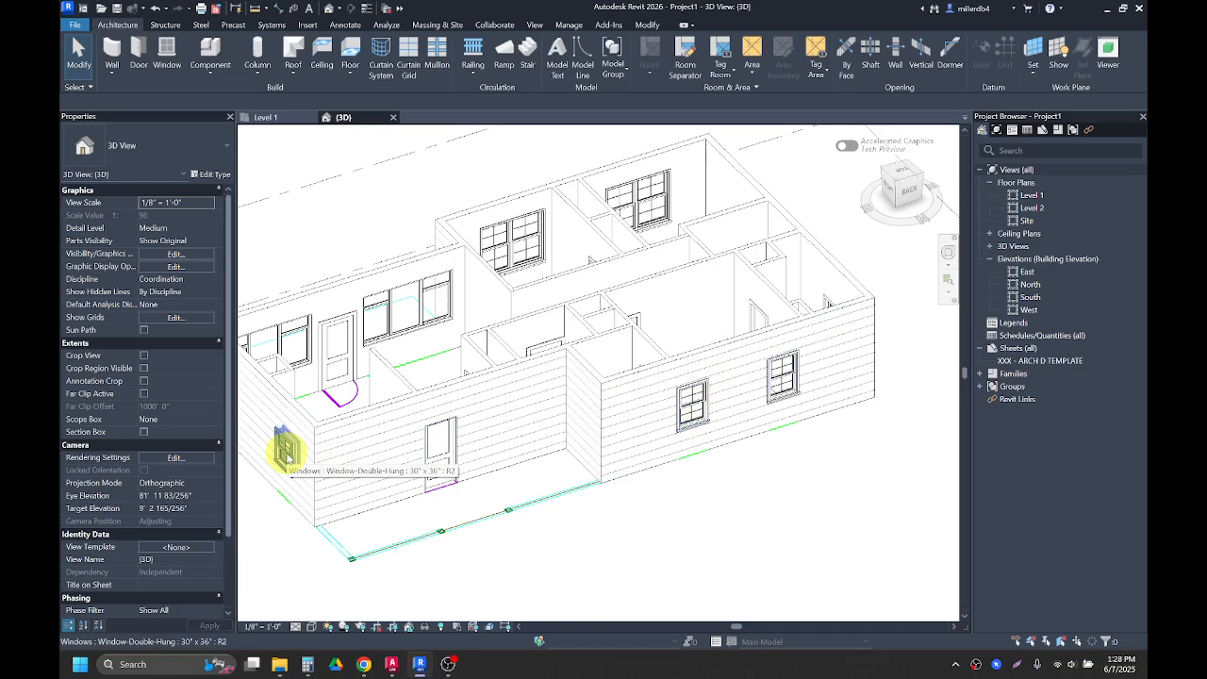
Step: Select all instances of the 30" x 36" double-hung window in the entire project to review them
{"action": "left_click", "coordinate": [287, 456]}
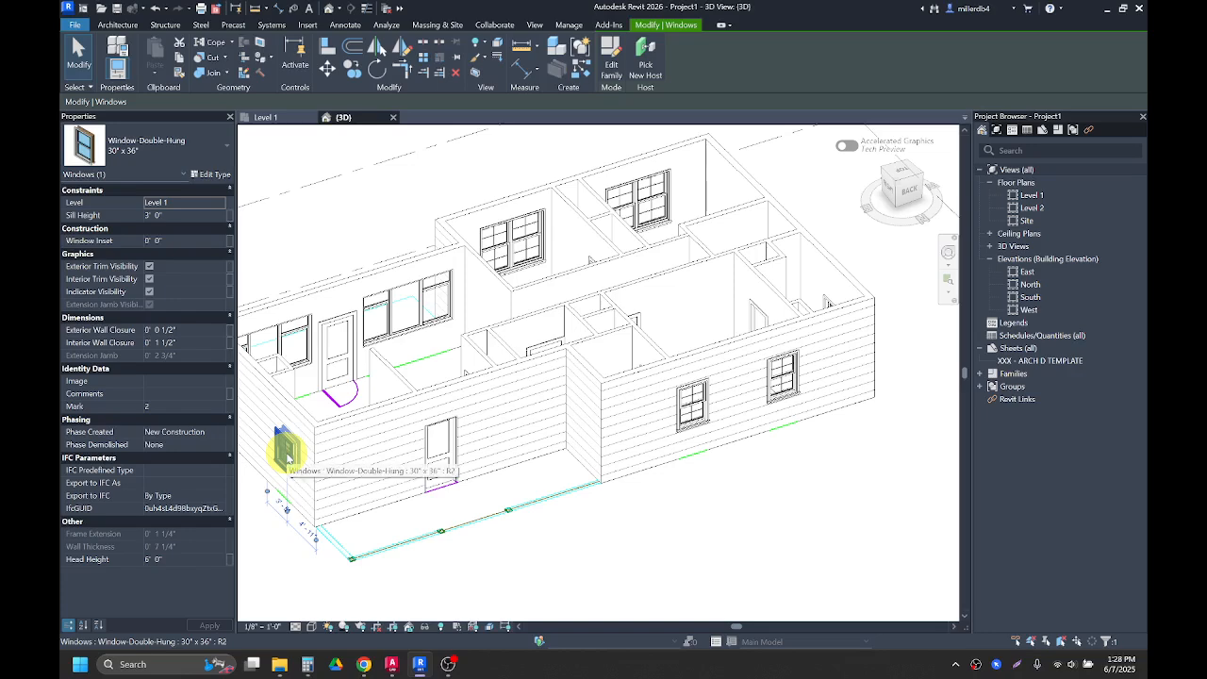
{"action": "right_click", "coordinate": [288, 456]}
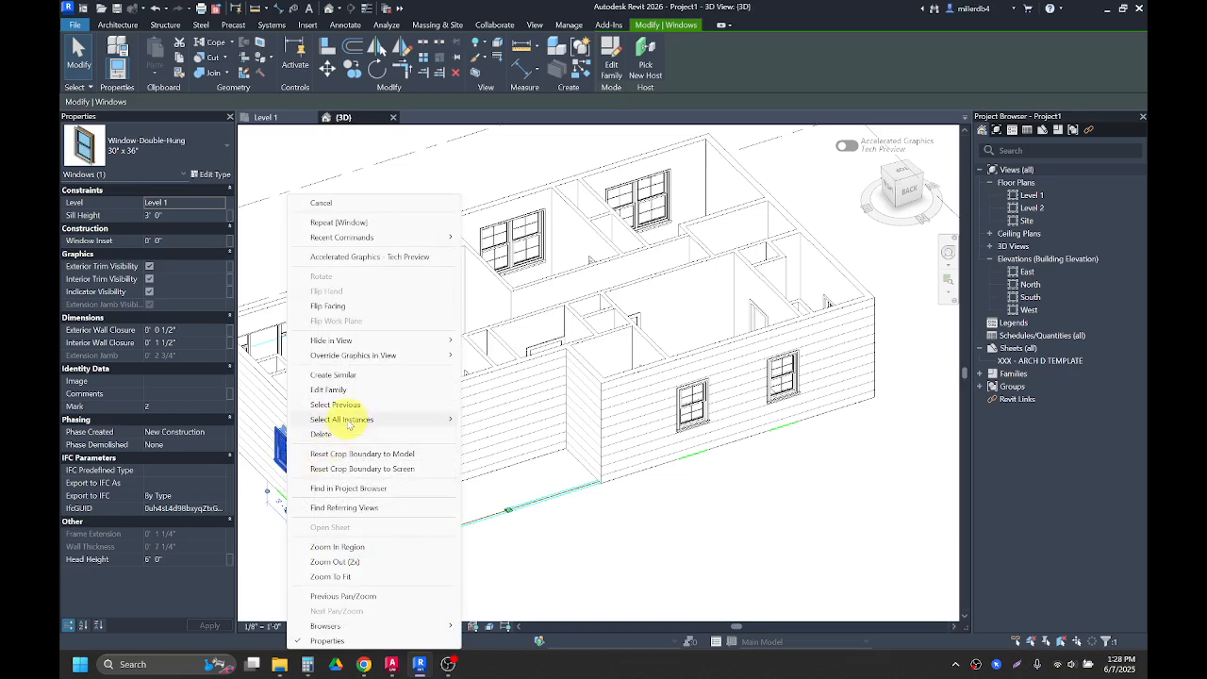
{"action": "mouse_move", "coordinate": [363, 420]}
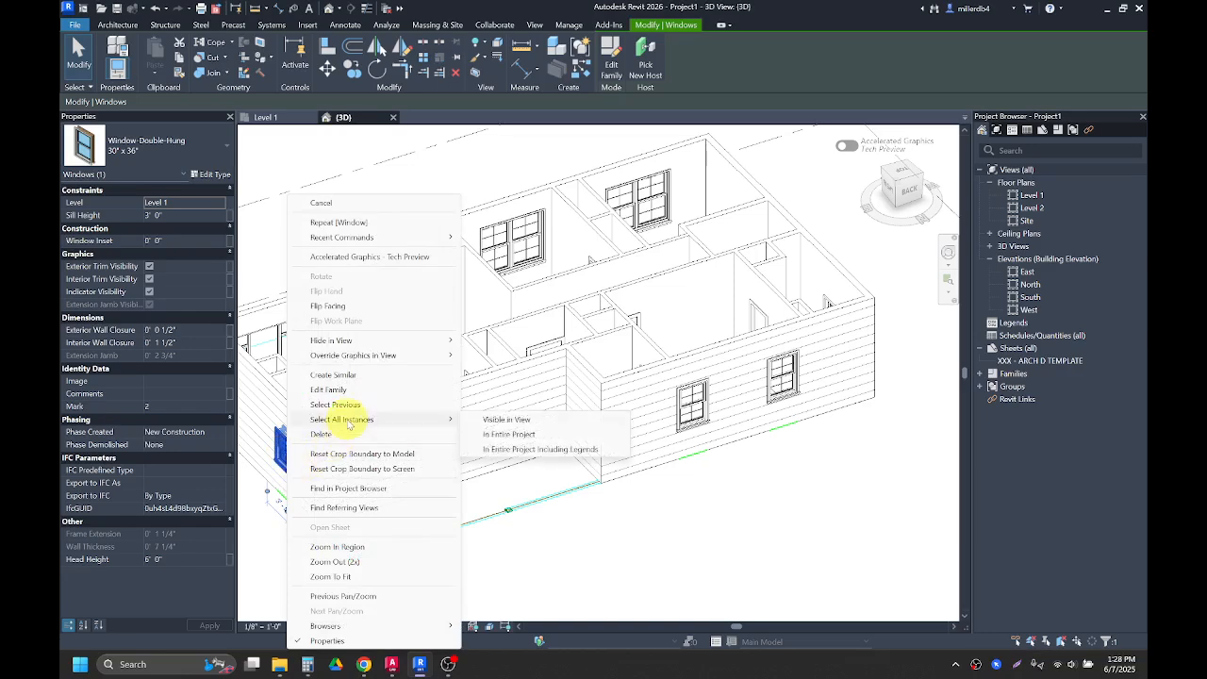
{"action": "left_click", "coordinate": [513, 436]}
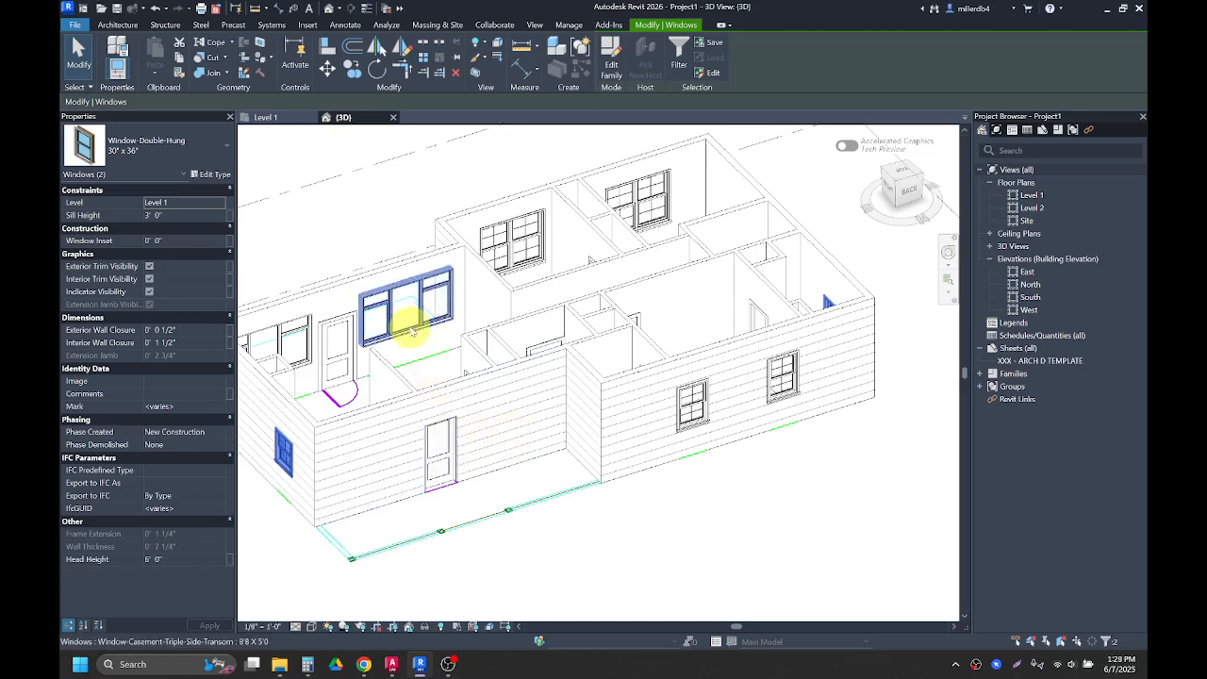
{"action": "scroll", "coordinate": [396, 326], "scroll_direction": "down", "scroll_amount": 4}
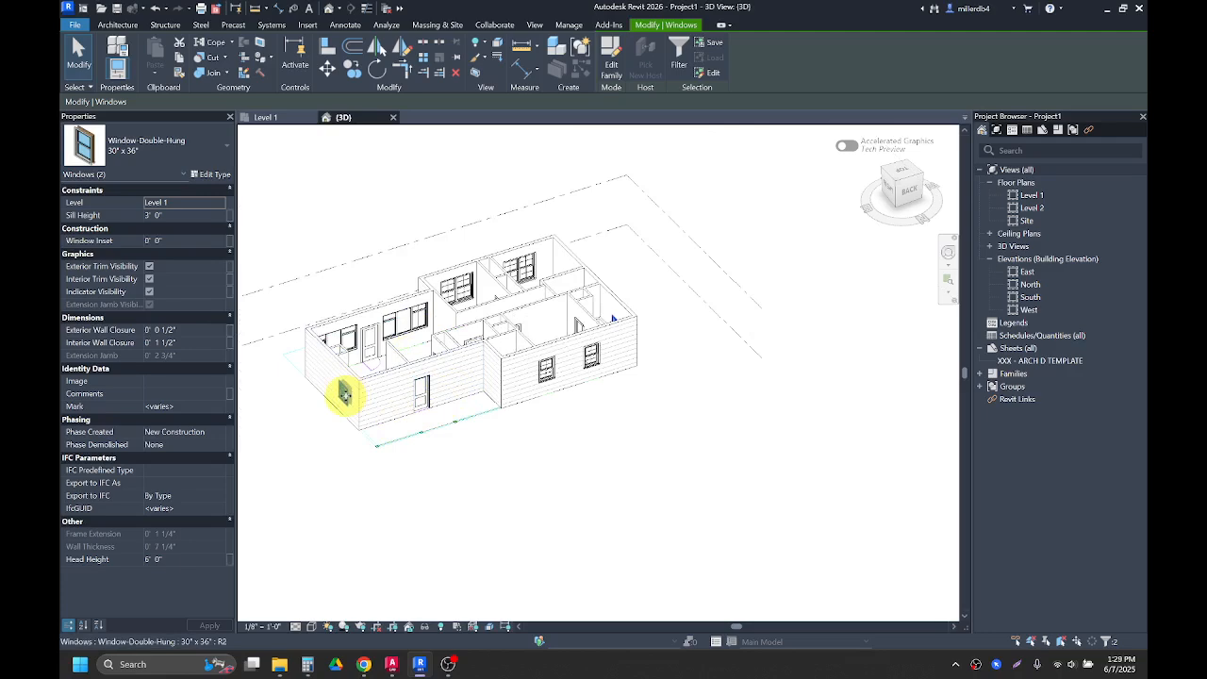
{"action": "key", "text": "Escape"}
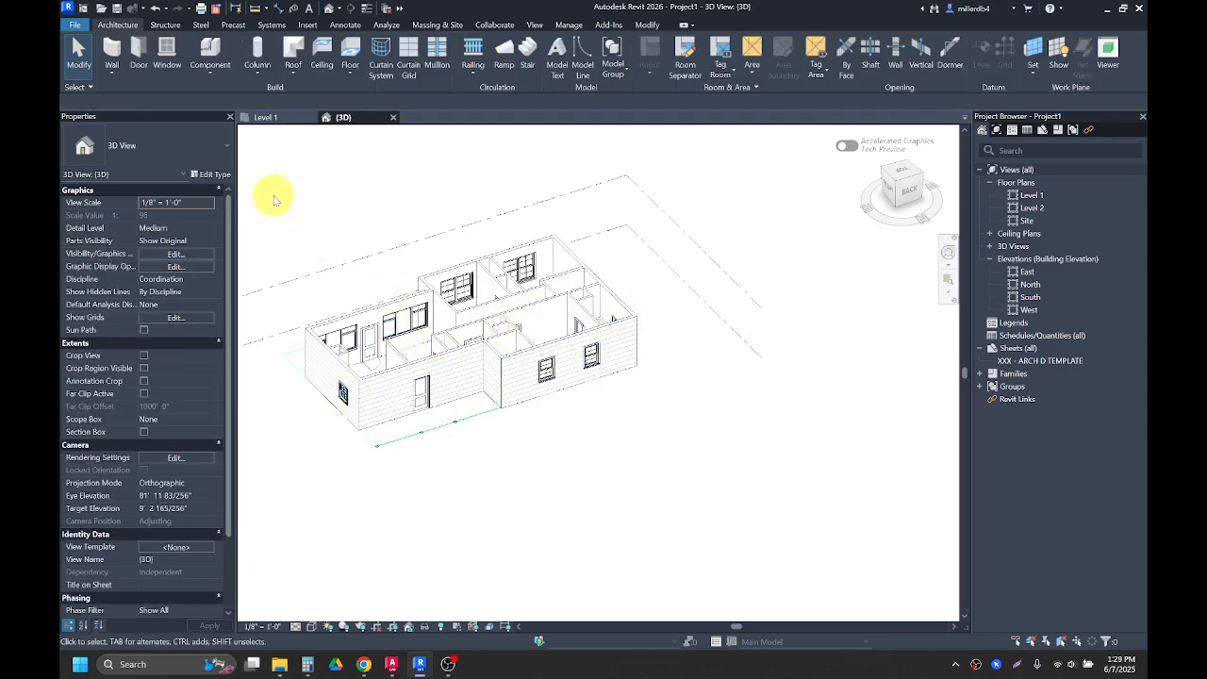
Step: Select the whole model, filter the selection down to windows only, and set their head height to 6' 8"
{"action": "middle_click_drag", "start_coordinate": [345, 318], "coordinate": [472, 320], "text": "shift"}
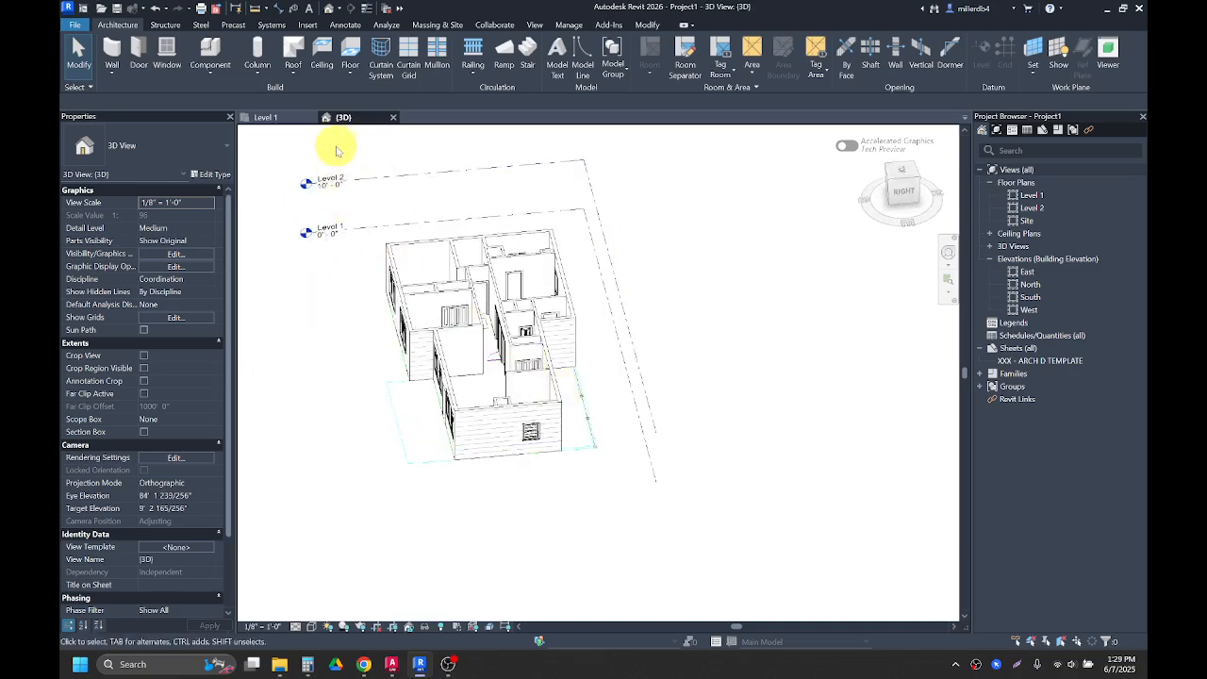
{"action": "left_click_drag", "start_coordinate": [336, 148], "coordinate": [696, 547]}
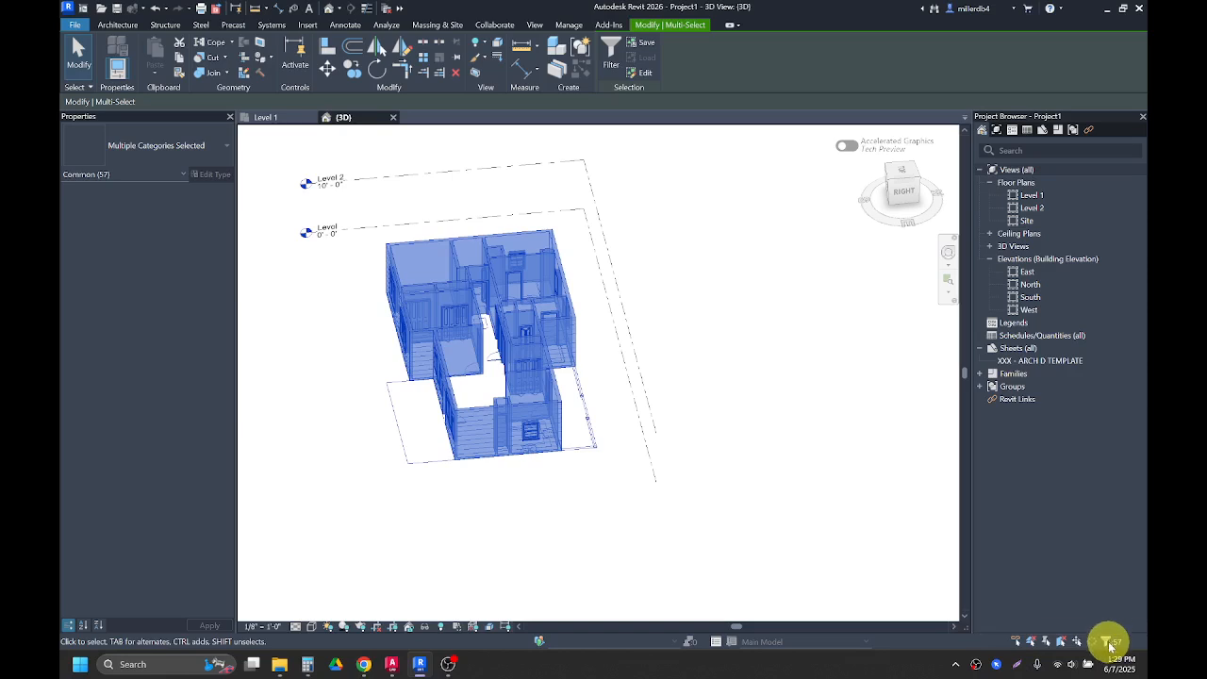
{"action": "key", "text": "f"}
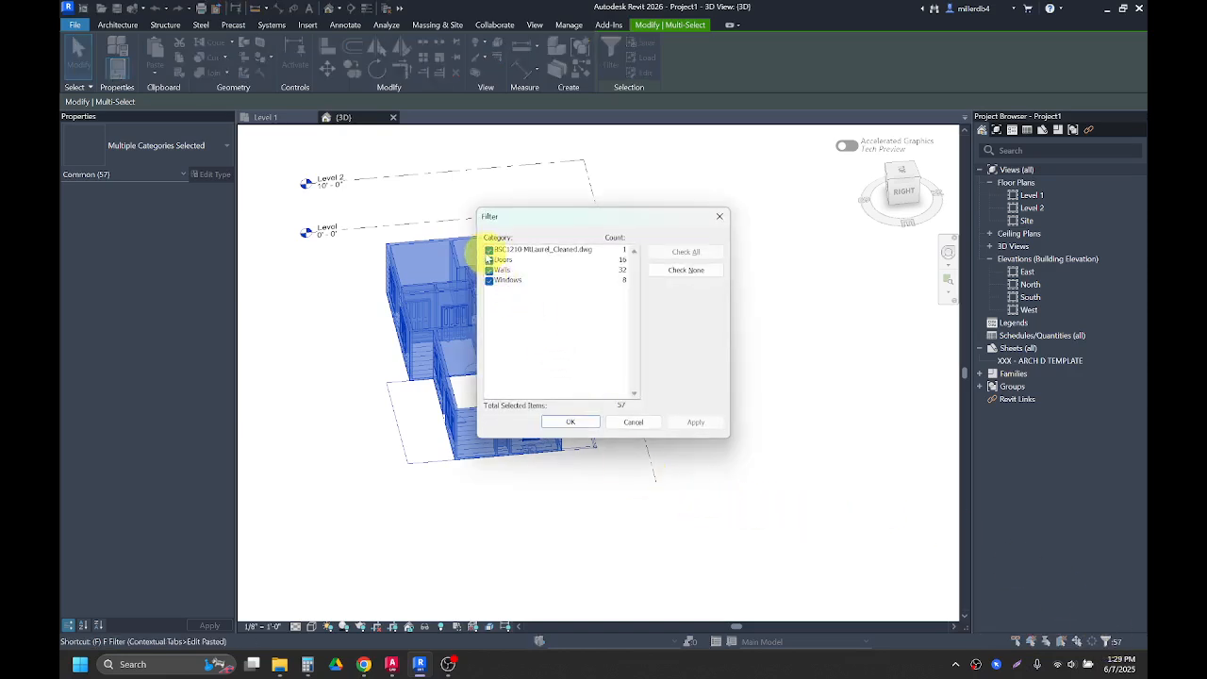
{"action": "left_click", "coordinate": [489, 249]}
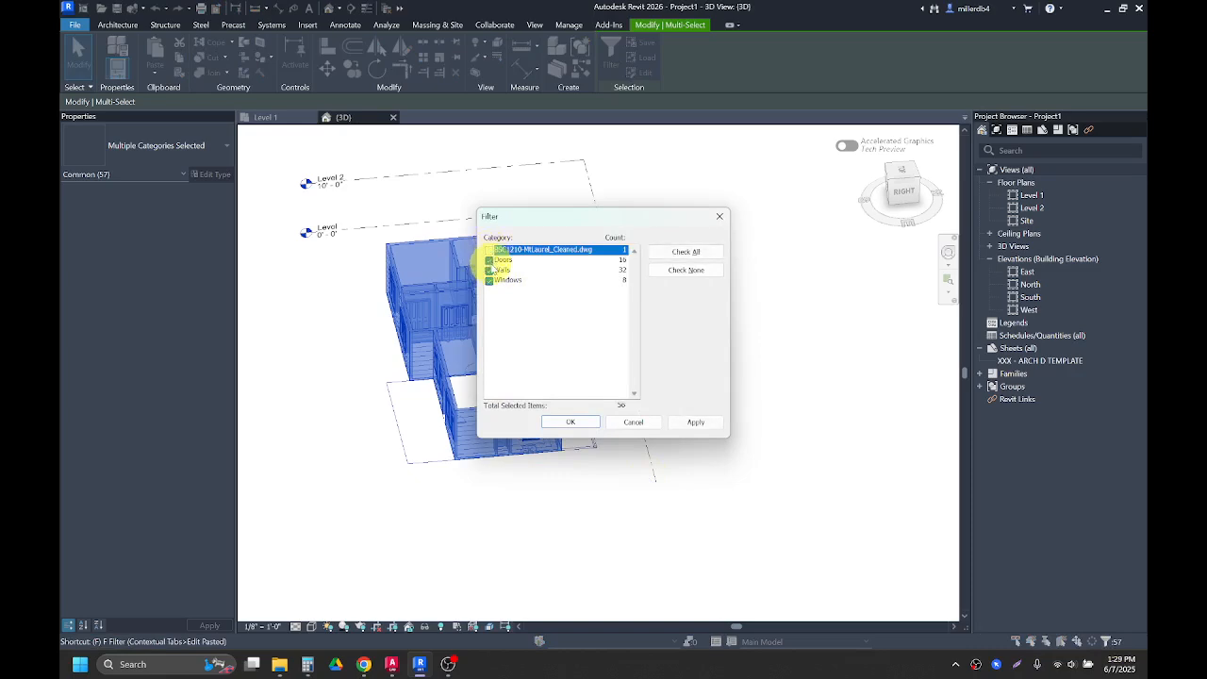
{"action": "left_click", "coordinate": [489, 259]}
{"action": "left_click", "coordinate": [488, 269]}
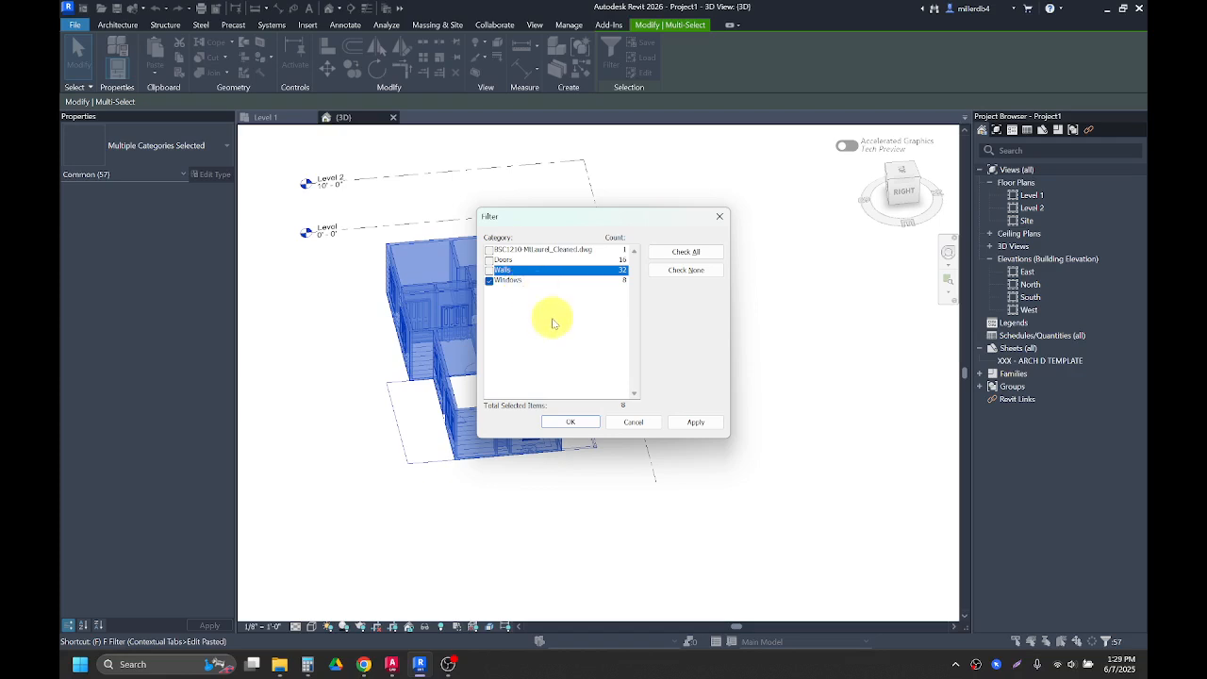
{"action": "left_click", "coordinate": [571, 422]}
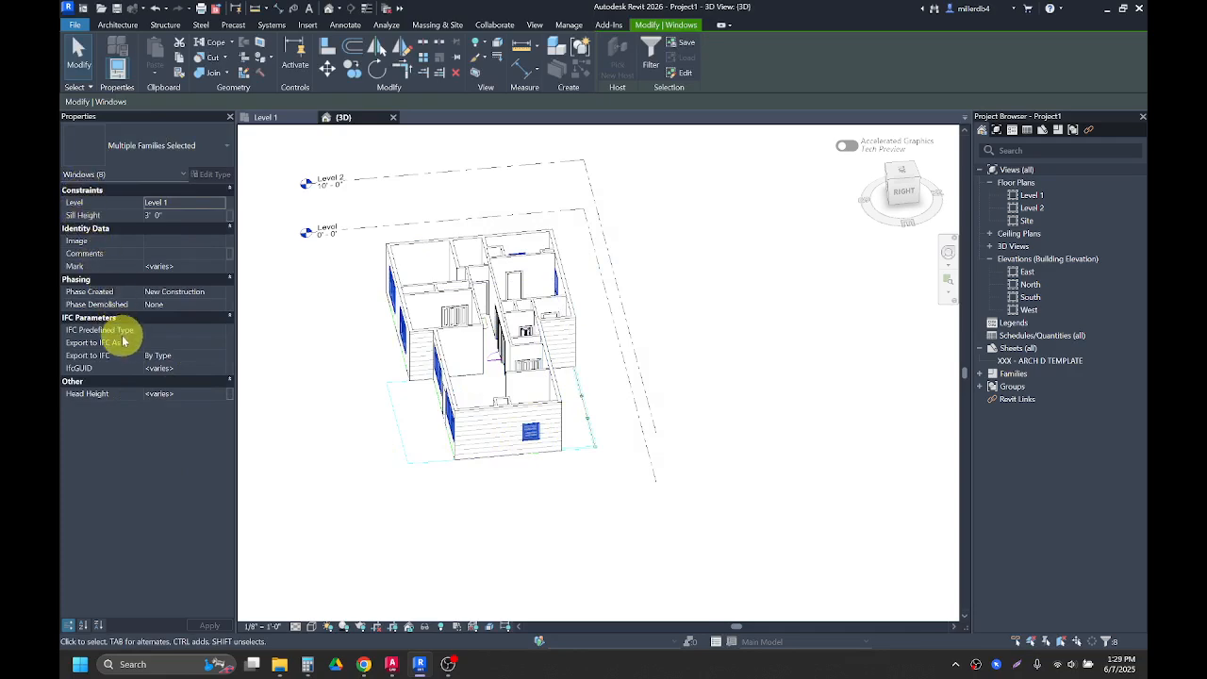
{"action": "left_click", "coordinate": [182, 396]}
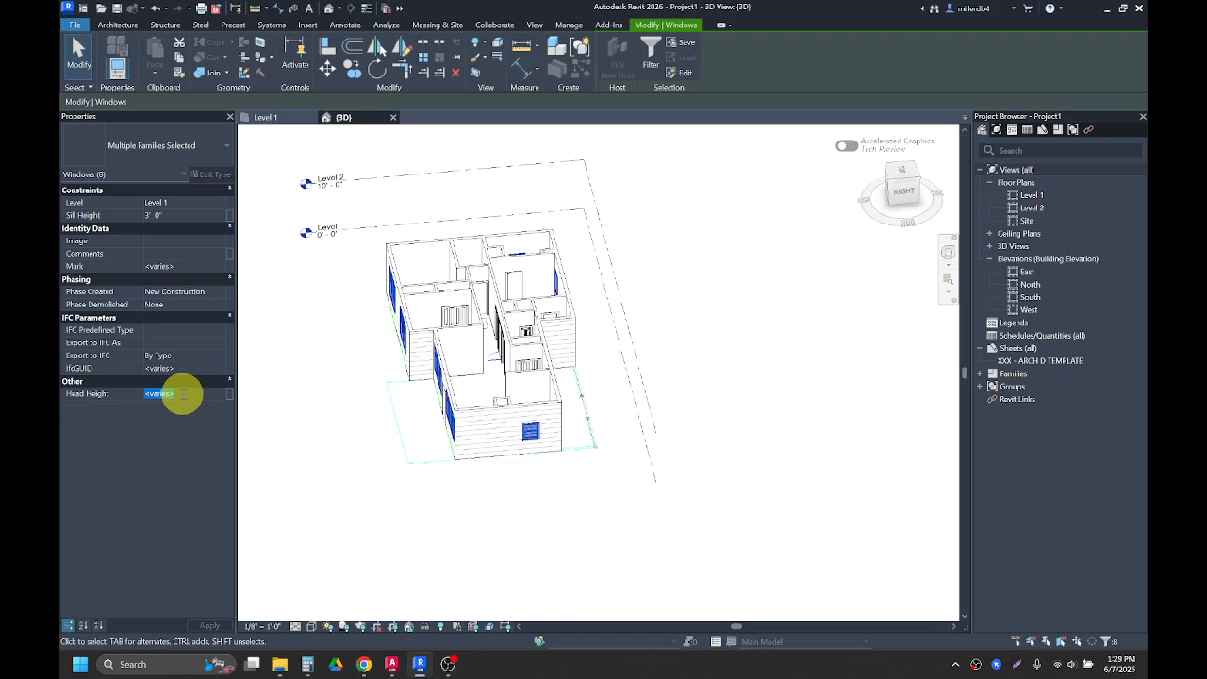
{"action": "type", "text": "6' 8\""}
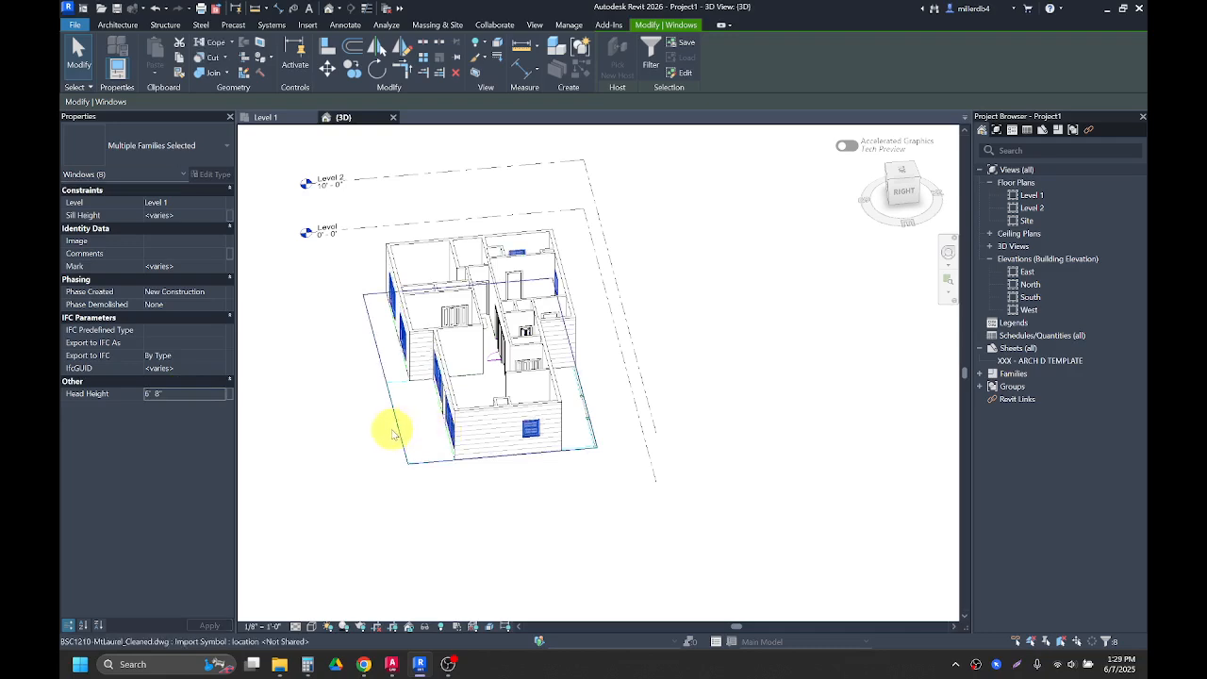
{"action": "left_click", "coordinate": [378, 511]}
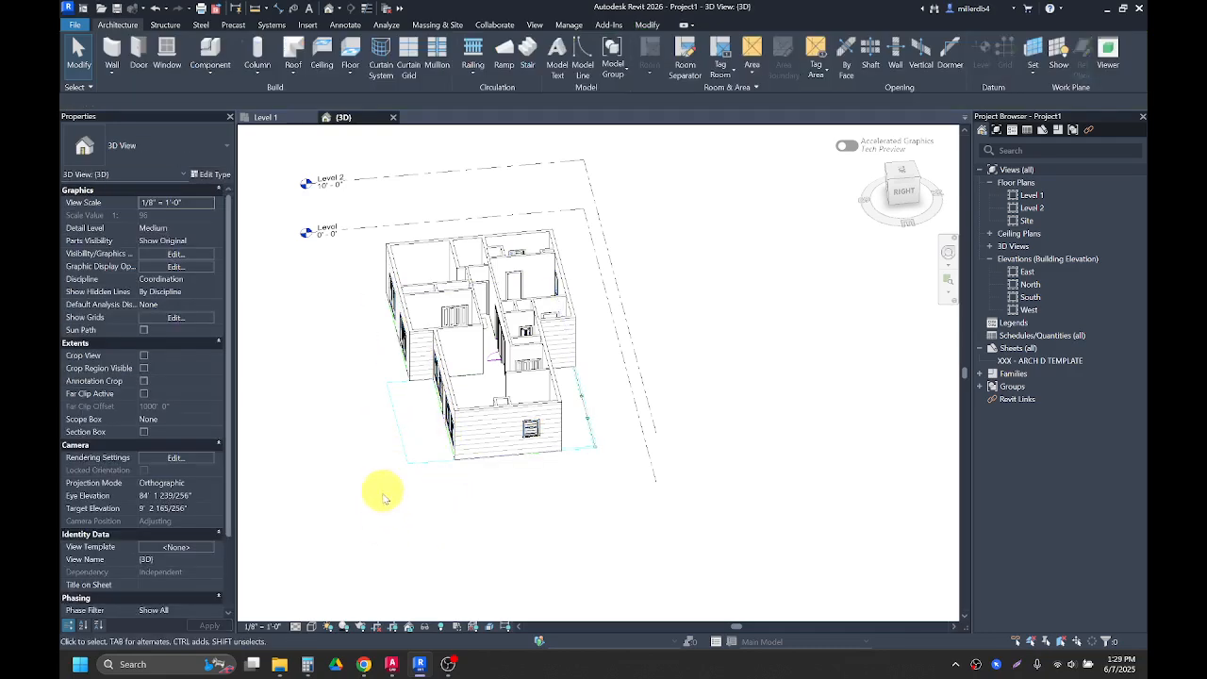
Step: Open Save As and browse to the 03BIM folder under 1210 Arch Graphics, 03 Assignments on Google Drive
{"action": "middle_click_drag", "start_coordinate": [401, 515], "coordinate": [585, 422], "text": "shift"}
{"action": "scroll", "coordinate": [585, 422], "scroll_direction": "up", "scroll_amount": 2}
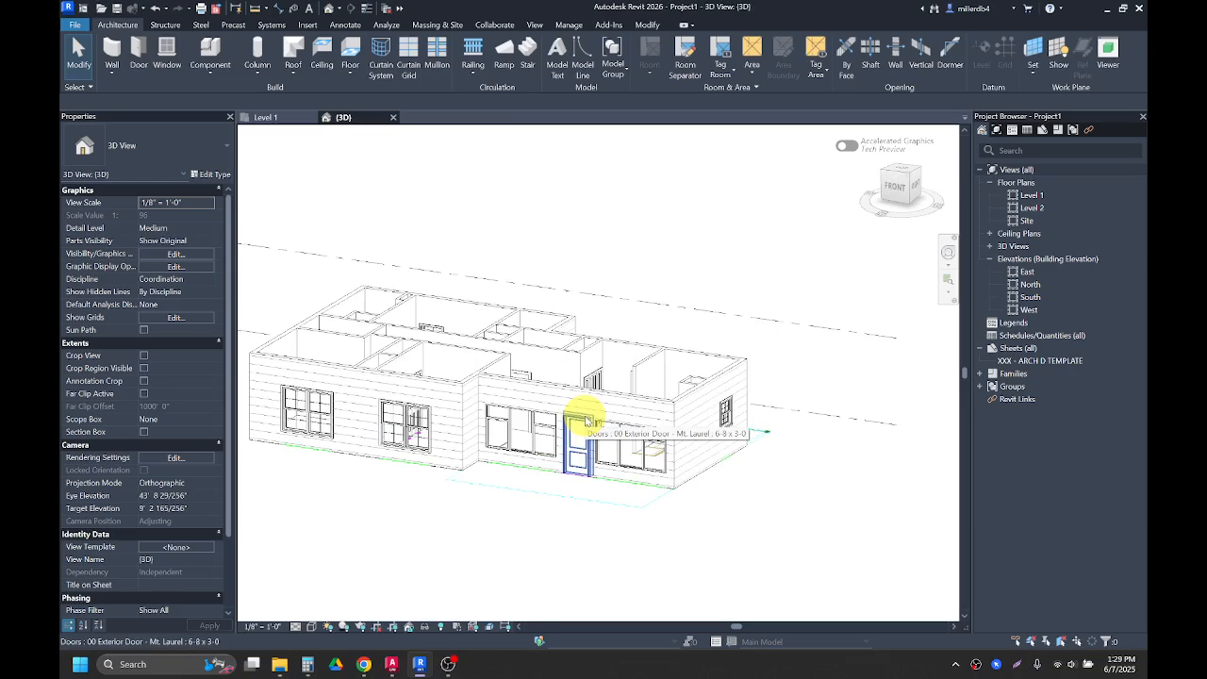
{"action": "left_click", "coordinate": [75, 25]}
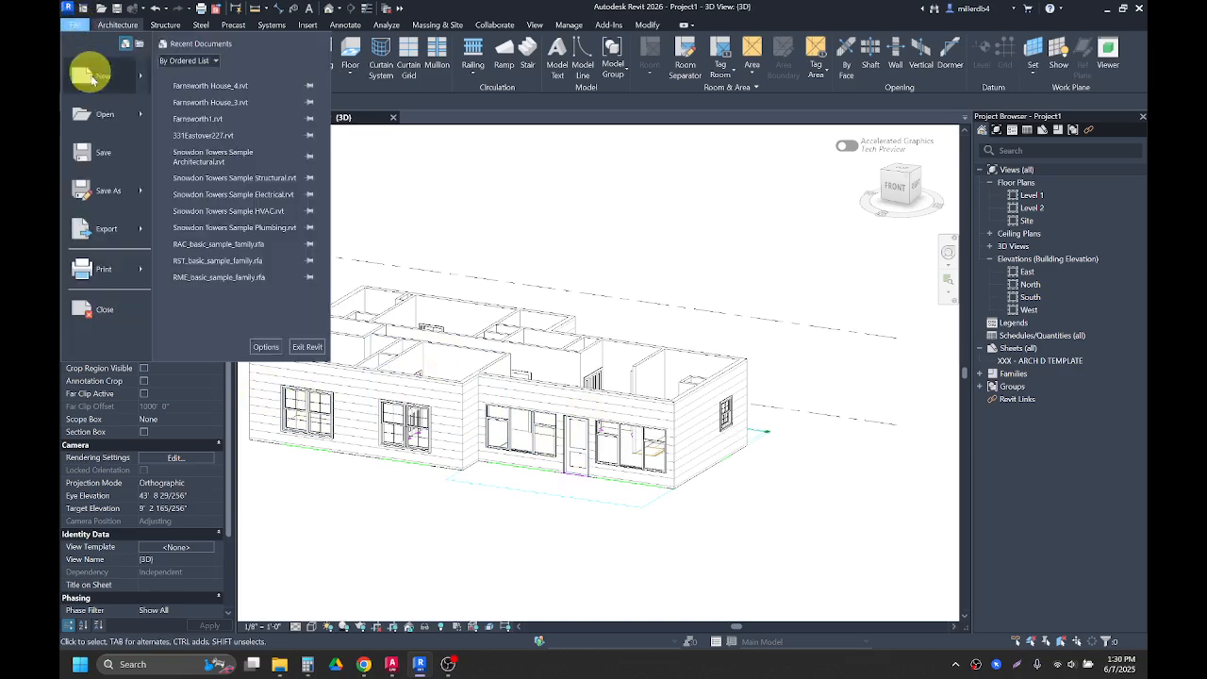
{"action": "left_click", "coordinate": [101, 151]}
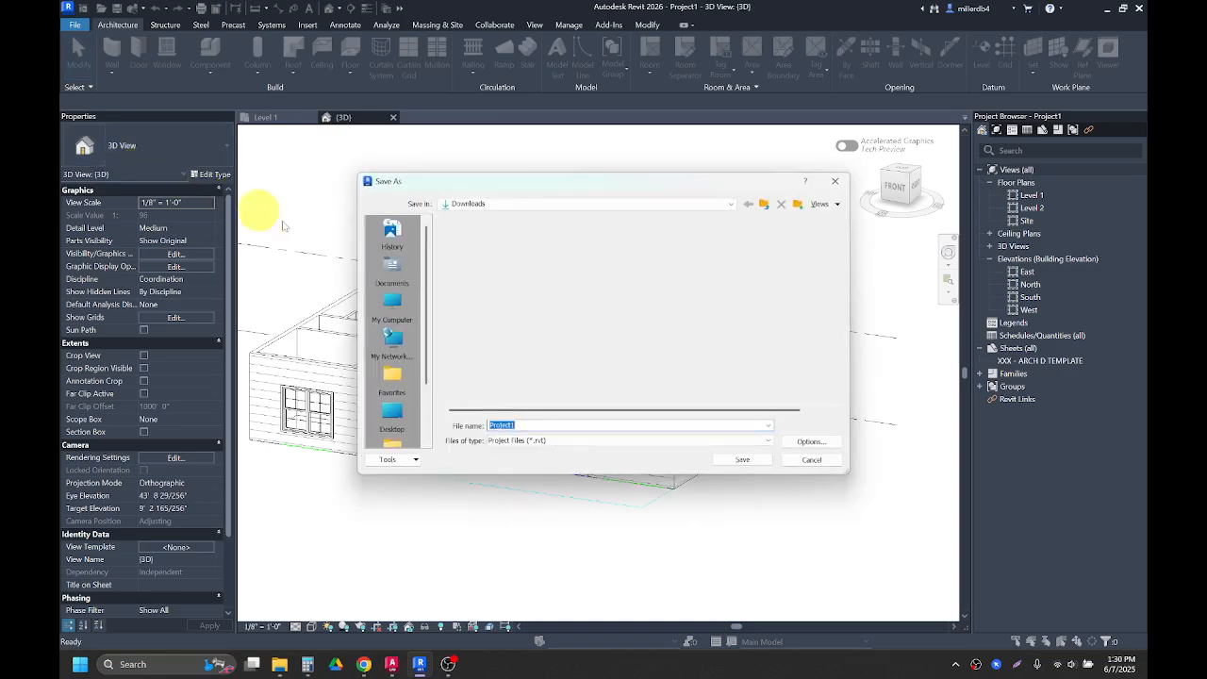
{"action": "left_click", "coordinate": [469, 204]}
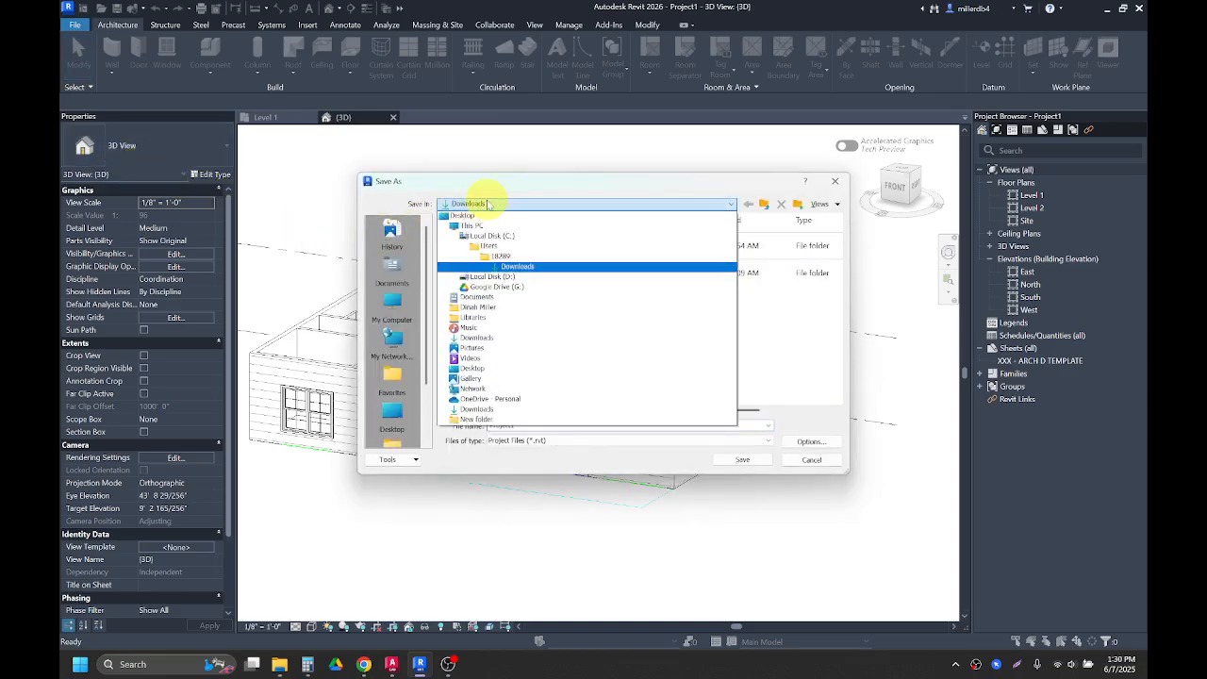
{"action": "left_click", "coordinate": [491, 291]}
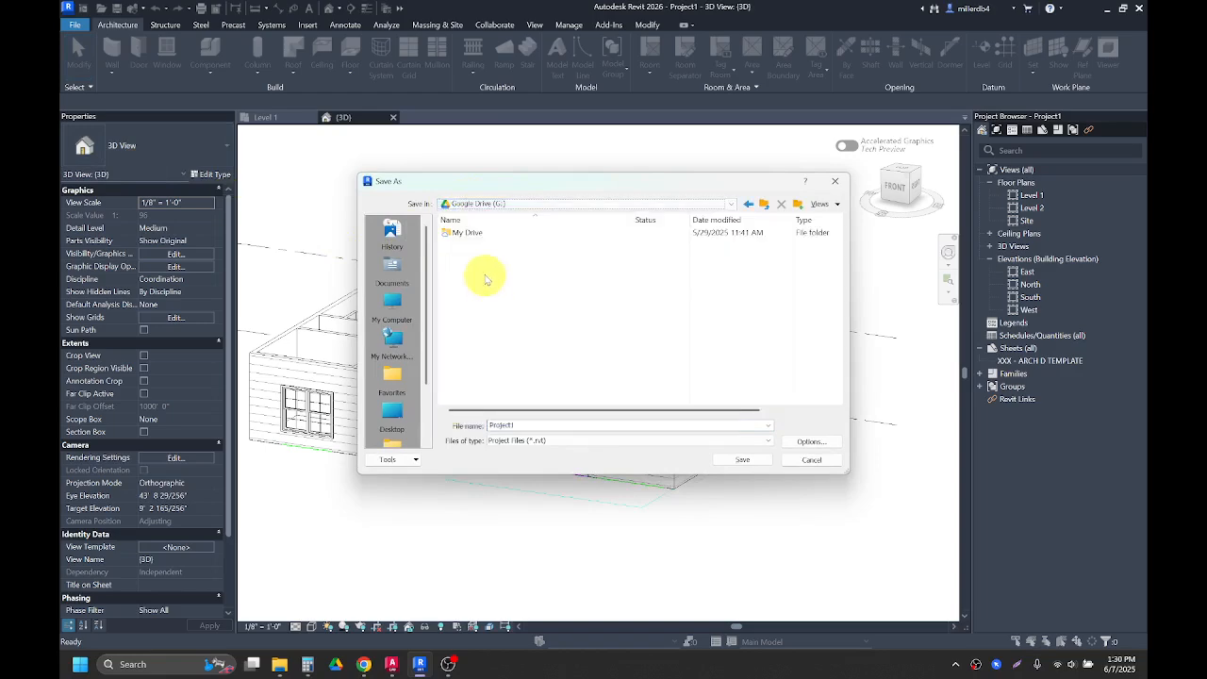
{"action": "double_click", "coordinate": [462, 234]}
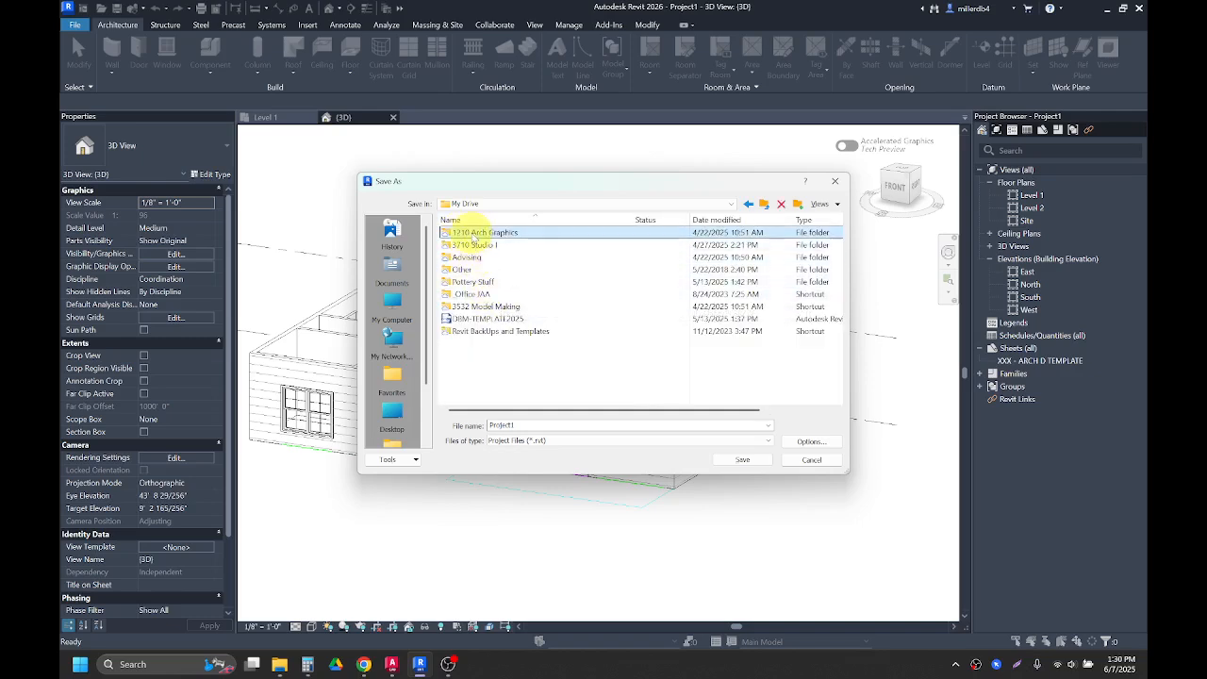
{"action": "double_click", "coordinate": [463, 233]}
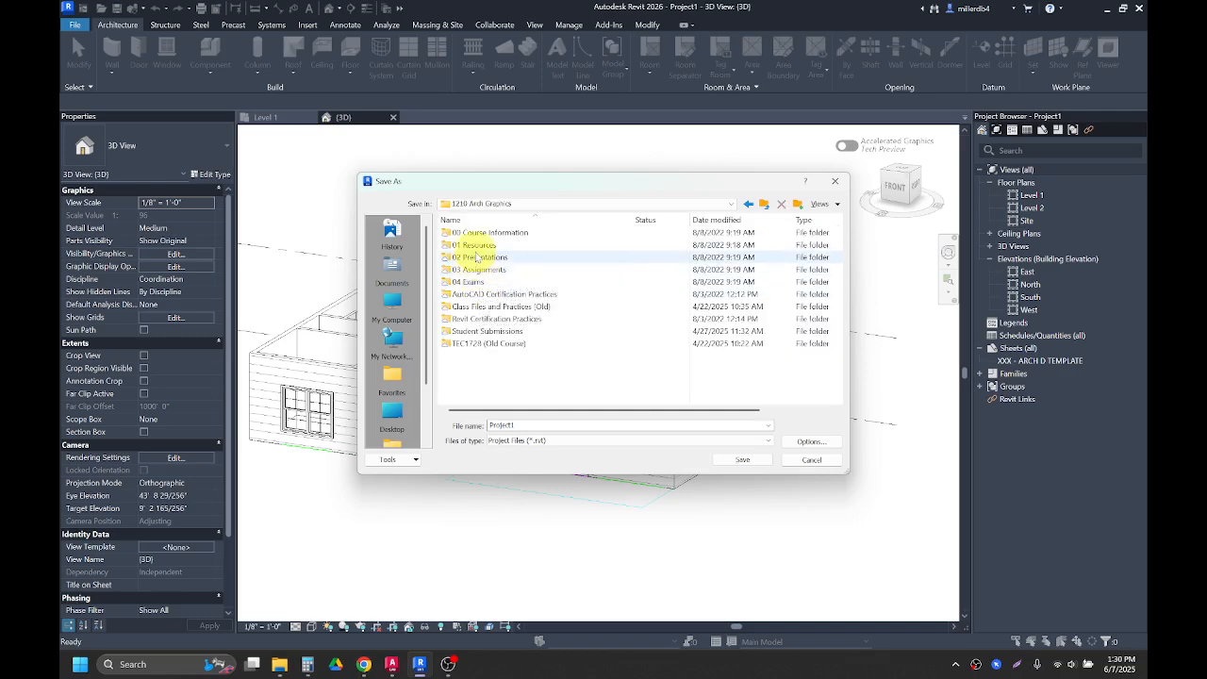
{"action": "double_click", "coordinate": [481, 270]}
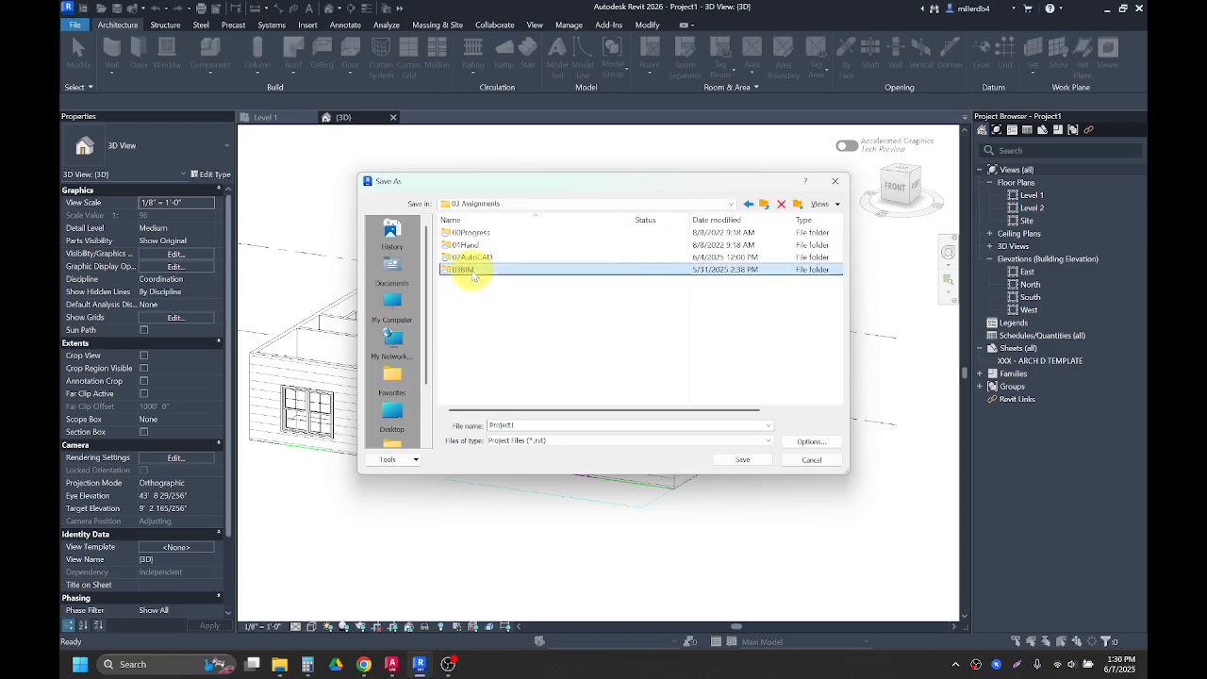
{"action": "double_click", "coordinate": [475, 271]}
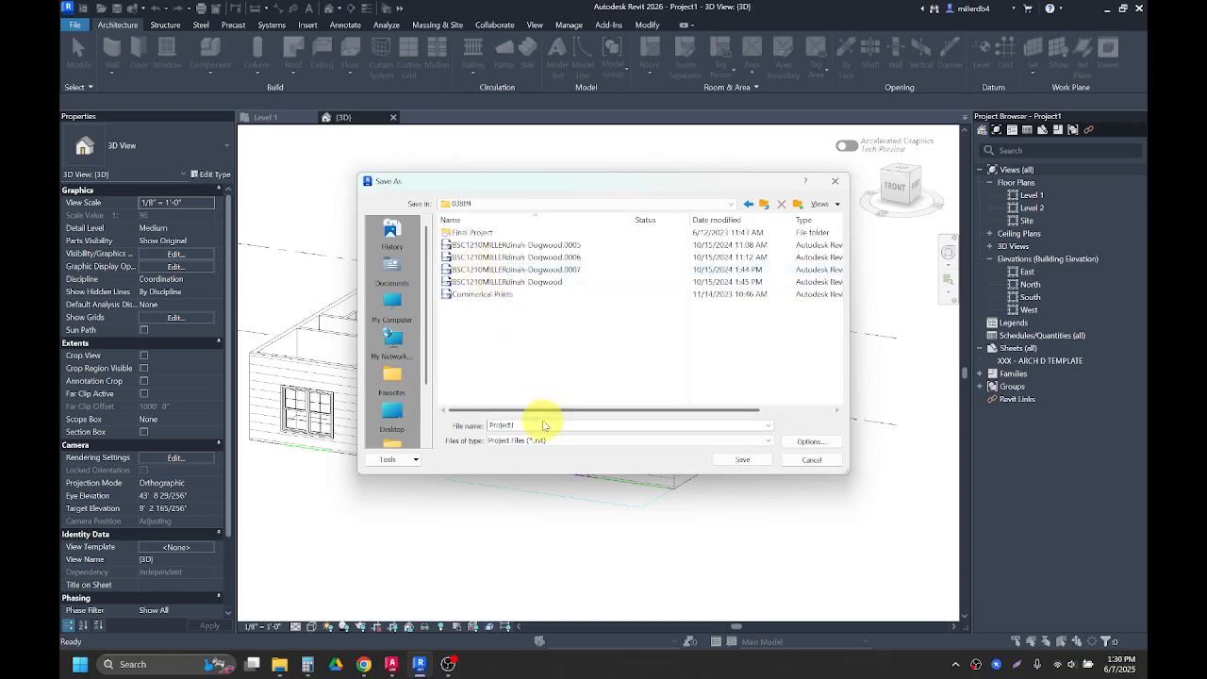
Step: Name the project file with the course code BSC1210, the student's name and MtLaurel, and save it
{"action": "double_click", "coordinate": [538, 425]}
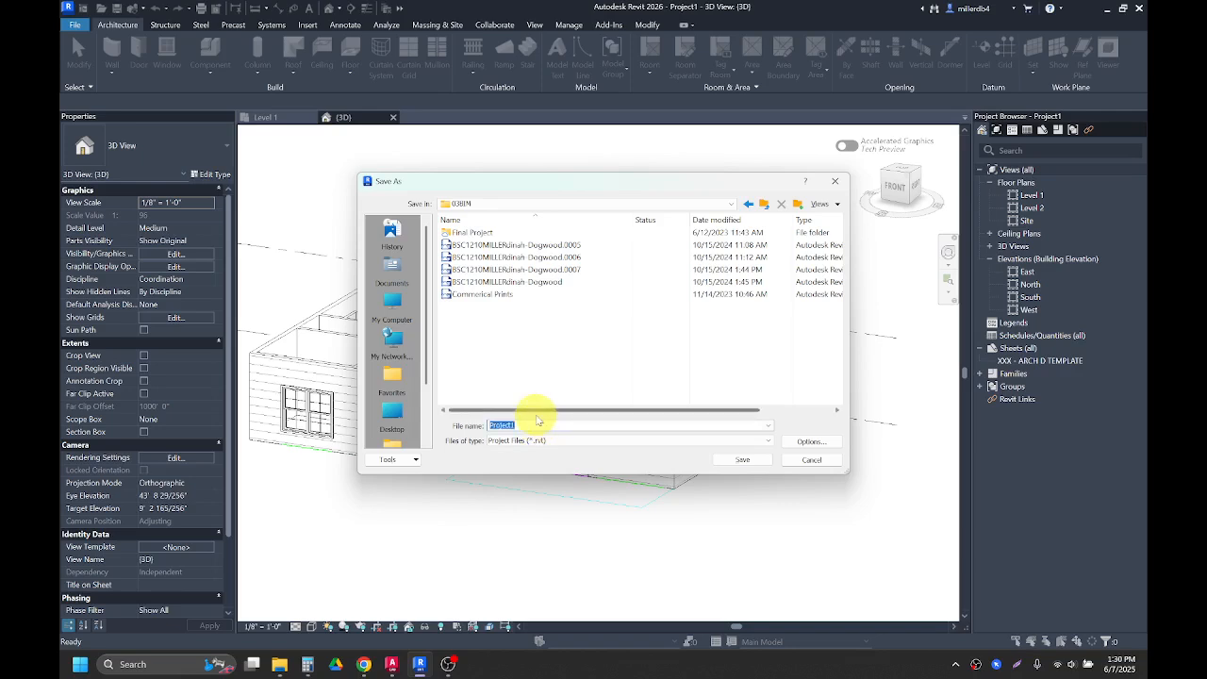
{"action": "type", "text": "BSC121"}
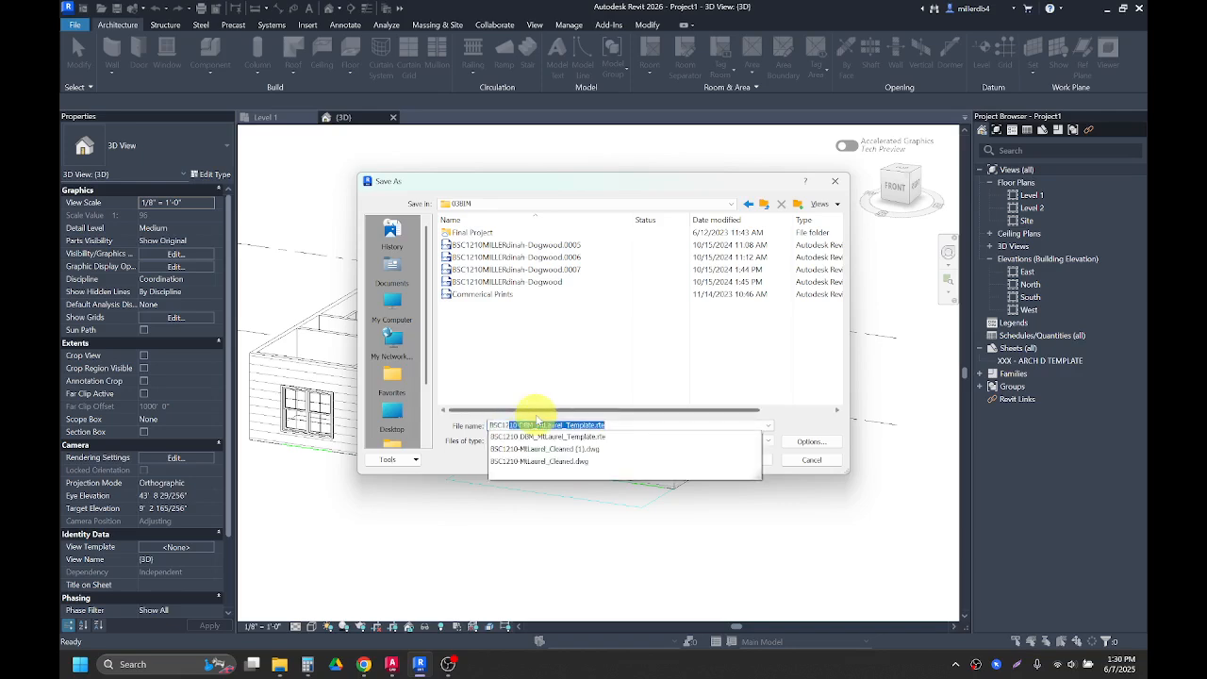
{"action": "type", "text": "0"}
{"action": "key", "text": "Caps_Lock"}
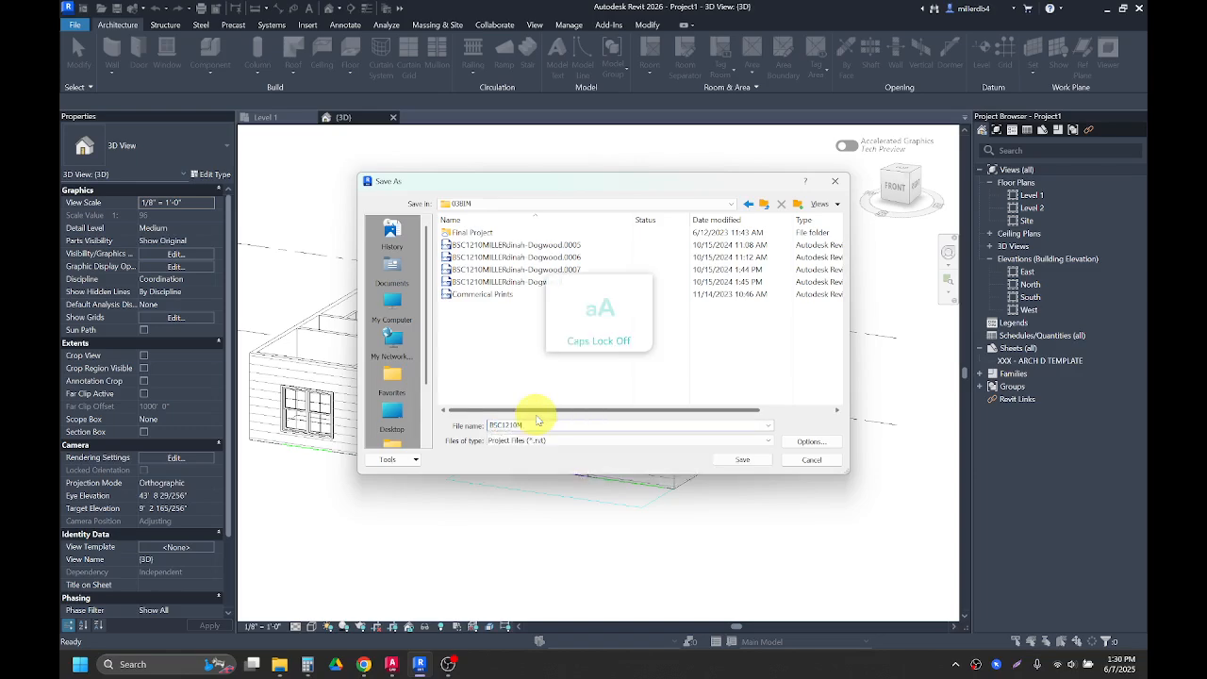
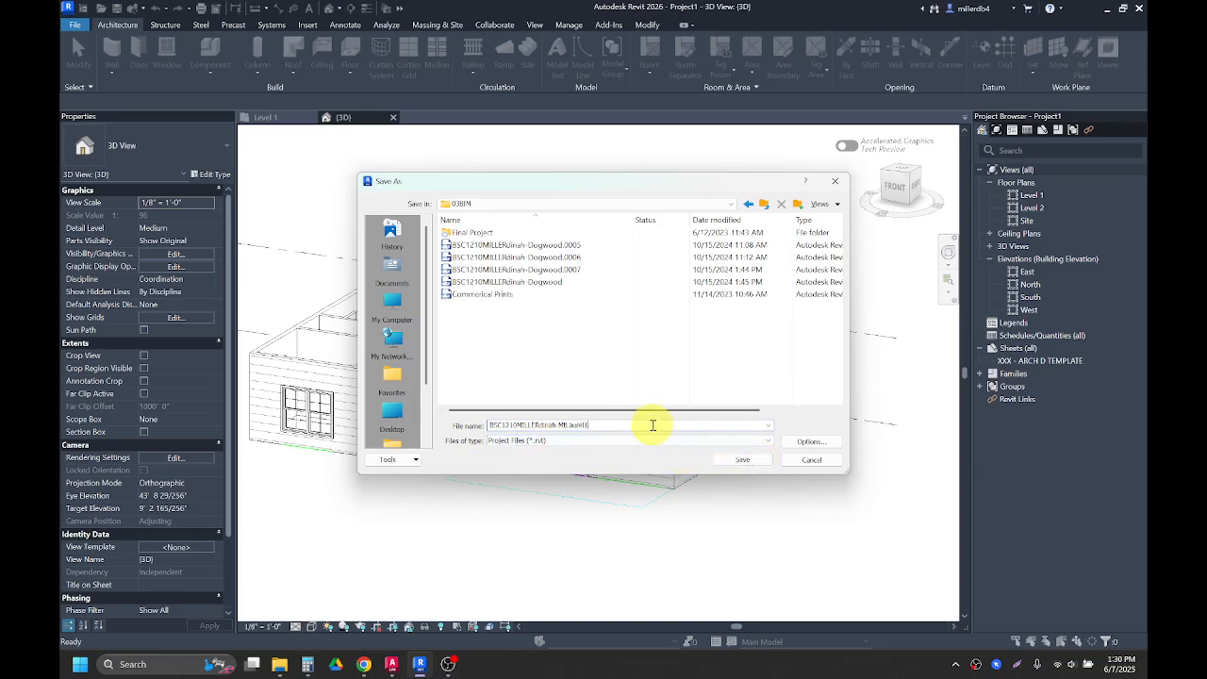
{"action": "left_click", "coordinate": [724, 460]}
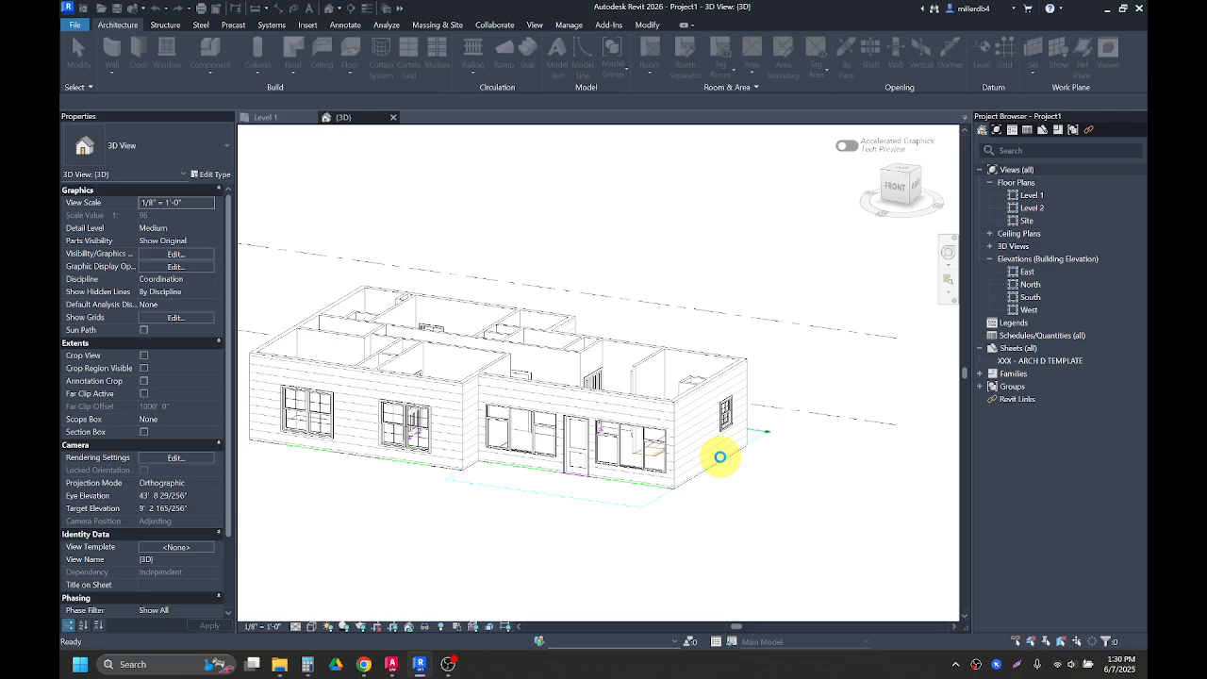